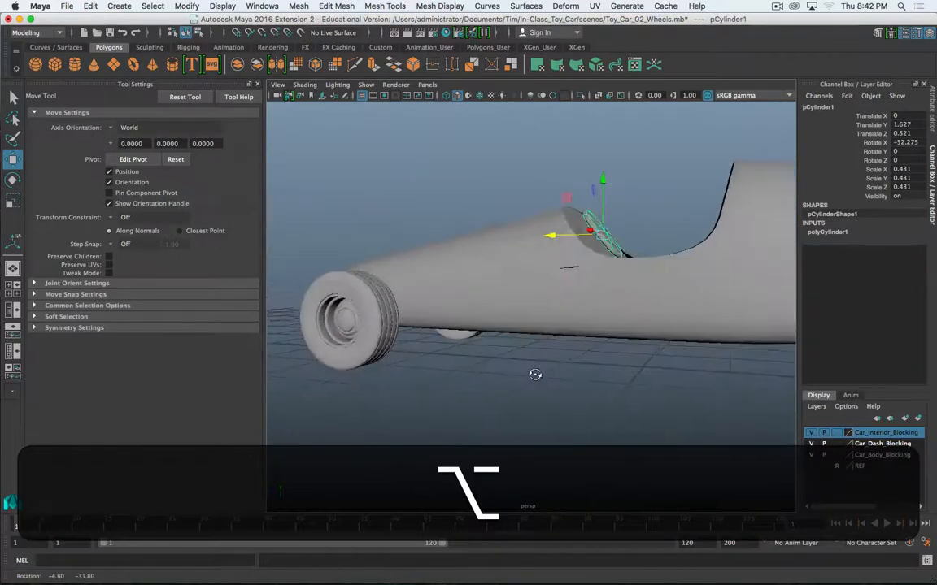
# Switch from the toy car scene to Preview to bring up the Steering_Wheel.jpg reference image
pyautogui.keyDown('alt'); pyautogui.moveTo(615, 335); pyautogui.dragTo(563, 333, button='right'); pyautogui.keyUp('alt')
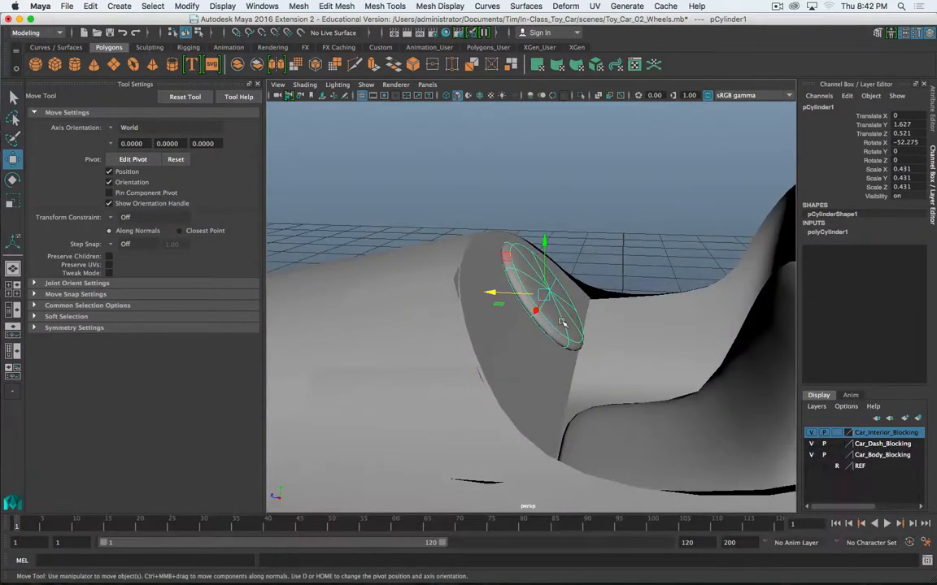
pyautogui.keyDown('alt'); pyautogui.moveTo(586, 360); pyautogui.dragTo(607, 408); pyautogui.keyUp('alt')
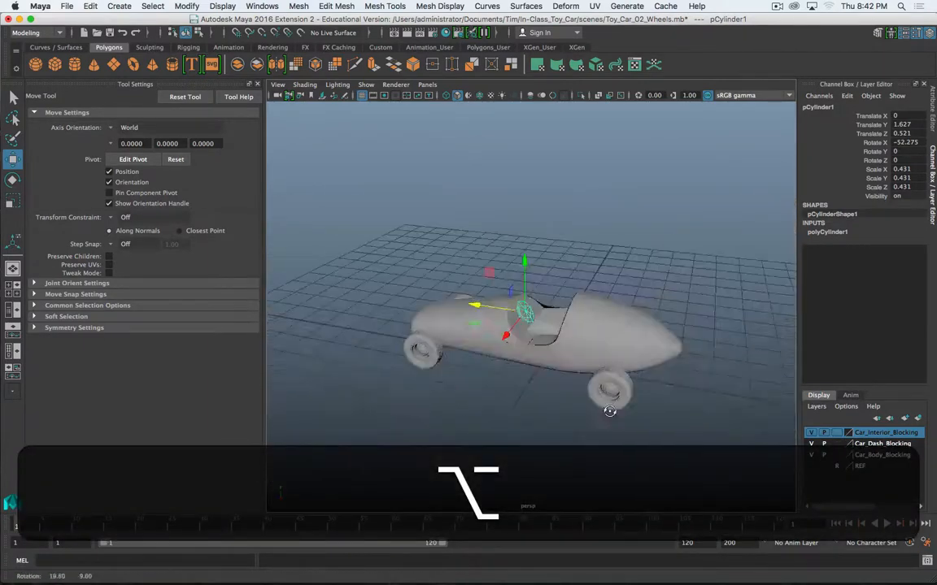
pyautogui.press('alt+super+Tab')
pyautogui.press('super+Tab')
pyautogui.press('super+Tab')
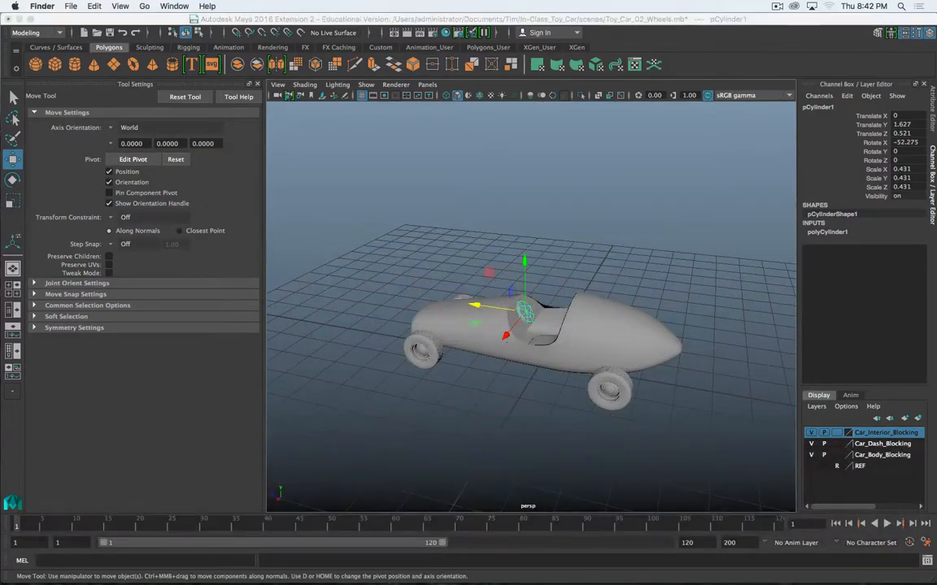
pyautogui.press('super')
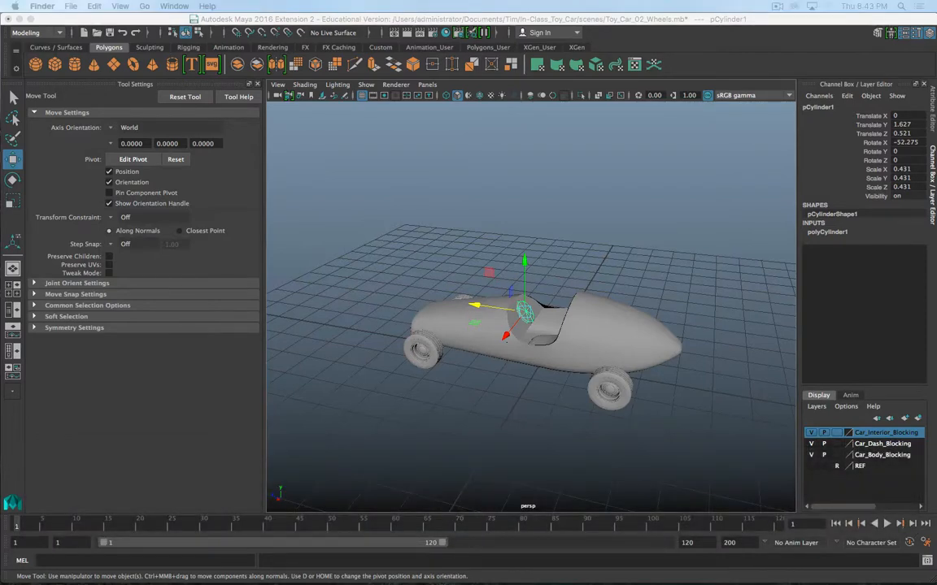
pyautogui.press('super+Tab')
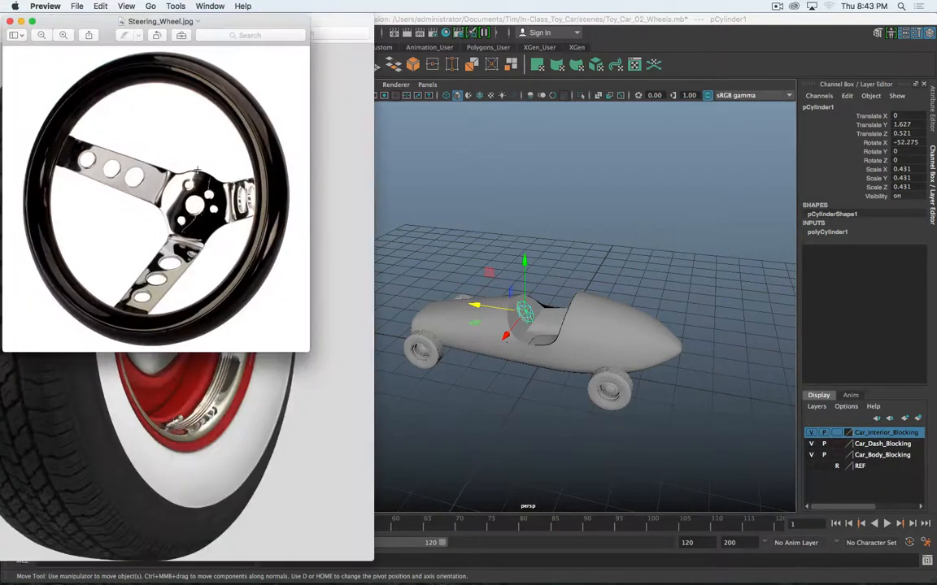
# Close the whitewall tire image, examine the steering wheel reference's rim and spokes, and return to Maya
pyautogui.moveTo(140, 22); pyautogui.dragTo(356, 39)
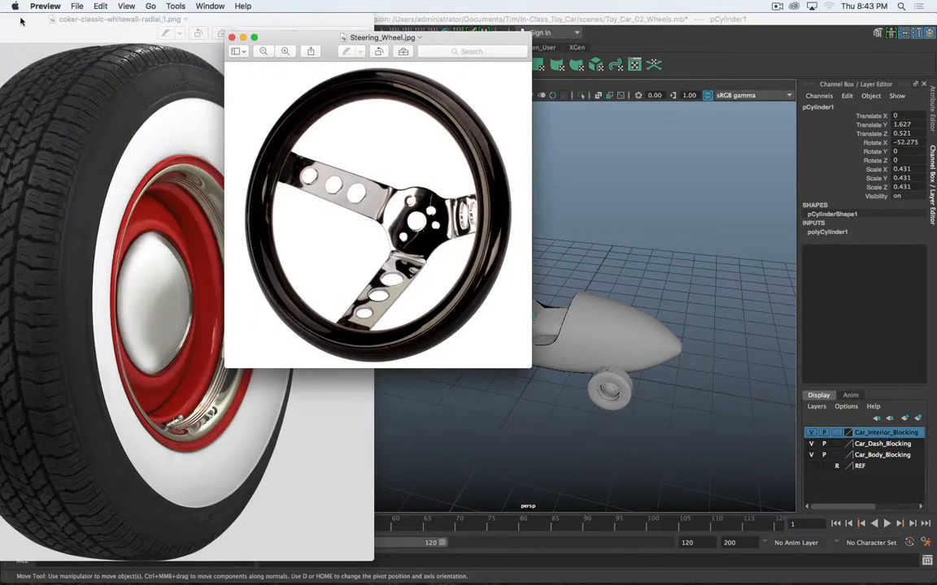
pyautogui.moveTo(22, 22); pyautogui.dragTo(109, 39)
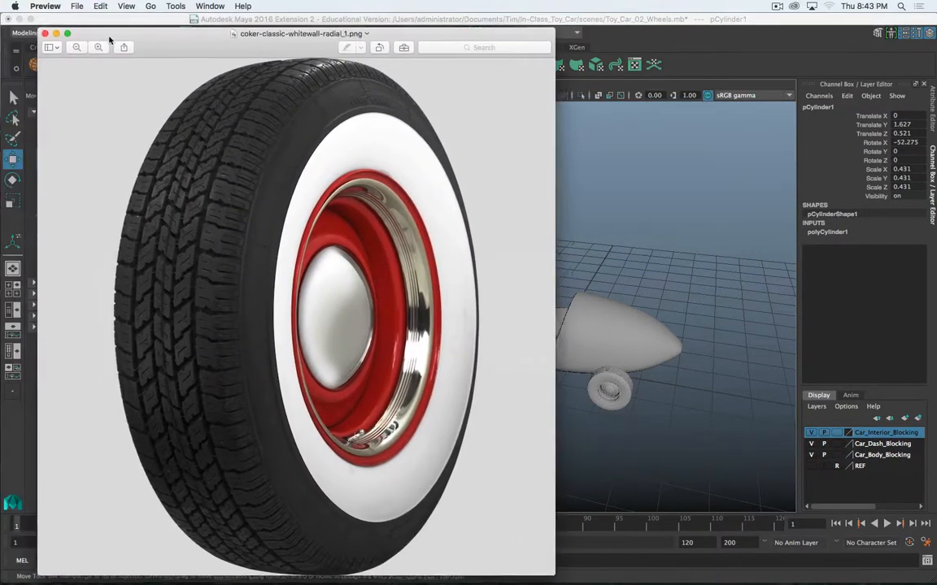
pyautogui.click(46, 33)
pyautogui.moveTo(300, 42); pyautogui.dragTo(163, 54)
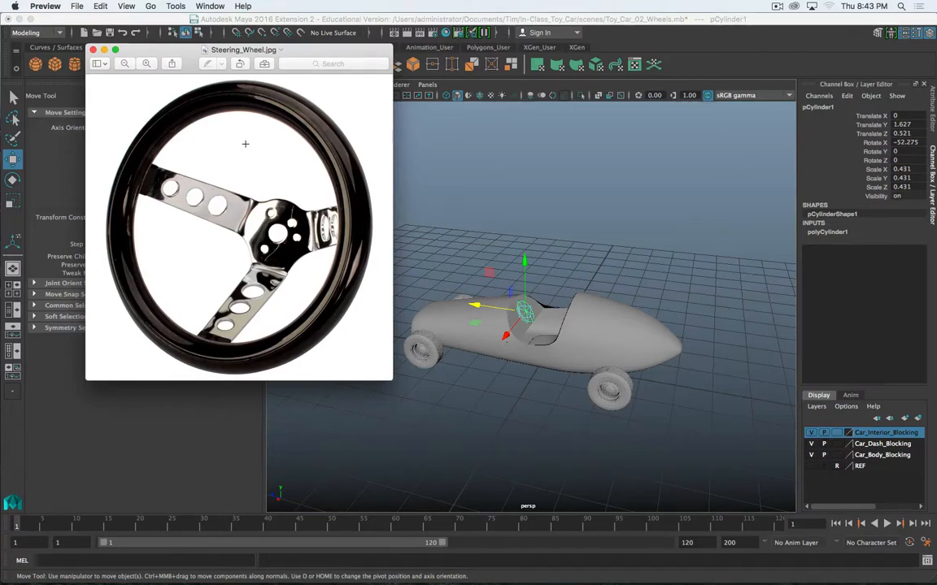
pyautogui.press('super+period')
pyautogui.press('super+w')
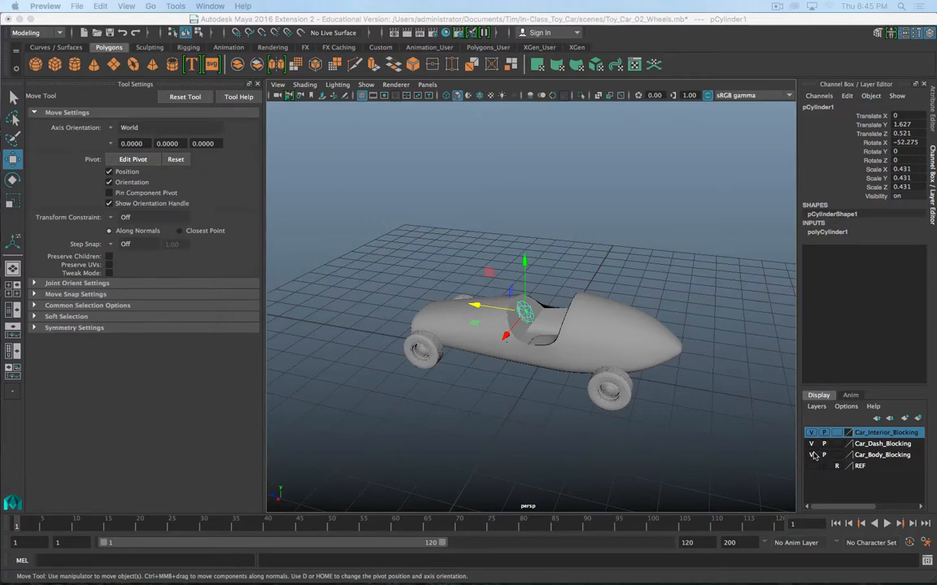
# Select all of the toy car's wheels together
pyautogui.click(630, 400)
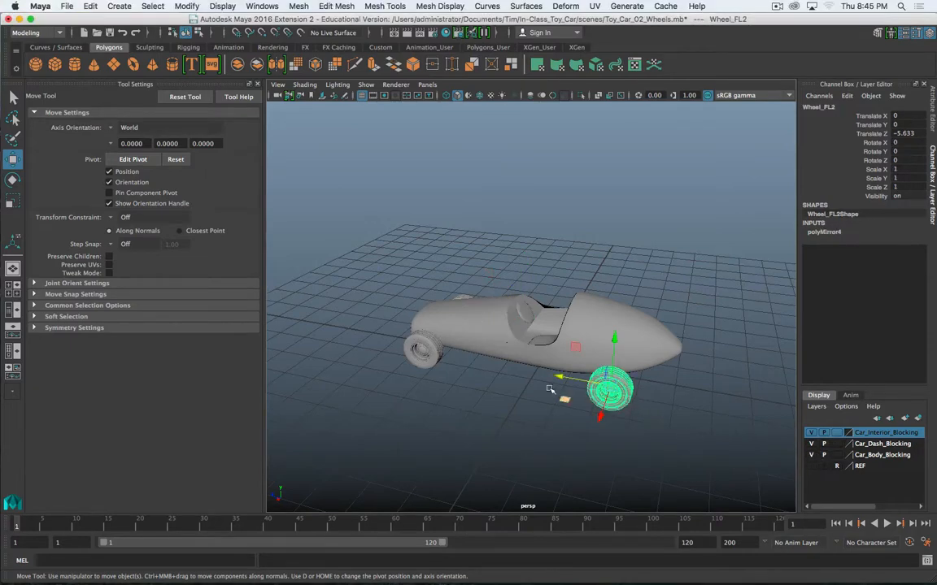
pyautogui.keyDown('alt'); pyautogui.moveTo(550, 389); pyautogui.dragTo(466, 353); pyautogui.keyUp('alt')
pyautogui.keyDown('shift'); pyautogui.click(420, 328); pyautogui.keyUp('shift')
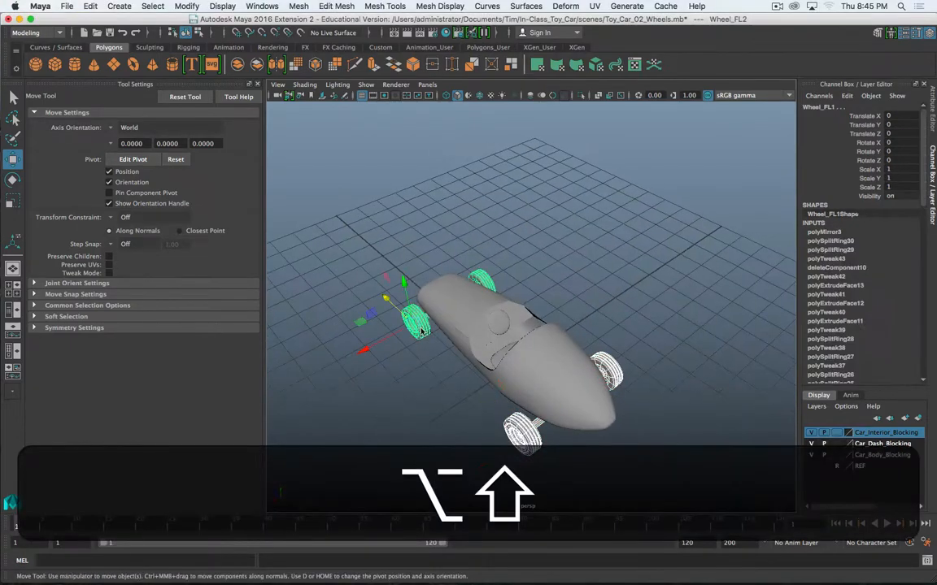
pyautogui.click(818, 407)
pyautogui.click(836, 427)
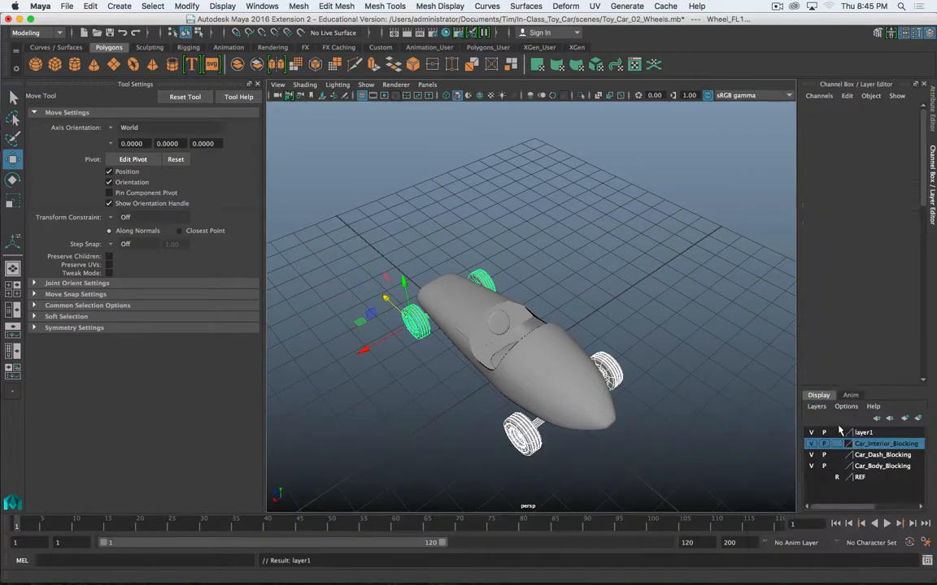
pyautogui.doubleClick(864, 433)
pyautogui.hotkey('shift', 'w')
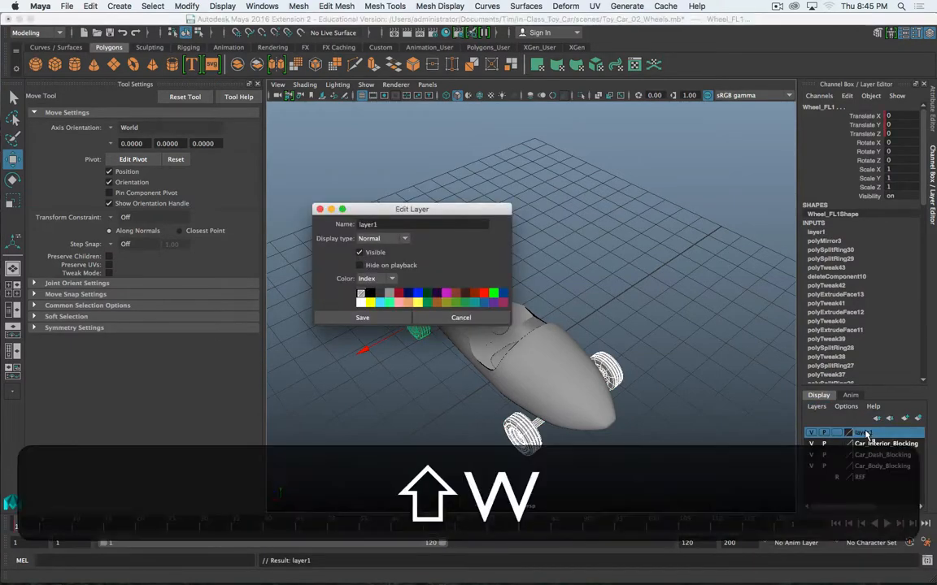
pyautogui.press('e')
pyautogui.press('Return')
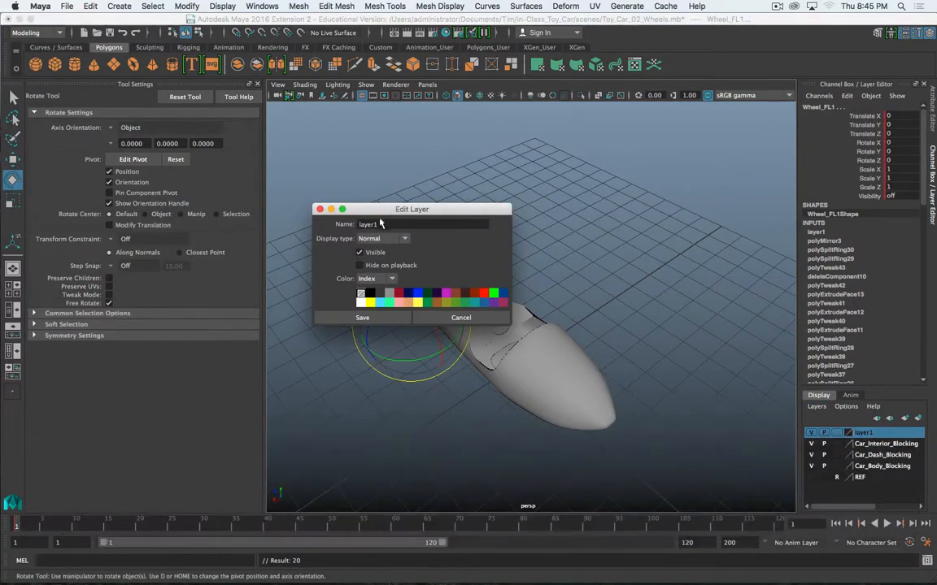
pyautogui.press('super+z')
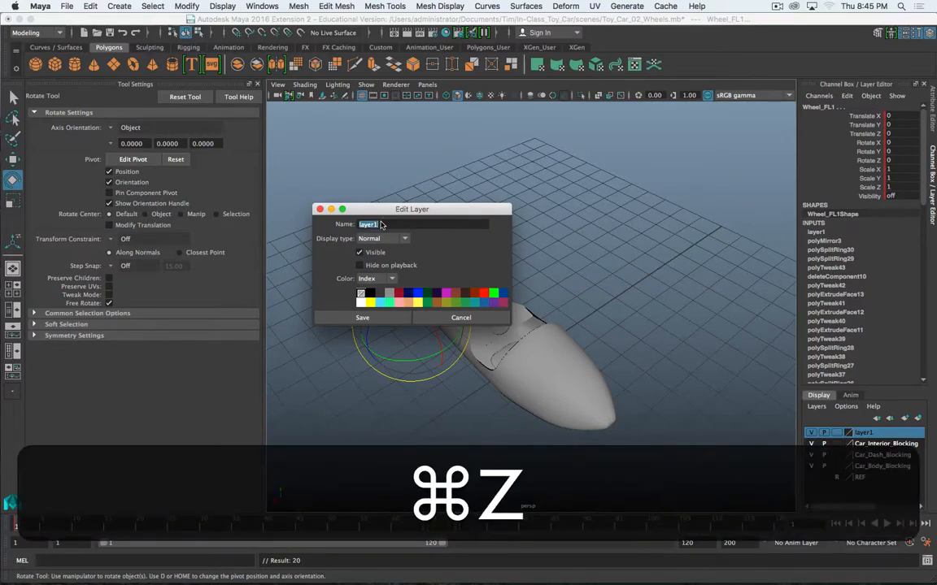
pyautogui.write('zzzzz')
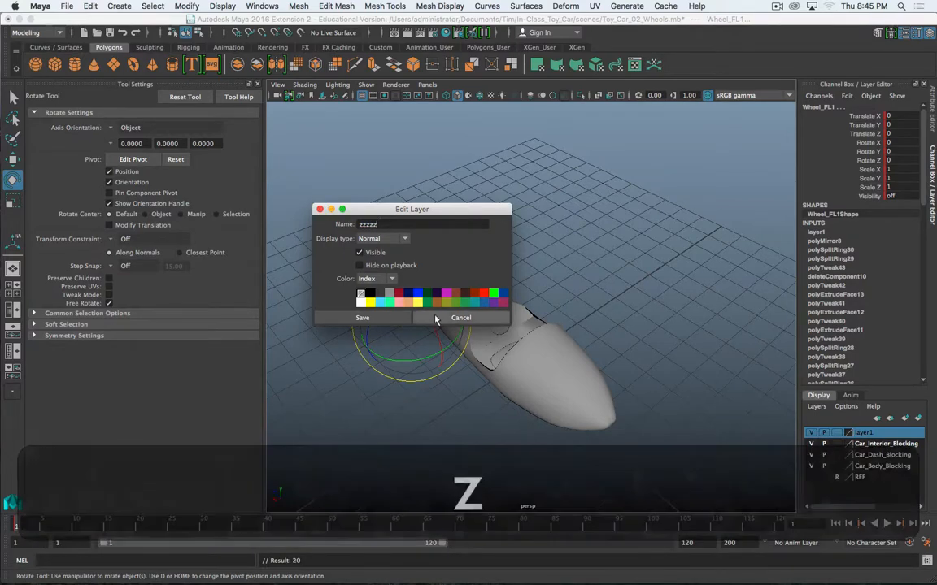
pyautogui.click(460, 317)
pyautogui.press('z')
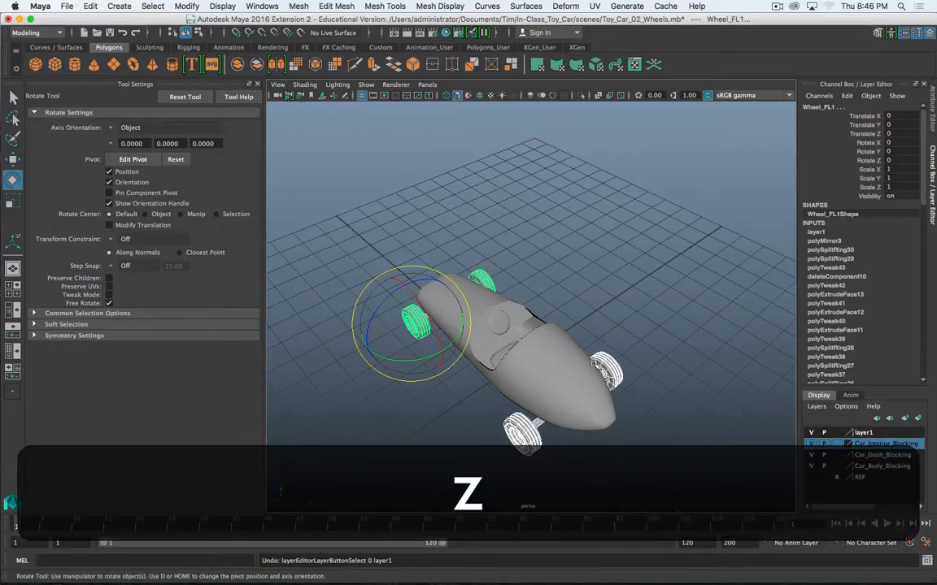
pyautogui.press('z')
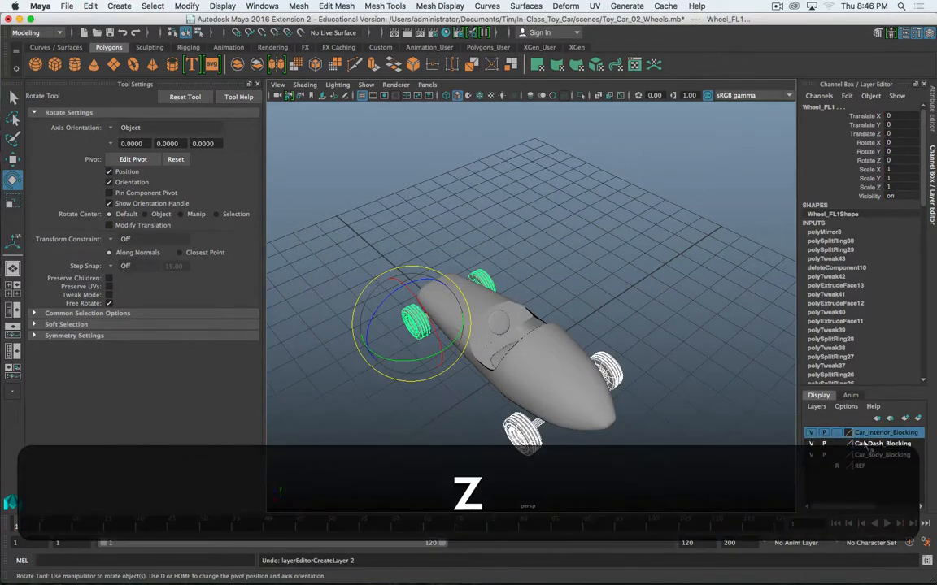
# Create a display layer from the selected wheels and name it Wheels
pyautogui.rightClick(845, 416)
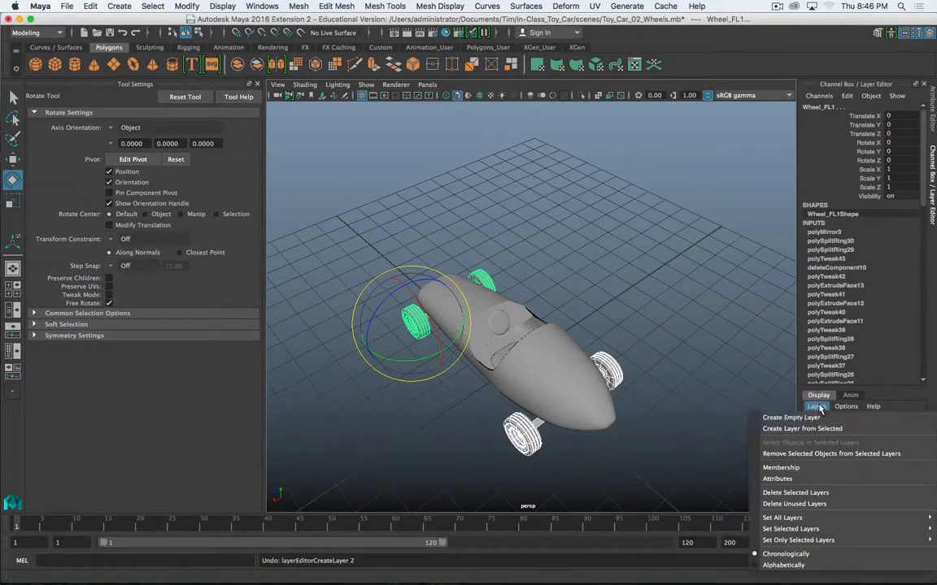
pyautogui.click(828, 428)
pyautogui.doubleClick(863, 433)
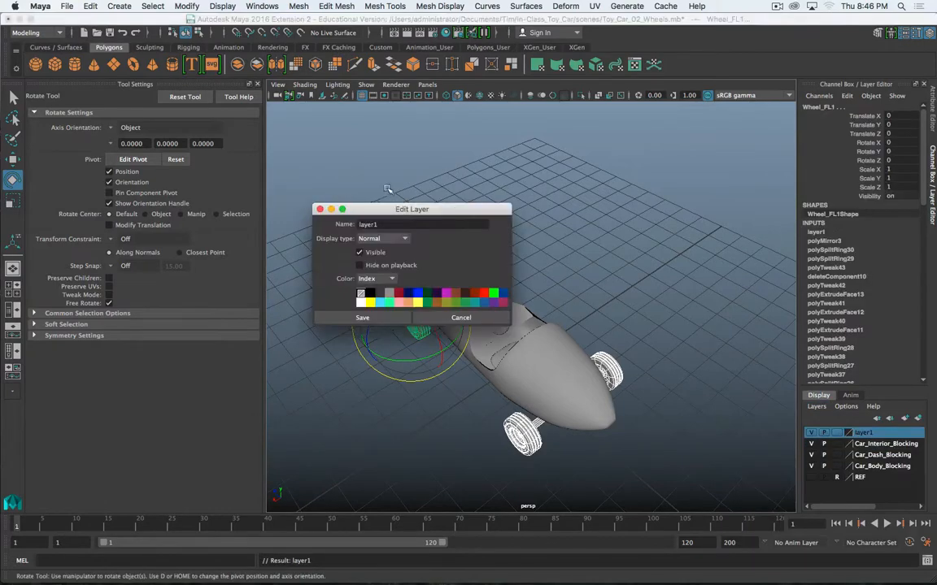
pyautogui.write('Wheels')
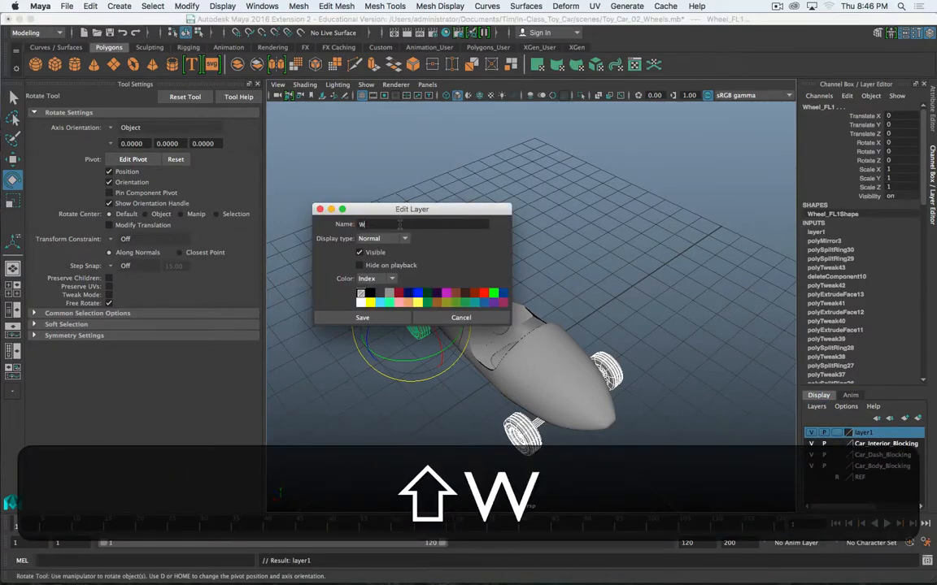
pyautogui.press('Return')
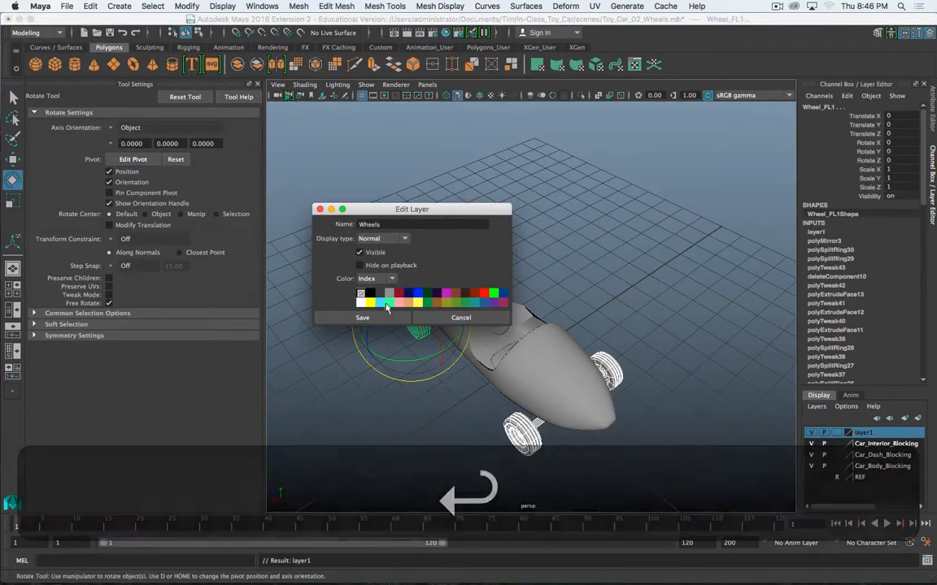
# Turn off the visibility of the Wheels, Car_Dash_Blocking and Car_Body_Blocking layers
pyautogui.click(811, 433)
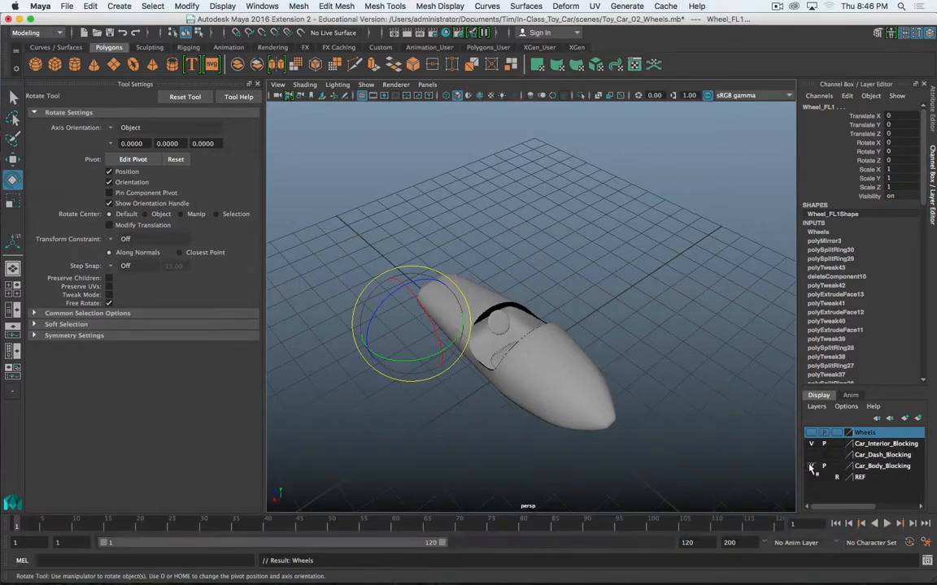
pyautogui.click(811, 466)
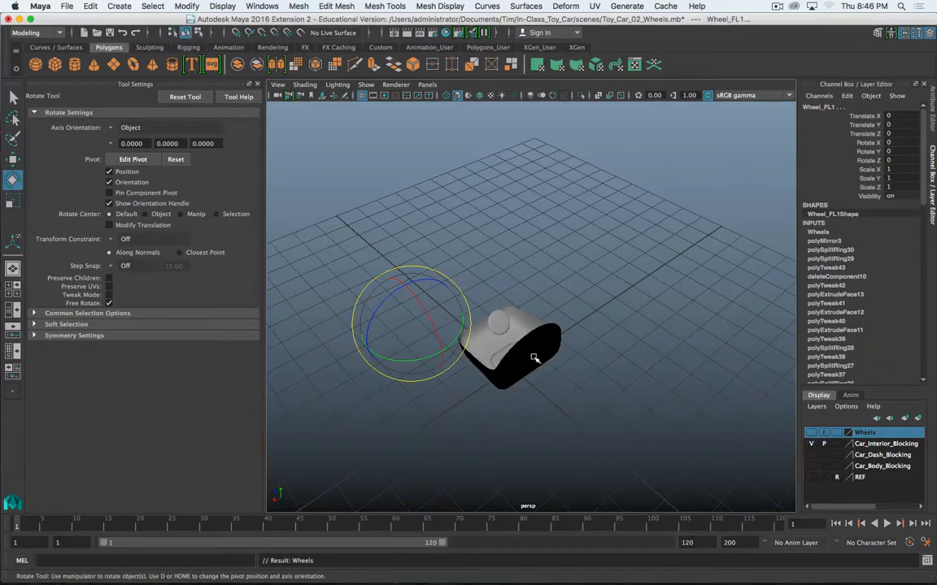
# Hide the blocking cylinder of the steering wheel together with the car's interior shell
pyautogui.moveTo(529, 355)
pyautogui.keyDown('alt'); pyautogui.mouseDown()
pyautogui.moveTo(460, 345)
pyautogui.moveTo(532, 343)
pyautogui.moveTo(508, 336)
pyautogui.moveTo(529, 348)
pyautogui.mouseUp(); pyautogui.keyUp('alt')
pyautogui.hotkey('alt', 'q')
pyautogui.keyDown('shift'); pyautogui.click(503, 303); pyautogui.keyUp('shift')
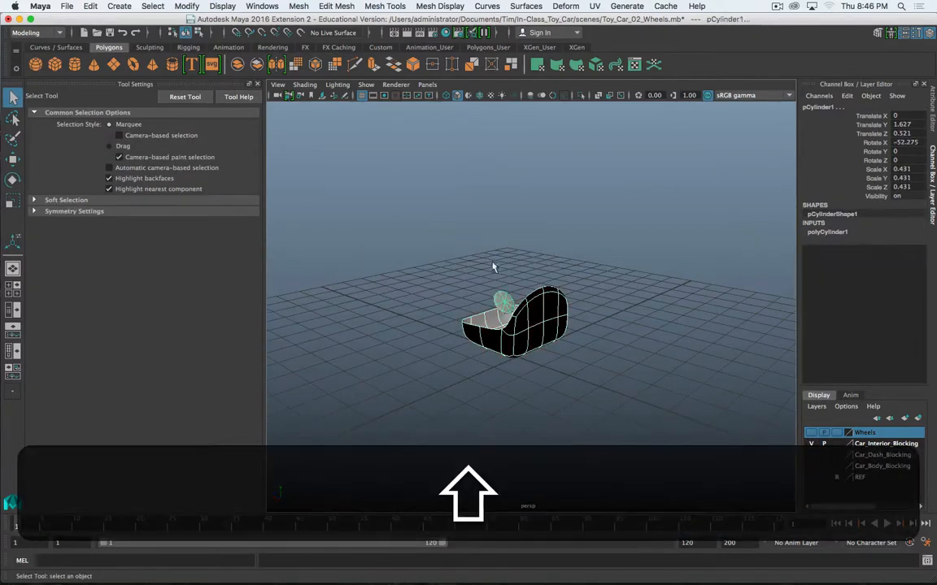
pyautogui.click(222, 5)
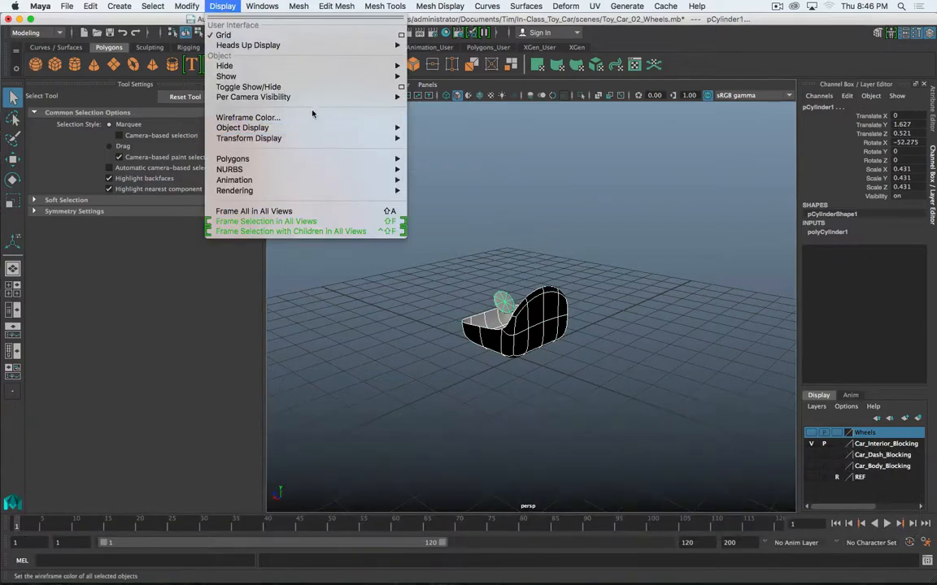
pyautogui.moveTo(268, 66)
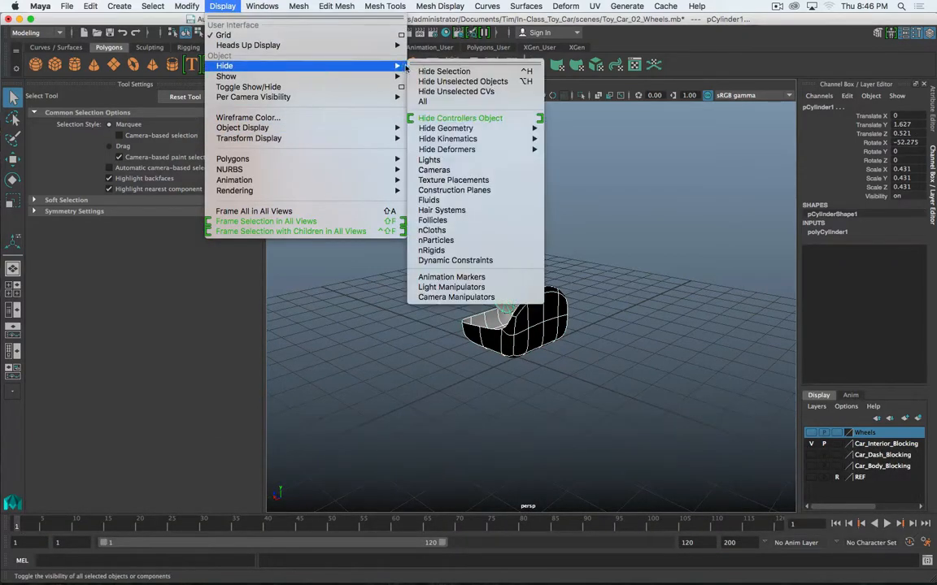
pyautogui.click(444, 71)
# Hide the car seat block so the scene is clear for modeling
pyautogui.keyDown('alt'); pyautogui.moveTo(485, 316); pyautogui.dragTo(517, 296); pyautogui.keyUp('alt')
pyautogui.click(579, 324)
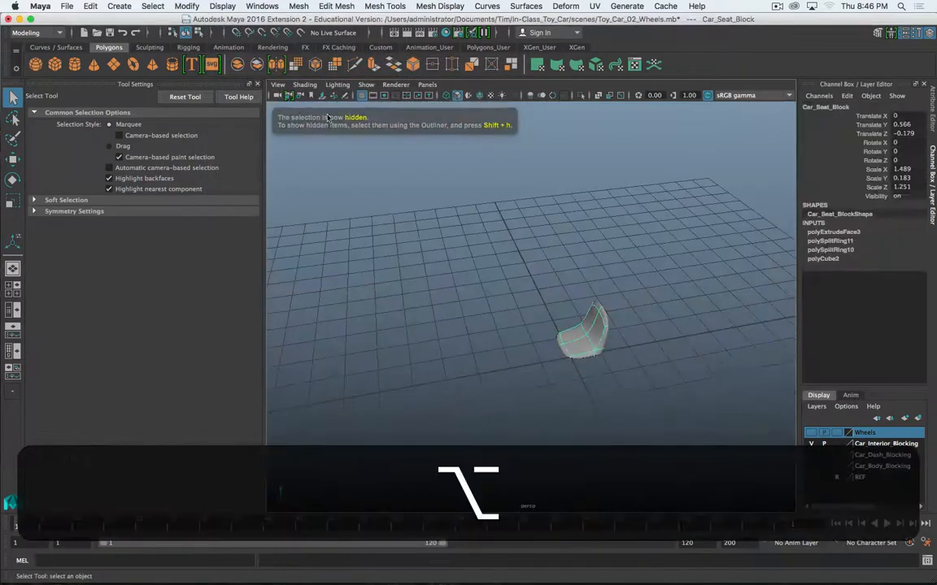
pyautogui.click(223, 5)
pyautogui.moveTo(232, 66)
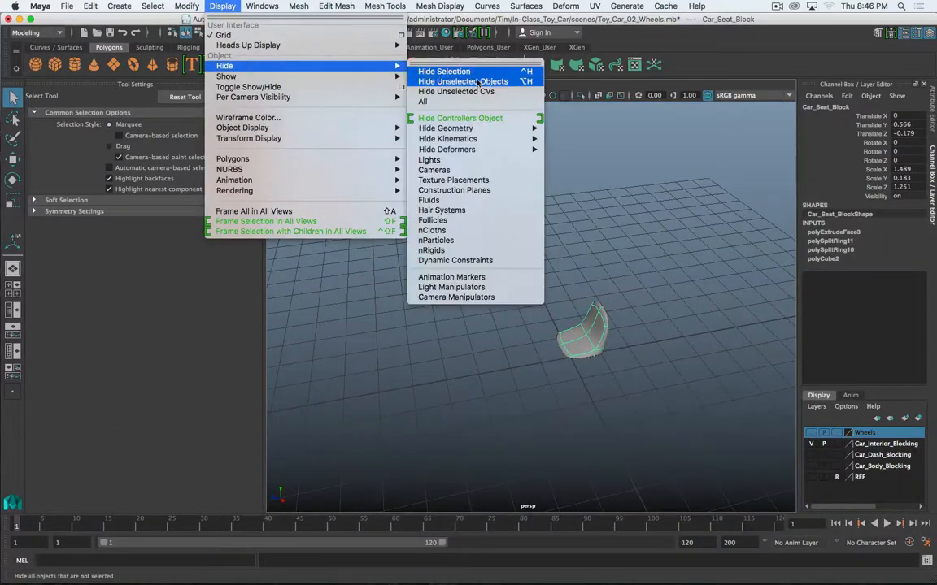
pyautogui.click(444, 70)
# Create a polygon torus at the origin as the base for the steering wheel rim
pyautogui.scroll(3, 600, 313)
pyautogui.keyDown('alt'); pyautogui.moveTo(599, 313); pyautogui.dragTo(595, 357); pyautogui.keyUp('alt')
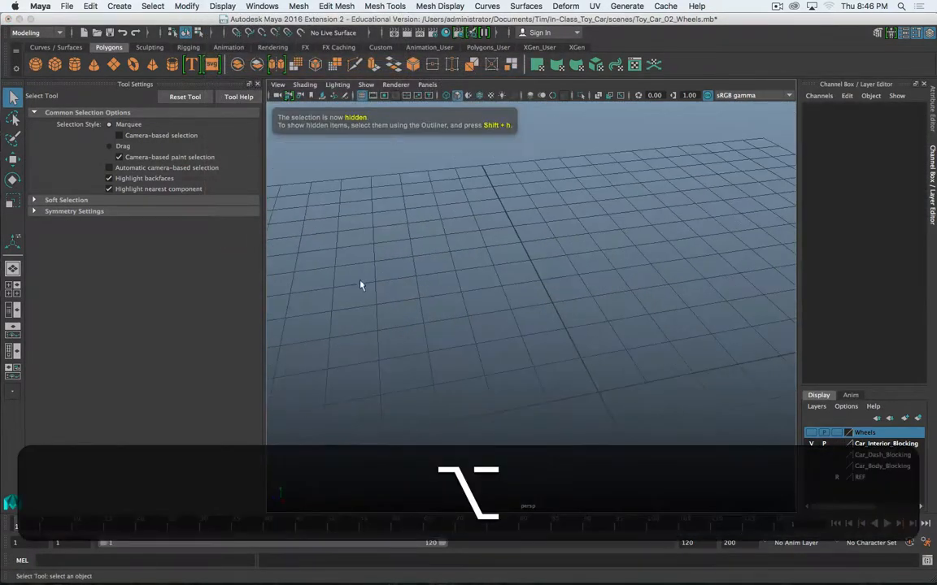
pyautogui.moveTo(0, 92); pyautogui.dragTo(0, 84)
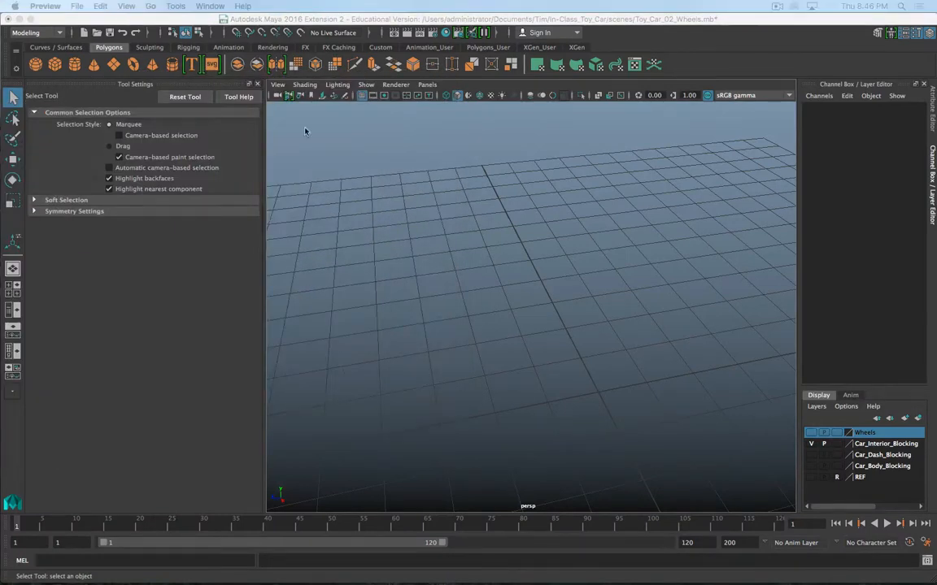
pyautogui.click(138, 64)
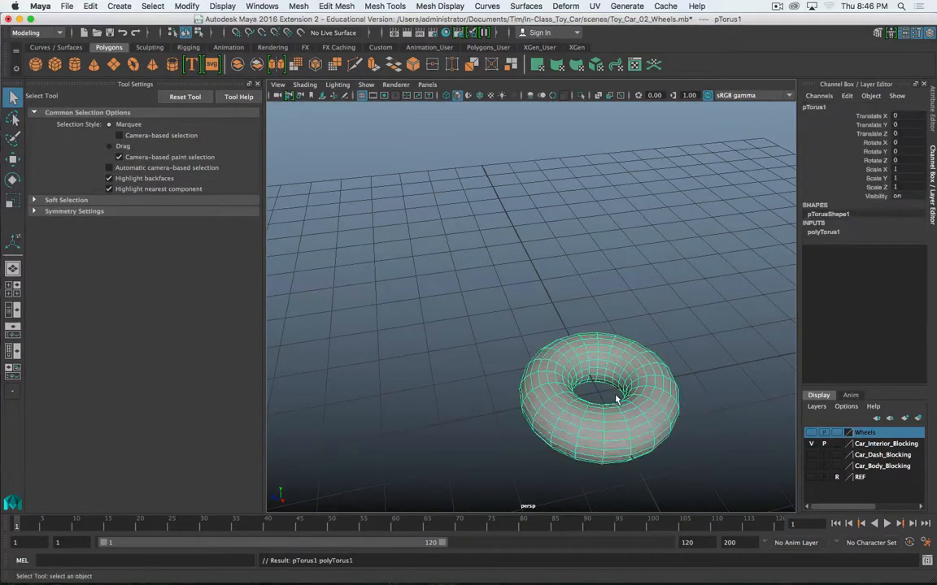
pyautogui.keyDown('alt'); pyautogui.moveTo(621, 391); pyautogui.dragTo(542, 387); pyautogui.keyUp('alt')
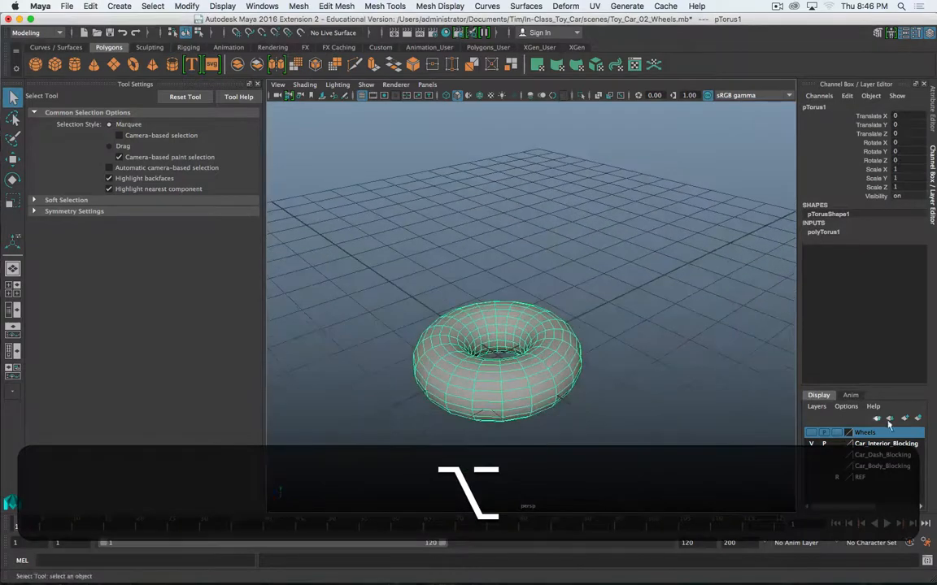
# Set the torus's Subdivisions Height to 12
pyautogui.click(823, 232)
pyautogui.doubleClick(898, 277)
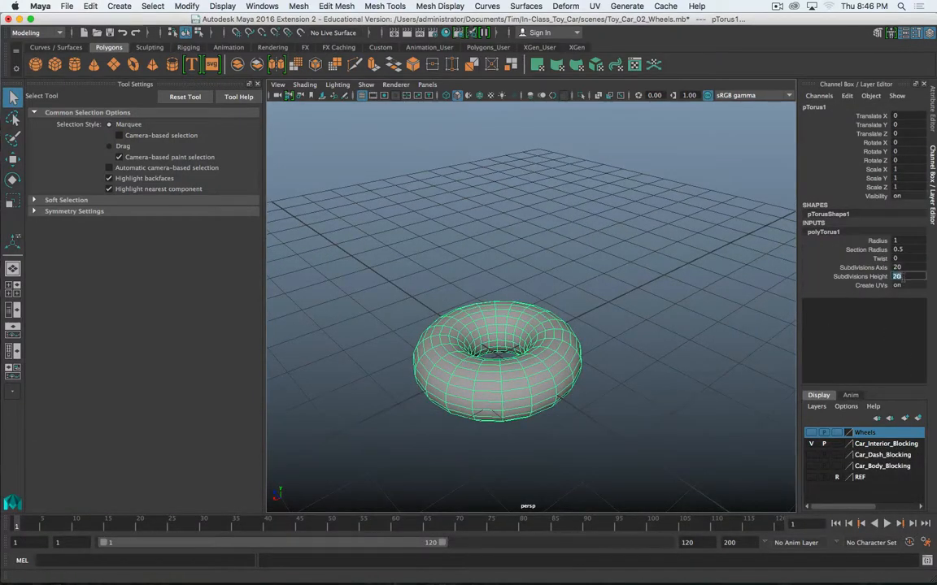
pyautogui.write('12')
pyautogui.press('Return')
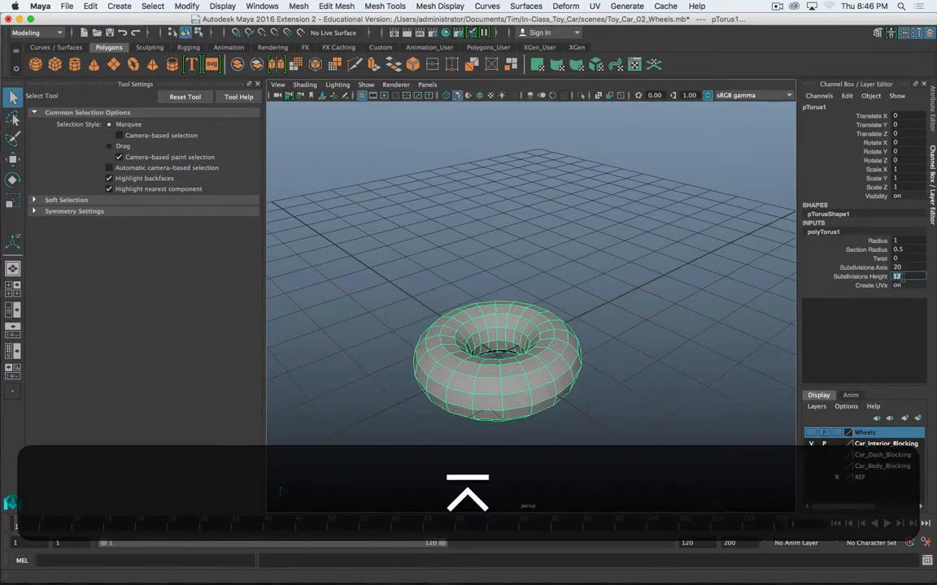
# Set the torus's Subdivisions Axis to 12 and its Section Radius to 0.14
pyautogui.doubleClick(898, 267)
pyautogui.write('12')
pyautogui.press('Return')
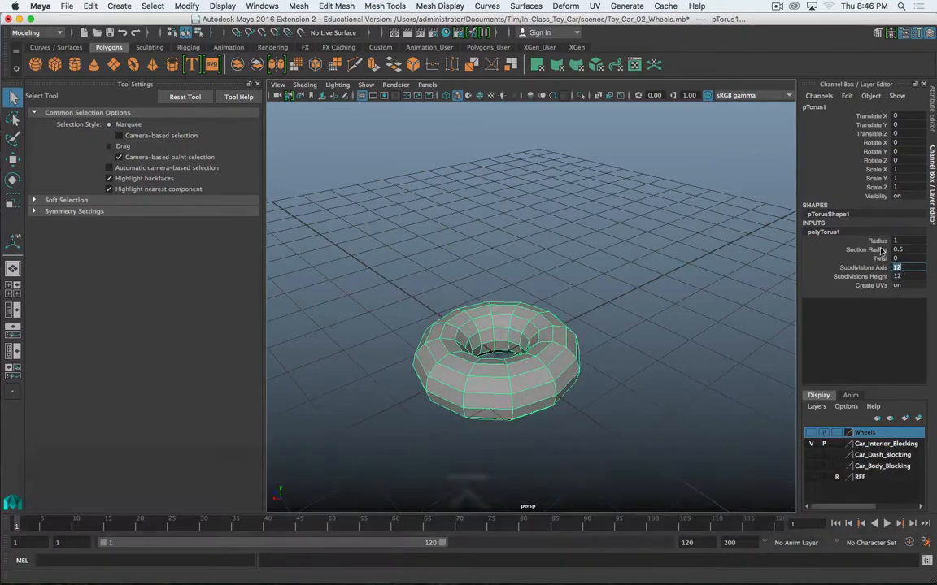
pyautogui.click(877, 249)
pyautogui.moveTo(570, 223)
pyautogui.mouseDown(button='middle')
pyautogui.moveTo(588, 223)
pyautogui.moveTo(514, 204)
pyautogui.moveTo(568, 228)
pyautogui.moveTo(510, 206)
pyautogui.moveTo(561, 232)
pyautogui.mouseUp(button='middle')
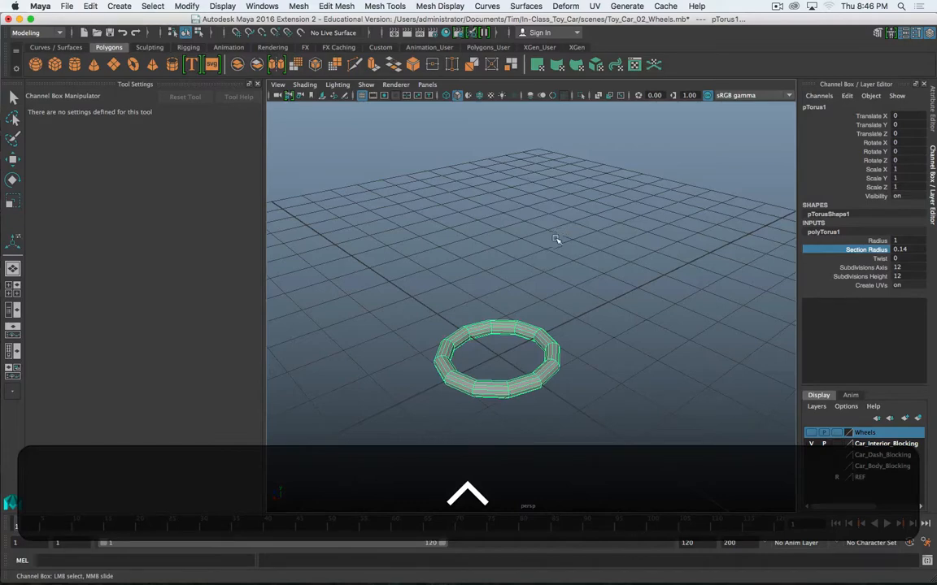
pyautogui.keyDown('alt'); pyautogui.moveTo(555, 238); pyautogui.dragTo(495, 329); pyautogui.keyUp('alt')
pyautogui.keyDown('alt'); pyautogui.moveTo(495, 328); pyautogui.dragTo(590, 203, button='middle'); pyautogui.keyUp('alt')
pyautogui.keyDown('alt'); pyautogui.moveTo(590, 203); pyautogui.dragTo(578, 241); pyautogui.keyUp('alt')
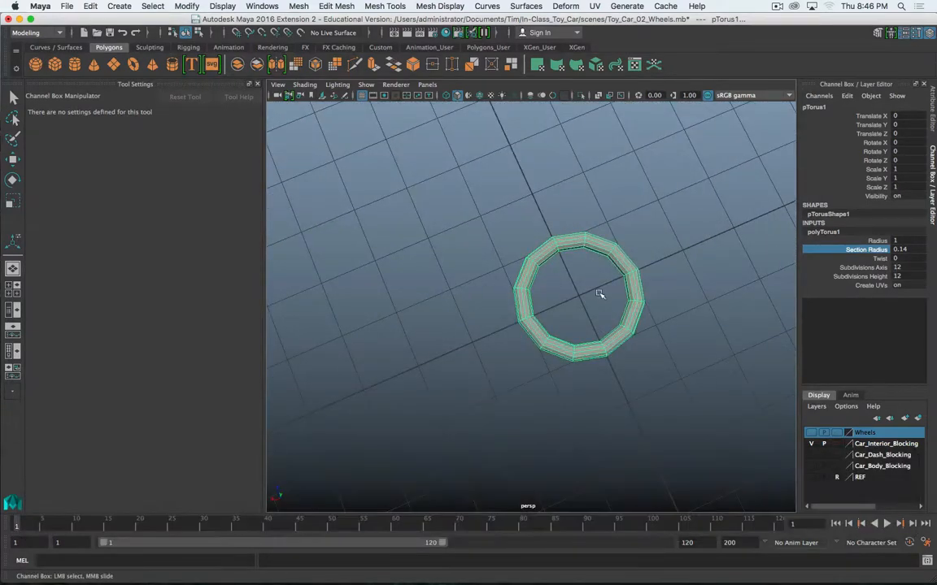
pyautogui.keyDown('alt'); pyautogui.moveTo(592, 285); pyautogui.dragTo(411, 276); pyautogui.keyUp('alt')
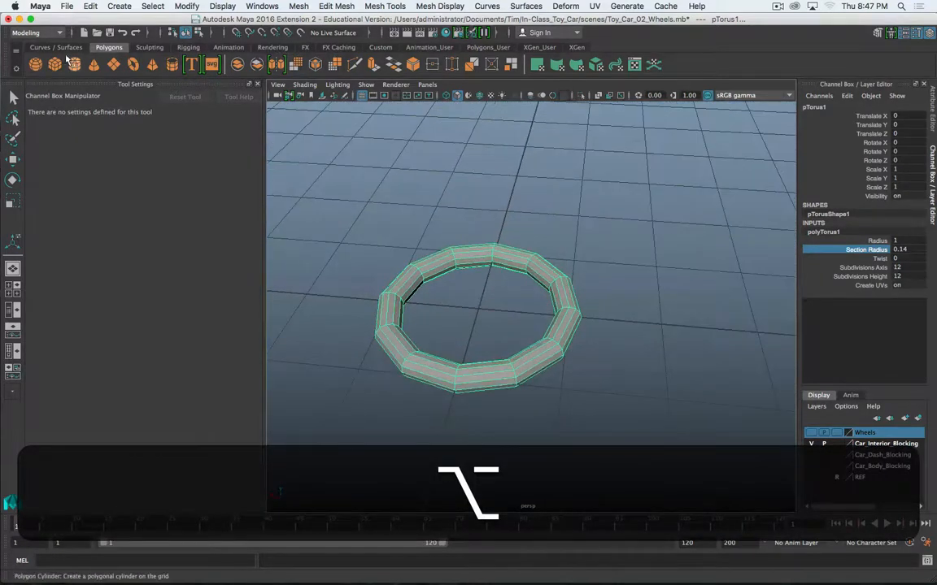
# Check and close the steering wheel reference image, and create a polygon cylinder at the origin with Subdivisions Axis 12 for the hub
pyautogui.press('super+Tab')
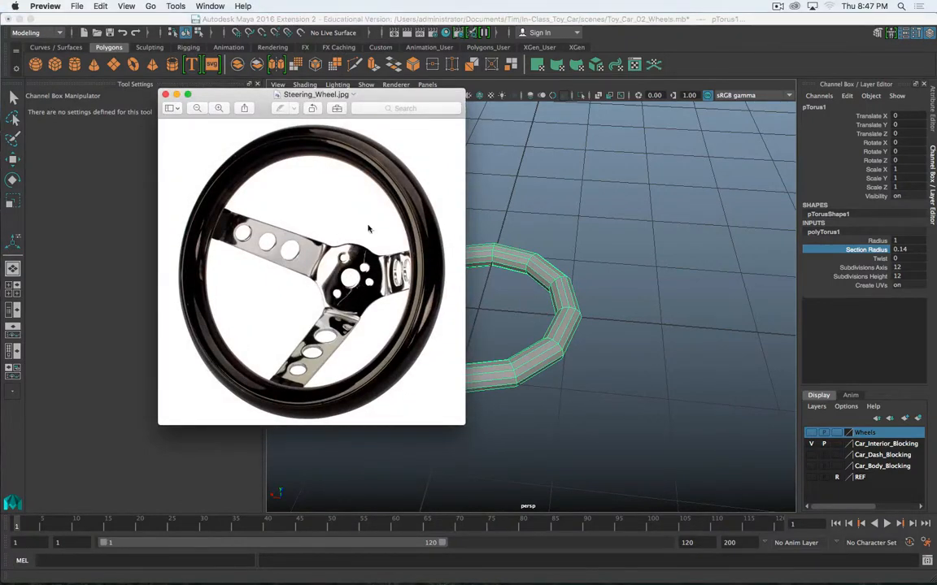
pyautogui.press('super+q')
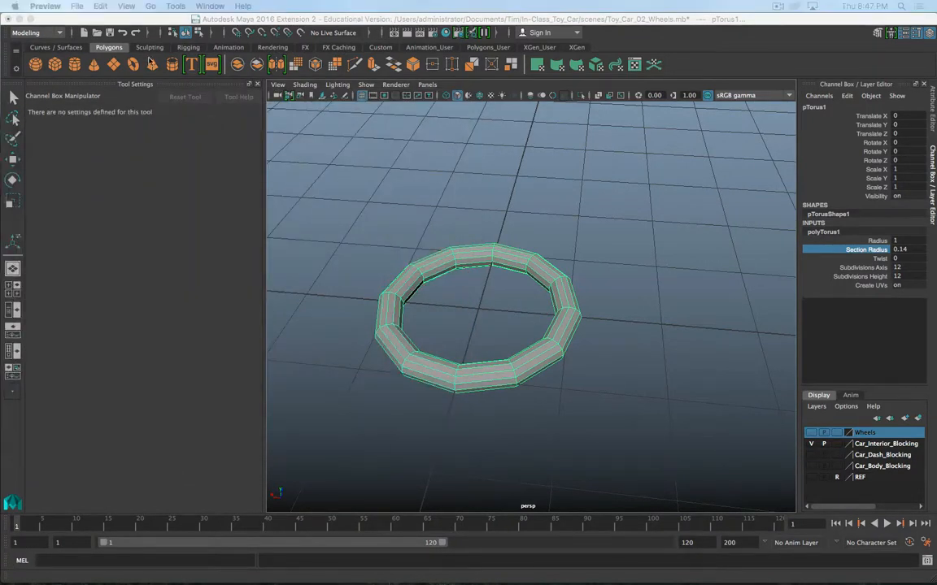
pyautogui.click(74, 65)
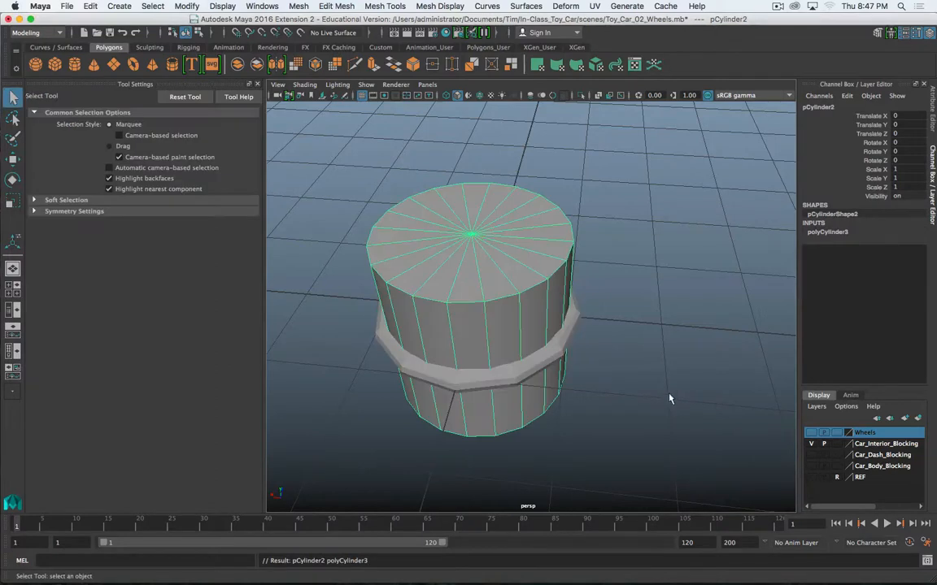
pyautogui.click(827, 232)
pyautogui.doubleClick(904, 258)
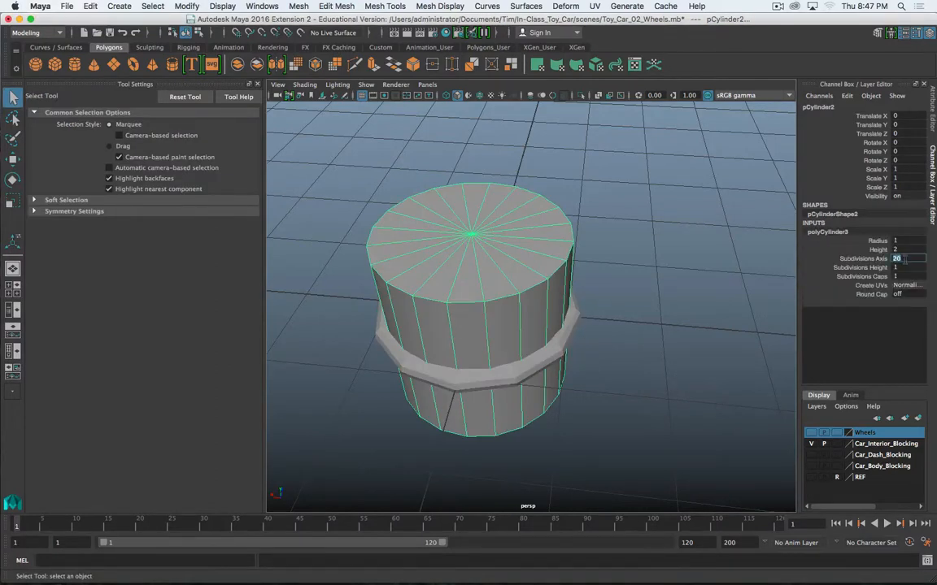
pyautogui.write('12')
pyautogui.press('Return')
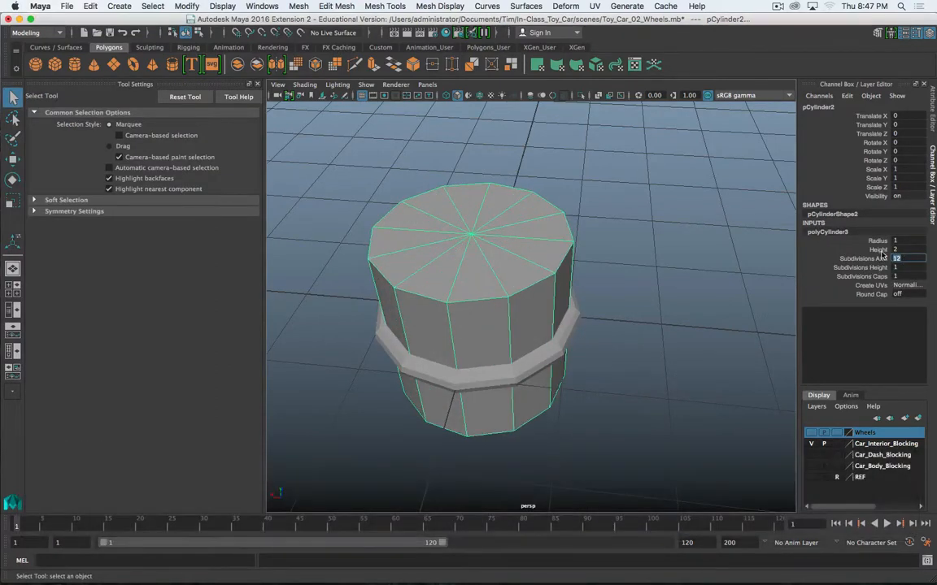
# Flatten the cylinder into a small hub disc with Radius 0.23 and Height 0.03
pyautogui.click(878, 240)
pyautogui.keyDown('ctrl'); pyautogui.moveTo(736, 286); pyautogui.dragTo(693, 290, button='middle'); pyautogui.keyUp('ctrl')
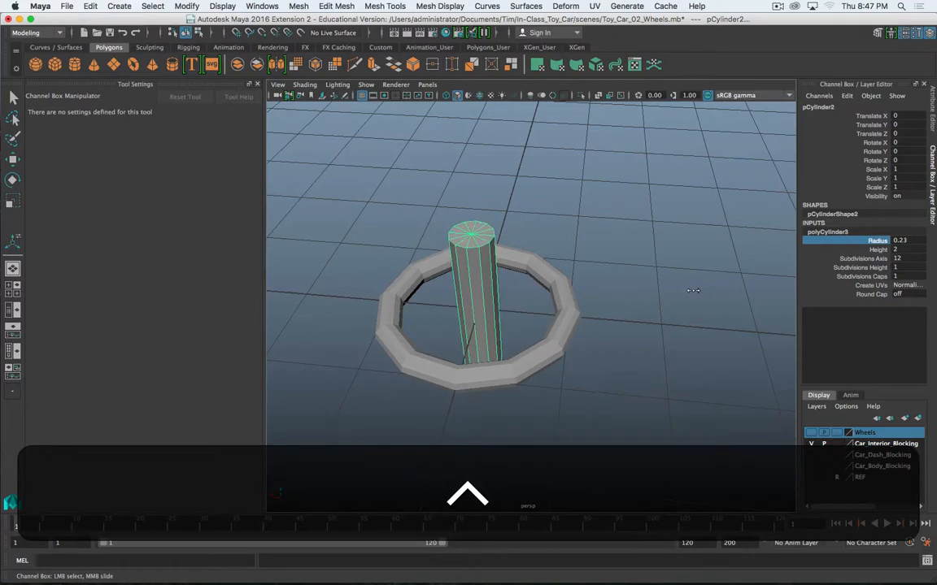
pyautogui.click(877, 250)
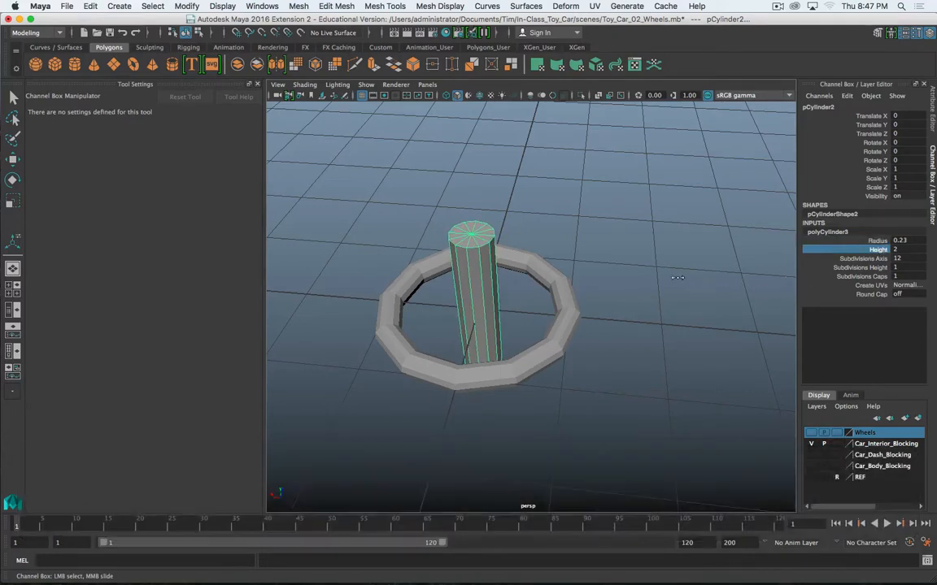
pyautogui.keyDown('ctrl'); pyautogui.moveTo(609, 252); pyautogui.dragTo(567, 304, button='middle'); pyautogui.keyUp('ctrl')
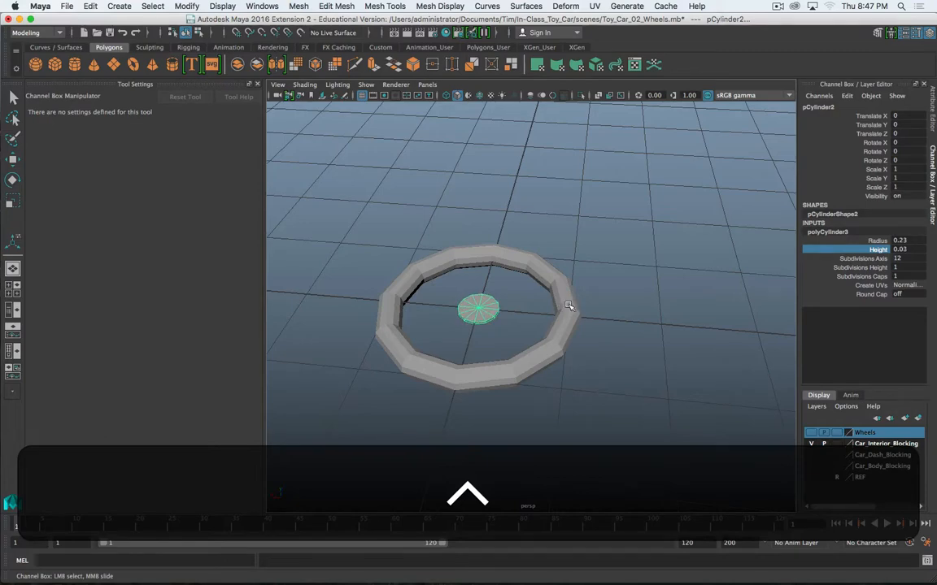
pyautogui.keyDown('alt'); pyautogui.moveTo(569, 306); pyautogui.dragTo(497, 303); pyautogui.keyUp('alt')
pyautogui.press('w')
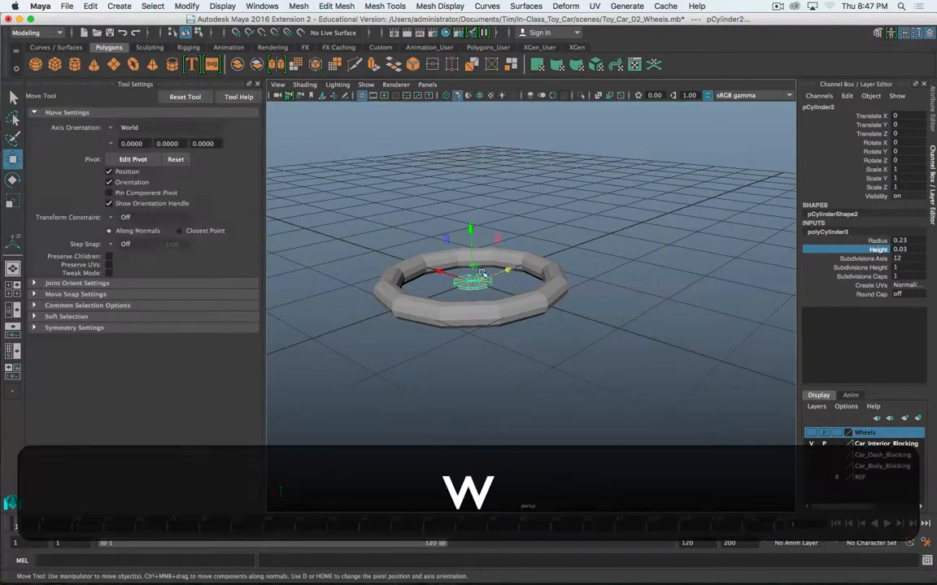
pyautogui.moveTo(469, 228); pyautogui.dragTo(478, 287)
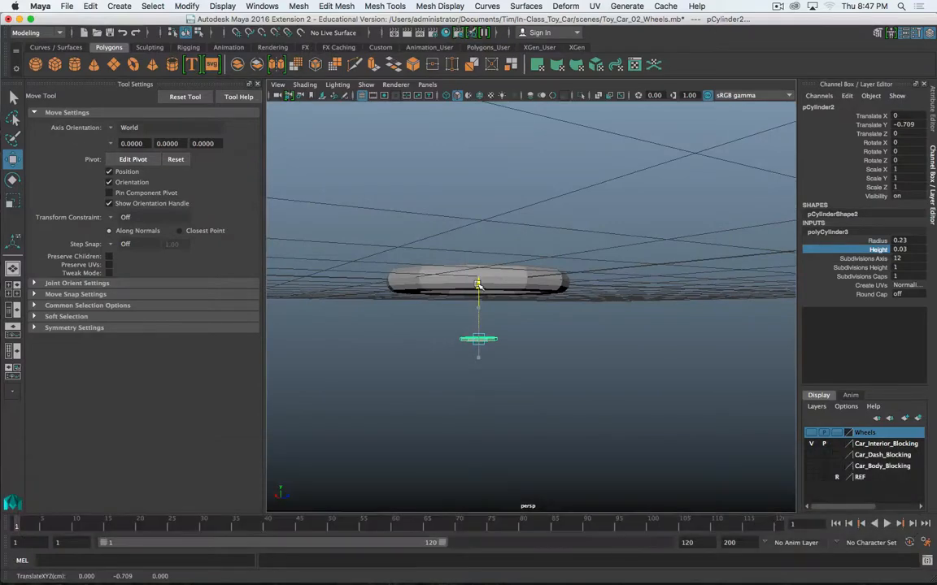
pyautogui.hotkey('alt', 'z')
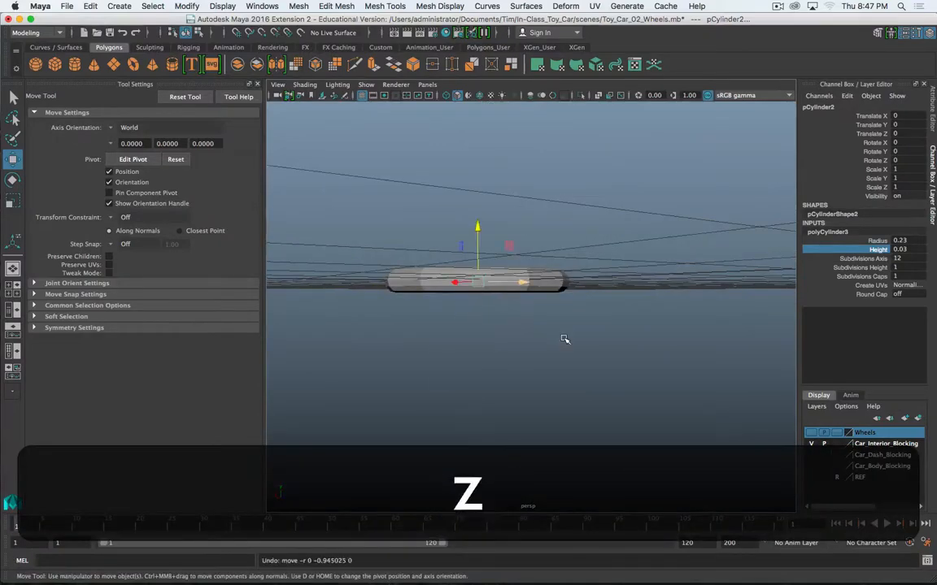
pyautogui.keyDown('alt'); pyautogui.moveTo(562, 339); pyautogui.dragTo(541, 284); pyautogui.keyUp('alt')
pyautogui.hotkey('alt', 'z')
# Raise the torus rim above the hub disc to a Translate Y of about 0.622
pyautogui.moveTo(476, 228); pyautogui.dragTo(614, 260)
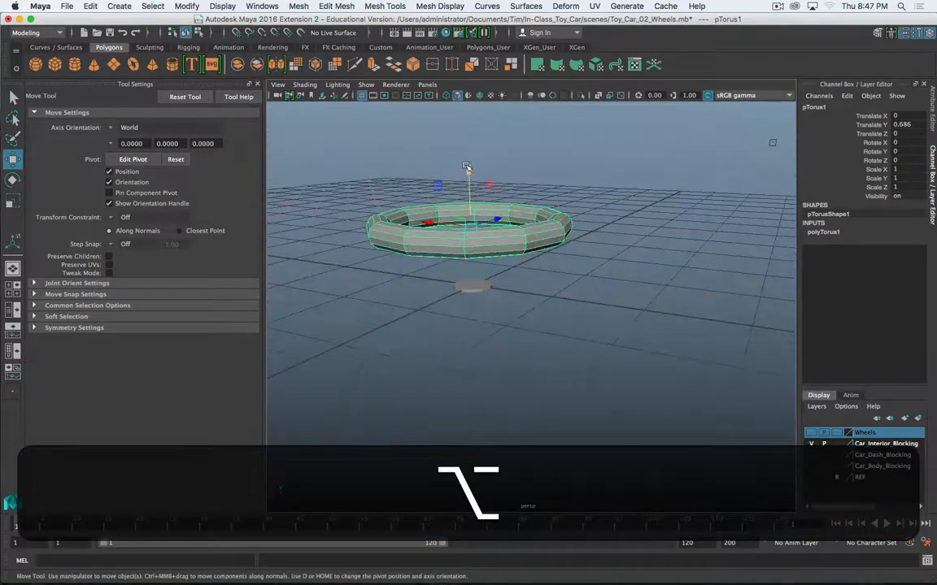
pyautogui.moveTo(467, 167); pyautogui.dragTo(470, 176)
pyautogui.scroll(4, 481, 230)
pyautogui.keyDown('alt'); pyautogui.moveTo(550, 206); pyautogui.dragTo(580, 226); pyautogui.keyUp('alt')
# Set the torus rim's Subdivisions Axis to 24 for a rounder outline
pyautogui.click(460, 311)
pyautogui.click(589, 170)
pyautogui.keyDown('alt'); pyautogui.moveTo(589, 172); pyautogui.dragTo(618, 200); pyautogui.keyUp('alt')
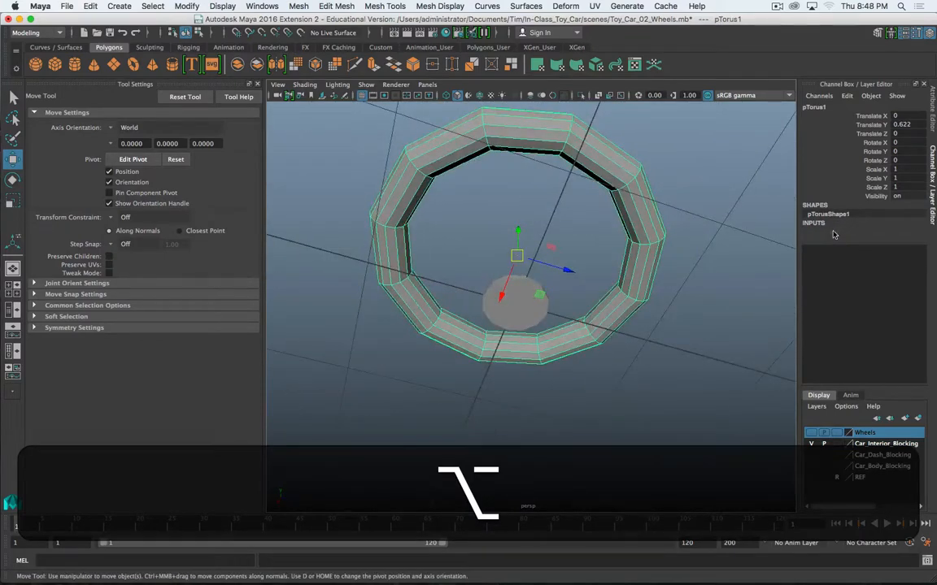
pyautogui.click(816, 231)
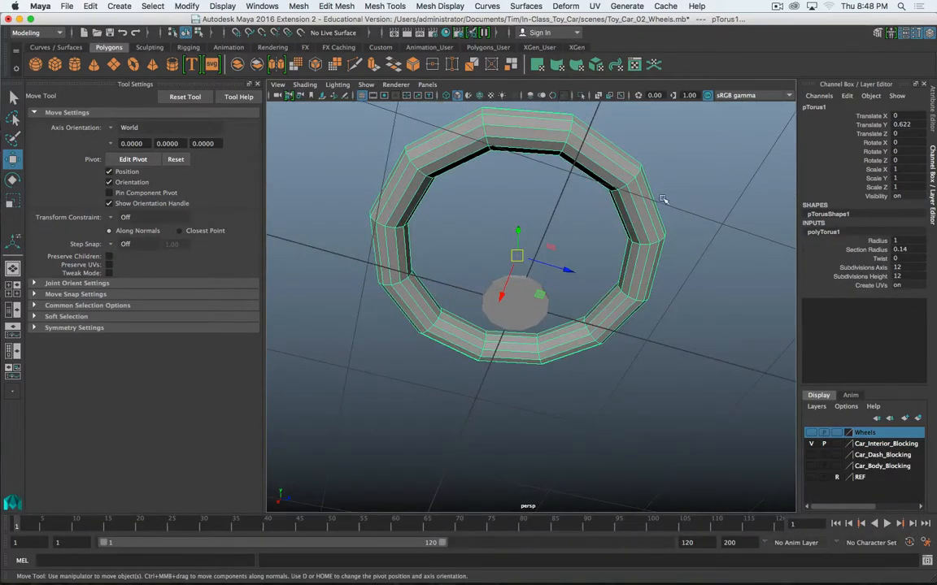
pyautogui.doubleClick(905, 267)
pyautogui.write('24')
pyautogui.press('Return')
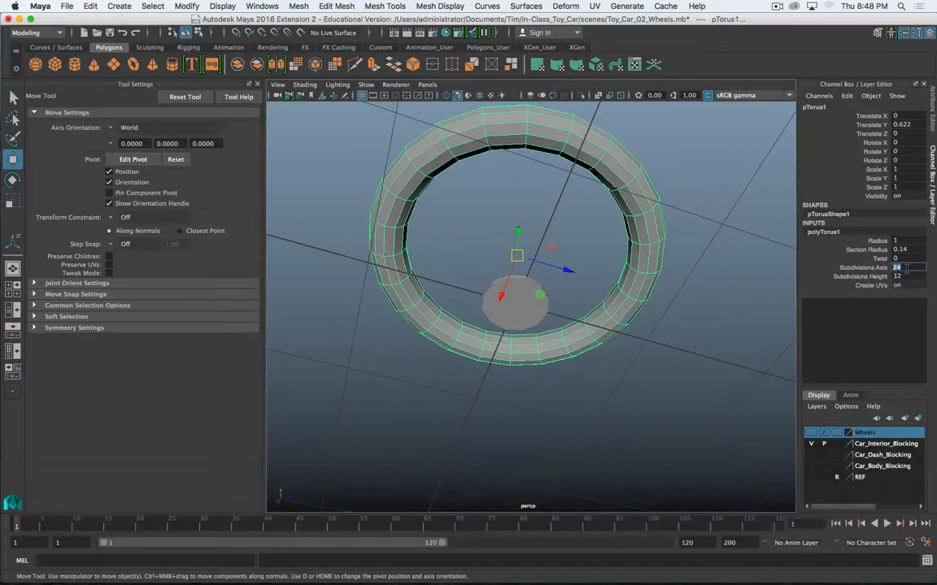
pyautogui.keyDown('alt'); pyautogui.moveTo(620, 247); pyautogui.dragTo(570, 244); pyautogui.keyUp('alt')
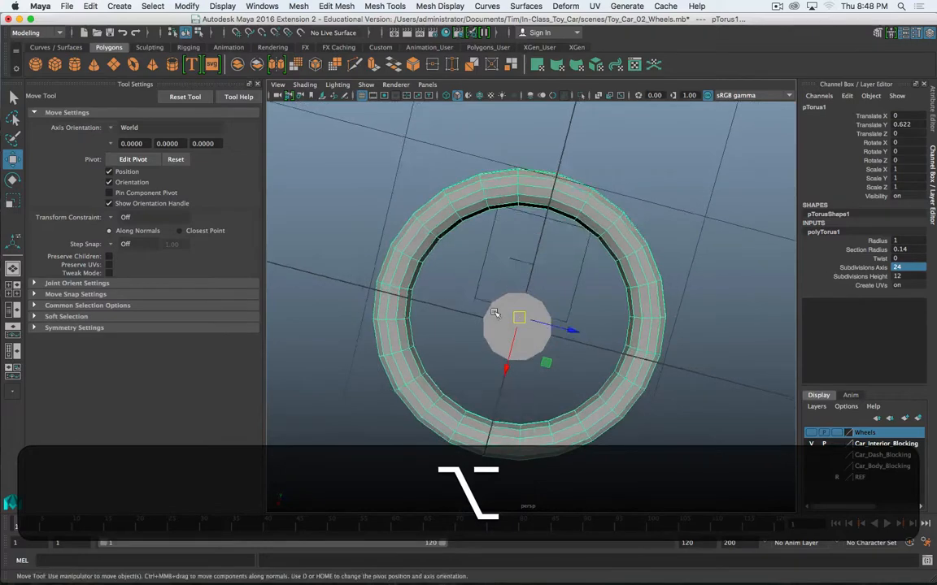
# Set the hub disc's Subdivisions Axis to 8 and compare its sides with the rim's segments
pyautogui.click(518, 319)
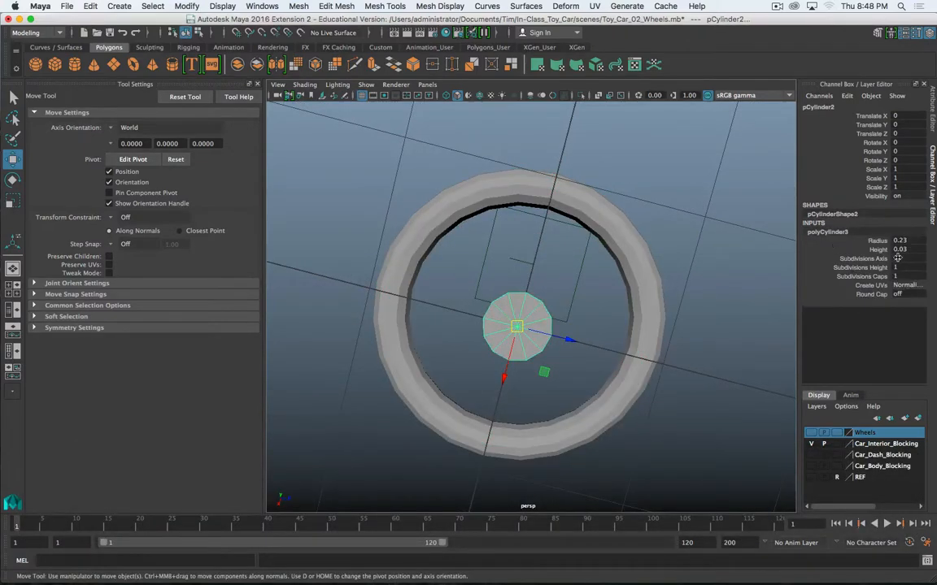
pyautogui.write('8')
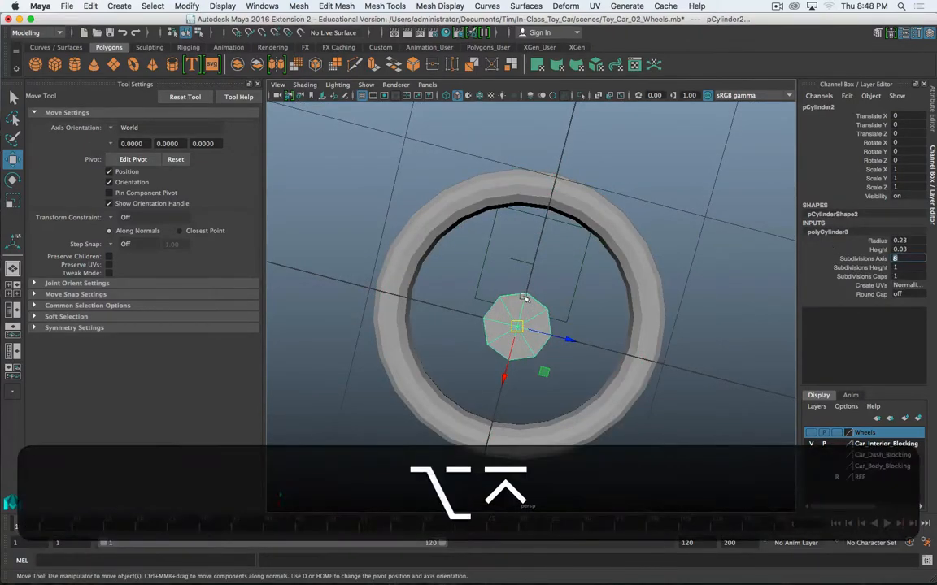
pyautogui.keyDown('alt'); pyautogui.moveTo(524, 298); pyautogui.dragTo(475, 286); pyautogui.keyUp('alt')
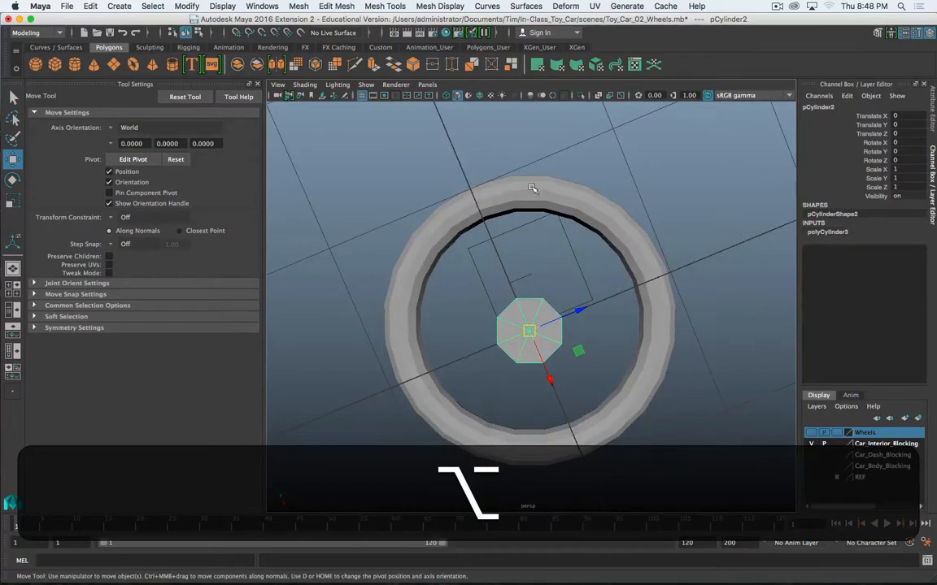
pyautogui.click(531, 188)
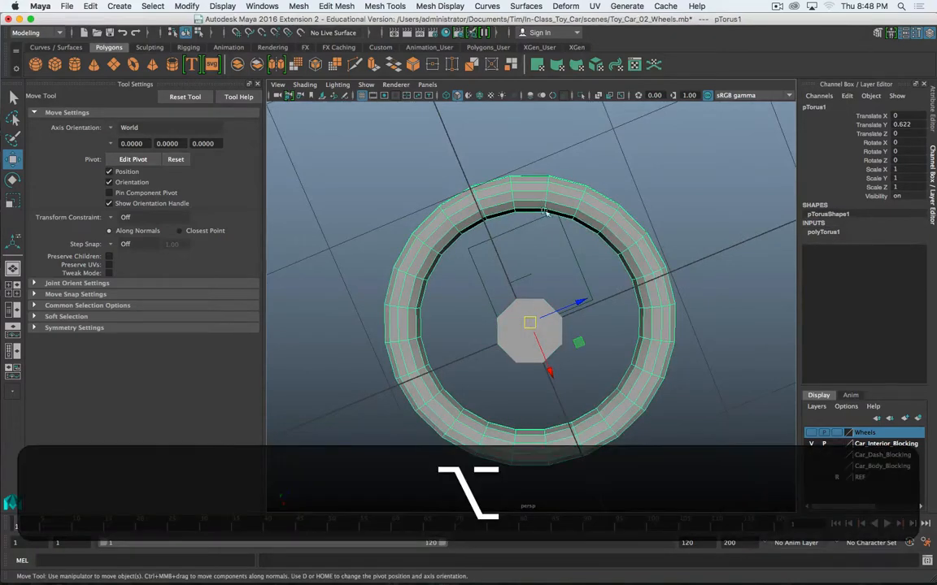
pyautogui.keyDown('alt'); pyautogui.moveTo(546, 212); pyautogui.dragTo(549, 257); pyautogui.keyUp('alt')
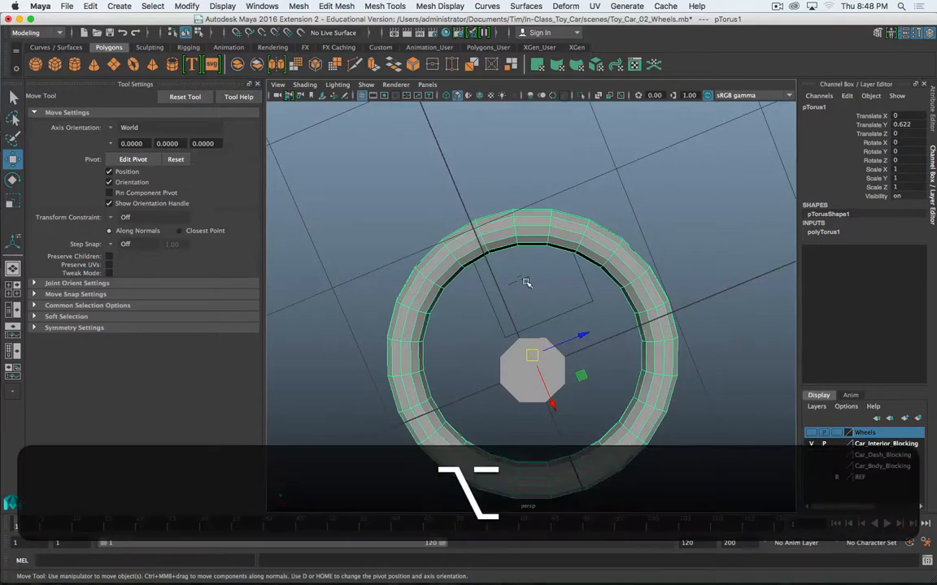
pyautogui.keyDown('alt'); pyautogui.moveTo(527, 280); pyautogui.dragTo(486, 211); pyautogui.keyUp('alt')
# Delete the side faces of the hub disc where the spokes attach
pyautogui.rightClick(482, 210)
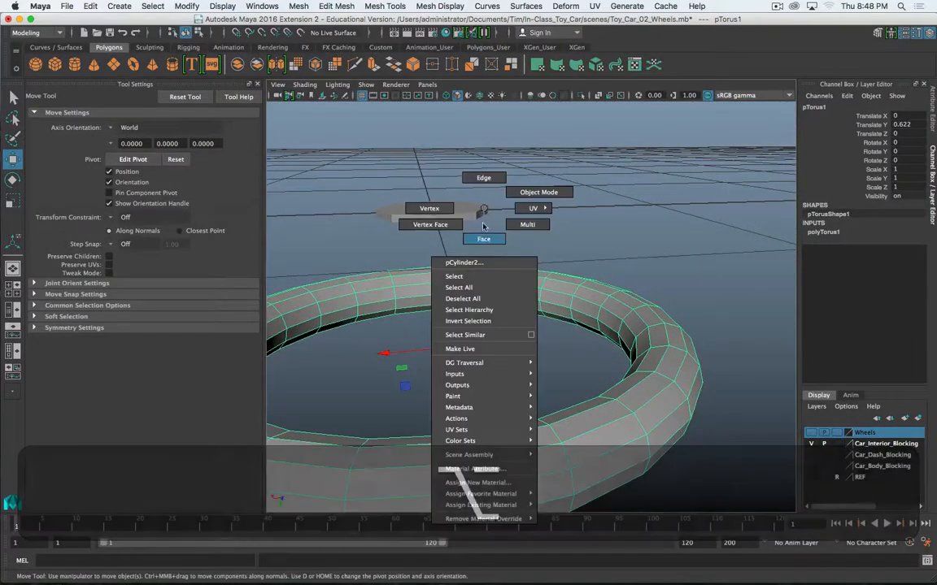
pyautogui.click(484, 239)
pyautogui.click(474, 214)
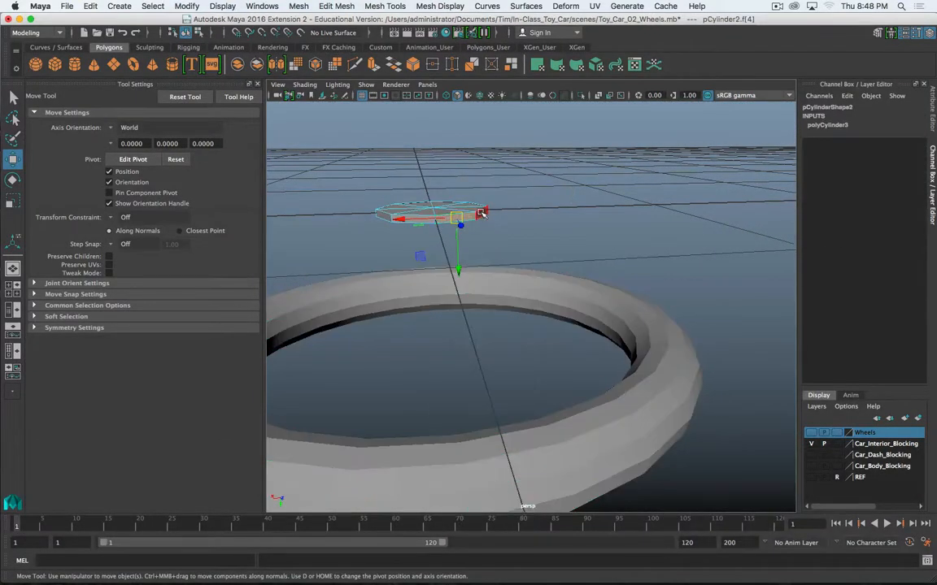
pyautogui.keyDown('alt'); pyautogui.moveTo(482, 213); pyautogui.dragTo(437, 269); pyautogui.keyUp('alt')
pyautogui.hotkey('shift', 'Delete')
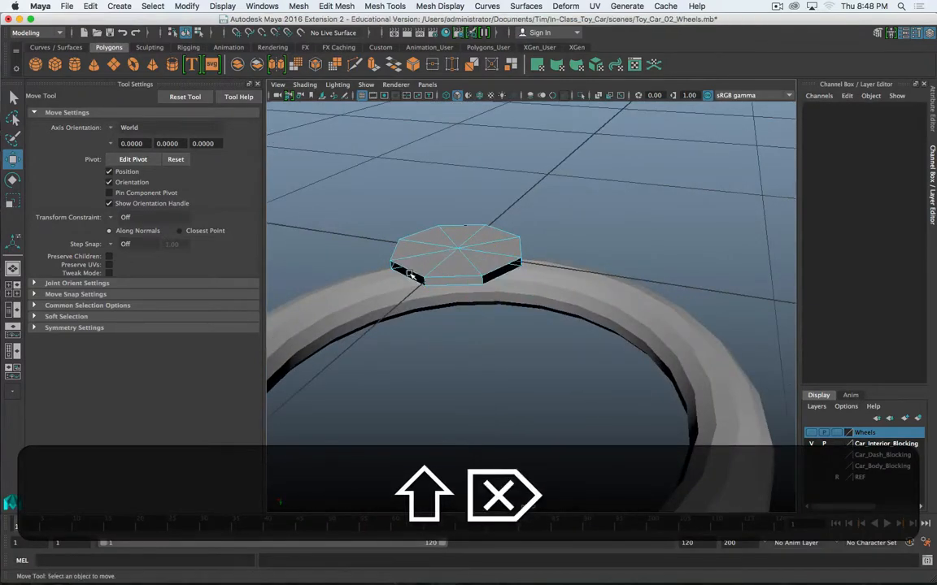
# Delete three evenly spaced inner faces of the torus rim, one opposite each opening in the hub disc
pyautogui.keyDown('alt'); pyautogui.moveTo(620, 259); pyautogui.dragTo(529, 197); pyautogui.keyUp('alt')
pyautogui.click(660, 339)
pyautogui.keyDown('alt'); pyautogui.moveTo(535, 378); pyautogui.dragTo(525, 169); pyautogui.keyUp('alt')
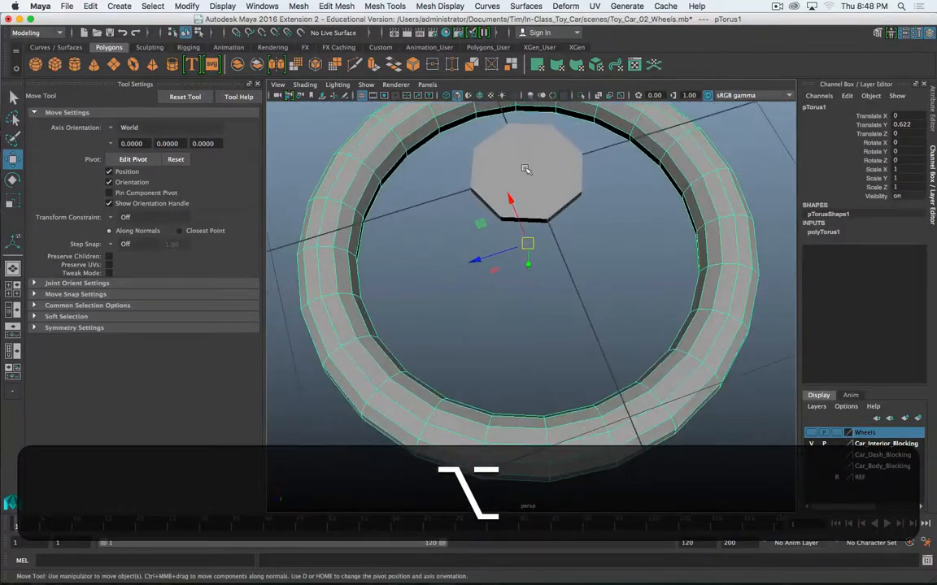
pyautogui.keyDown('alt'); pyautogui.moveTo(502, 409); pyautogui.dragTo(635, 348); pyautogui.keyUp('alt')
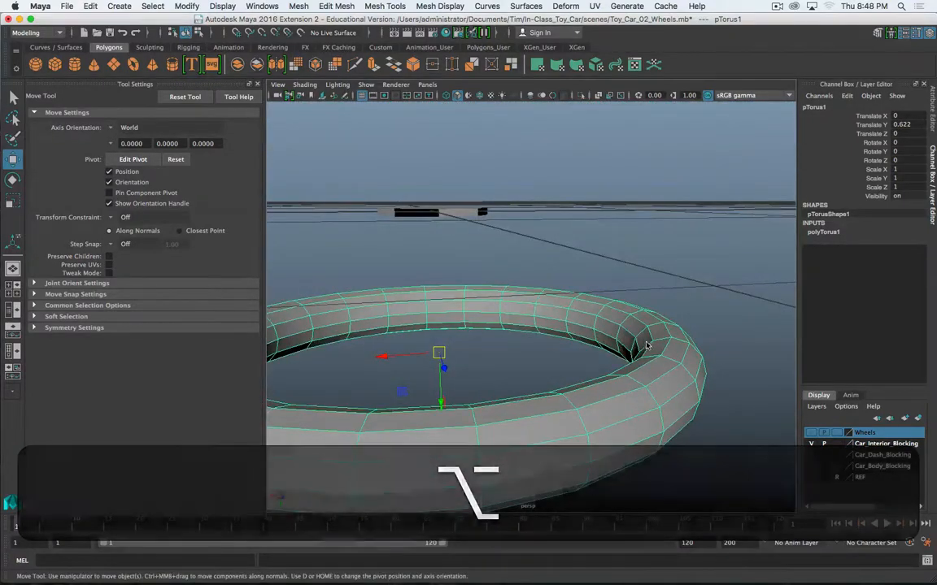
pyautogui.moveTo(646, 343); pyautogui.dragTo(648, 296, button='right')
pyautogui.click(644, 340)
pyautogui.keyDown('alt'); pyautogui.moveTo(644, 340); pyautogui.dragTo(630, 424); pyautogui.keyUp('alt')
pyautogui.keyDown('alt'); pyautogui.moveTo(630, 424); pyautogui.dragTo(648, 382, button='middle'); pyautogui.keyUp('alt')
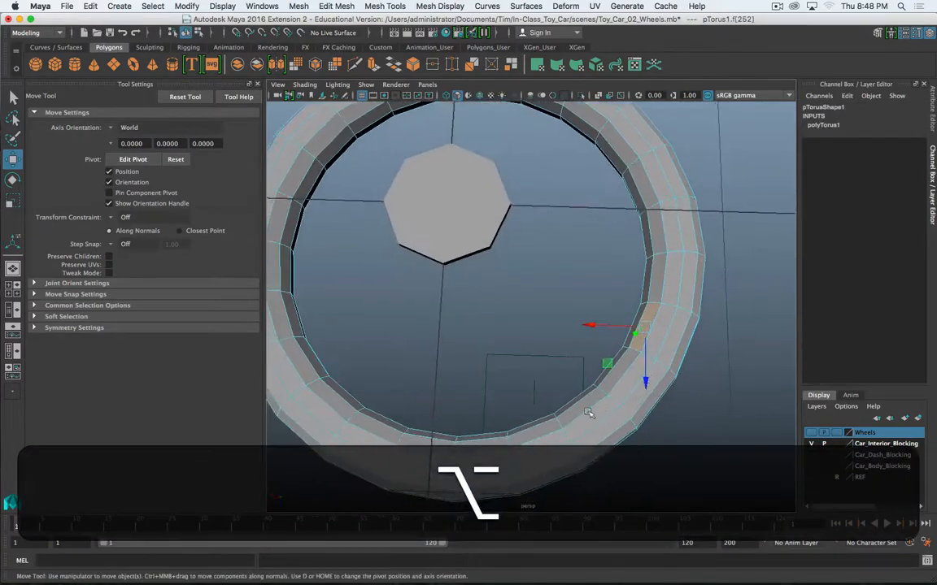
pyautogui.keyDown('shift'); pyautogui.click(485, 442); pyautogui.keyUp('shift')
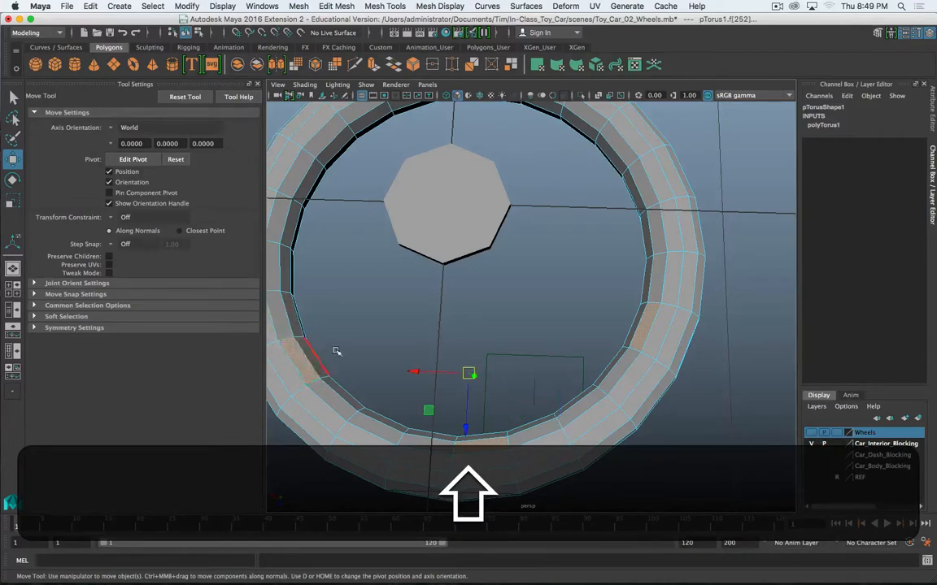
pyautogui.keyDown('alt'); pyautogui.keyDown('shift'); pyautogui.moveTo(336, 351); pyautogui.dragTo(425, 409); pyautogui.keyUp('shift'); pyautogui.keyUp('alt')
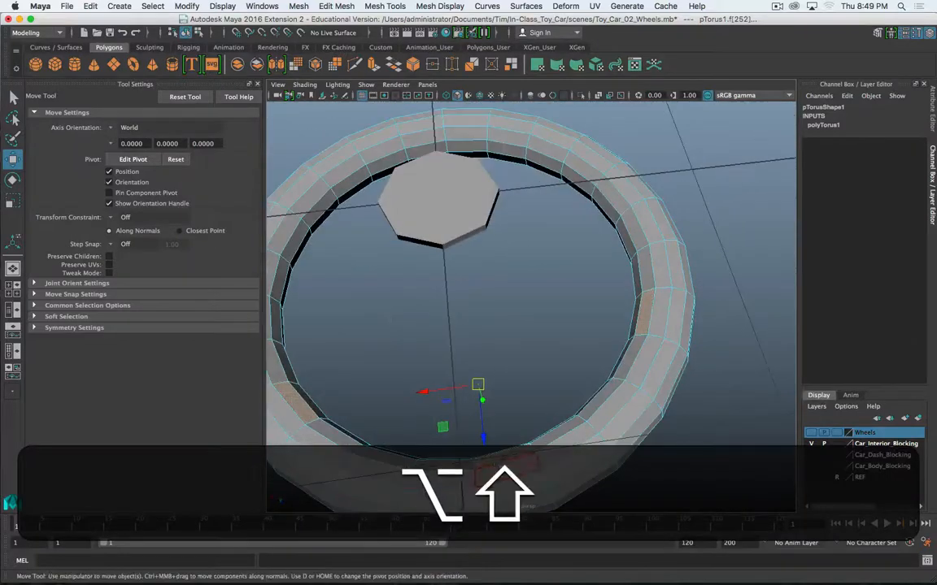
pyautogui.keyDown('alt'); pyautogui.keyDown('shift'); pyautogui.moveTo(502, 460); pyautogui.dragTo(431, 290); pyautogui.keyUp('shift'); pyautogui.keyUp('alt')
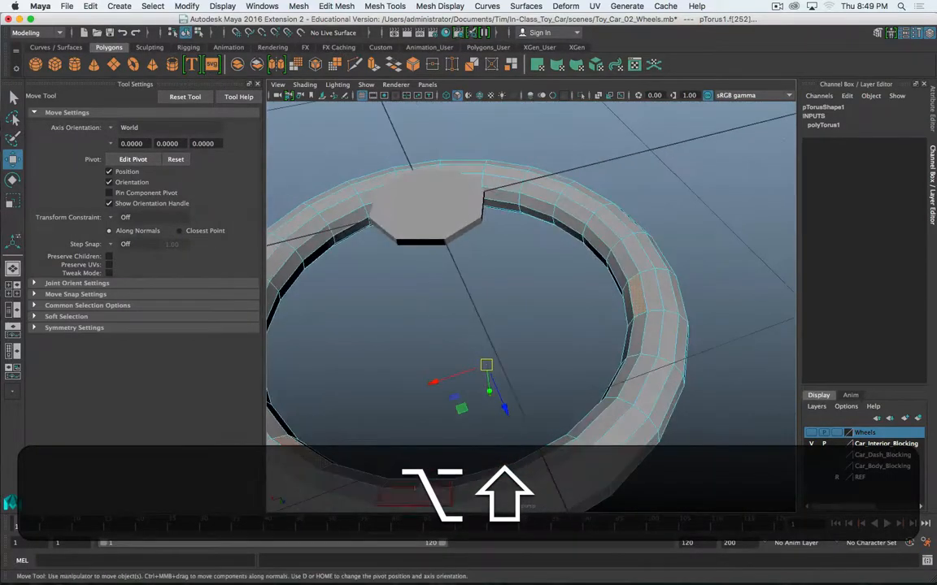
pyautogui.keyDown('shift'); pyautogui.click(414, 489); pyautogui.keyUp('shift')
pyautogui.keyDown('alt'); pyautogui.keyDown('shift'); pyautogui.moveTo(414, 489); pyautogui.dragTo(538, 352); pyautogui.keyUp('shift'); pyautogui.keyUp('alt')
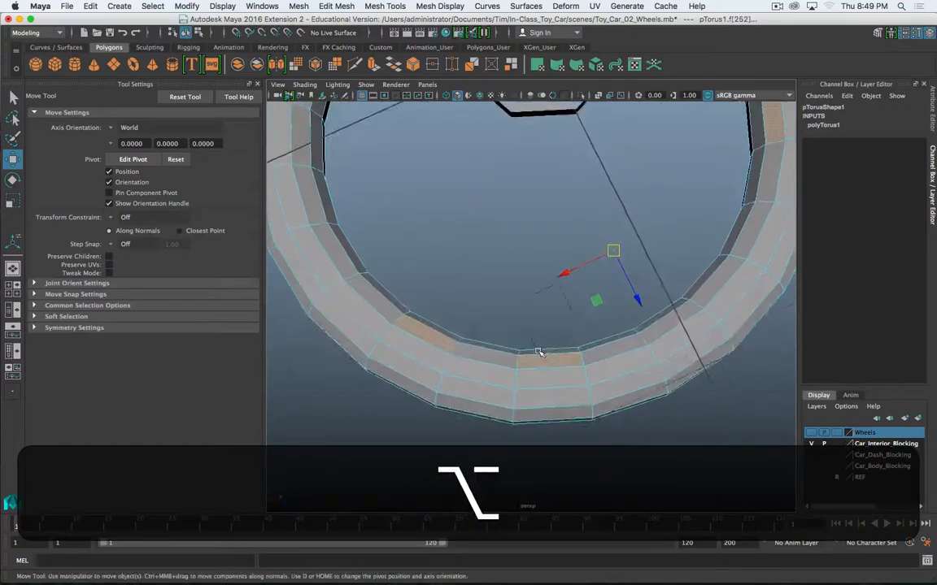
pyautogui.keyDown('alt'); pyautogui.scroll(-5, 537, 352); pyautogui.keyUp('alt')
pyautogui.keyDown('alt'); pyautogui.moveTo(516, 334); pyautogui.dragTo(538, 360, button='middle'); pyautogui.keyUp('alt')
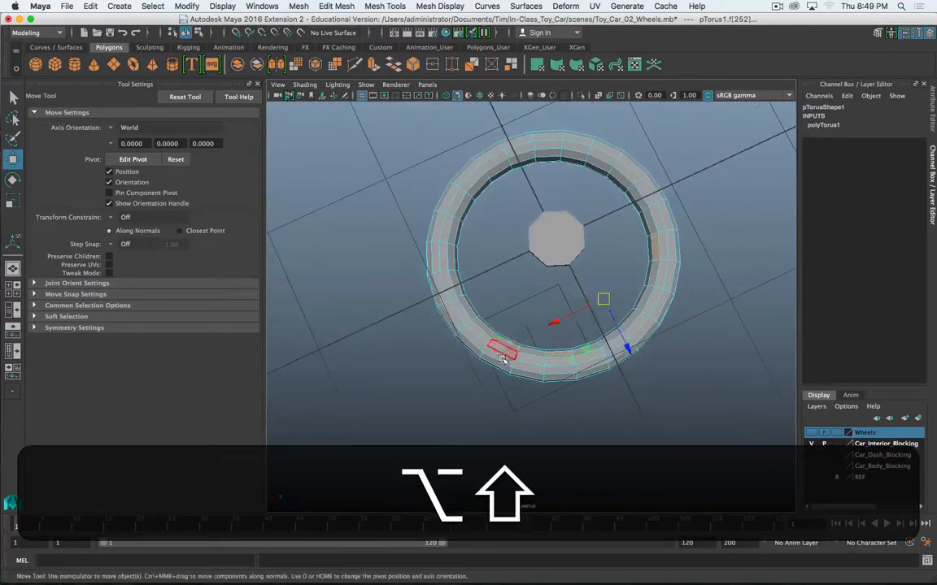
pyautogui.keyDown('alt'); pyautogui.keyDown('shift'); pyautogui.moveTo(503, 360); pyautogui.dragTo(524, 373); pyautogui.keyUp('shift'); pyautogui.keyUp('alt')
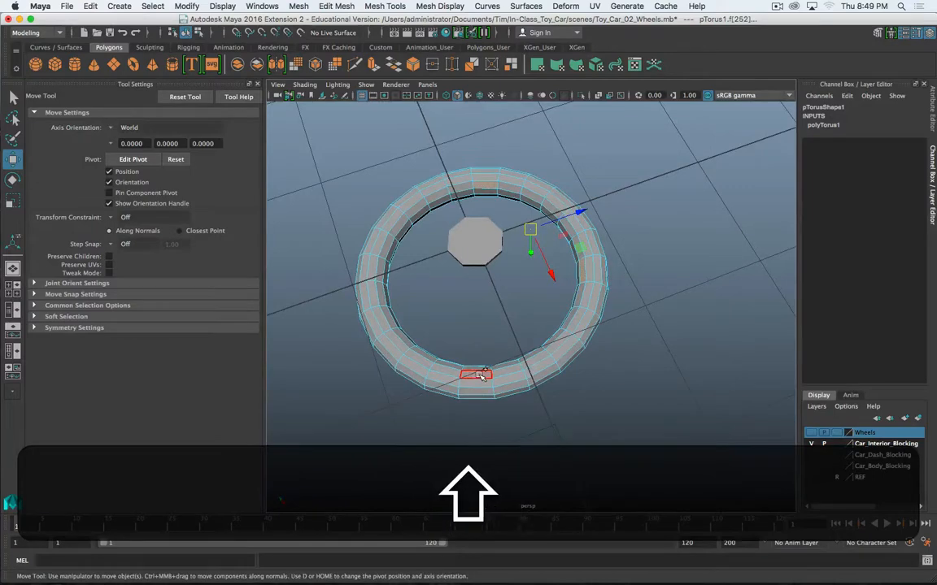
pyautogui.moveTo(483, 368)
pyautogui.keyDown('alt'); pyautogui.keyDown('shift'); pyautogui.mouseDown()
pyautogui.moveTo(526, 382)
pyautogui.moveTo(548, 377)
pyautogui.moveTo(479, 362)
pyautogui.mouseUp(); pyautogui.keyUp('shift'); pyautogui.keyUp('alt')
pyautogui.hotkey('alt', 'Delete')
# Combine the hub disc and the torus rim into a single mesh
pyautogui.keyDown('alt'); pyautogui.scroll(5, 471, 362); pyautogui.keyUp('alt')
pyautogui.keyDown('alt'); pyautogui.moveTo(460, 364); pyautogui.dragTo(580, 339, button='middle'); pyautogui.keyUp('alt')
pyautogui.keyDown('alt'); pyautogui.moveTo(580, 339); pyautogui.dragTo(407, 373); pyautogui.keyUp('alt')
pyautogui.rightClick(352, 264)
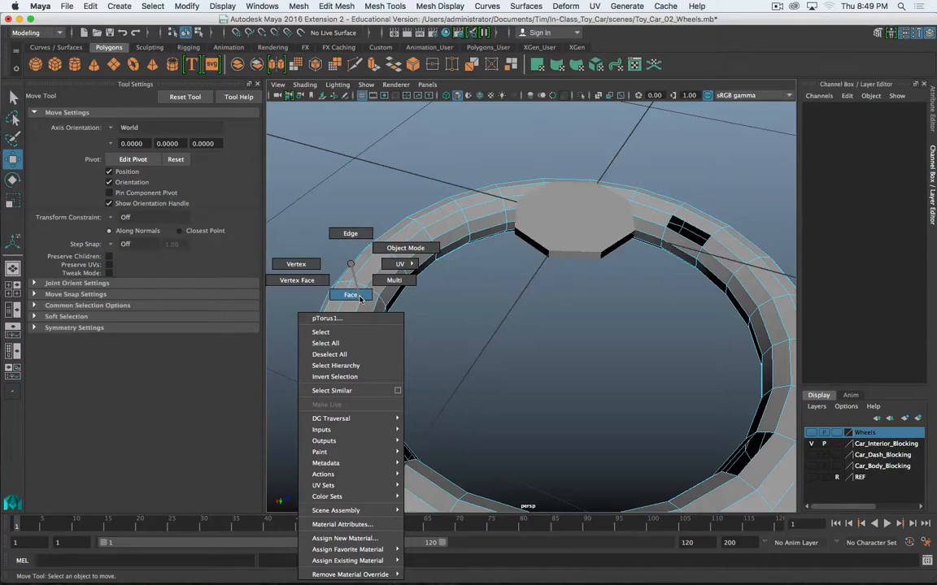
pyautogui.click(351, 236)
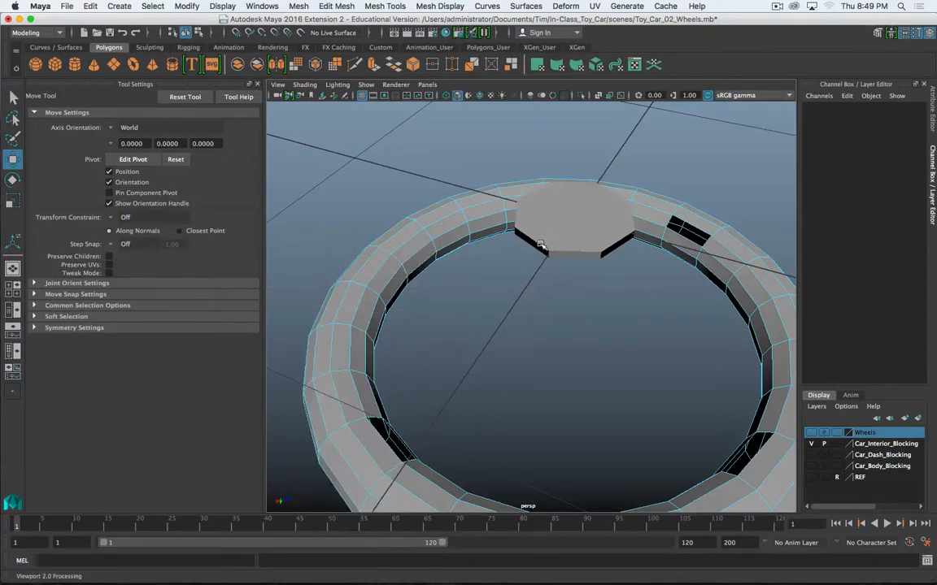
pyautogui.click(540, 244)
pyautogui.moveTo(540, 247); pyautogui.dragTo(600, 216, button='right')
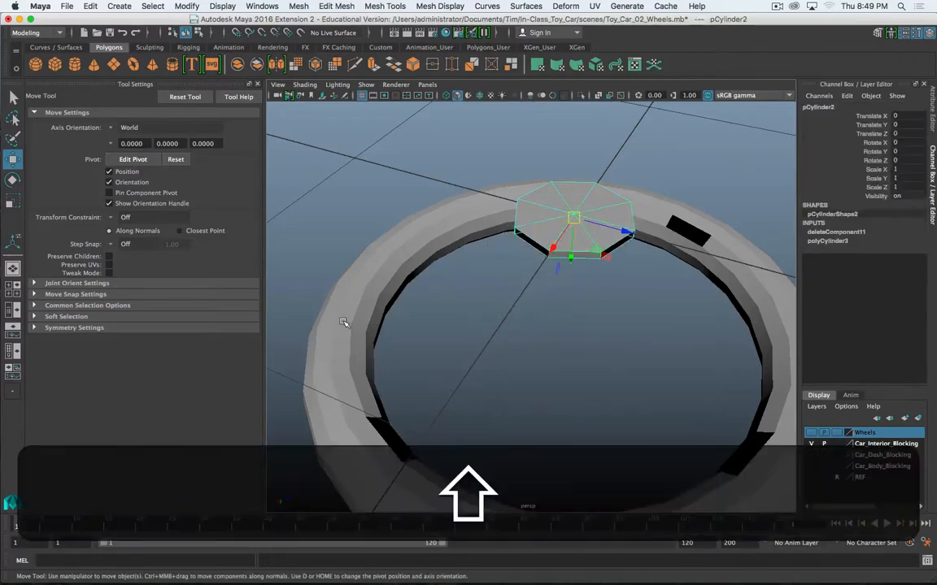
pyautogui.keyDown('shift'); pyautogui.click(424, 262); pyautogui.keyUp('shift')
pyautogui.click(298, 5)
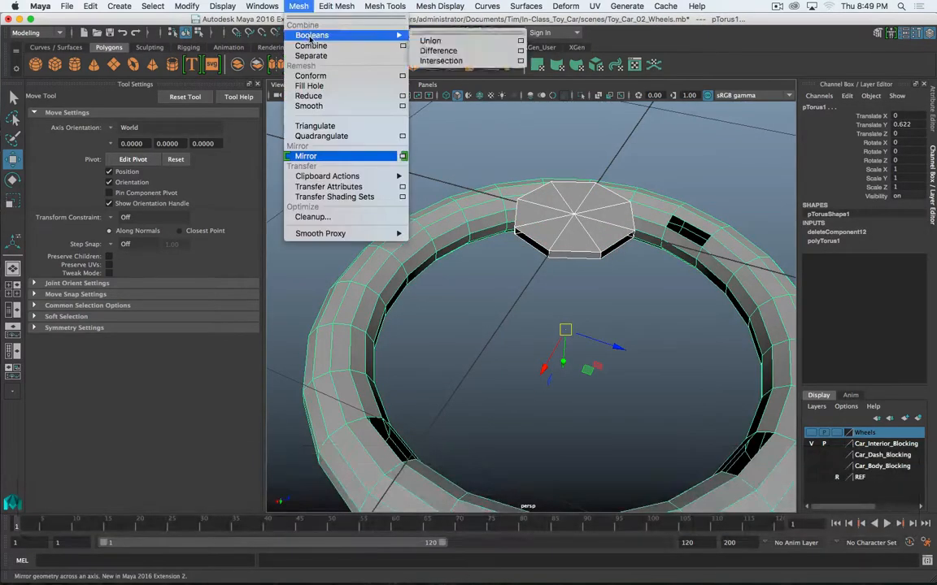
pyautogui.click(313, 47)
# Bridge the border edges of one hub opening and its matching rim hole to form the first spoke
pyautogui.keyDown('alt'); pyautogui.moveTo(541, 289); pyautogui.dragTo(543, 278); pyautogui.keyUp('alt')
pyautogui.moveTo(540, 197); pyautogui.dragTo(542, 169, button='right')
pyautogui.doubleClick(539, 222)
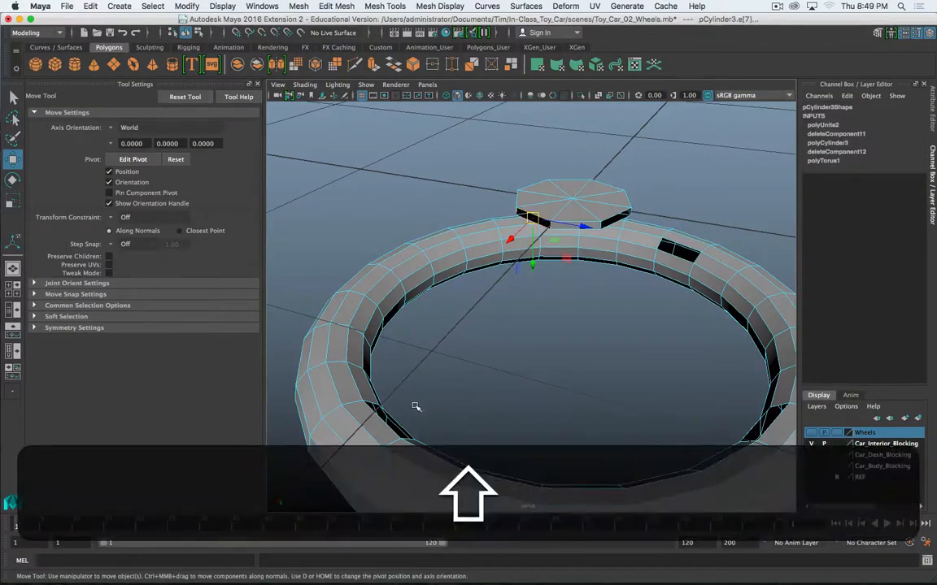
pyautogui.moveTo(416, 406)
pyautogui.keyDown('alt'); pyautogui.keyDown('shift'); pyautogui.mouseDown()
pyautogui.moveTo(390, 415)
pyautogui.moveTo(420, 398)
pyautogui.moveTo(410, 402)
pyautogui.mouseUp(); pyautogui.keyUp('shift'); pyautogui.keyUp('alt')
pyautogui.keyDown('shift'); pyautogui.moveTo(352, 345); pyautogui.dragTo(410, 328, button='right'); pyautogui.keyUp('shift')
# Bridge the next hub opening to the neighbouring rim hole to form the second spoke
pyautogui.keyDown('alt'); pyautogui.moveTo(353, 473); pyautogui.dragTo(520, 231); pyautogui.keyUp('alt')
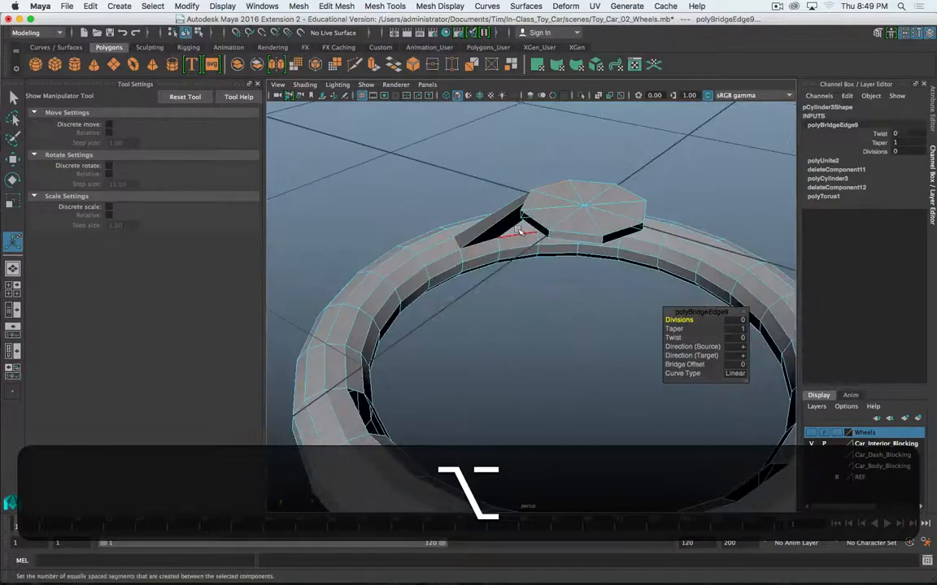
pyautogui.click(534, 221)
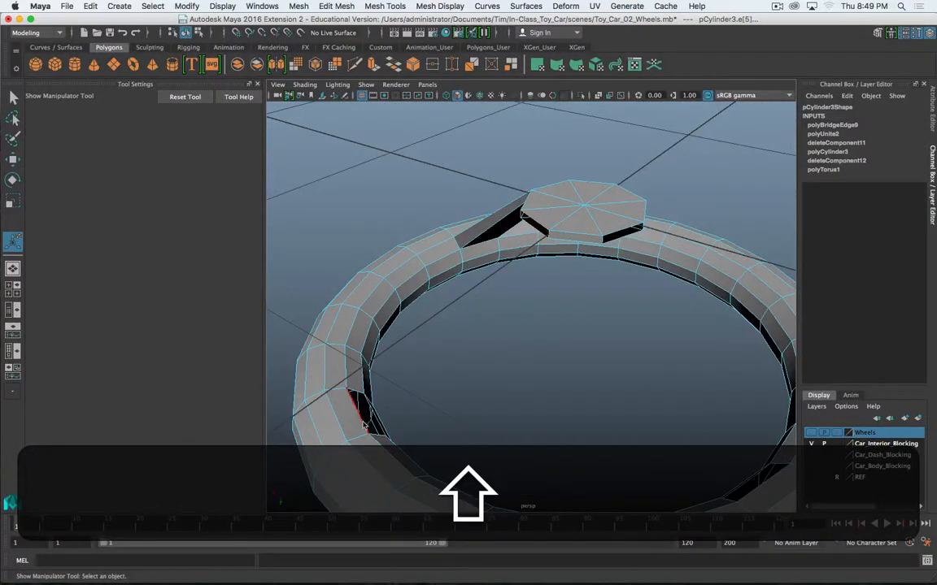
pyautogui.keyDown('shift'); pyautogui.moveTo(343, 386); pyautogui.dragTo(335, 445, button='right'); pyautogui.keyUp('shift')
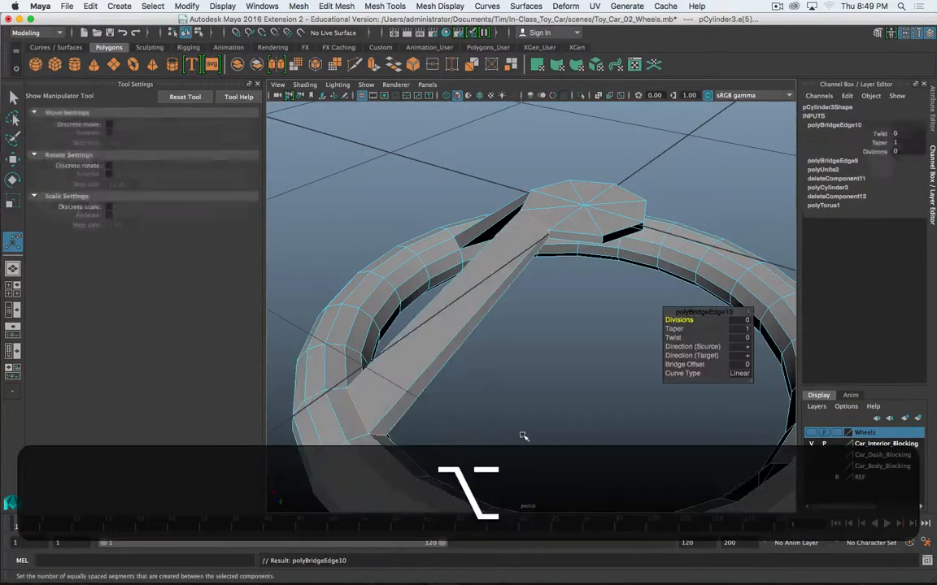
# Bridge the remaining hub opening to the last rim hole to form the third spoke
pyautogui.keyDown('alt'); pyautogui.moveTo(523, 435); pyautogui.dragTo(394, 384); pyautogui.keyUp('alt')
pyautogui.click(577, 406)
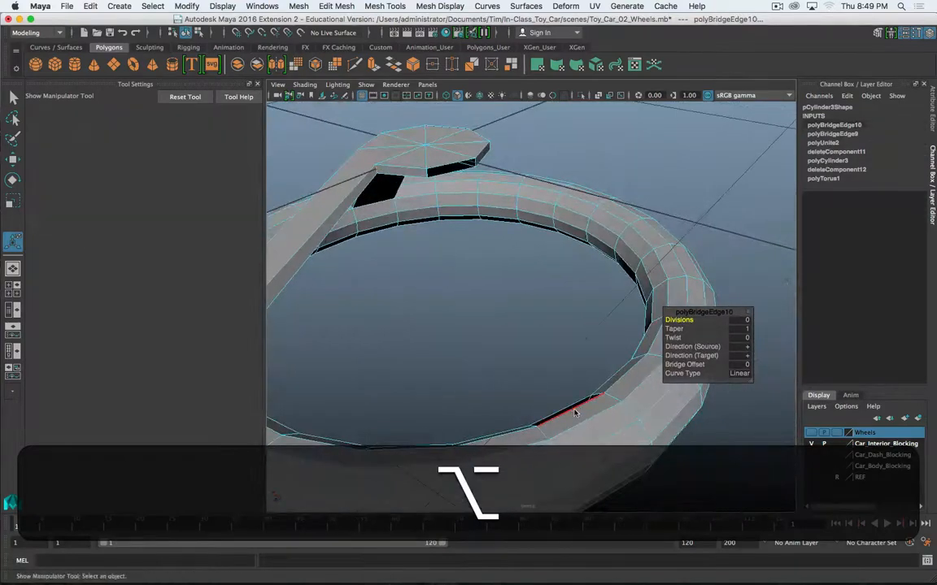
pyautogui.keyDown('shift'); pyautogui.click(461, 164); pyautogui.keyUp('shift')
pyautogui.keyDown('shift'); pyautogui.moveTo(460, 165); pyautogui.dragTo(465, 289, button='right'); pyautogui.keyUp('shift')
pyautogui.keyDown('alt'); pyautogui.moveTo(465, 289); pyautogui.dragTo(381, 235); pyautogui.keyUp('alt')
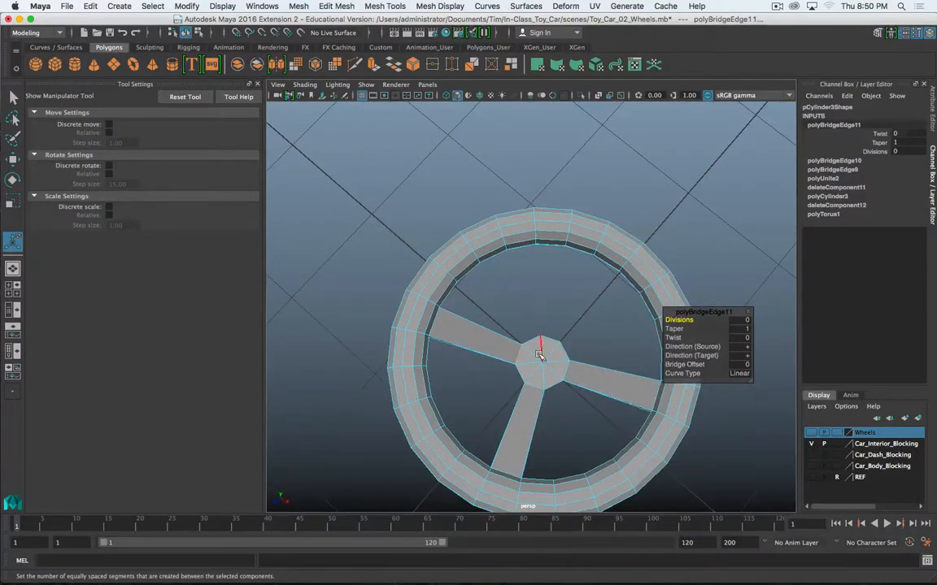
# Preview the steering wheel with smoothing to examine the spoke joints, and return to the unsmoothed display
pyautogui.keyDown('alt'); pyautogui.moveTo(548, 358); pyautogui.dragTo(511, 234); pyautogui.keyUp('alt')
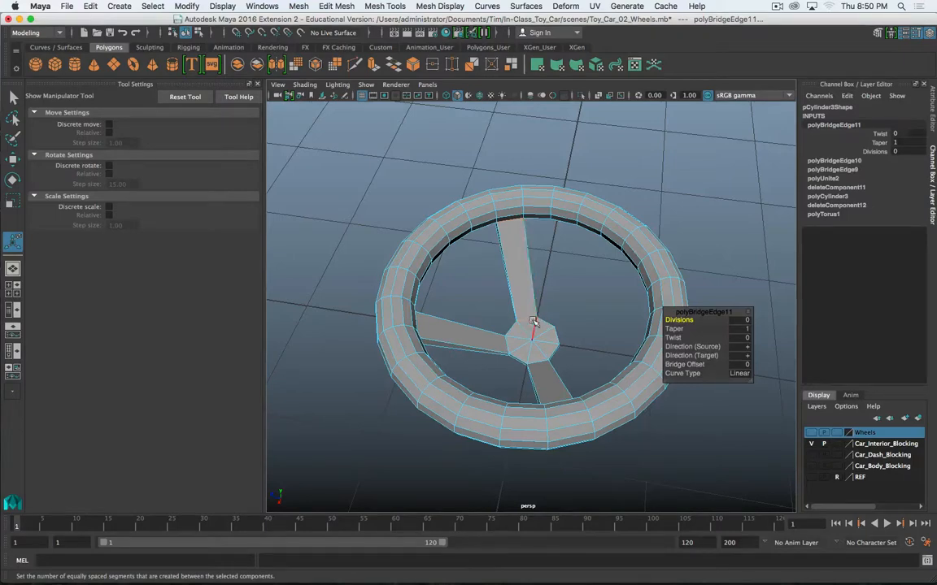
pyautogui.scroll(3, 527, 322)
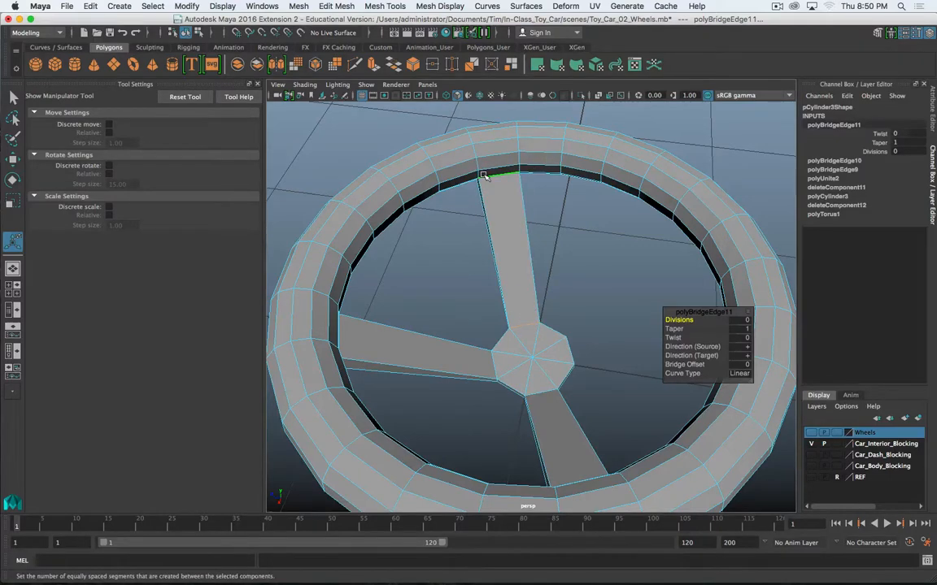
pyautogui.keyDown('alt'); pyautogui.moveTo(465, 193); pyautogui.dragTo(514, 291); pyautogui.keyUp('alt')
pyautogui.hotkey('alt', '3')
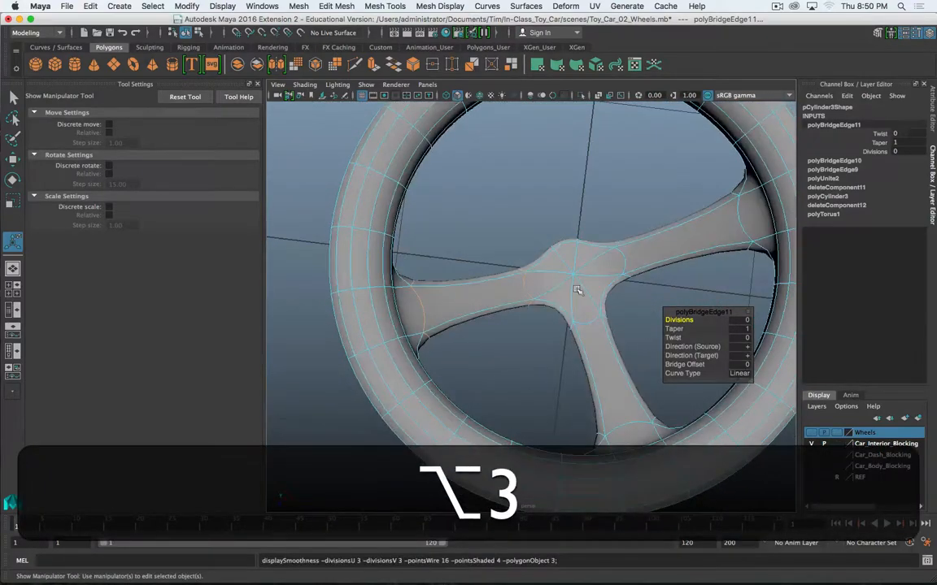
pyautogui.keyDown('alt'); pyautogui.moveTo(576, 290); pyautogui.dragTo(510, 271); pyautogui.keyUp('alt')
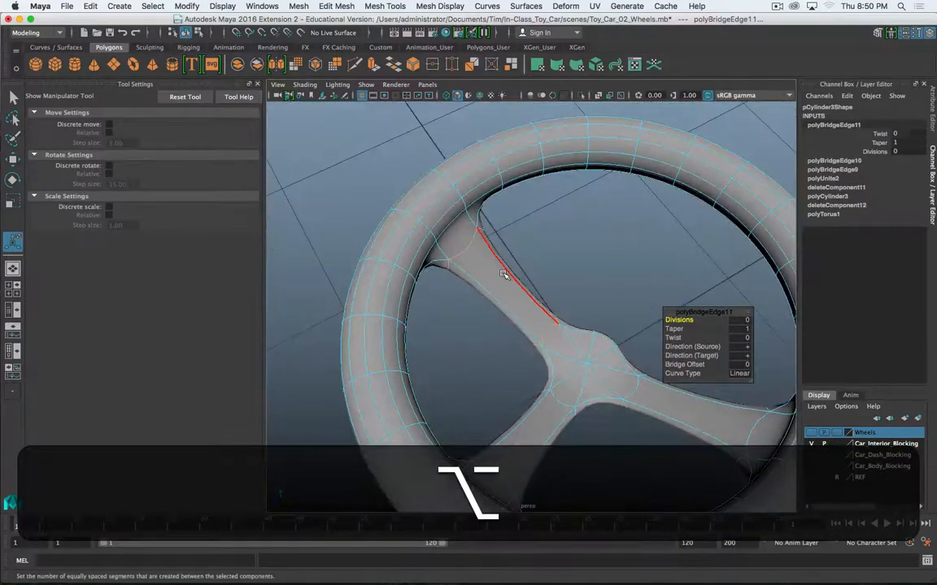
pyautogui.hotkey('alt', '1')
# Insert an edge loop close to the rim end and another close to the hub end of one spoke
pyautogui.keyDown('shift'); pyautogui.rightClick(504, 259); pyautogui.keyUp('shift')
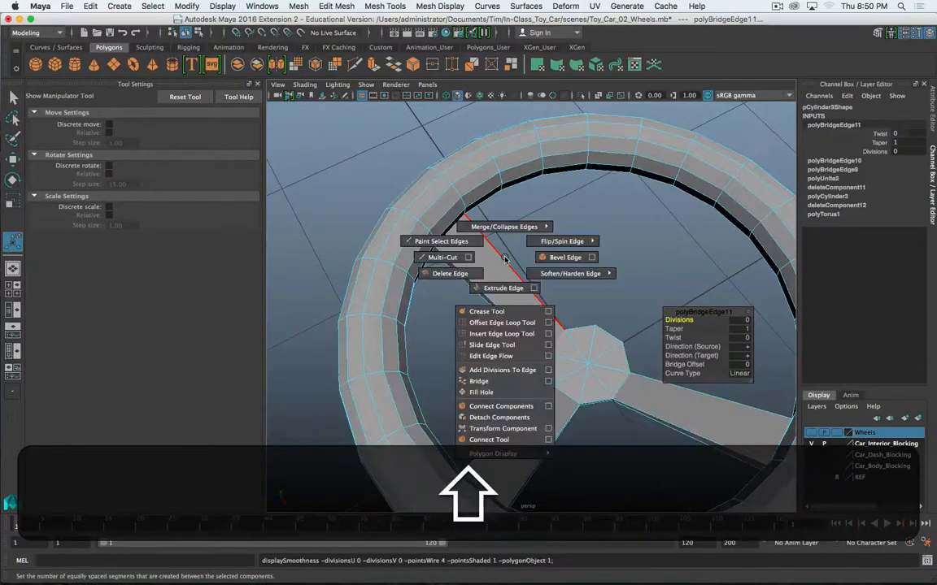
pyautogui.click(504, 334)
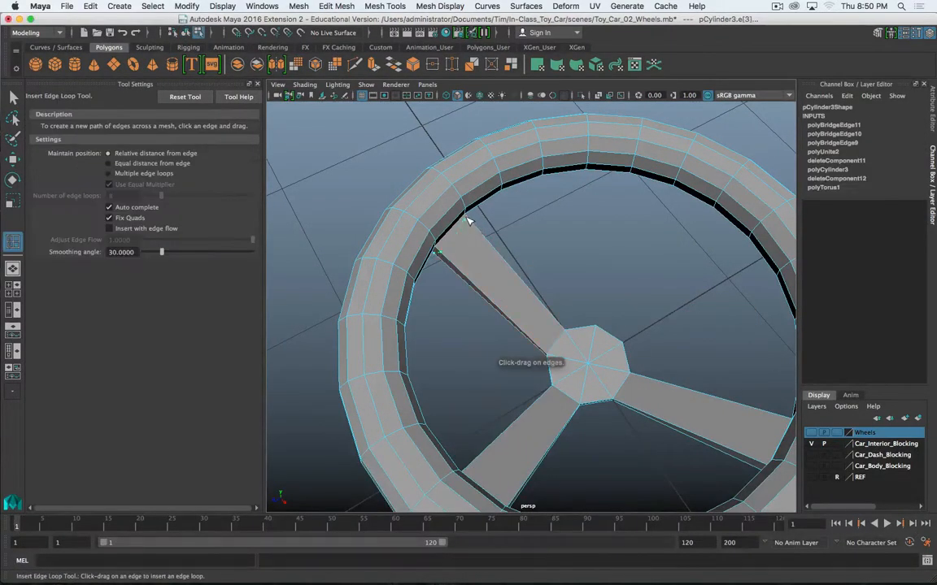
pyautogui.click(468, 221)
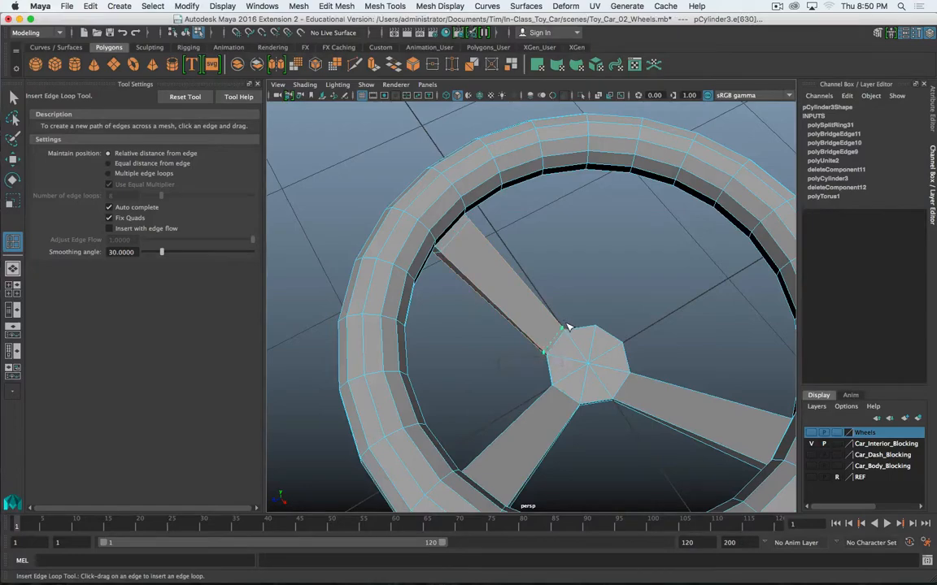
pyautogui.click(568, 328)
# Insert edge loops at the rim and hub ends of a second spoke
pyautogui.keyDown('alt'); pyautogui.moveTo(409, 471); pyautogui.dragTo(576, 317); pyautogui.keyUp('alt')
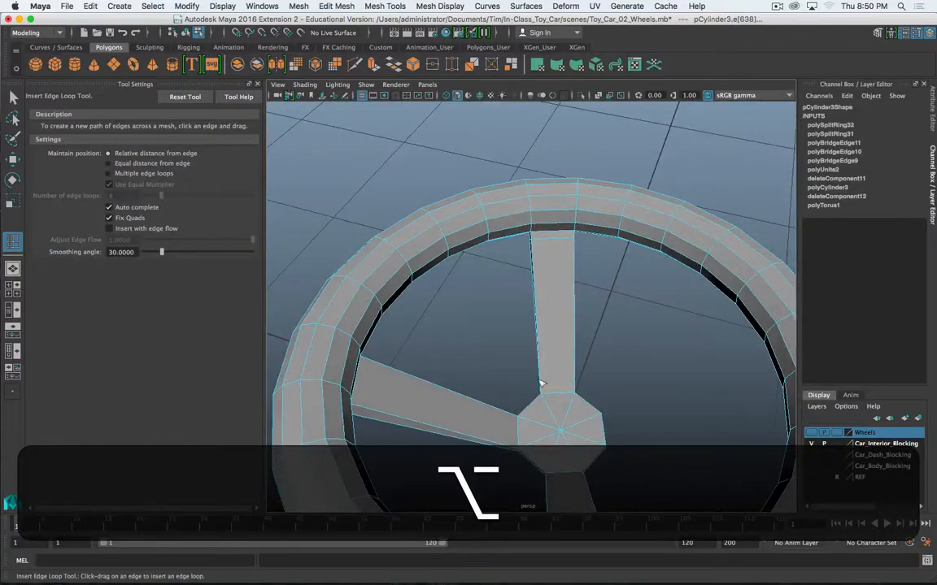
pyautogui.keyDown('alt'); pyautogui.moveTo(540, 383); pyautogui.dragTo(492, 386); pyautogui.keyUp('alt')
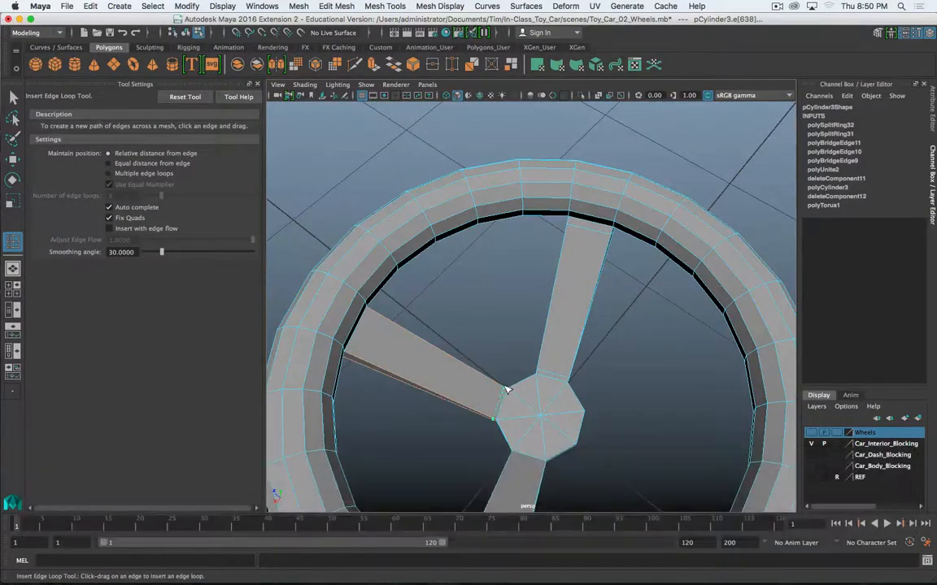
pyautogui.click(503, 389)
# Insert edge loops at both ends of the last spoke without supporting loops
pyautogui.keyDown('alt'); pyautogui.moveTo(384, 328); pyautogui.dragTo(540, 400); pyautogui.keyUp('alt')
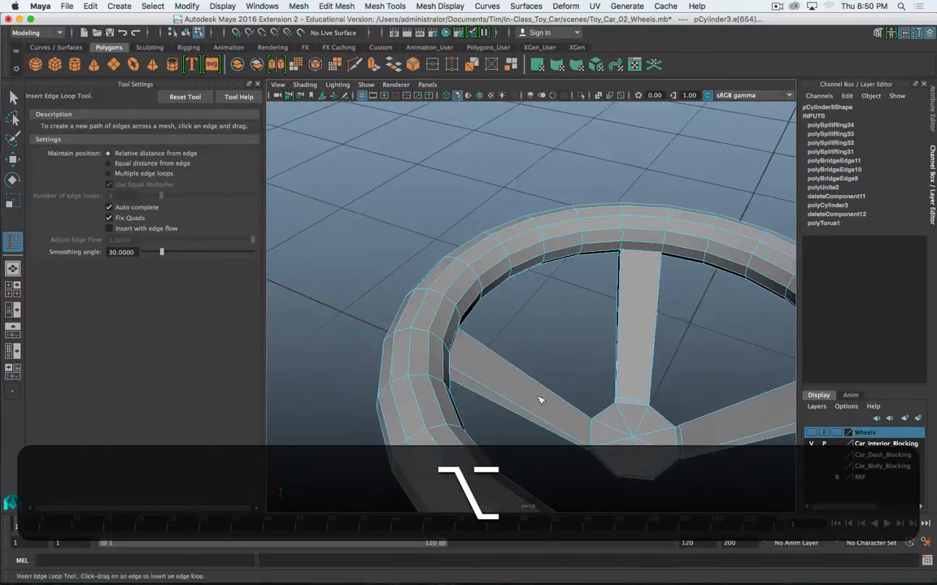
pyautogui.click(465, 340)
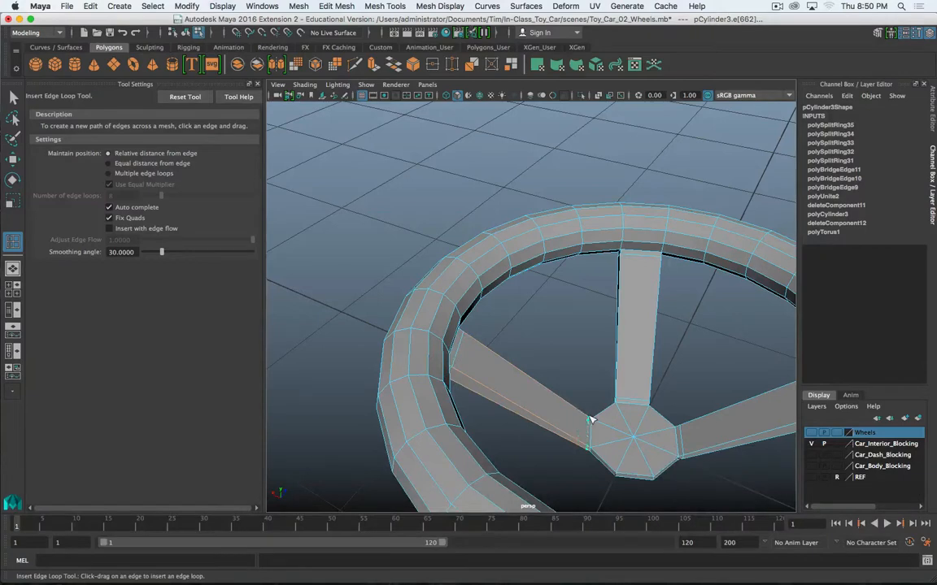
pyautogui.click(591, 420)
# Preview the wheel smoothed in object mode and examine the tightened spoke joints
pyautogui.press('3')
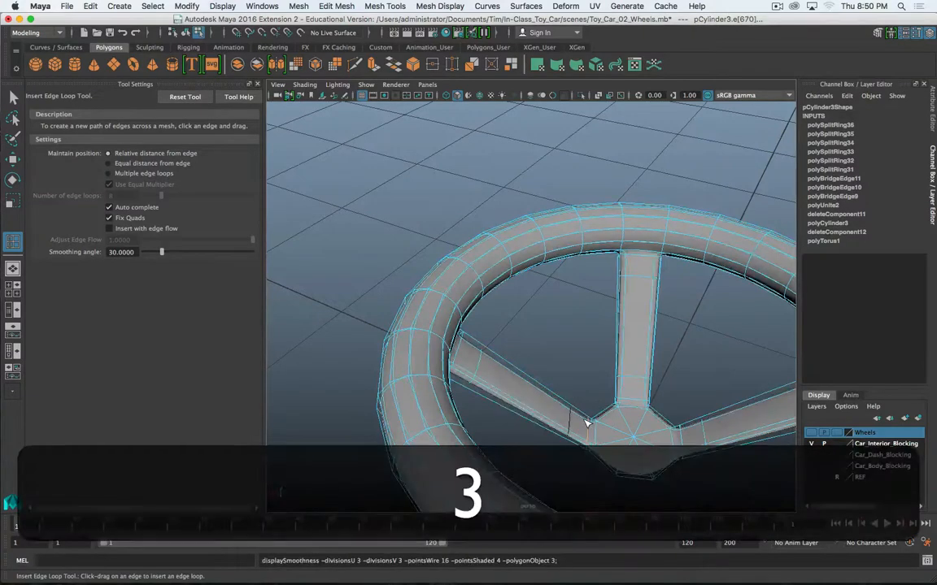
pyautogui.press('q')
pyautogui.moveTo(627, 264); pyautogui.dragTo(666, 248, button='right')
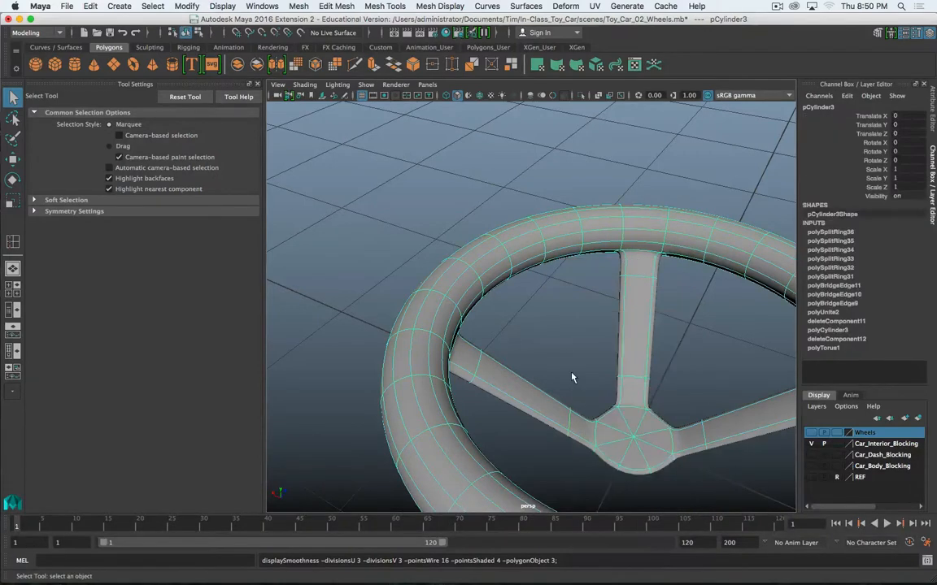
pyautogui.click(514, 331)
pyautogui.press('alt')
pyautogui.keyDown('alt'); pyautogui.moveTo(424, 440); pyautogui.dragTo(641, 364); pyautogui.keyUp('alt')
# Select the steering wheel, return it to the unsmoothed display and examine the spokes and hub from below
pyautogui.click(507, 348)
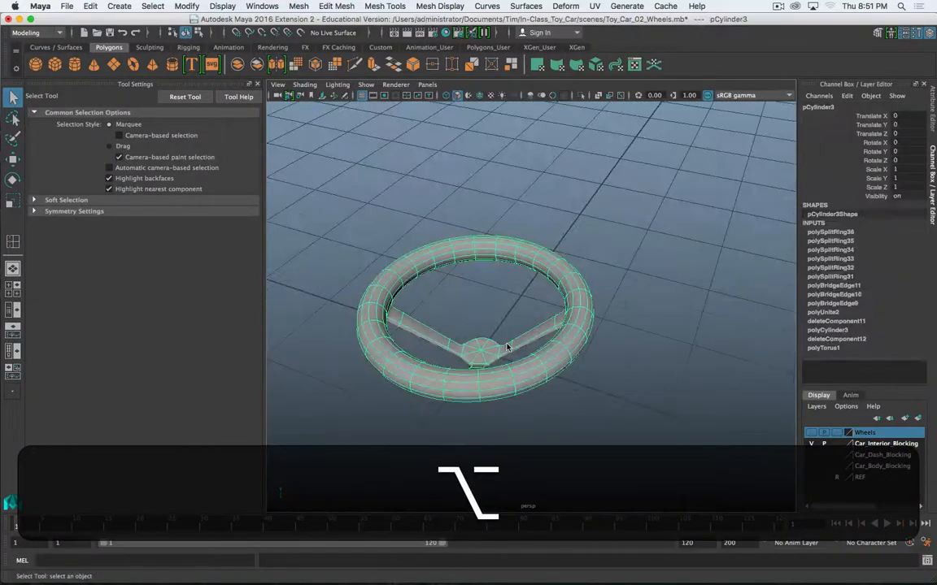
pyautogui.press('3')
pyautogui.scroll(5, 504, 355)
pyautogui.press('1')
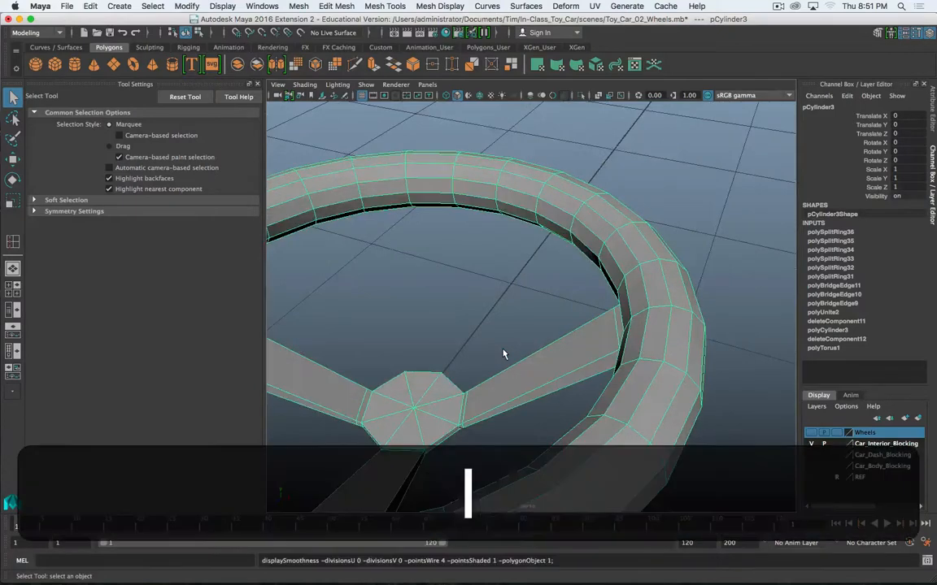
pyautogui.keyDown('alt'); pyautogui.moveTo(503, 353); pyautogui.dragTo(428, 290); pyautogui.keyUp('alt')
pyautogui.keyDown('alt'); pyautogui.moveTo(480, 407); pyautogui.dragTo(511, 307, button='middle'); pyautogui.keyUp('alt')
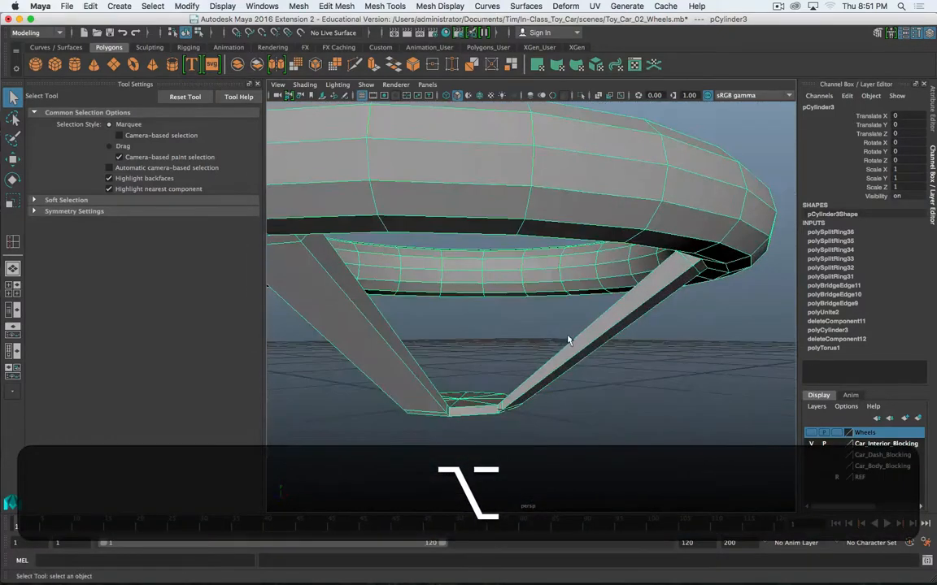
# Insert an edge loop around the hub's side at one spoke joint, with Maintain position set to Equal distance from edge
pyautogui.keyDown('shift'); pyautogui.rightClick(585, 307); pyautogui.keyUp('shift')
pyautogui.keyDown('shift'); pyautogui.moveTo(586, 306); pyautogui.dragTo(585, 304, button='right'); pyautogui.keyUp('shift')
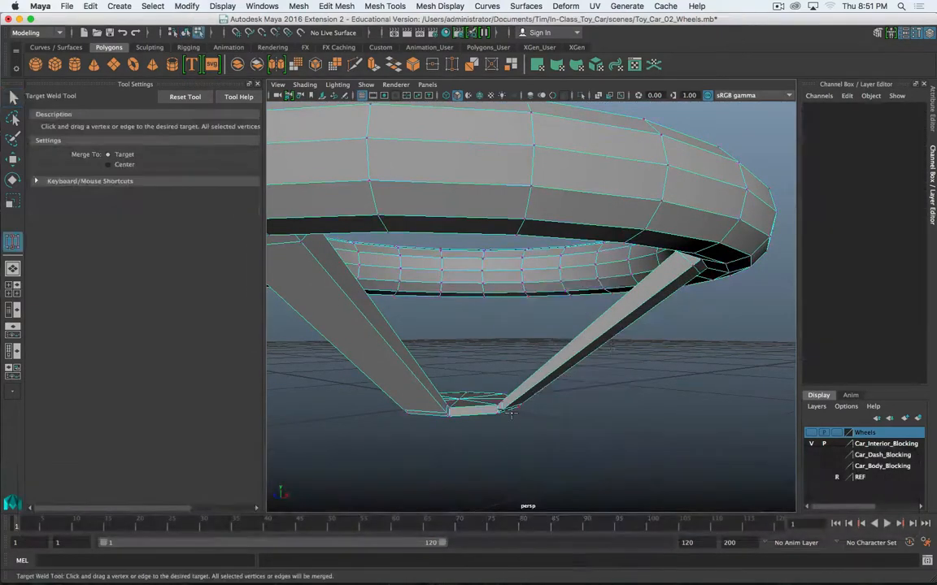
pyautogui.moveTo(502, 261); pyautogui.dragTo(502, 234, button='right')
pyautogui.press('q')
pyautogui.rightClick(499, 408)
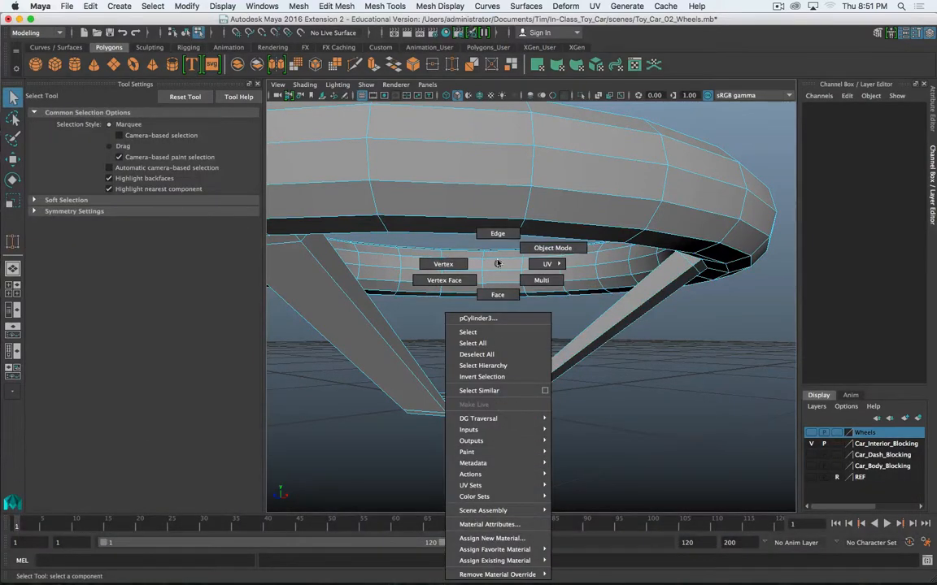
pyautogui.keyDown('shift'); pyautogui.moveTo(498, 378); pyautogui.dragTo(502, 392, button='right'); pyautogui.keyUp('shift')
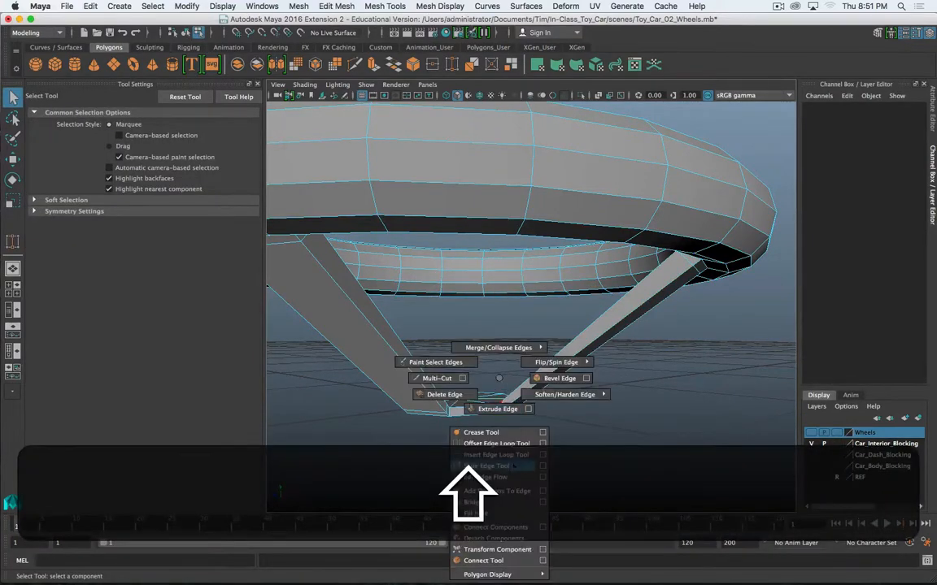
pyautogui.keyDown('shift'); pyautogui.moveTo(514, 466); pyautogui.dragTo(541, 456, button='right'); pyautogui.keyUp('shift')
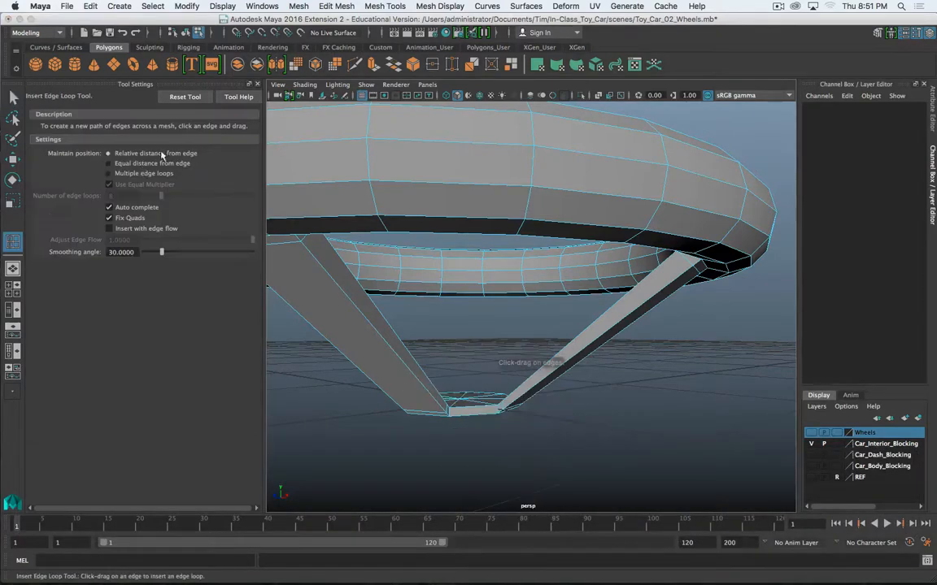
pyautogui.click(504, 407)
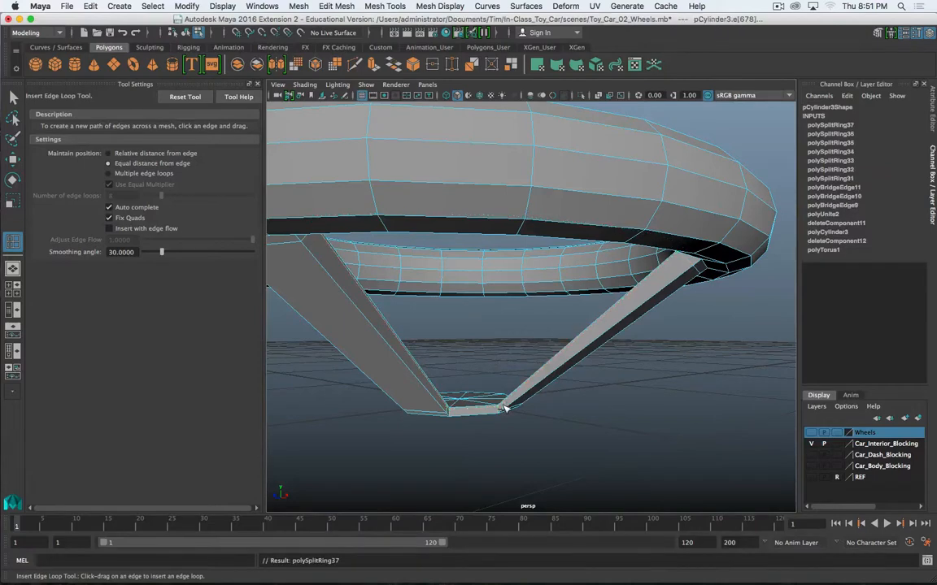
# Undo the misplaced loop attempts and insert an edge loop along the length of the spoke, close to its edge at the hub
pyautogui.press('z')
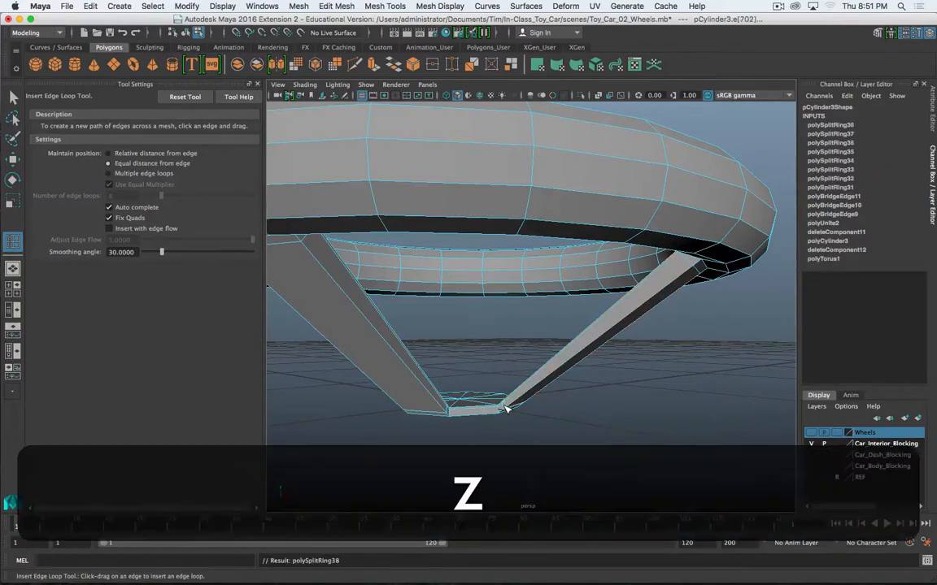
pyautogui.click(503, 410)
pyautogui.press('z')
pyautogui.keyDown('alt'); pyautogui.moveTo(502, 412); pyautogui.dragTo(492, 432, button='right'); pyautogui.keyUp('alt')
pyautogui.keyDown('alt'); pyautogui.moveTo(493, 432); pyautogui.dragTo(539, 290, button='middle'); pyautogui.keyUp('alt')
pyautogui.keyDown('alt'); pyautogui.moveTo(539, 290); pyautogui.dragTo(529, 329, button='right'); pyautogui.keyUp('alt')
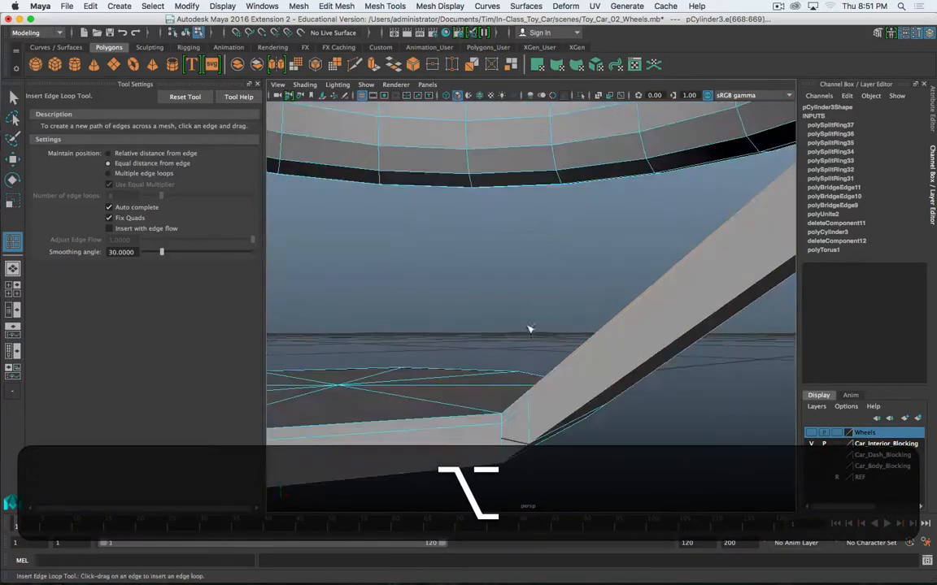
pyautogui.click(535, 437)
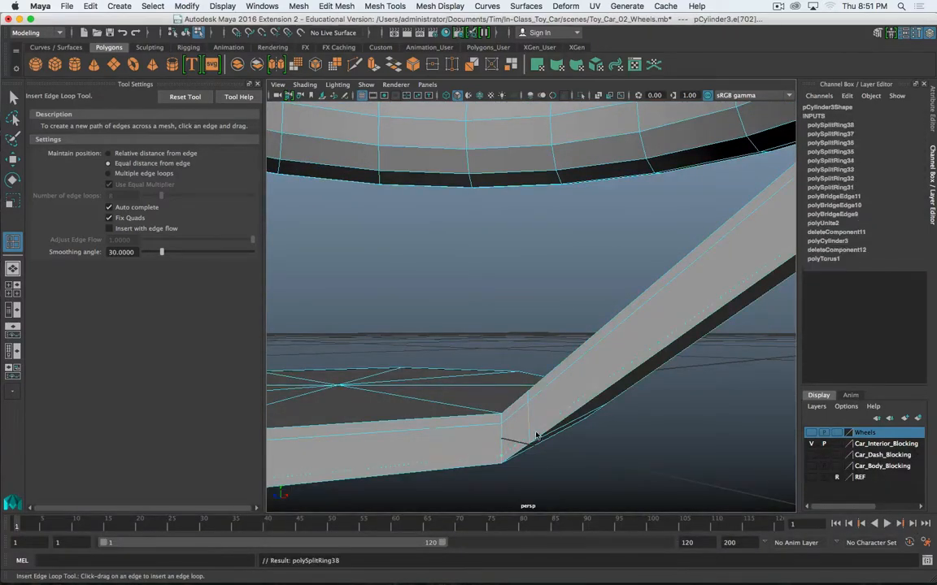
# Insert lengthwise edge loops near the edges of the neighbouring spoke, undoing the misplaced attempts
pyautogui.keyDown('alt'); pyautogui.moveTo(536, 437); pyautogui.dragTo(520, 411); pyautogui.keyUp('alt')
pyautogui.keyDown('alt'); pyautogui.moveTo(448, 374); pyautogui.dragTo(551, 332); pyautogui.keyUp('alt')
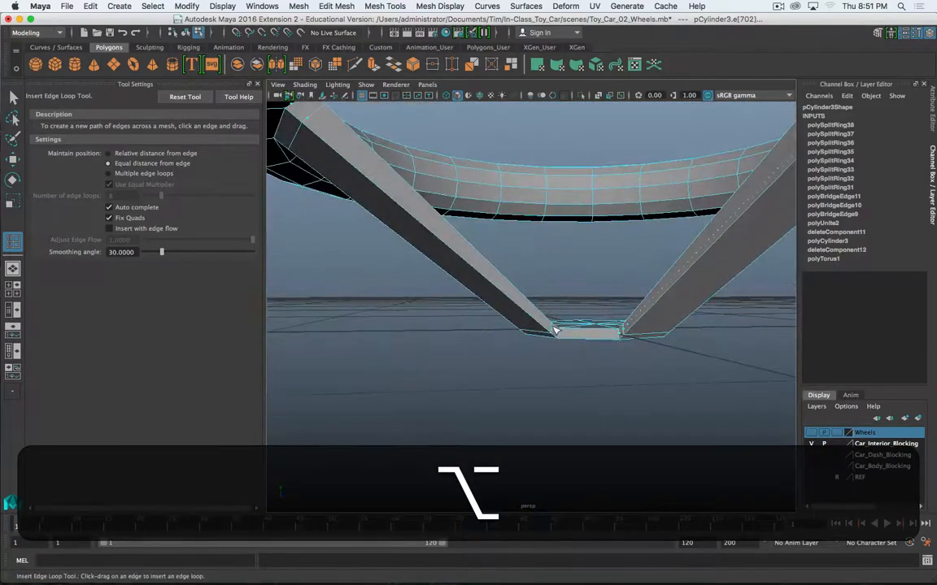
pyautogui.click(553, 329)
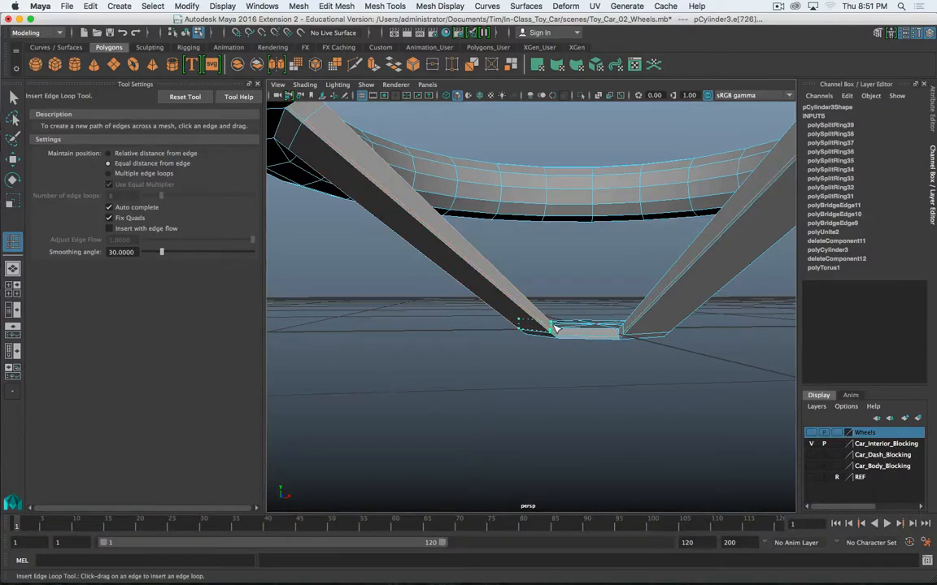
pyautogui.press('z')
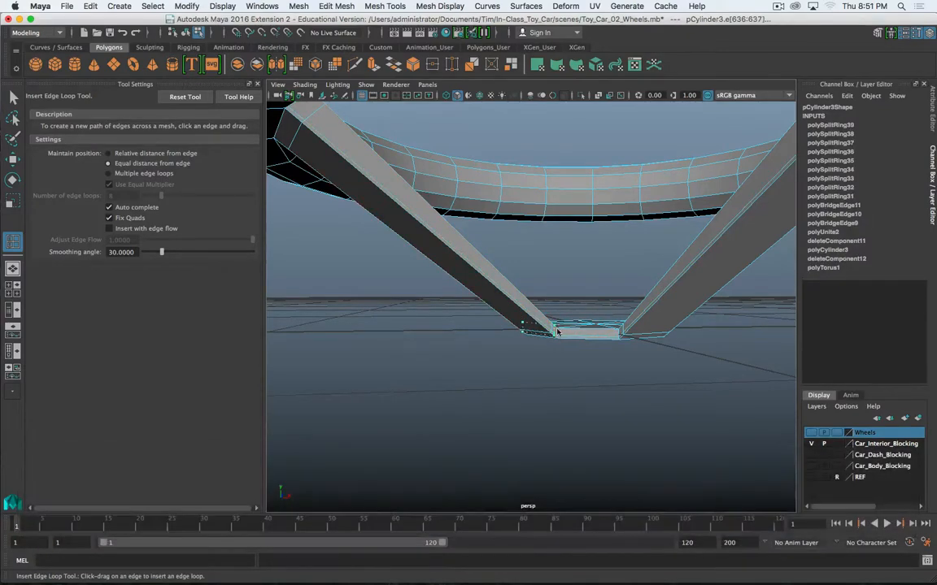
pyautogui.press('z')
pyautogui.press('z')
pyautogui.press('z')
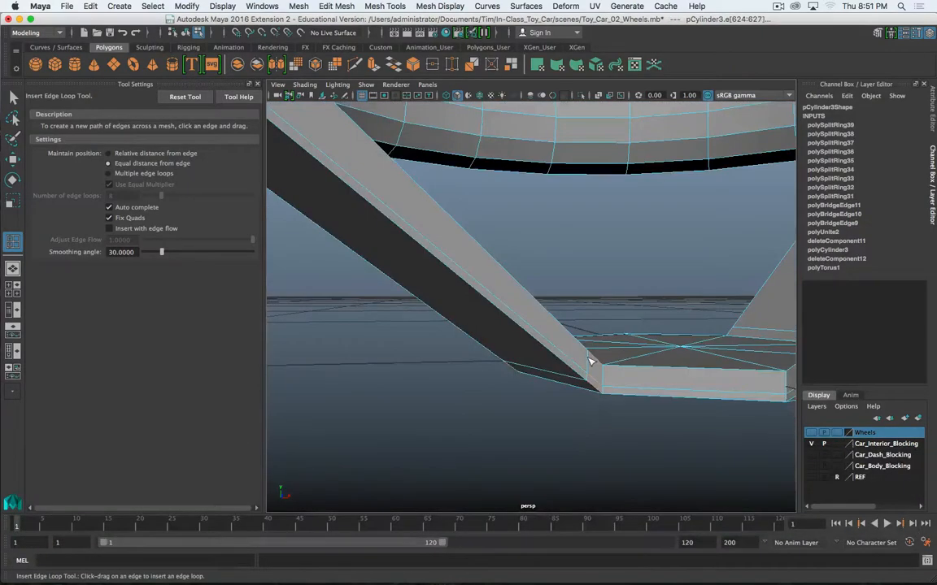
pyautogui.click(589, 355)
# Insert two more supporting edge loops at the hub corner beside the spoke, running along the hub's side and adjoining spokes
pyautogui.keyDown('alt'); pyautogui.moveTo(520, 366); pyautogui.dragTo(627, 378); pyautogui.keyUp('alt')
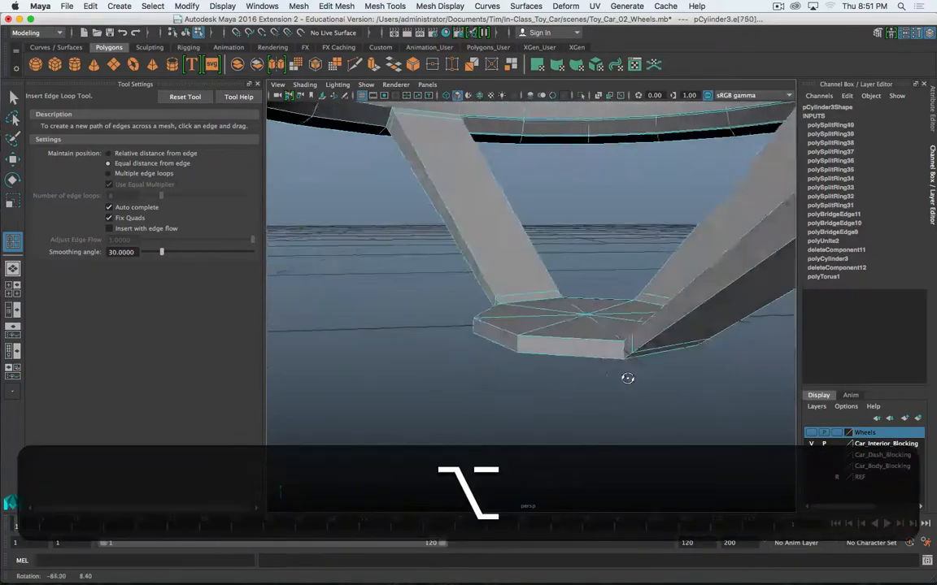
pyautogui.keyDown('alt'); pyautogui.moveTo(627, 378); pyautogui.dragTo(633, 350, button='right'); pyautogui.keyUp('alt')
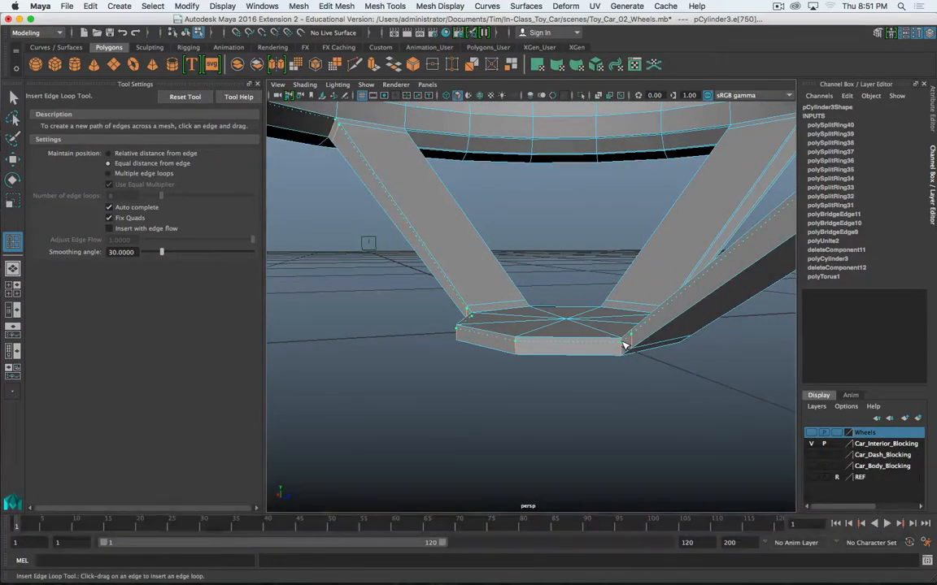
pyautogui.click(625, 348)
pyautogui.click(623, 352)
pyautogui.scroll(-5, 623, 355)
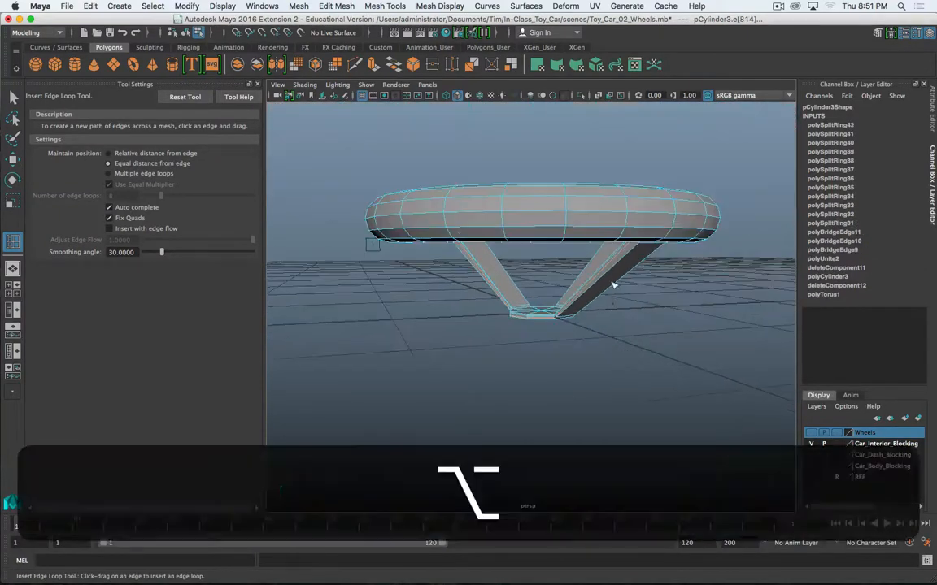
# Preview the steering wheel smoothed in object mode and examine its rim, spokes and hub from above
pyautogui.keyDown('alt'); pyautogui.moveTo(612, 286); pyautogui.dragTo(465, 318); pyautogui.keyUp('alt')
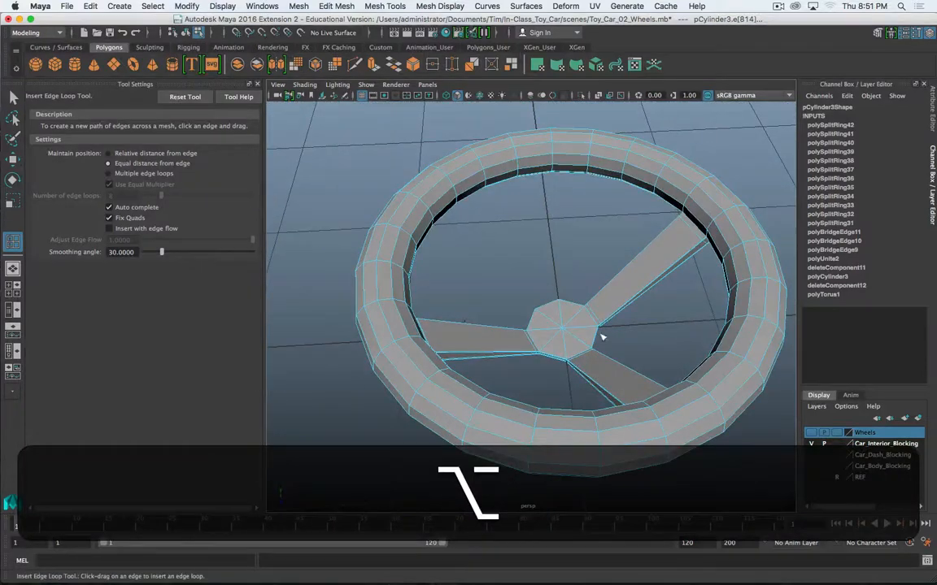
pyautogui.hotkey('alt', '3')
pyautogui.press('q')
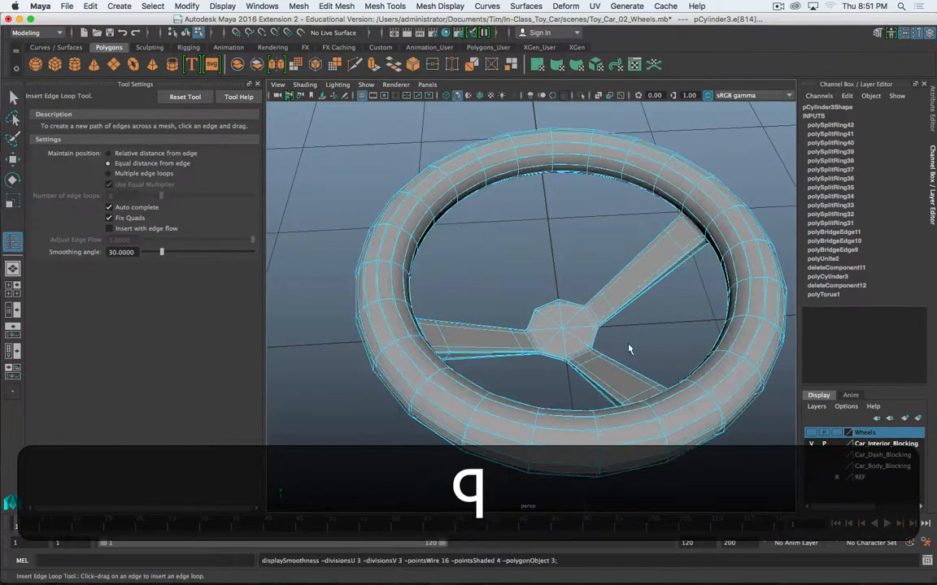
pyautogui.moveTo(669, 246); pyautogui.dragTo(701, 230, button='right')
pyautogui.click(602, 324)
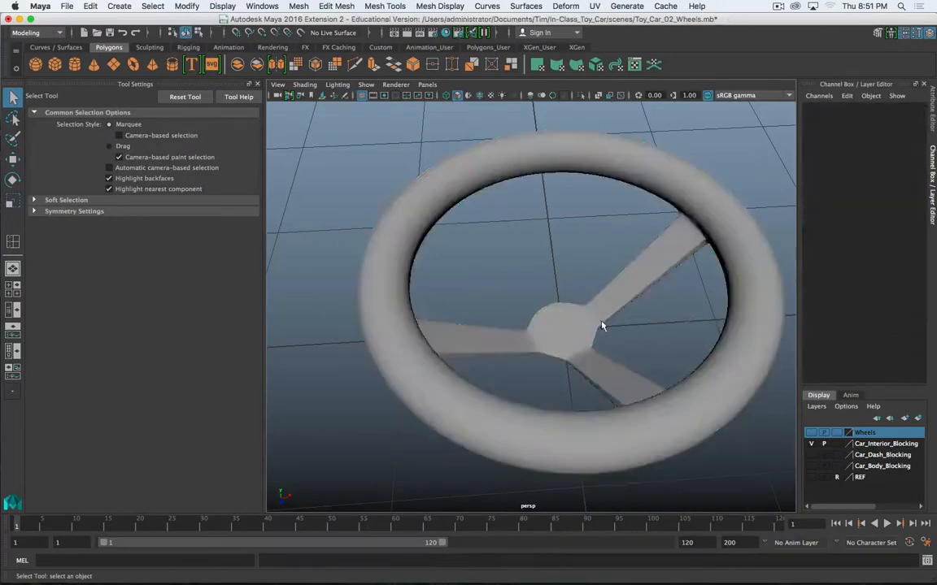
pyautogui.scroll(-5, 601, 324)
pyautogui.keyDown('alt'); pyautogui.moveTo(601, 330); pyautogui.dragTo(603, 353); pyautogui.keyUp('alt')
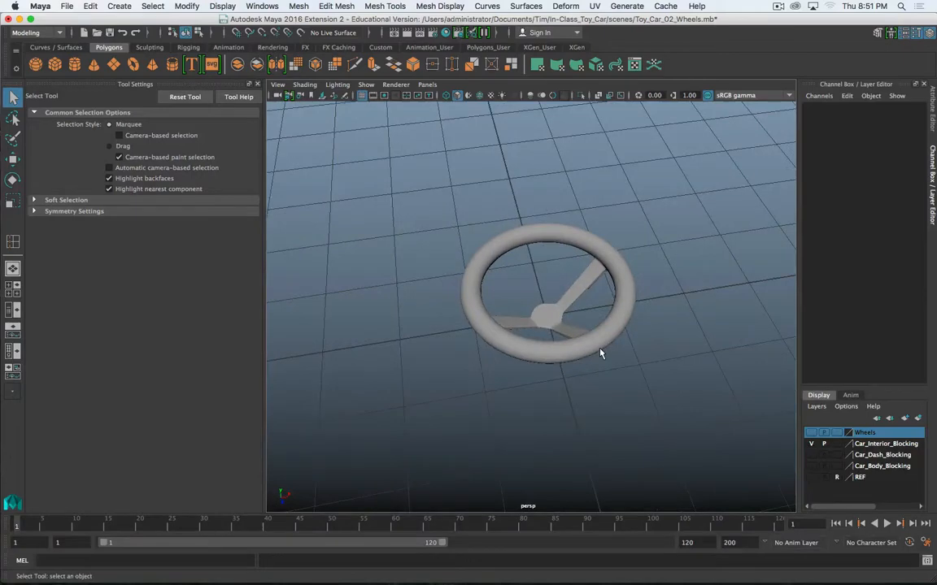
# Delete the existing steering wheel from the scene
pyautogui.press('super+period')
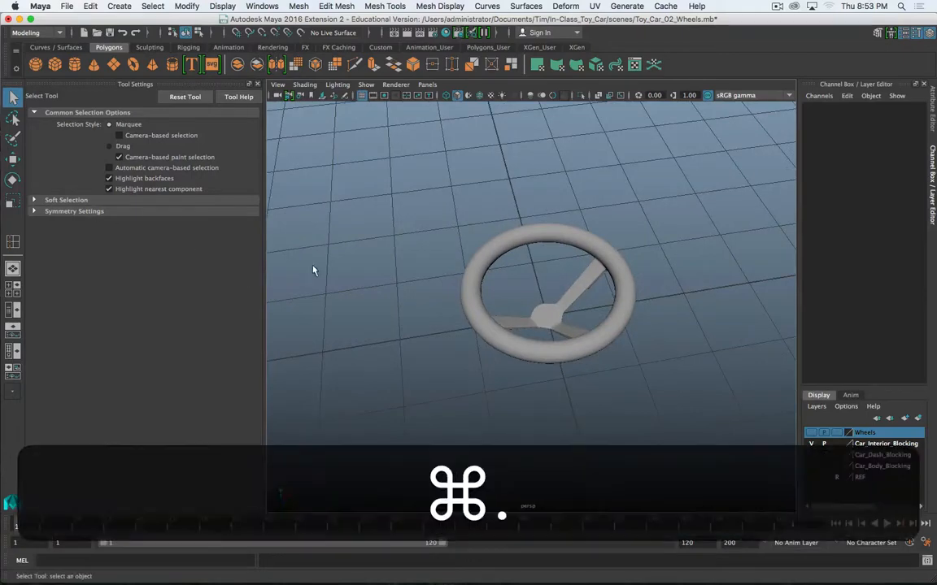
pyautogui.click(466, 278)
pyautogui.keyDown('alt'); pyautogui.moveTo(490, 314); pyautogui.dragTo(468, 309); pyautogui.keyUp('alt')
pyautogui.press('BackSpace')
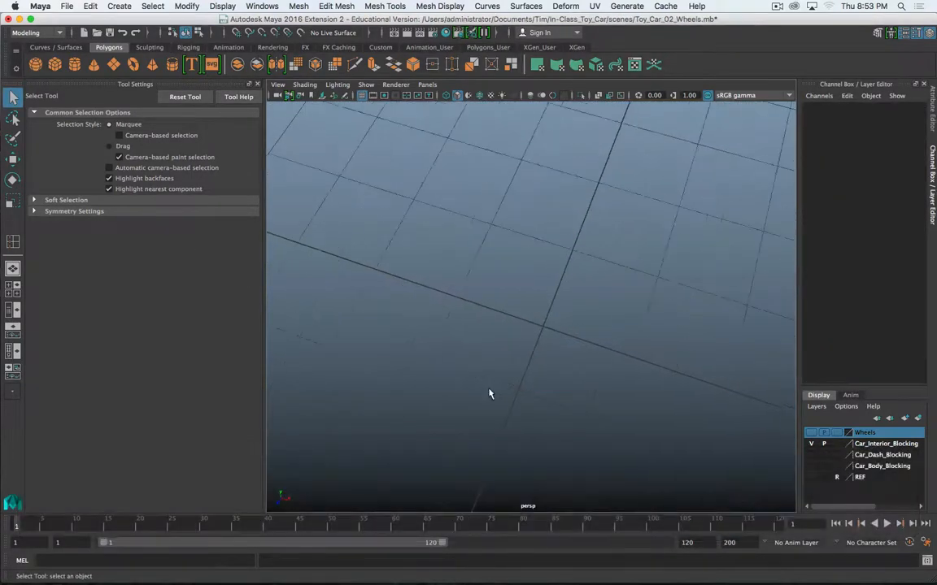
# Create a polygon torus at the origin and set its Section Radius to 0.1
pyautogui.scroll(-3, 490, 393)
pyautogui.keyDown('alt'); pyautogui.moveTo(491, 391); pyautogui.dragTo(601, 301); pyautogui.keyUp('alt')
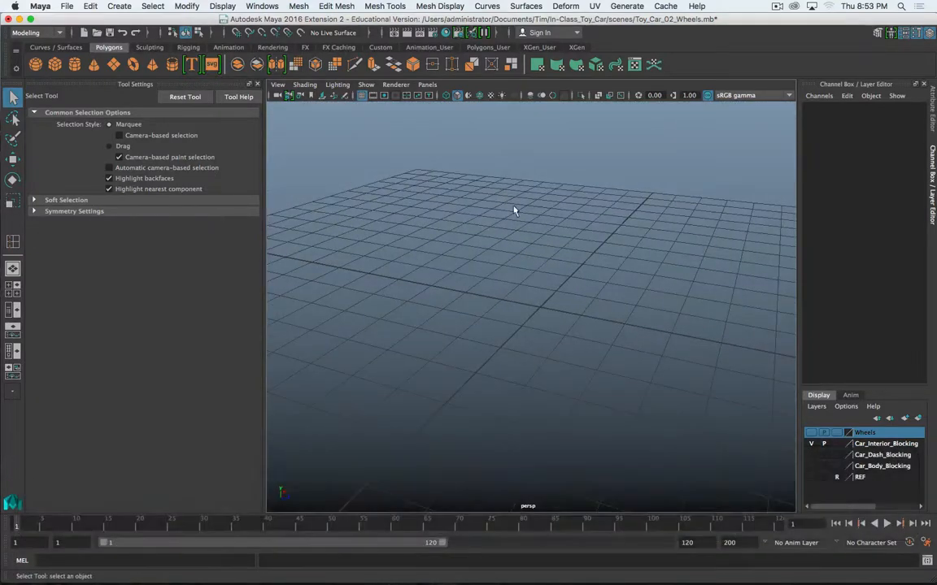
pyautogui.click(113, 64)
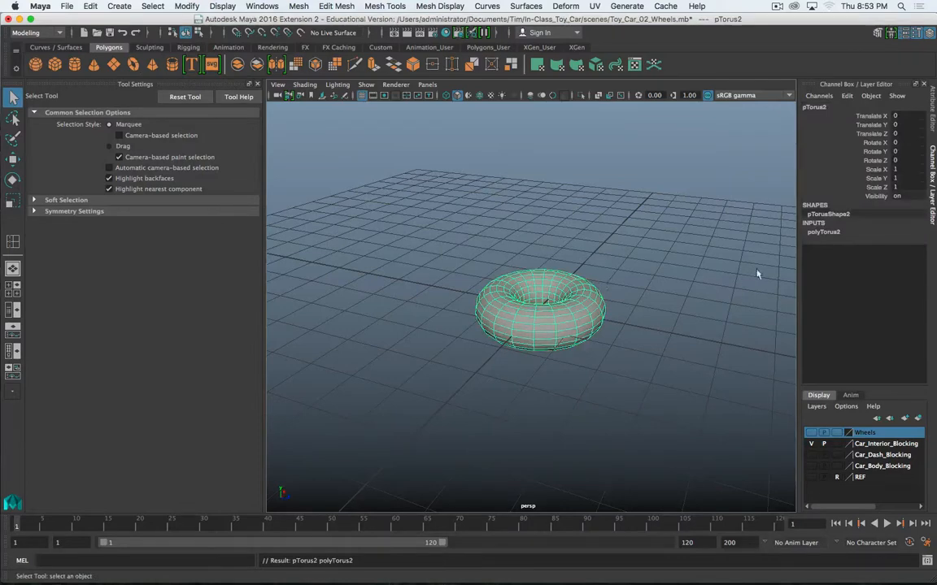
pyautogui.click(818, 233)
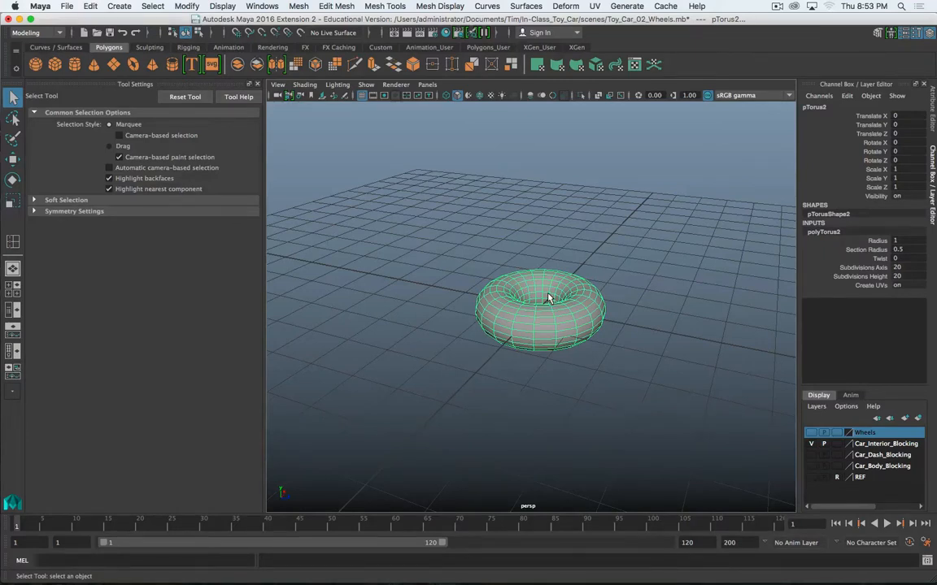
pyautogui.click(867, 250)
pyautogui.moveTo(641, 270); pyautogui.dragTo(689, 305, button='middle')
# Set the torus's Subdivisions Height to 12 and its Subdivisions Axis to 24
pyautogui.scroll(6, 627, 314)
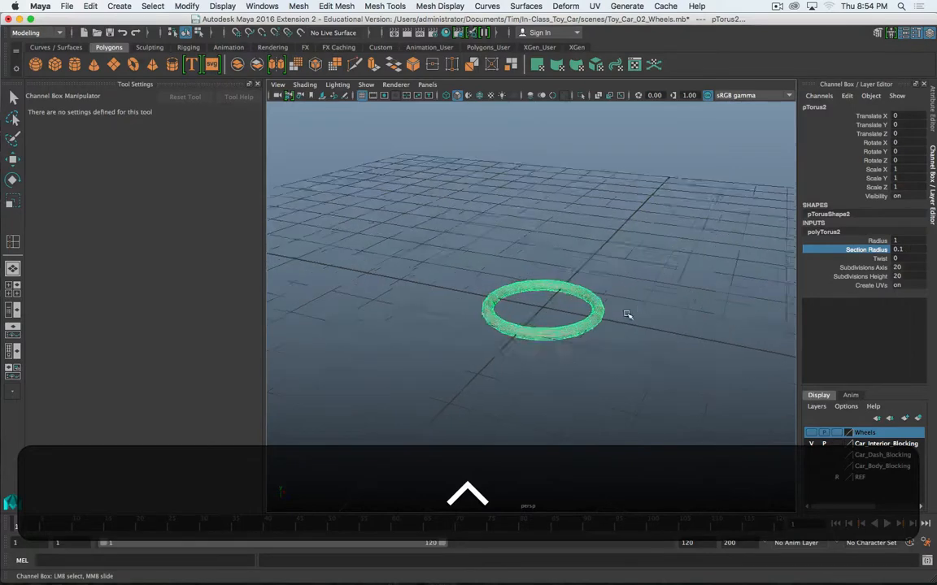
pyautogui.keyDown('alt'); pyautogui.moveTo(627, 314); pyautogui.dragTo(570, 326); pyautogui.keyUp('alt')
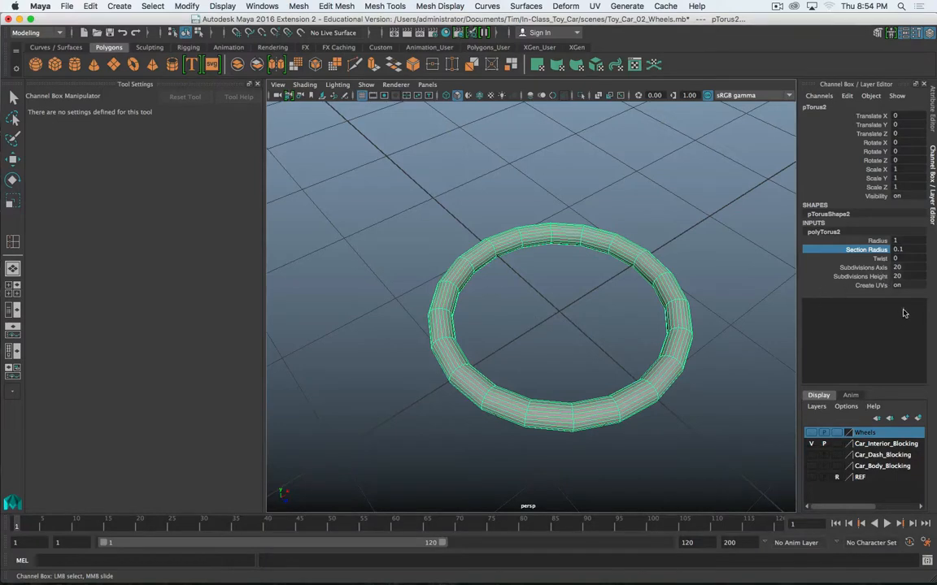
pyautogui.click(900, 276)
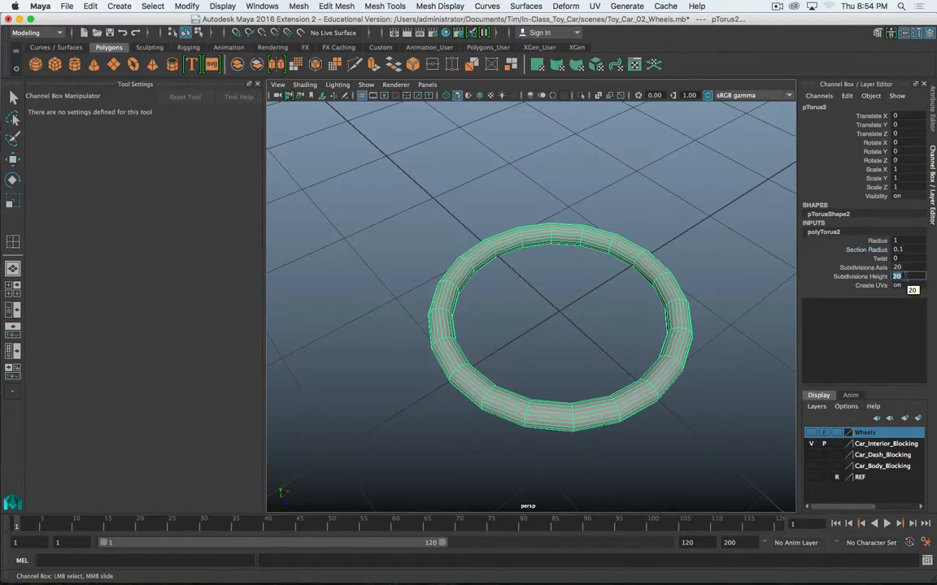
pyautogui.write('12')
pyautogui.press('Return')
pyautogui.press('alt')
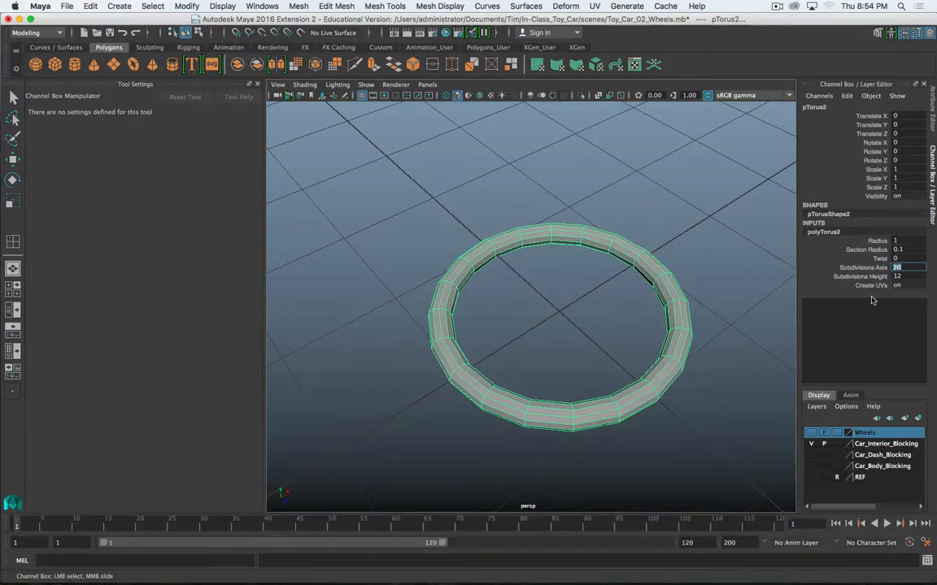
pyautogui.write('24')
pyautogui.press('Return')
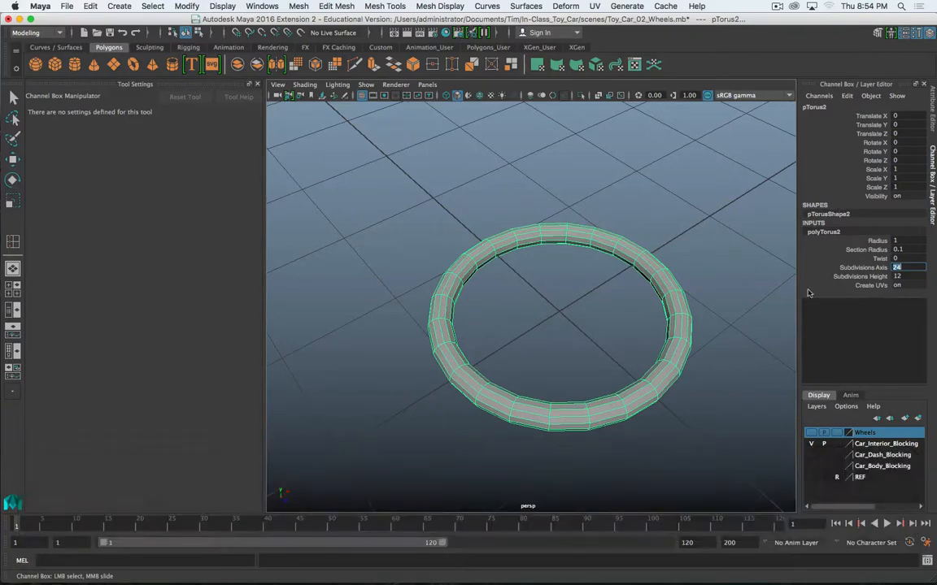
pyautogui.click(769, 285)
pyautogui.click(651, 302)
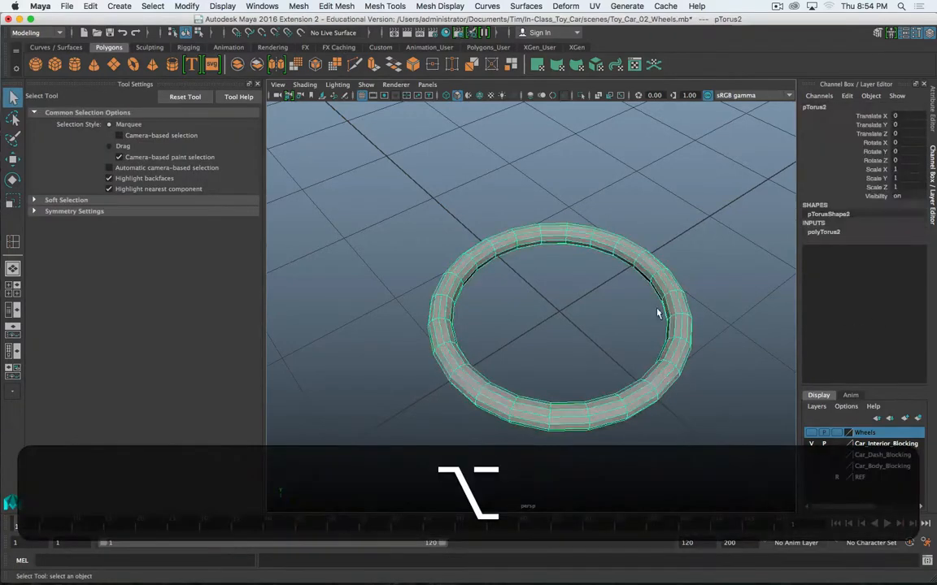
# Create a polygon cylinder at the torus's center and set its Subdivisions Axis to 12
pyautogui.keyDown('alt'); pyautogui.moveTo(658, 314); pyautogui.dragTo(526, 316); pyautogui.keyUp('alt')
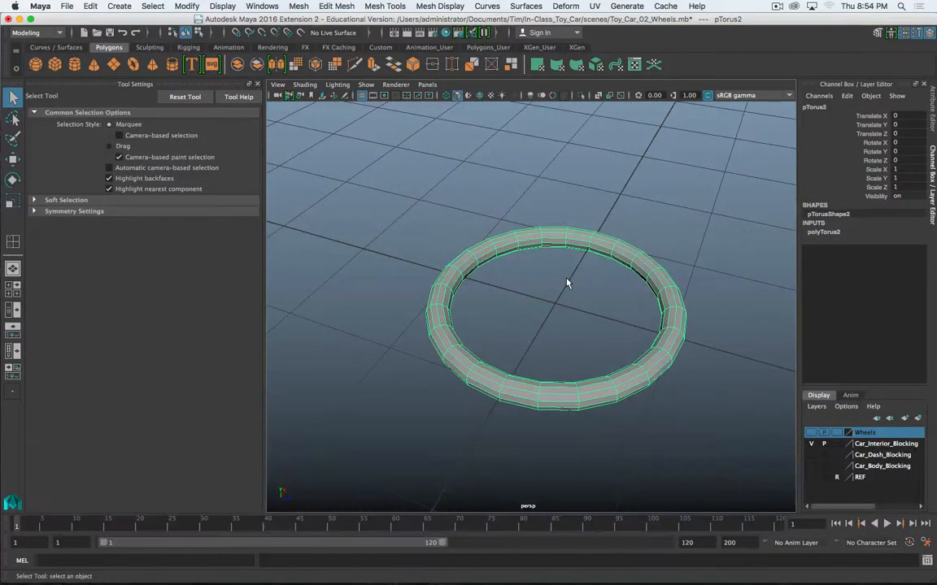
pyautogui.keyDown('alt'); pyautogui.moveTo(485, 278); pyautogui.dragTo(520, 273); pyautogui.keyUp('alt')
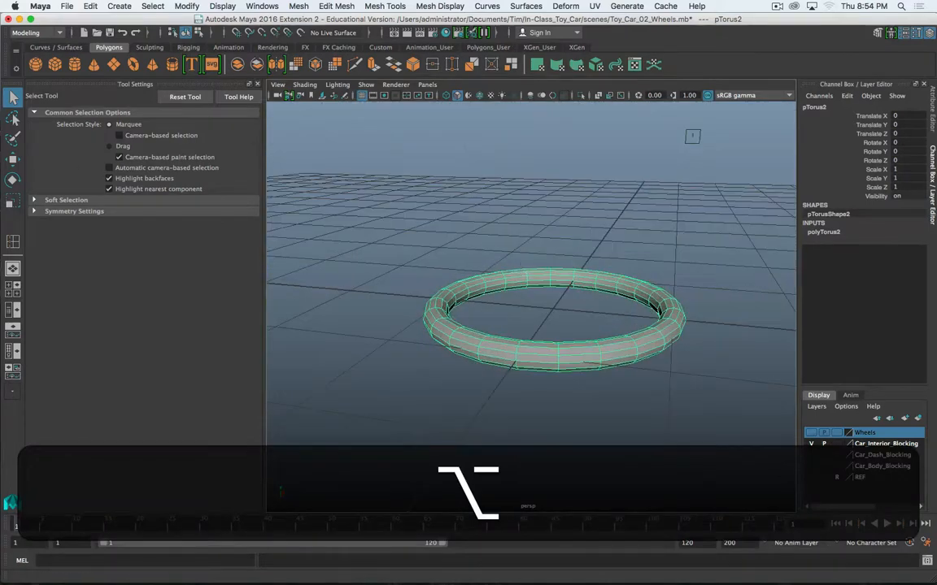
pyautogui.click(74, 64)
pyautogui.keyDown('alt'); pyautogui.moveTo(734, 348); pyautogui.dragTo(643, 313); pyautogui.keyUp('alt')
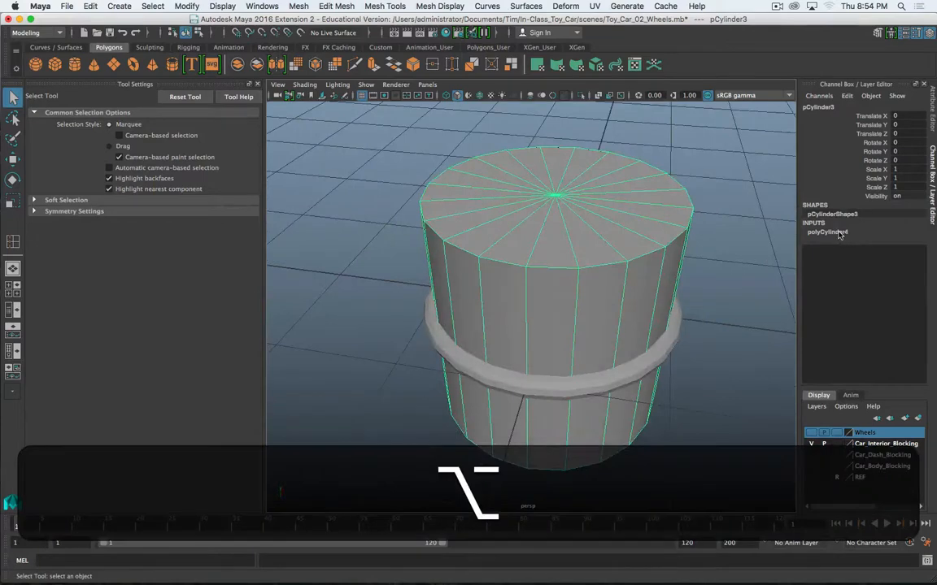
pyautogui.click(839, 233)
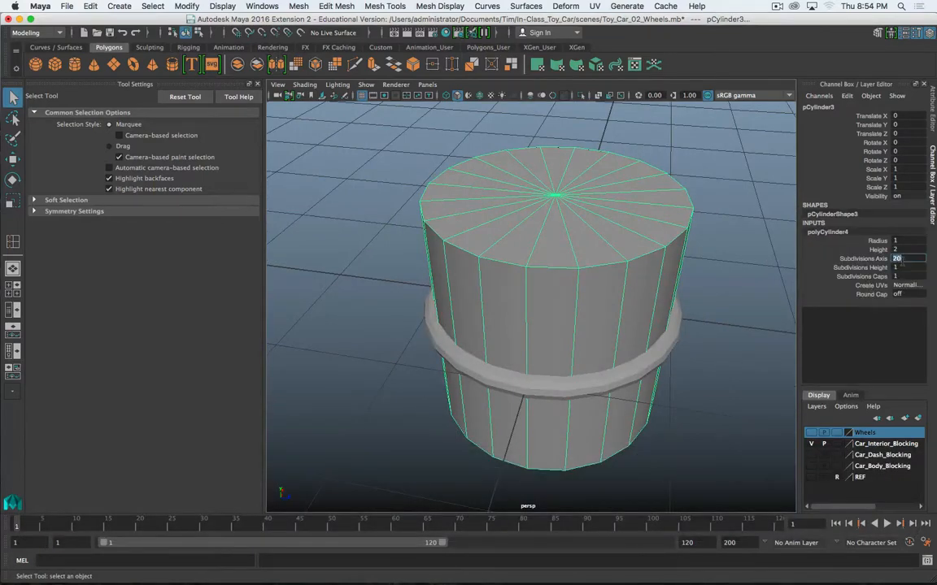
pyautogui.write('12')
pyautogui.press('Return')
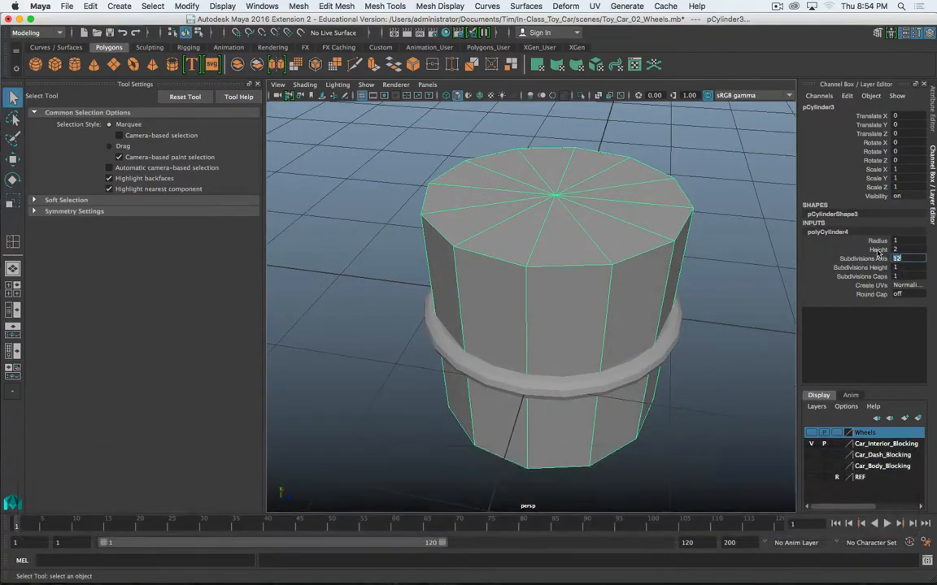
# Set the hub cylinder's Radius to 0.2 and reduce its Height to 0.02
pyautogui.click(877, 242)
pyautogui.moveTo(758, 301); pyautogui.dragTo(754, 301, button='middle')
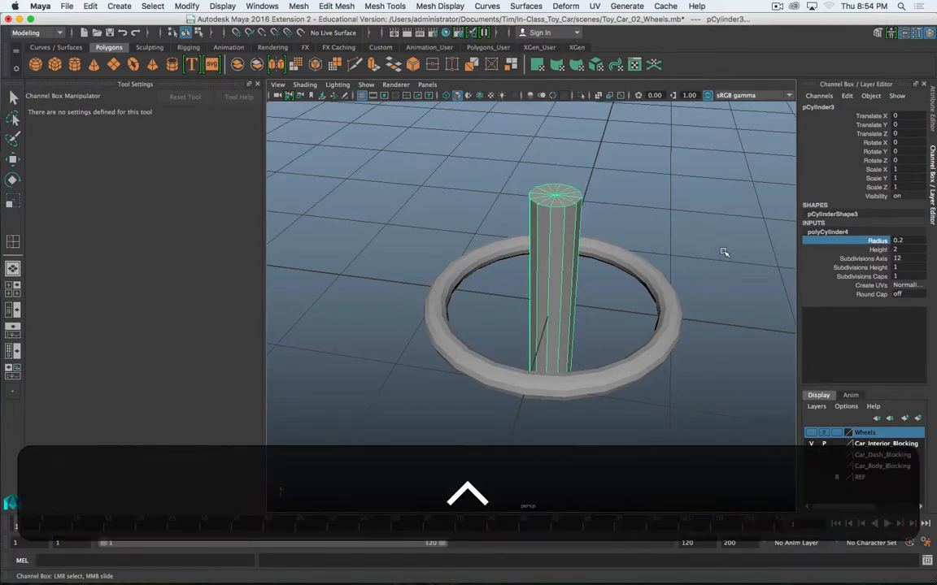
pyautogui.keyDown('ctrl'); pyautogui.moveTo(724, 254); pyautogui.dragTo(719, 248, button='middle'); pyautogui.keyUp('ctrl')
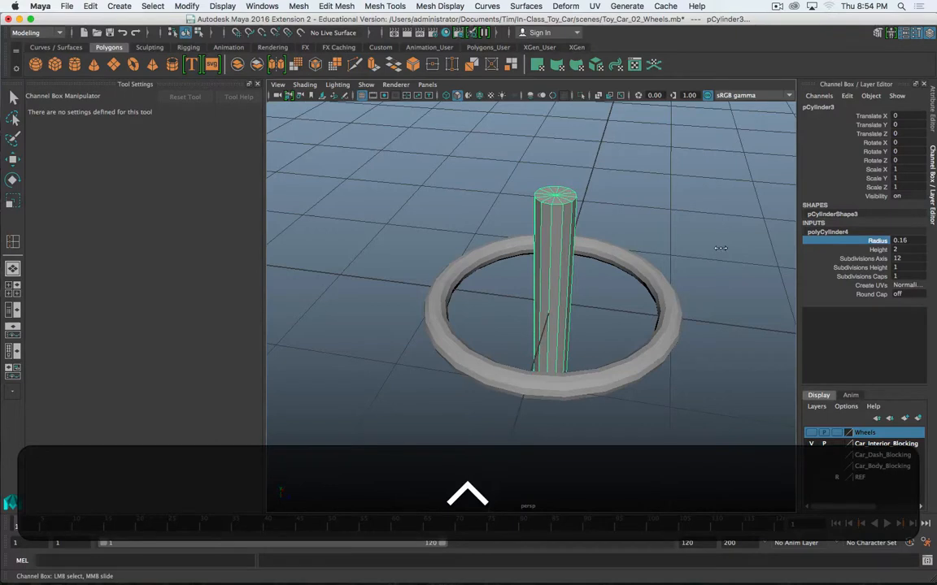
pyautogui.doubleClick(903, 240)
pyautogui.write('0.2')
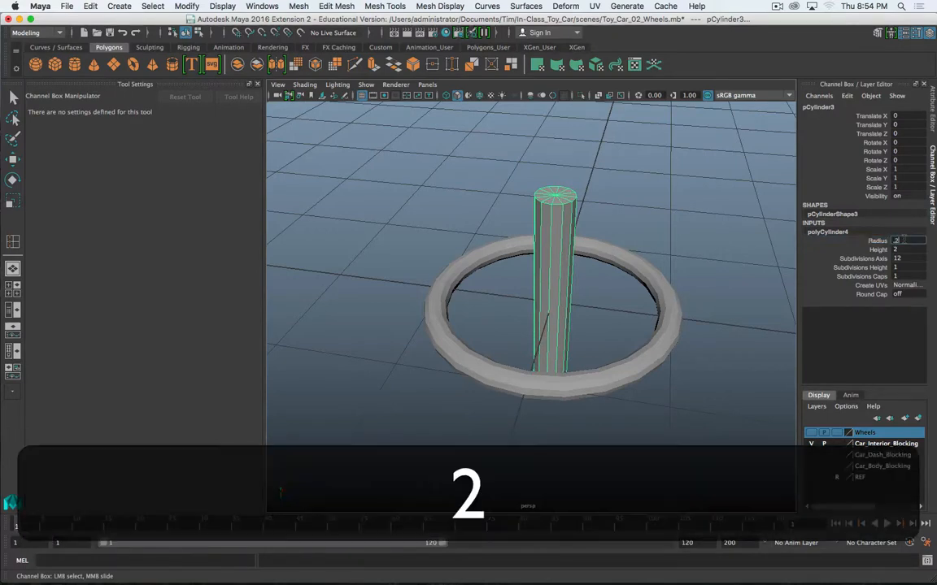
pyautogui.press('Return')
pyautogui.click(877, 251)
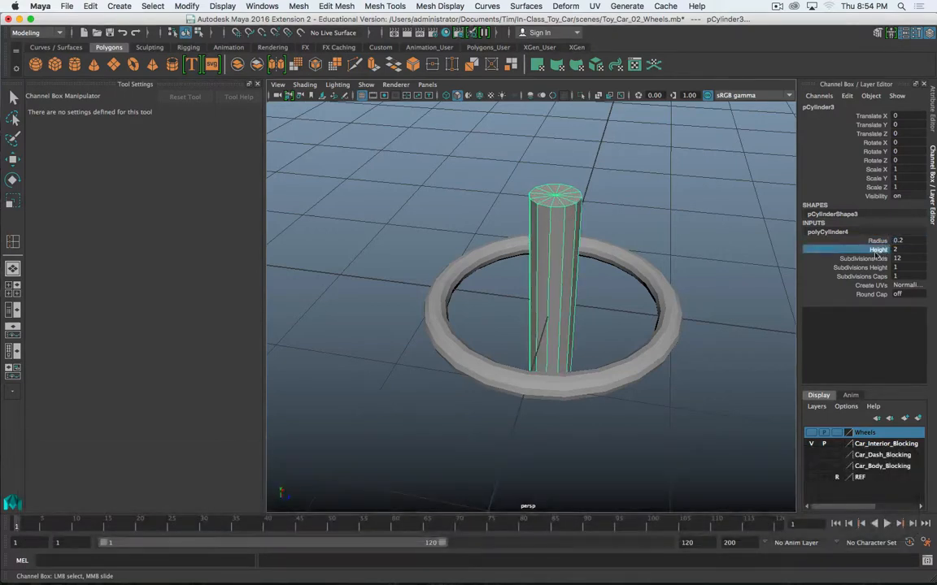
pyautogui.moveTo(740, 240); pyautogui.dragTo(627, 263, button='middle')
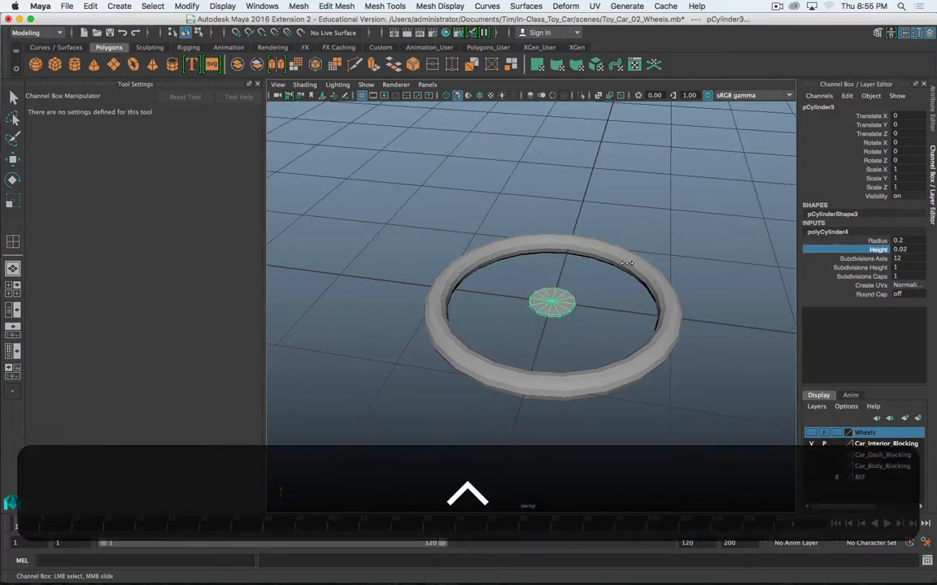
# Raise the torus rim straight up above the hub to about 0.652 in Translate Y
pyautogui.keyDown('alt'); pyautogui.moveTo(627, 264); pyautogui.dragTo(576, 326); pyautogui.keyUp('alt')
pyautogui.keyDown('alt'); pyautogui.scroll(-5, 576, 327); pyautogui.keyUp('alt')
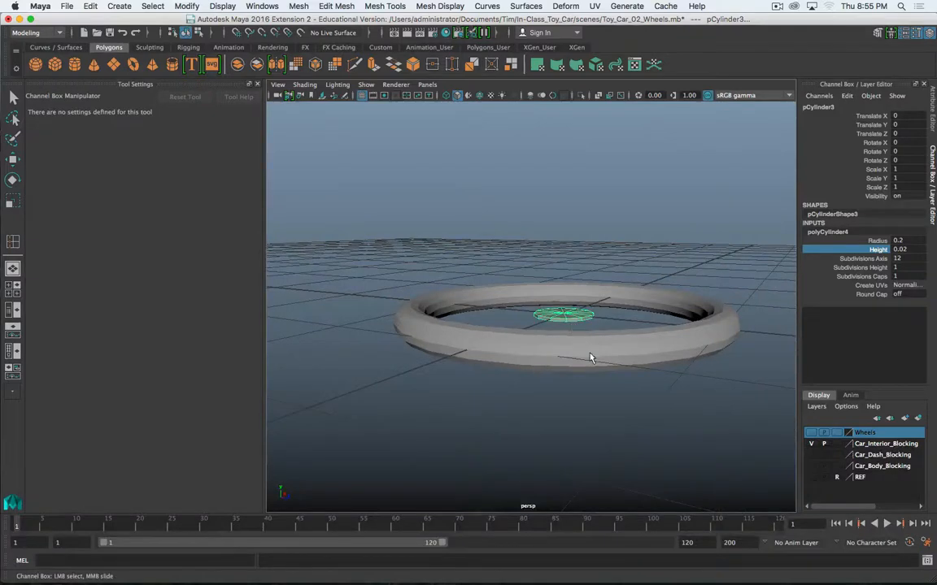
pyautogui.click(591, 358)
pyautogui.press('w')
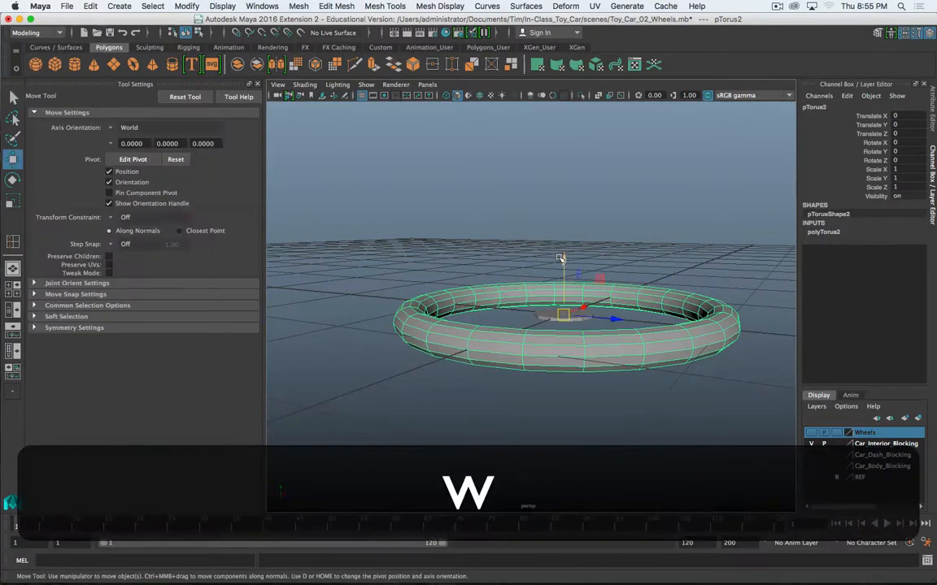
pyautogui.moveTo(560, 258); pyautogui.dragTo(588, 155)
# Examine how the spokes join the hub and rim in the Steering_Wheel.jpg reference in Preview, and return to Maya
pyautogui.keyDown('alt'); pyautogui.moveTo(561, 285); pyautogui.dragTo(509, 316); pyautogui.keyUp('alt')
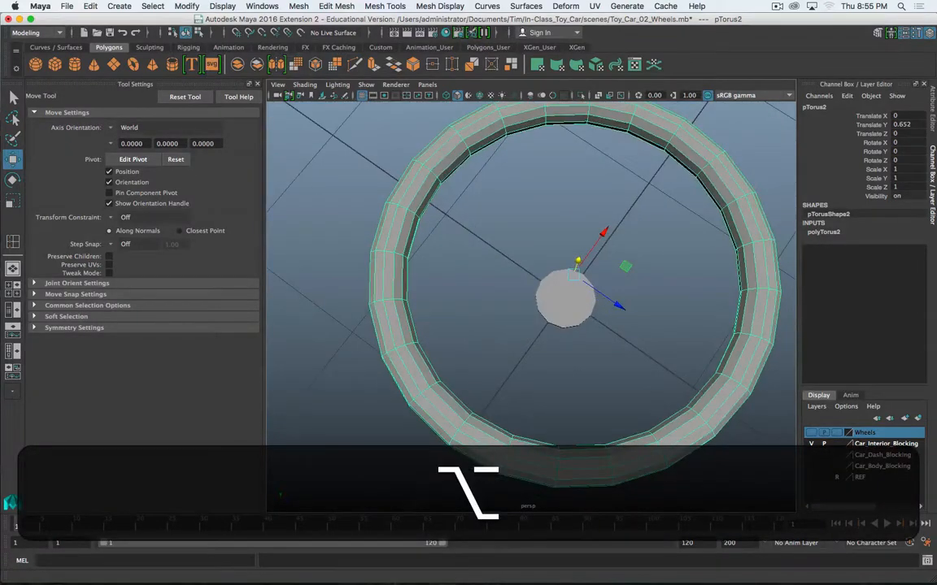
pyautogui.moveTo(1, 111); pyautogui.dragTo(388, 115)
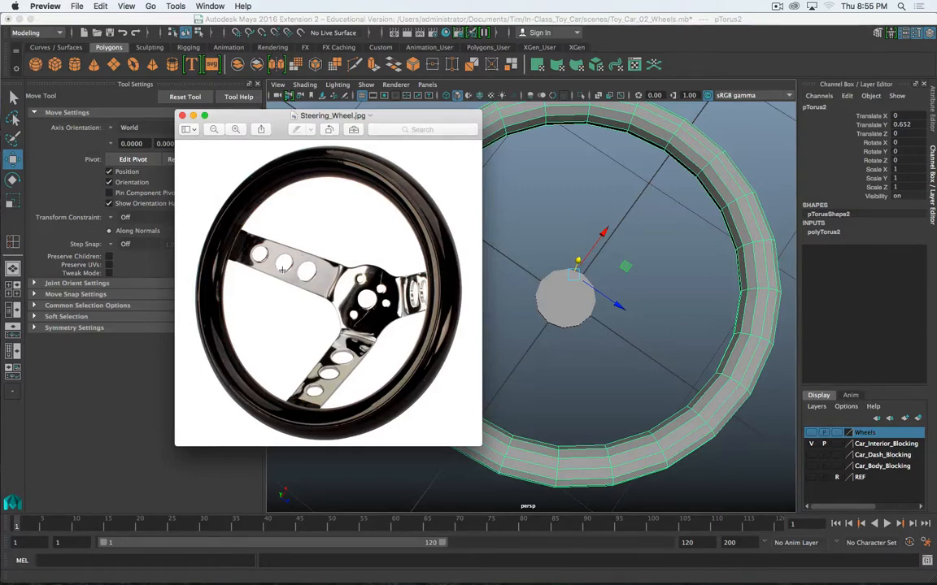
pyautogui.moveTo(427, 121); pyautogui.dragTo(0, 104)
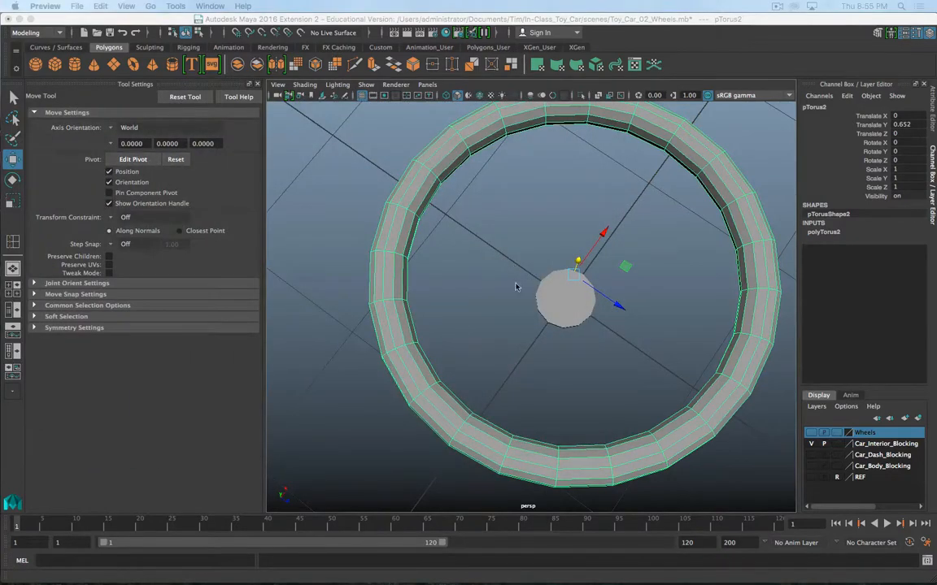
pyautogui.keyDown('alt'); pyautogui.moveTo(516, 287); pyautogui.dragTo(607, 277); pyautogui.keyUp('alt')
pyautogui.press('alt+super+Tab')
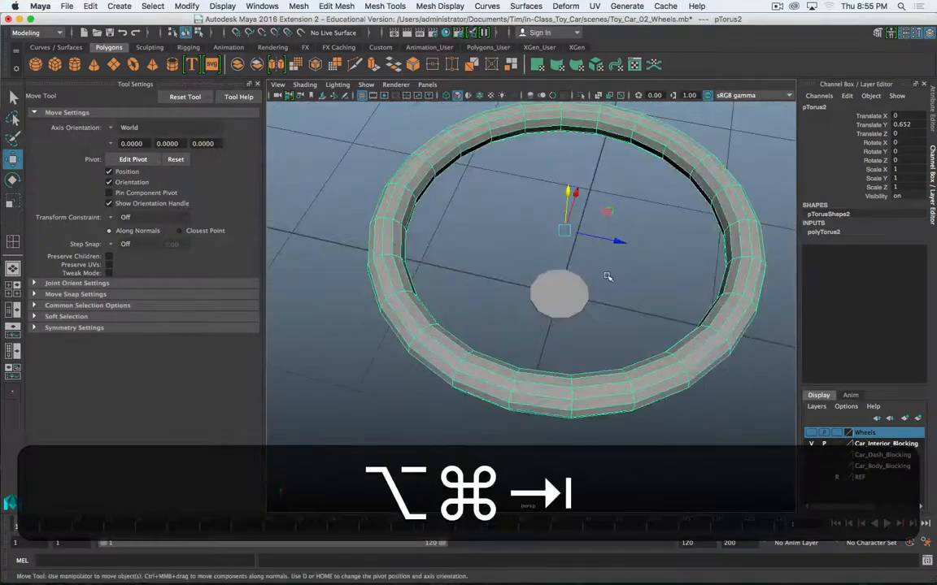
pyautogui.press('super+Tab')
# Create a polygon cube at the origin and scale it into a flat spoke, about 0.264 in X and 0.018 in Y
pyautogui.keyDown('alt'); pyautogui.moveTo(524, 287); pyautogui.dragTo(561, 244); pyautogui.keyUp('alt')
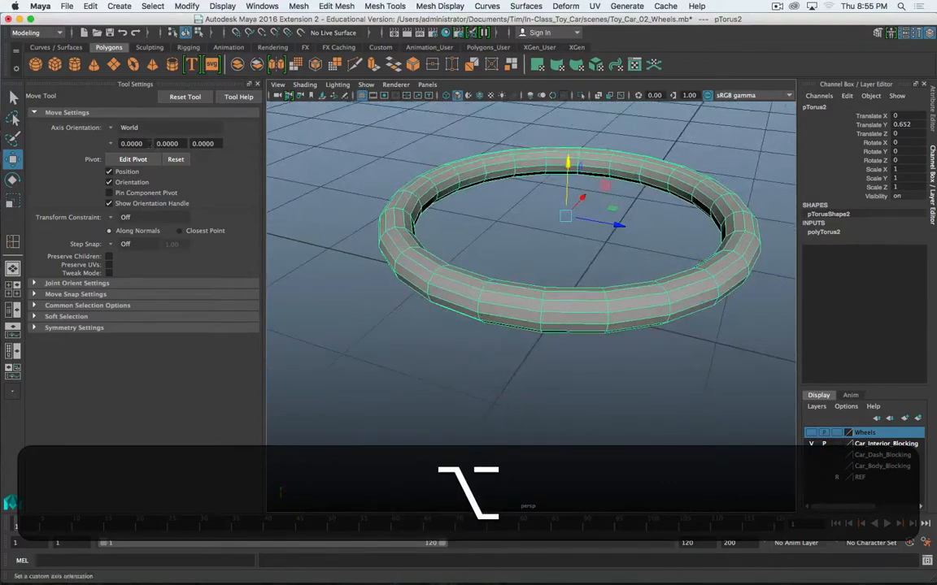
pyautogui.click(54, 64)
pyautogui.keyDown('alt'); pyautogui.moveTo(520, 277); pyautogui.dragTo(483, 228); pyautogui.keyUp('alt')
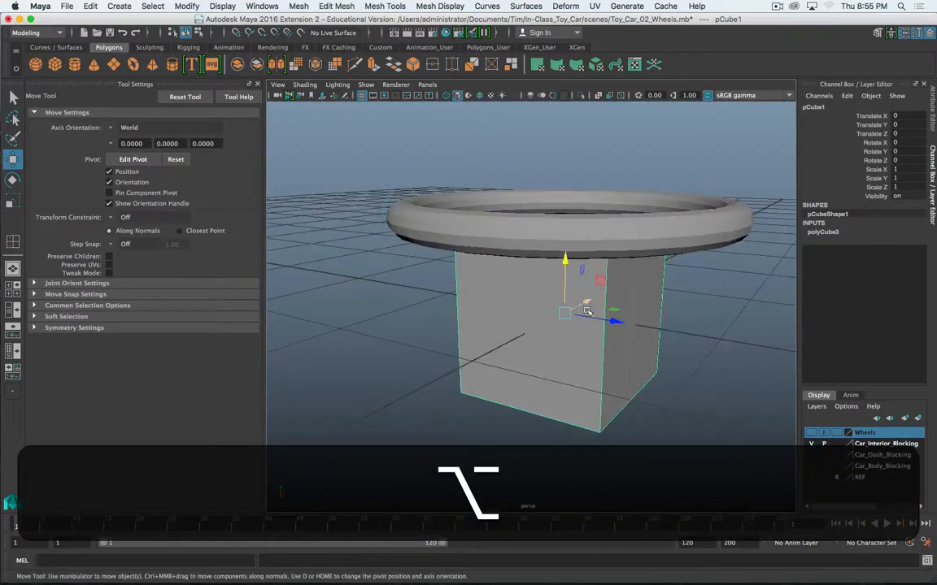
pyautogui.press('r')
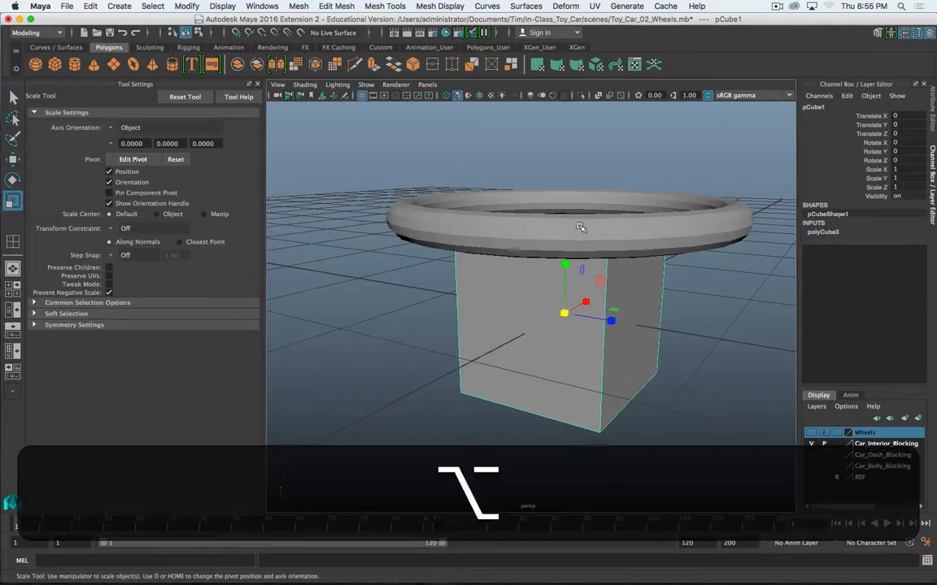
pyautogui.keyDown('alt'); pyautogui.moveTo(581, 226); pyautogui.dragTo(573, 327); pyautogui.keyUp('alt')
pyautogui.moveTo(602, 292)
pyautogui.mouseDown()
pyautogui.moveTo(571, 293)
pyautogui.moveTo(563, 220)
pyautogui.moveTo(561, 324)
pyautogui.moveTo(569, 357)
pyautogui.moveTo(465, 310)
pyautogui.moveTo(429, 278)
pyautogui.moveTo(460, 260)
pyautogui.moveTo(536, 328)
pyautogui.moveTo(574, 324)
pyautogui.moveTo(456, 310)
pyautogui.moveTo(504, 347)
pyautogui.moveTo(544, 297)
pyautogui.moveTo(580, 279)
pyautogui.moveTo(596, 295)
pyautogui.mouseUp()
# Tilt the spoke about 36.7 degrees around X and move it between hub and rim, to about Y 0.312 and Z -0.549
pyautogui.press('e')
pyautogui.keyDown('alt'); pyautogui.moveTo(539, 285); pyautogui.dragTo(541, 324); pyautogui.keyUp('alt')
pyautogui.hotkey('alt', 'w')
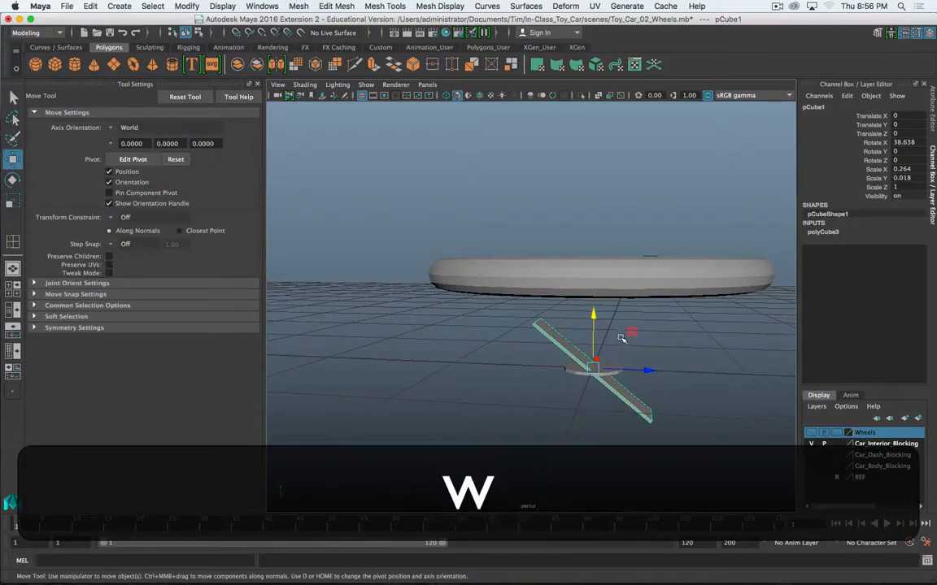
pyautogui.moveTo(622, 333); pyautogui.dragTo(535, 304)
pyautogui.moveTo(621, 335); pyautogui.dragTo(581, 317)
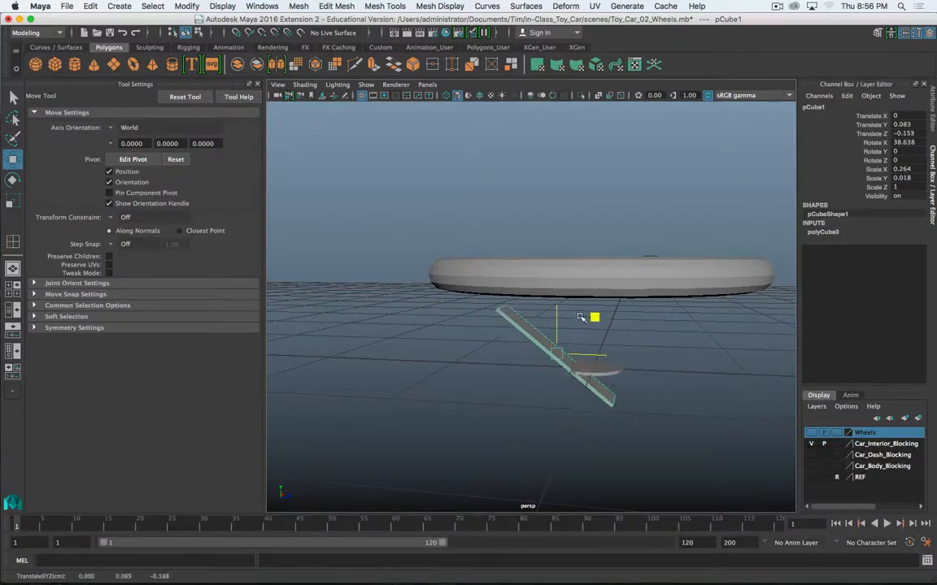
pyautogui.moveTo(554, 282)
pyautogui.keyDown('alt'); pyautogui.mouseDown()
pyautogui.moveTo(544, 278)
pyautogui.moveTo(550, 300)
pyautogui.mouseUp(); pyautogui.keyUp('alt')
pyautogui.hotkey('alt', 'e')
pyautogui.press('e')
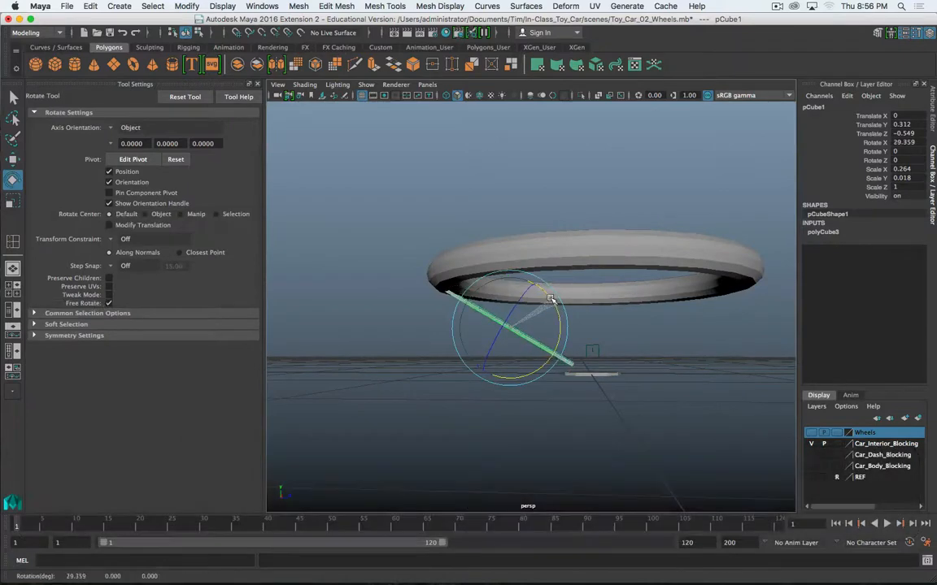
# Nudge the tilted spoke to about Y 0.287 and Z -0.588, and display the scene in wireframe
pyautogui.keyDown('alt'); pyautogui.moveTo(535, 320); pyautogui.dragTo(530, 339, button='right'); pyautogui.keyUp('alt')
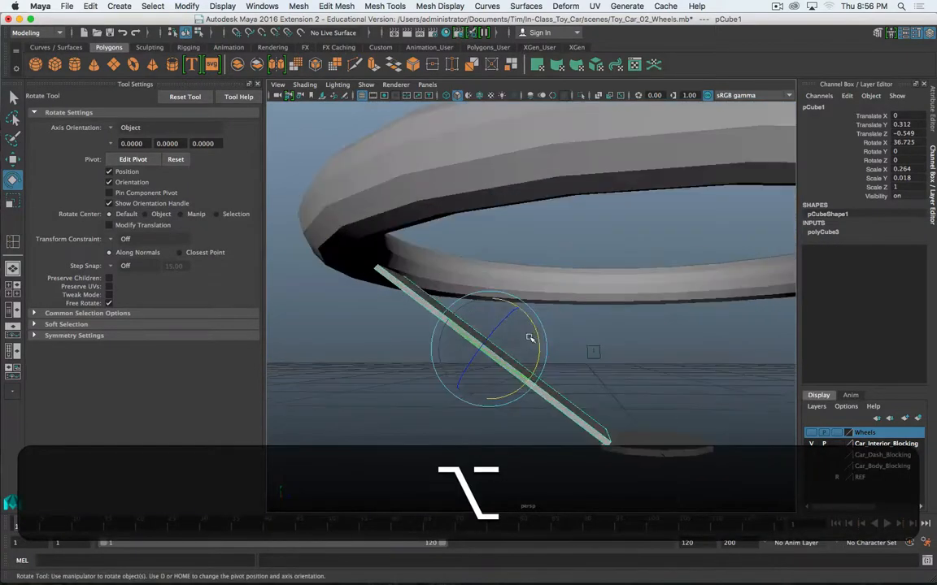
pyautogui.keyDown('alt'); pyautogui.moveTo(529, 339); pyautogui.dragTo(569, 274, button='middle'); pyautogui.keyUp('alt')
pyautogui.moveTo(570, 274)
pyautogui.keyDown('alt'); pyautogui.mouseDown()
pyautogui.moveTo(549, 282)
pyautogui.moveTo(557, 281)
pyautogui.mouseUp(); pyautogui.keyUp('alt')
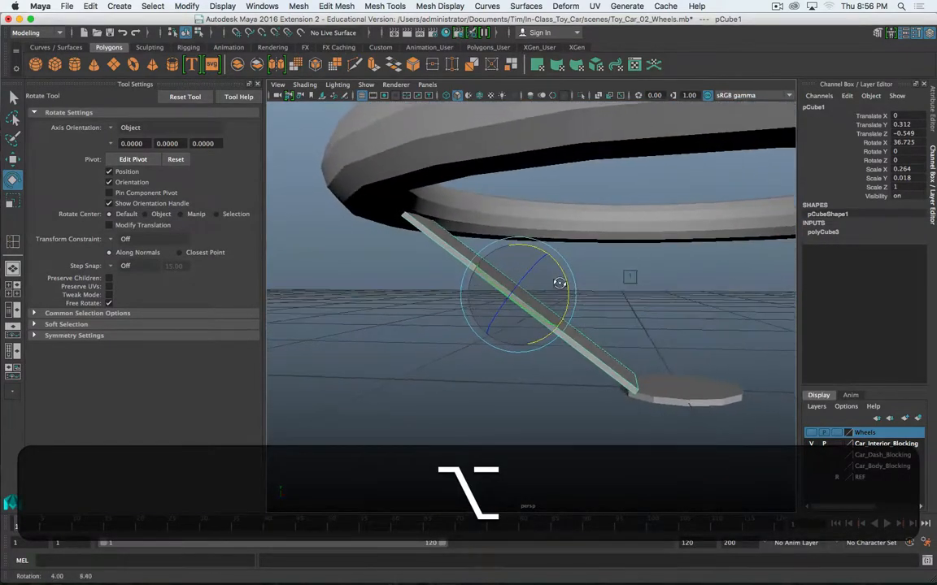
pyautogui.hotkey('alt', 'r')
pyautogui.press('r')
pyautogui.press('w')
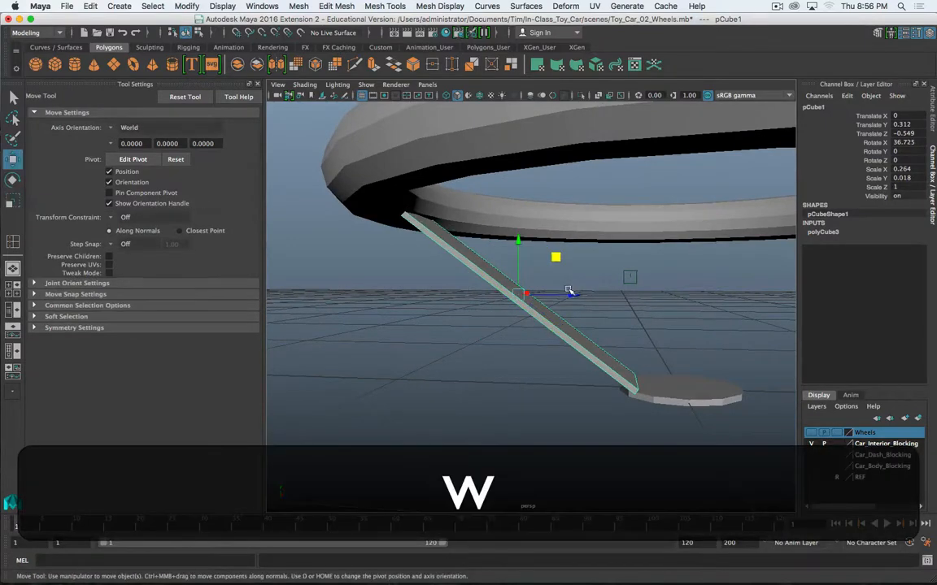
pyautogui.moveTo(569, 259); pyautogui.dragTo(511, 271, button='middle')
pyautogui.keyDown('alt'); pyautogui.moveTo(511, 272); pyautogui.dragTo(753, 208); pyautogui.keyUp('alt')
pyautogui.press('4')
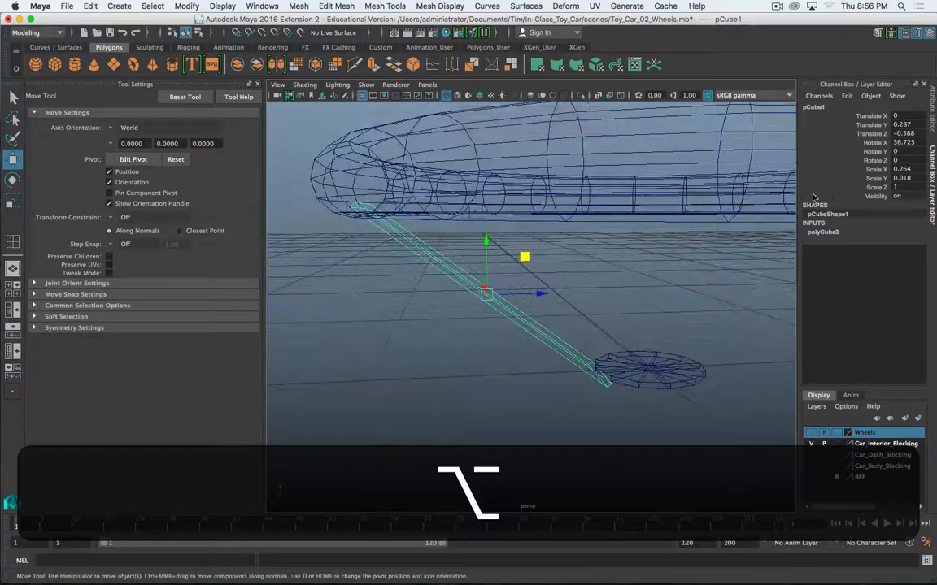
pyautogui.press('3')
pyautogui.press('1')
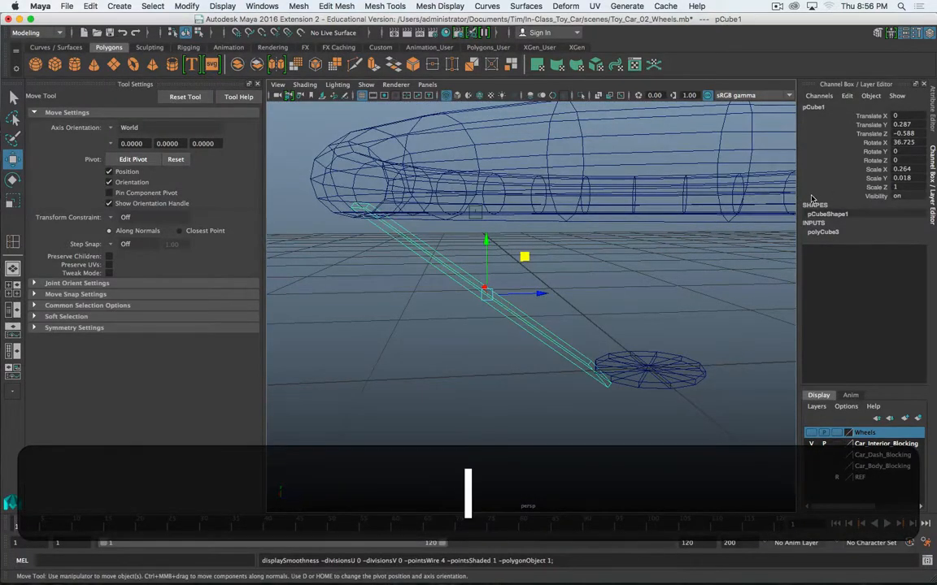
pyautogui.click(876, 170)
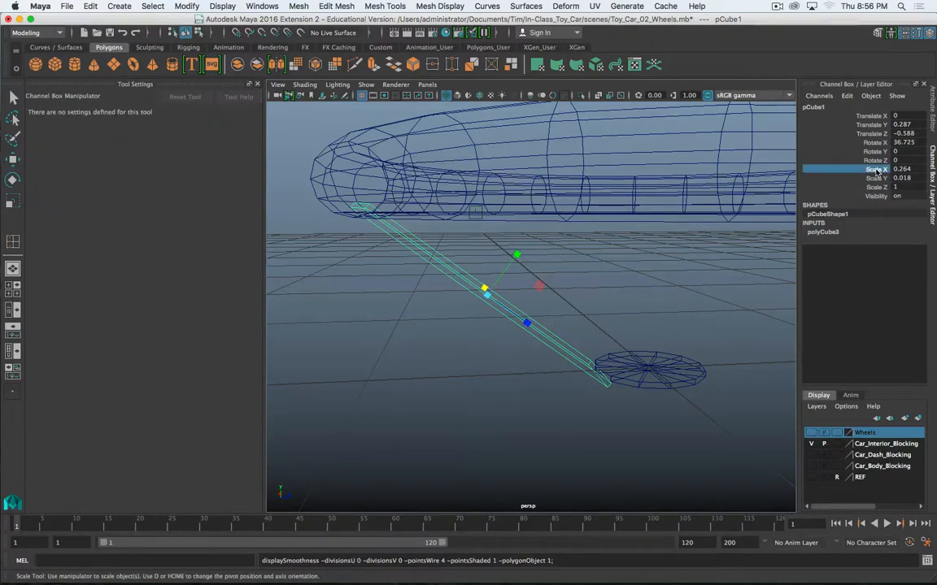
pyautogui.moveTo(765, 175); pyautogui.dragTo(732, 192, button='middle')
pyautogui.press('z')
# Shorten the spoke by scaling it to about 0.94 in Z
pyautogui.click(876, 187)
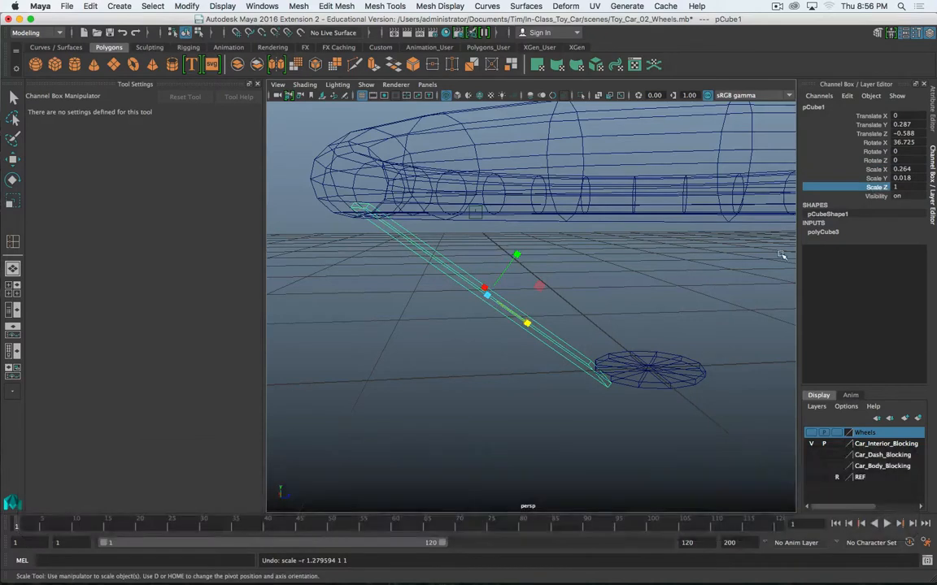
pyautogui.moveTo(784, 252); pyautogui.dragTo(755, 256, button='middle')
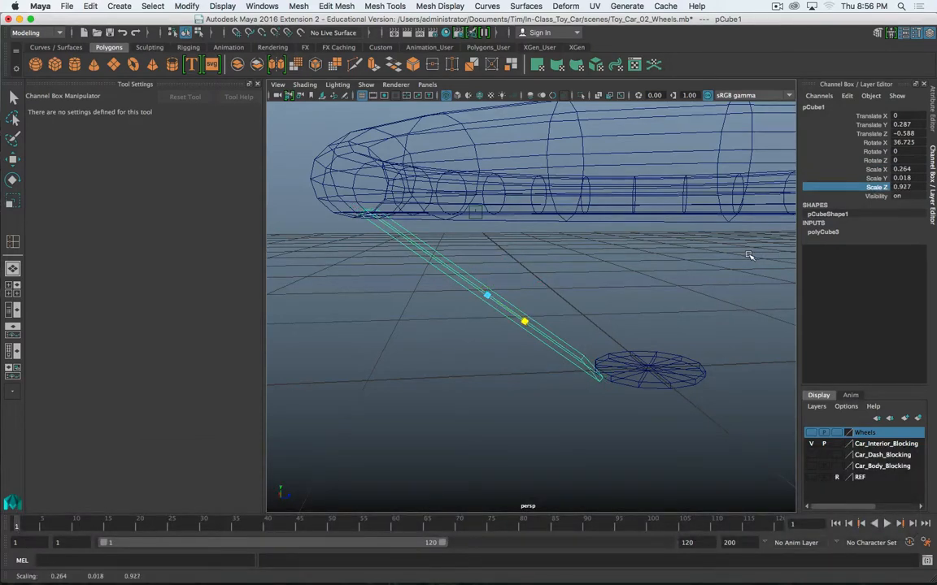
pyautogui.keyDown('alt'); pyautogui.moveTo(750, 258); pyautogui.dragTo(776, 226); pyautogui.keyUp('alt')
pyautogui.moveTo(718, 290); pyautogui.dragTo(705, 308, button='middle')
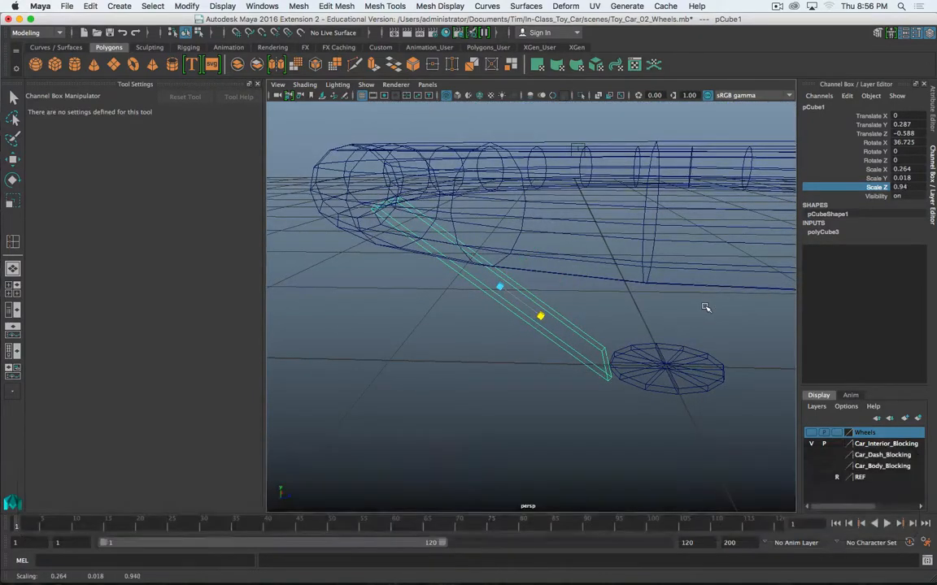
# Move the tilted spoke against the hub's edge at about Y 0.268 and Z -0.569, and restore the shaded display
pyautogui.keyDown('alt'); pyautogui.moveTo(675, 290); pyautogui.dragTo(684, 282); pyautogui.keyUp('alt')
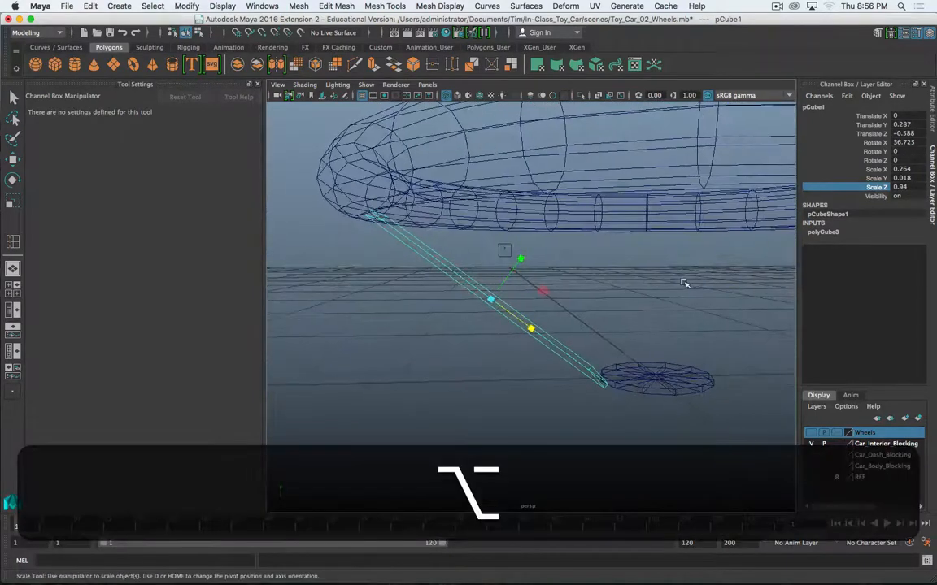
pyautogui.press('w')
pyautogui.moveTo(533, 280); pyautogui.dragTo(522, 275)
pyautogui.press('3')
pyautogui.press('1')
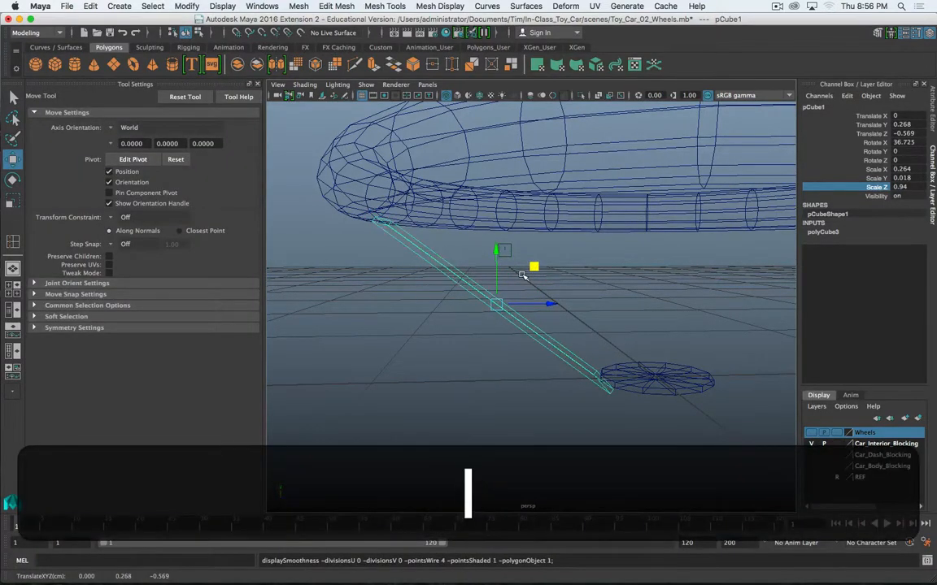
pyautogui.press('5')
# Lay the spoke flat by setting its Rotate X to 0
pyautogui.moveTo(523, 274)
pyautogui.keyDown('alt'); pyautogui.mouseDown()
pyautogui.moveTo(437, 305)
pyautogui.moveTo(408, 281)
pyautogui.moveTo(427, 259)
pyautogui.moveTo(539, 276)
pyautogui.moveTo(490, 313)
pyautogui.moveTo(500, 302)
pyautogui.mouseUp(); pyautogui.keyUp('alt')
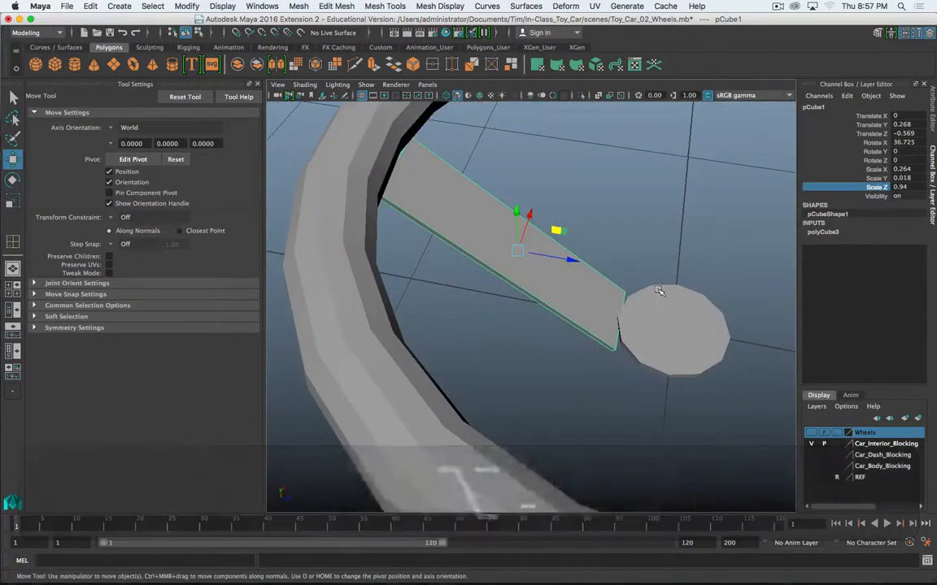
pyautogui.scroll(-5, 642, 325)
pyautogui.moveTo(621, 362)
pyautogui.keyDown('alt'); pyautogui.mouseDown()
pyautogui.moveTo(633, 397)
pyautogui.moveTo(624, 363)
pyautogui.mouseUp(); pyautogui.keyUp('alt')
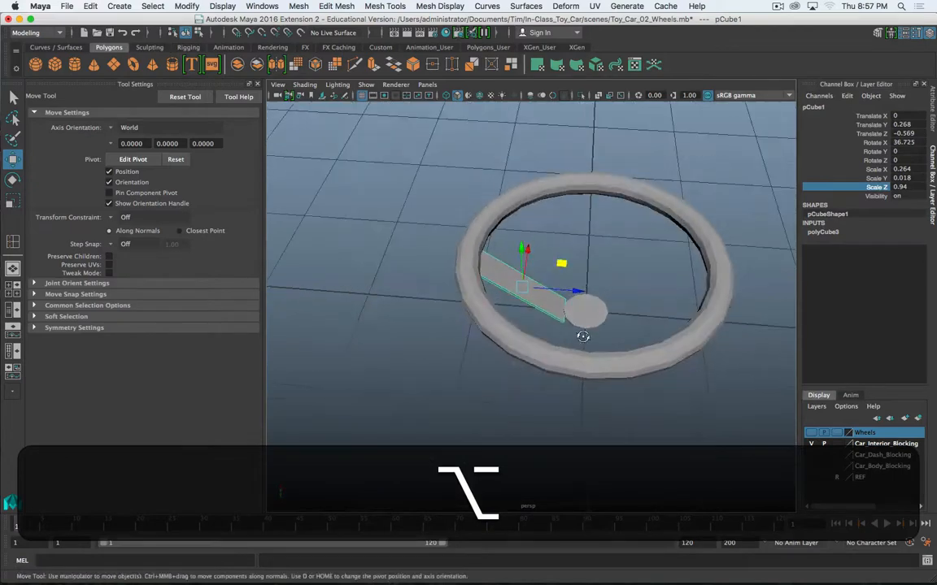
pyautogui.keyDown('alt'); pyautogui.moveTo(566, 329); pyautogui.dragTo(528, 333); pyautogui.keyUp('alt')
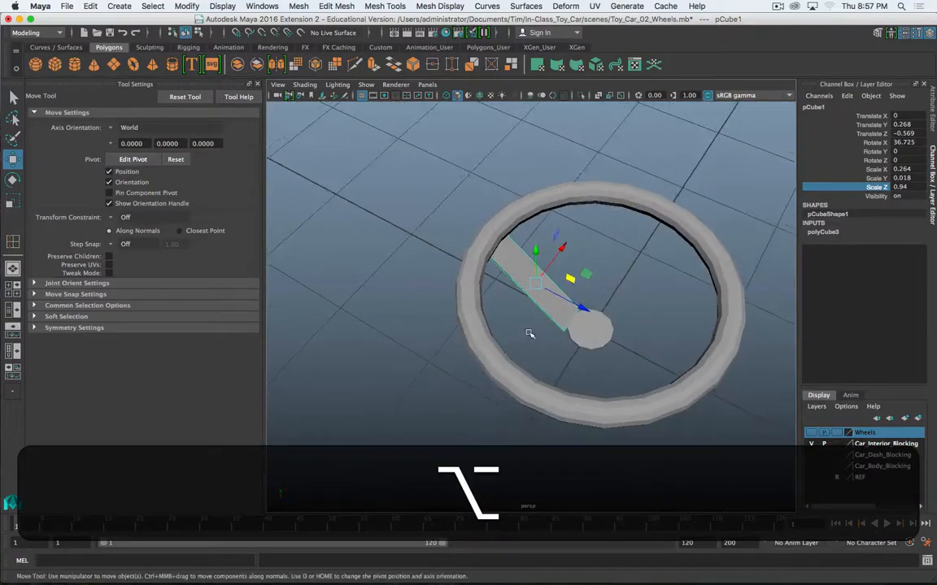
pyautogui.click(903, 143)
pyautogui.write('0')
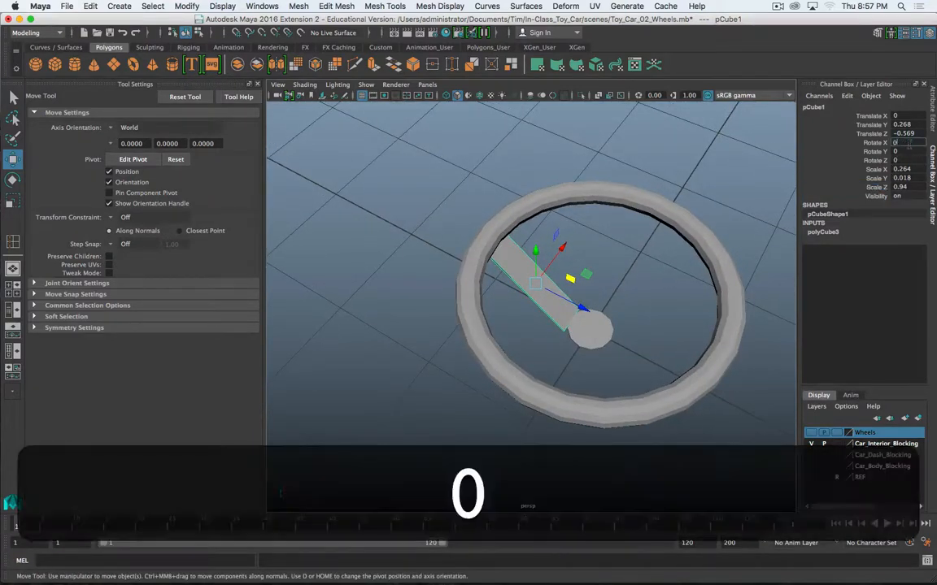
pyautogui.press('Return')
# Center the spoke on the hub by setting its Translate Y and Translate Z to 0
pyautogui.keyDown('alt'); pyautogui.moveTo(385, 370); pyautogui.dragTo(489, 291); pyautogui.keyUp('alt')
pyautogui.click(903, 125)
pyautogui.write('0')
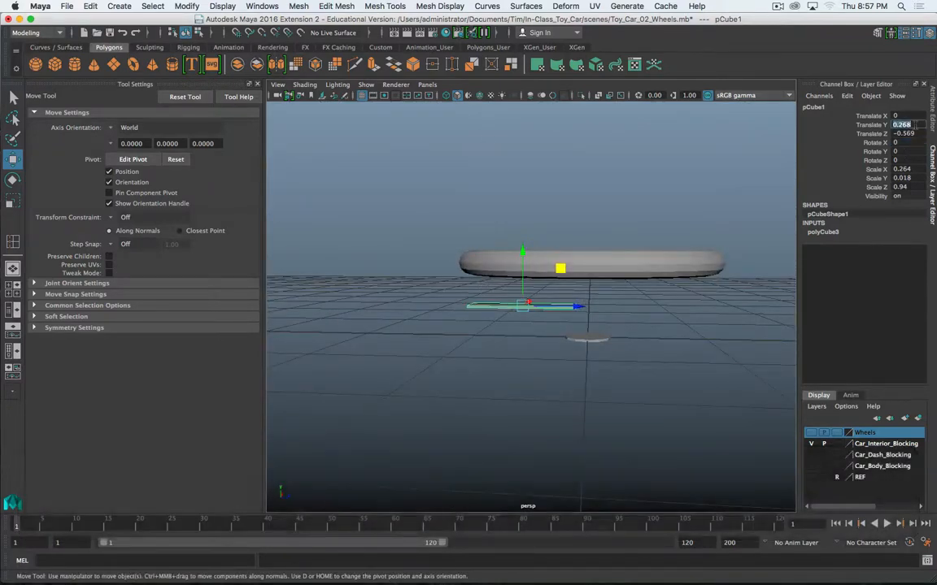
pyautogui.press('Return')
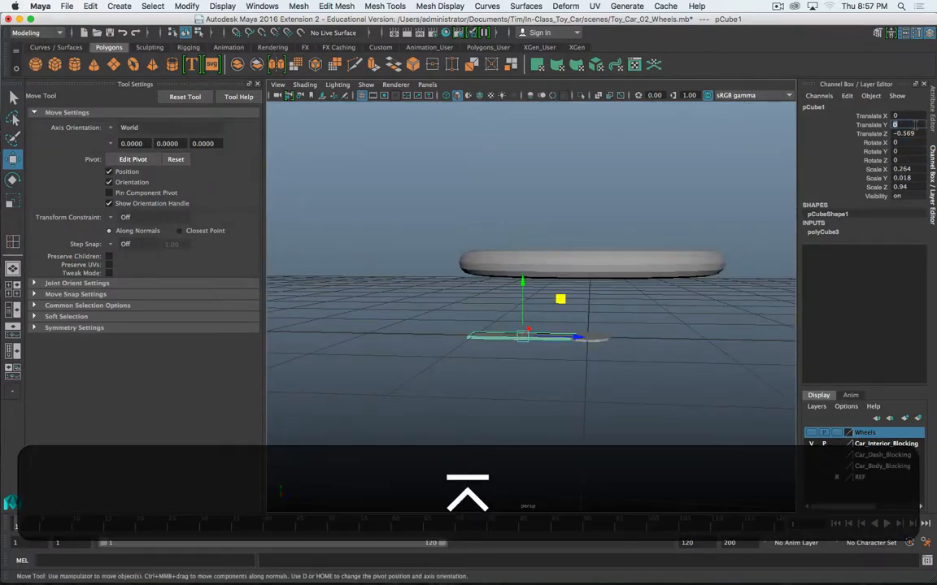
pyautogui.click(913, 132)
pyautogui.write('0')
pyautogui.press('Return')
pyautogui.keyDown('alt'); pyautogui.moveTo(681, 286); pyautogui.dragTo(641, 340); pyautogui.keyUp('alt')
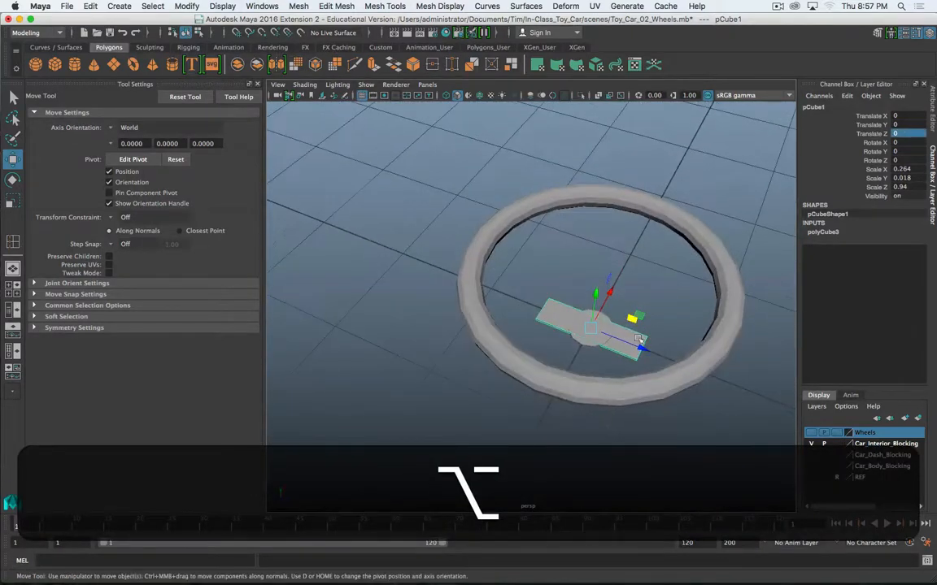
# Hide the torus rim and the cylinder hub so that only the spoke is displayed
pyautogui.click(618, 397)
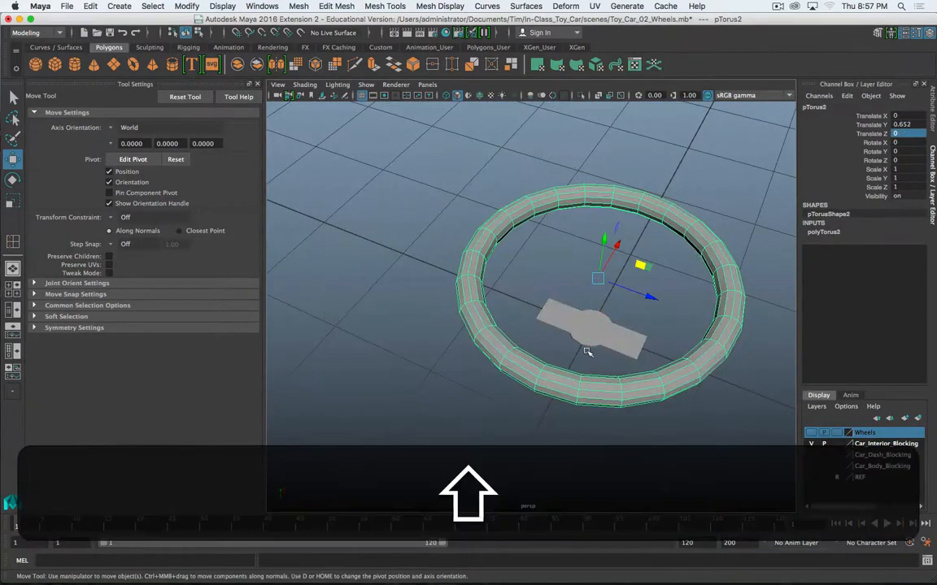
pyautogui.keyDown('shift'); pyautogui.click(588, 348); pyautogui.keyUp('shift')
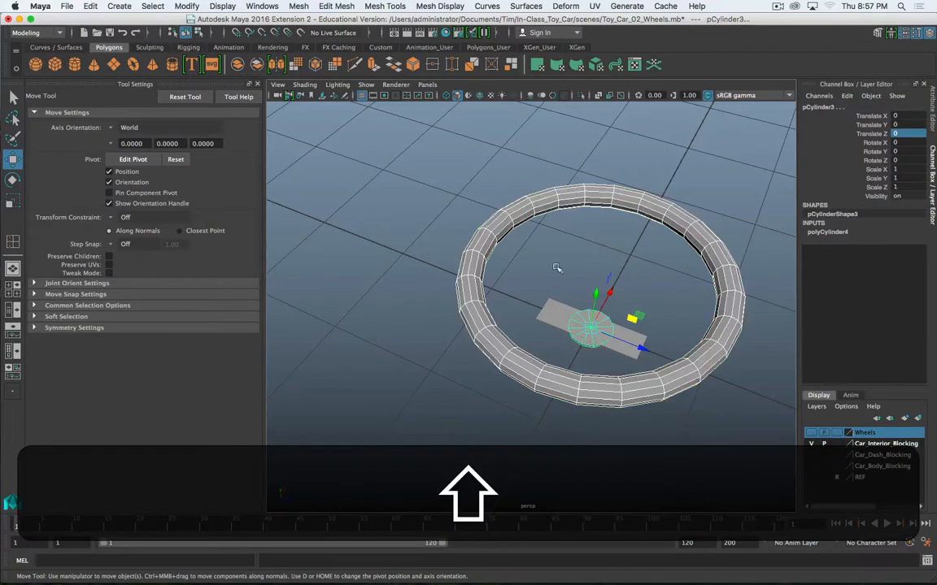
pyautogui.click(219, 6)
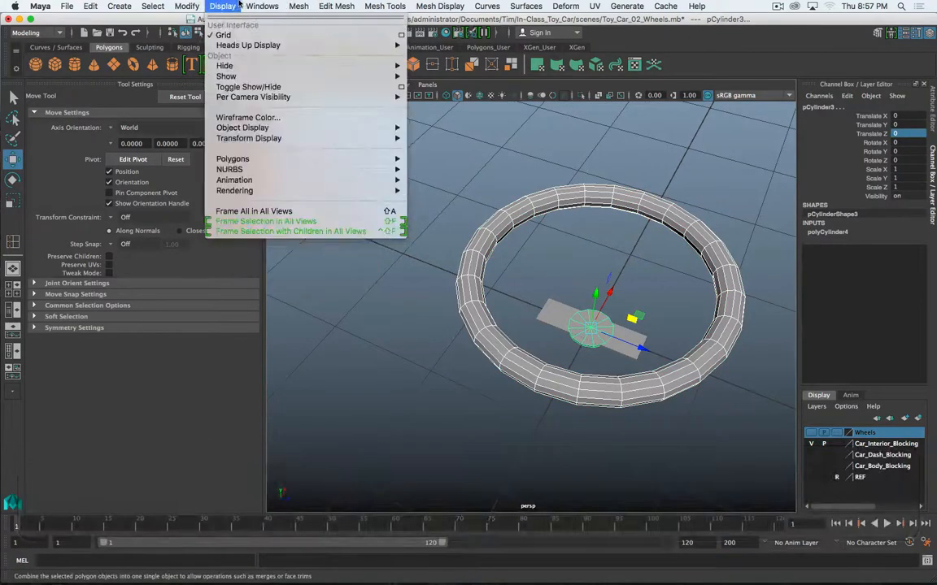
pyautogui.moveTo(228, 65)
pyautogui.click(423, 64)
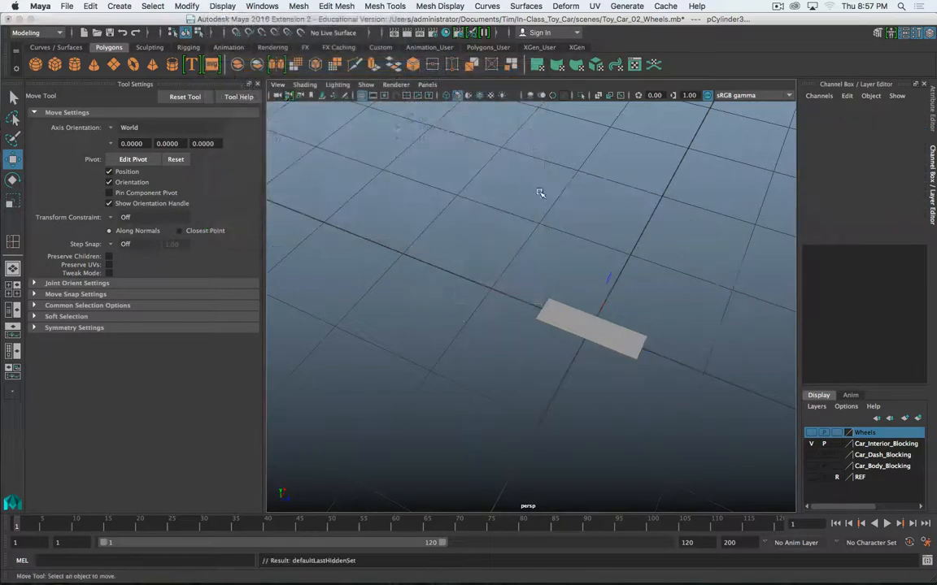
# Inspect the spoke from close up and compare its shape with the steering wheel reference image
pyautogui.click(605, 305)
pyautogui.keyDown('alt'); pyautogui.moveTo(593, 283); pyautogui.dragTo(571, 254); pyautogui.keyUp('alt')
pyautogui.scroll(4, 564, 282)
pyautogui.scroll(6, 558, 273)
pyautogui.keyDown('alt'); pyautogui.moveTo(556, 330); pyautogui.dragTo(540, 330); pyautogui.keyUp('alt')
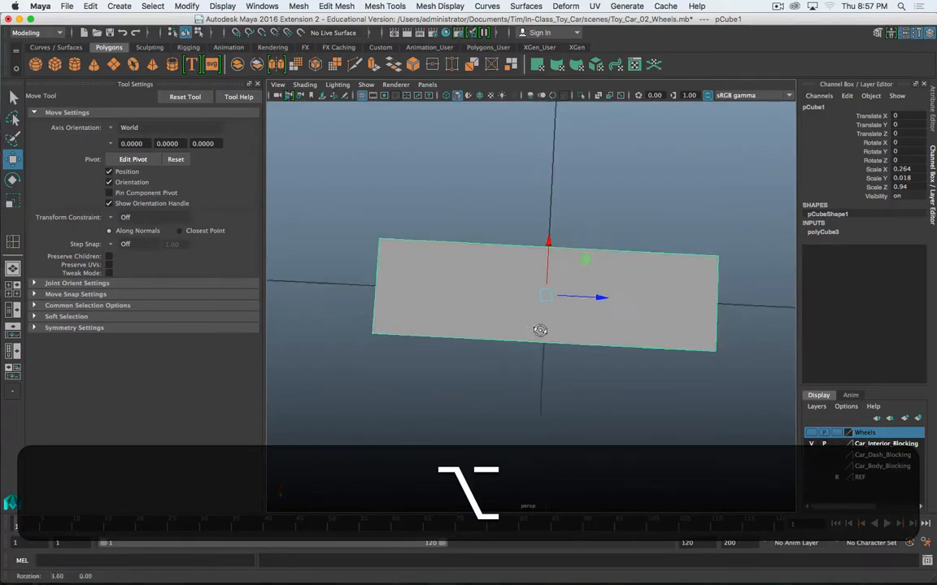
pyautogui.press('alt+super+period')
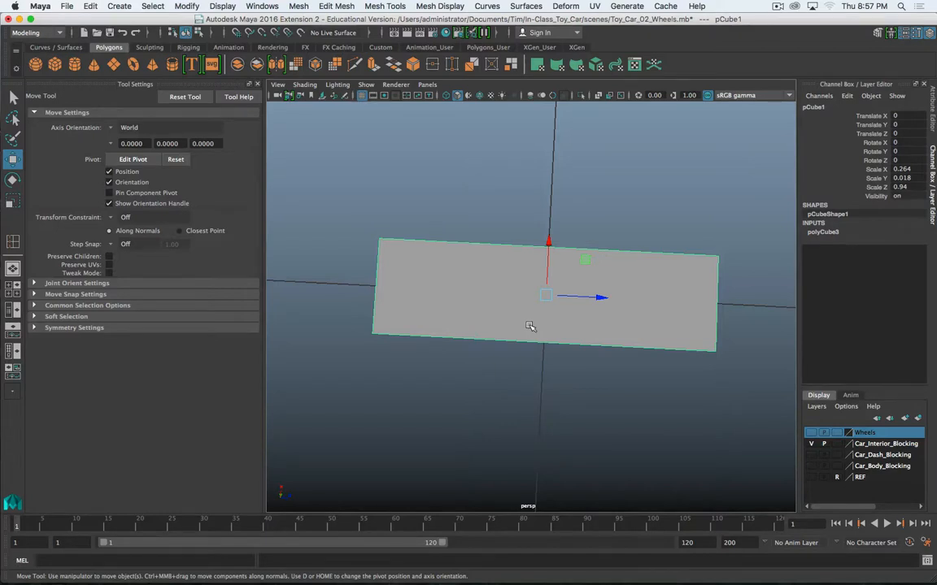
pyautogui.keyDown('alt'); pyautogui.moveTo(496, 298); pyautogui.dragTo(471, 331); pyautogui.keyUp('alt')
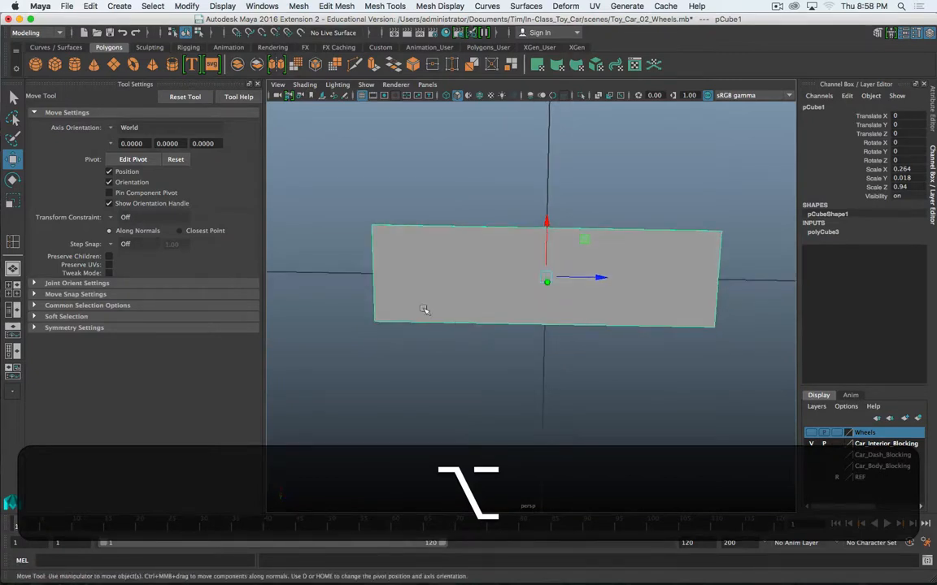
pyautogui.moveTo(1, 96); pyautogui.dragTo(220, 126)
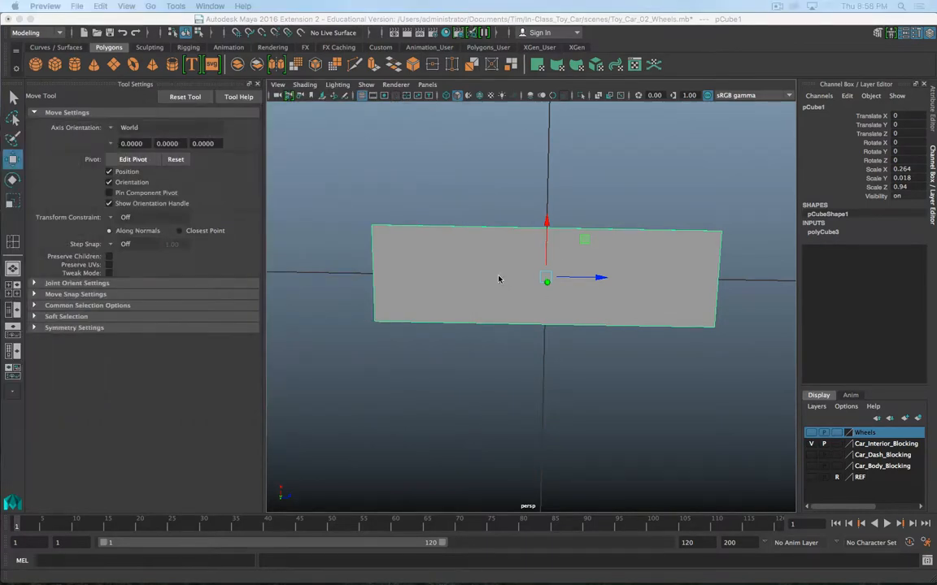
# Delete the spoke's four thin side faces and its bottom face, keeping only the top face
pyautogui.keyDown('alt'); pyautogui.moveTo(498, 279); pyautogui.dragTo(502, 265); pyautogui.keyUp('alt')
pyautogui.moveTo(468, 264); pyautogui.dragTo(469, 314, button='right')
pyautogui.keyDown('alt'); pyautogui.moveTo(468, 314); pyautogui.dragTo(353, 555); pyautogui.keyUp('alt')
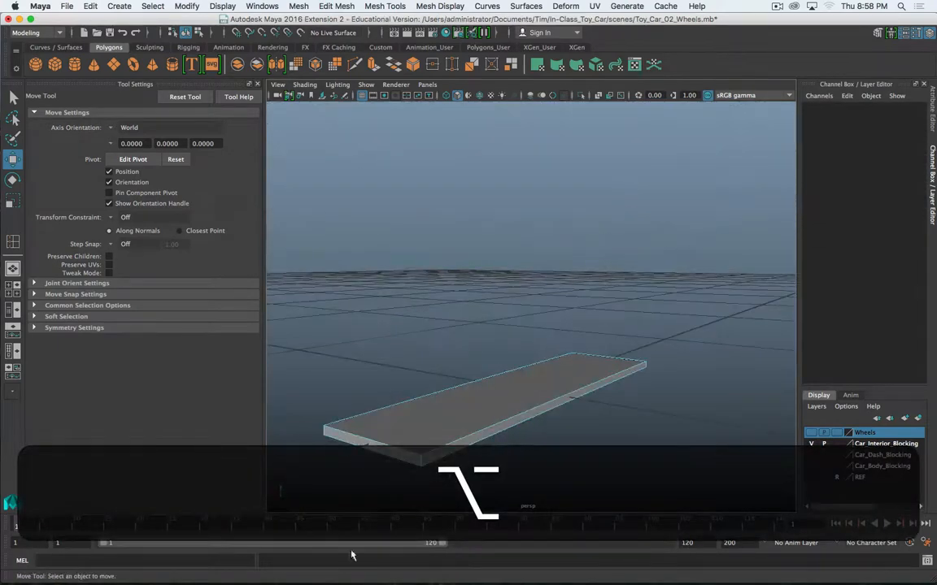
pyautogui.click(387, 450)
pyautogui.keyDown('alt'); pyautogui.moveTo(387, 450); pyautogui.dragTo(508, 377); pyautogui.keyUp('alt')
pyautogui.moveTo(574, 264)
pyautogui.mouseDown(button='right')
pyautogui.moveTo(604, 278)
pyautogui.moveTo(625, 253)
pyautogui.moveTo(499, 323)
pyautogui.moveTo(574, 265)
pyautogui.mouseUp(button='right')
pyautogui.keyDown('alt'); pyautogui.moveTo(559, 347); pyautogui.dragTo(598, 319); pyautogui.keyUp('alt')
pyautogui.click(413, 330)
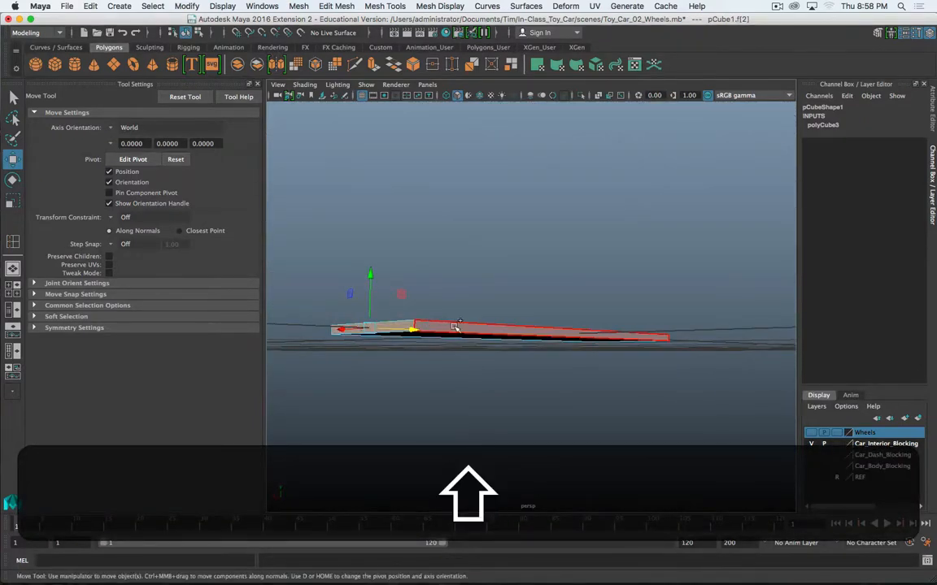
pyautogui.keyDown('alt'); pyautogui.keyDown('shift'); pyautogui.moveTo(456, 327); pyautogui.dragTo(594, 342); pyautogui.keyUp('shift'); pyautogui.keyUp('alt')
pyautogui.hotkey('shift', 'Delete')
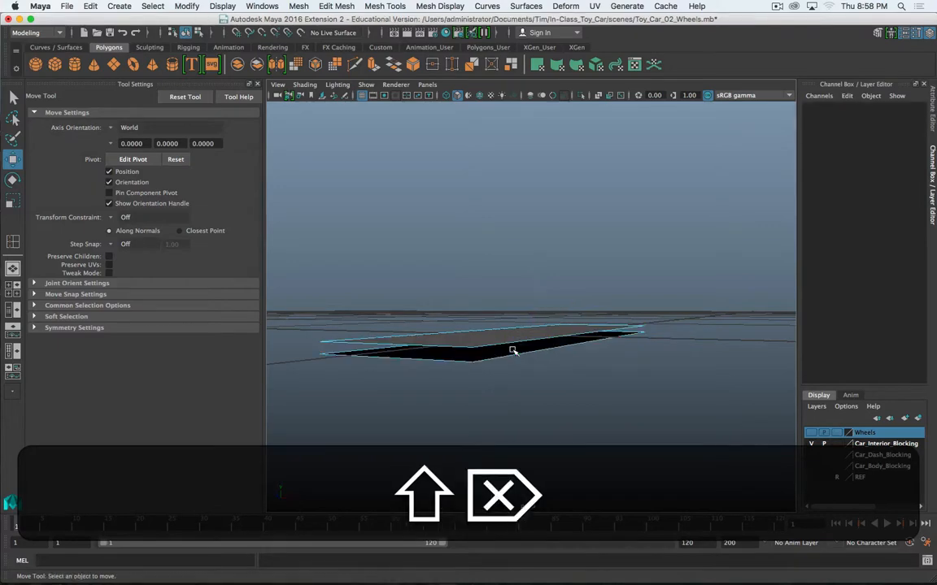
pyautogui.hotkey('alt', 'Delete')
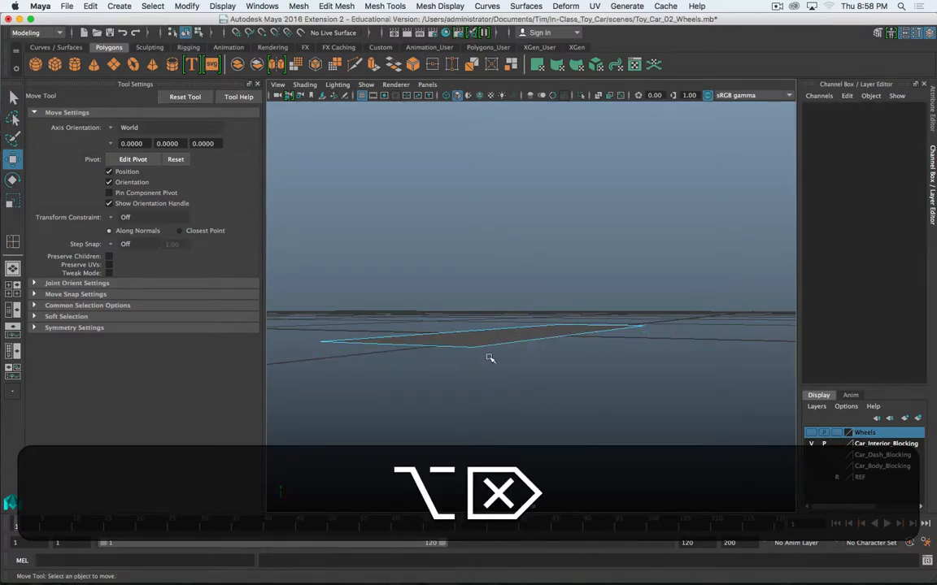
pyautogui.keyDown('alt'); pyautogui.moveTo(489, 356); pyautogui.dragTo(638, 359); pyautogui.keyUp('alt')
pyautogui.click(637, 359)
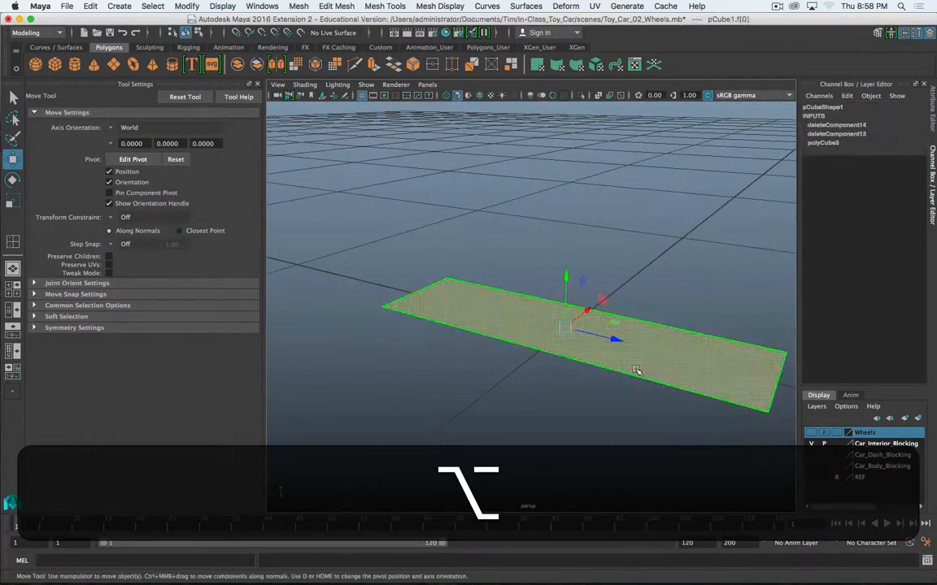
pyautogui.click(932, 123)
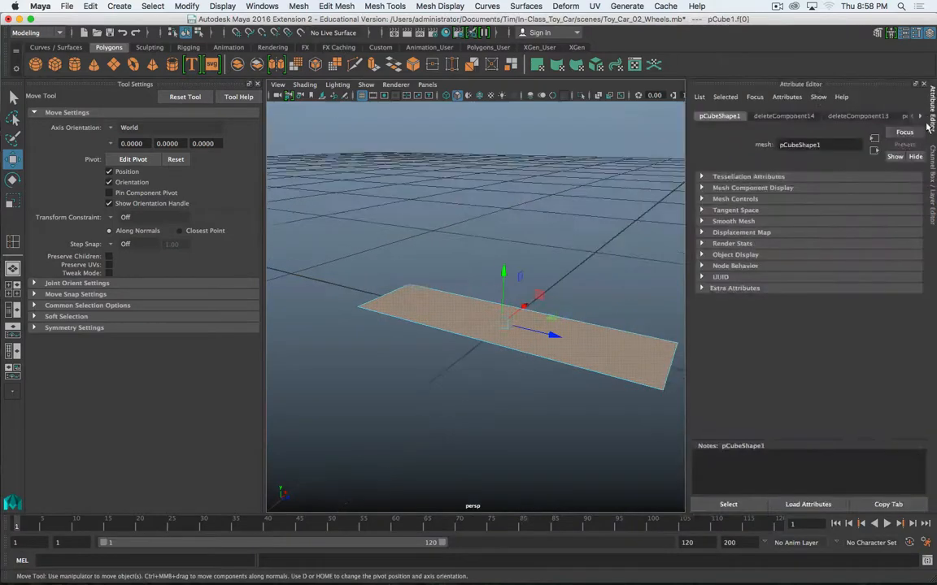
pyautogui.click(932, 156)
pyautogui.press('Tab')
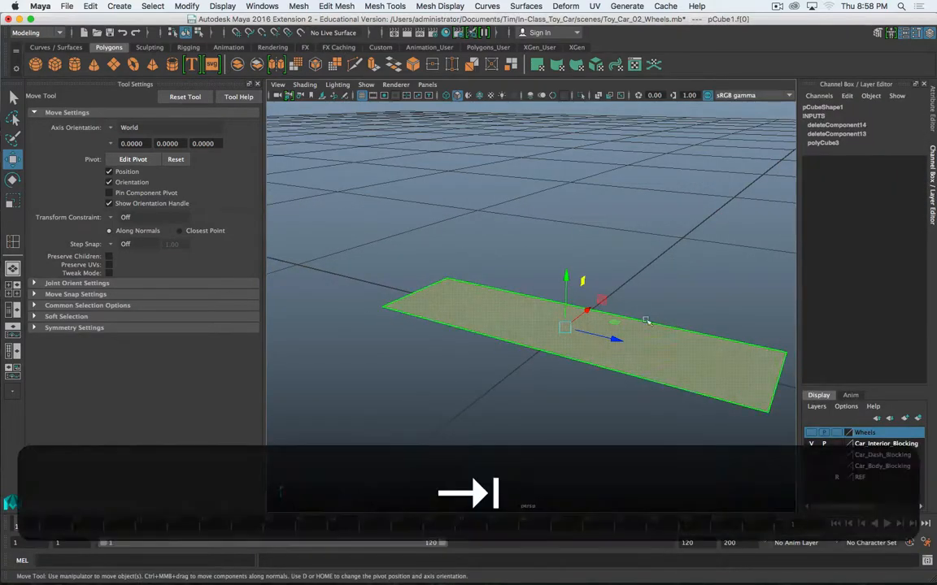
# Center the flat spoke's pivot in object mode and snap it vertically onto the grid, at about Translate Y -0.009
pyautogui.moveTo(667, 265); pyautogui.dragTo(720, 247, button='right')
pyautogui.keyDown('alt'); pyautogui.moveTo(649, 368); pyautogui.dragTo(627, 351); pyautogui.keyUp('alt')
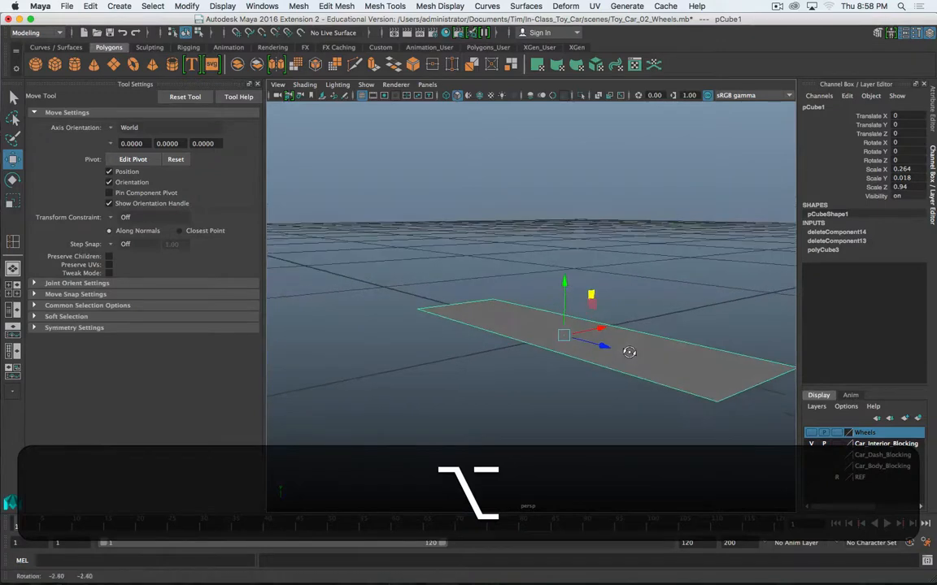
pyautogui.click(187, 6)
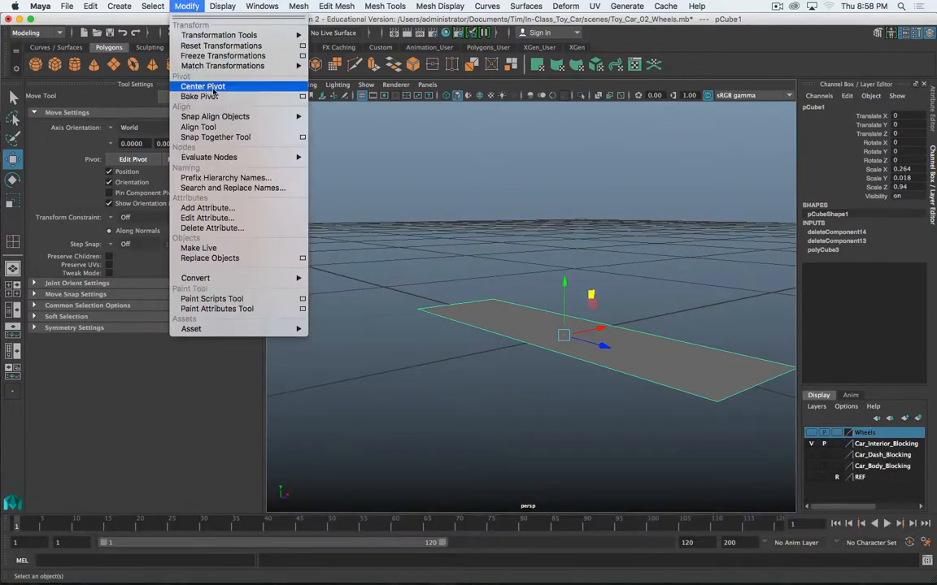
pyautogui.click(209, 84)
pyautogui.click(235, 33)
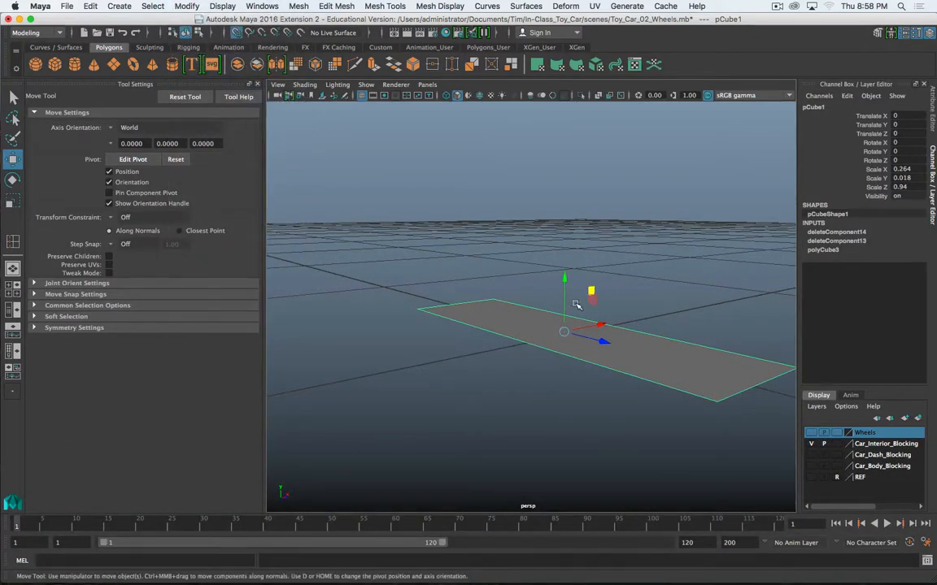
pyautogui.moveTo(567, 297); pyautogui.dragTo(565, 316)
# Taper the spoke by scaling the short edge at its negative Z end to about 0.81 in X
pyautogui.keyDown('alt'); pyautogui.moveTo(433, 285); pyautogui.dragTo(500, 377); pyautogui.keyUp('alt')
pyautogui.keyDown('alt'); pyautogui.moveTo(471, 326); pyautogui.dragTo(476, 305); pyautogui.keyUp('alt')
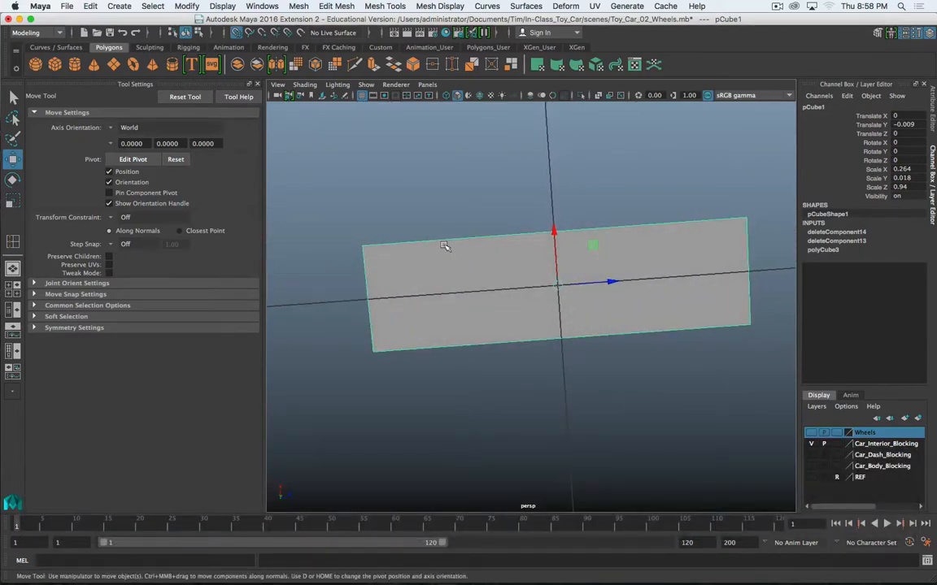
pyautogui.keyDown('alt'); pyautogui.moveTo(445, 246); pyautogui.dragTo(484, 278); pyautogui.keyUp('alt')
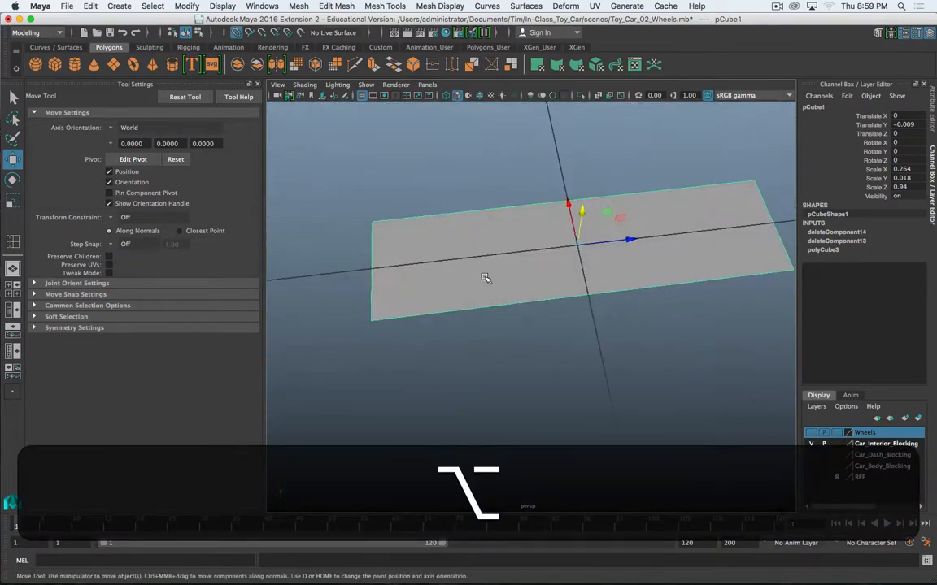
pyautogui.keyDown('alt'); pyautogui.moveTo(557, 269); pyautogui.dragTo(543, 287); pyautogui.keyUp('alt')
pyautogui.moveTo(469, 257); pyautogui.dragTo(471, 227, button='right')
pyautogui.keyDown('alt'); pyautogui.moveTo(626, 277); pyautogui.dragTo(577, 291); pyautogui.keyUp('alt')
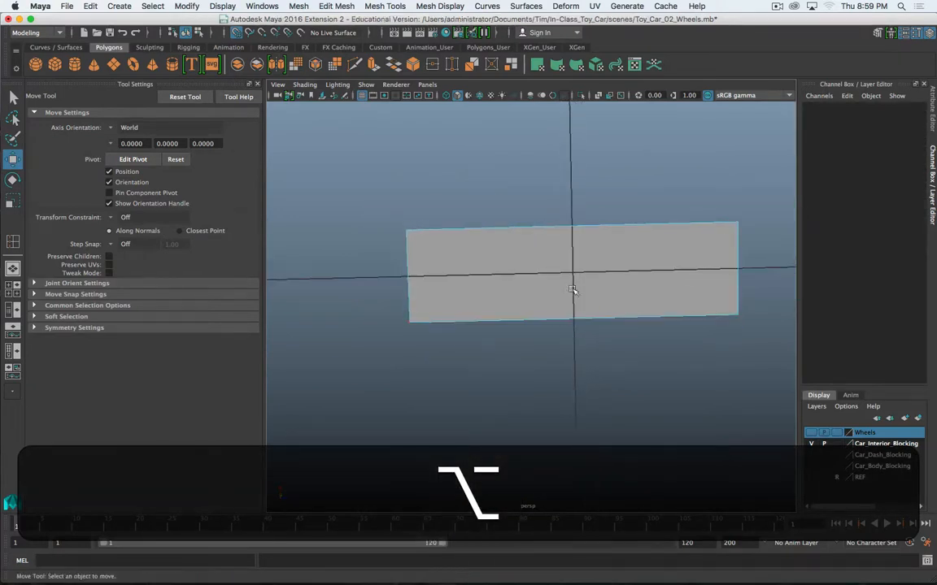
pyautogui.click(408, 257)
pyautogui.press('r')
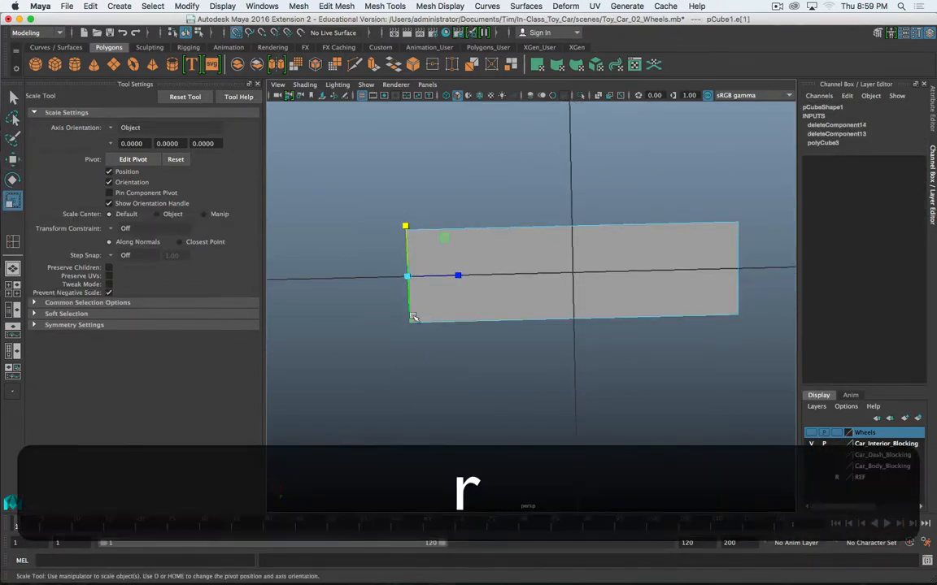
pyautogui.moveTo(411, 222); pyautogui.dragTo(406, 235)
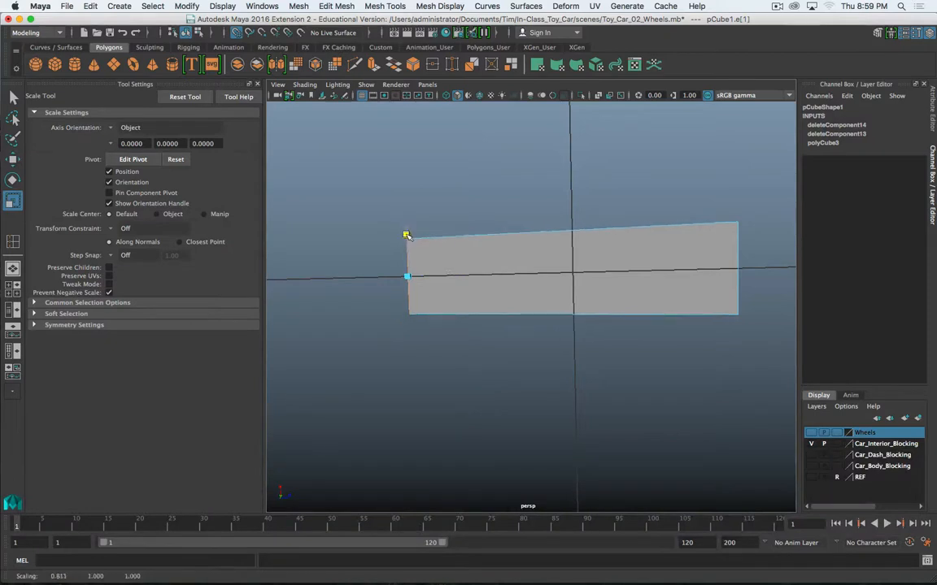
# Switch to Preview to examine the spokes and their holes in Steering_Wheel.jpg, and return to Maya
pyautogui.keyDown('alt'); pyautogui.moveTo(560, 266); pyautogui.dragTo(528, 271); pyautogui.keyUp('alt')
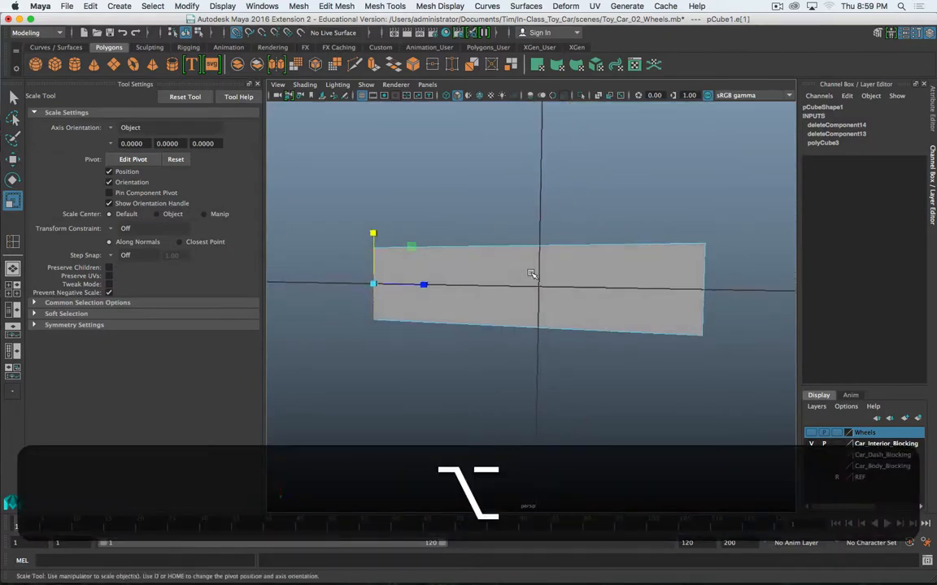
pyautogui.moveTo(2, 77)
pyautogui.mouseDown()
pyautogui.moveTo(308, 65)
pyautogui.moveTo(276, 79)
pyautogui.moveTo(253, 71)
pyautogui.moveTo(0, 79)
pyautogui.mouseUp()
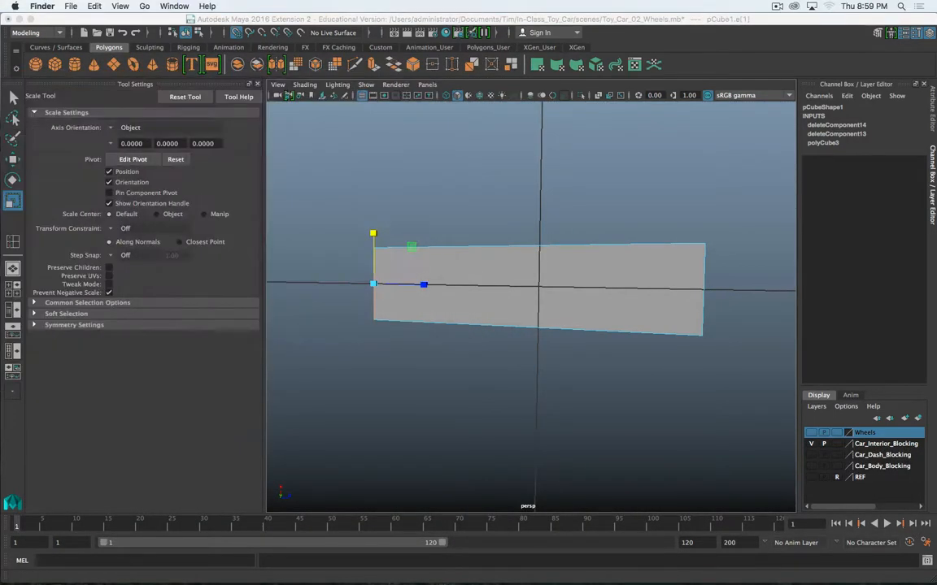
pyautogui.press('super+Tab')
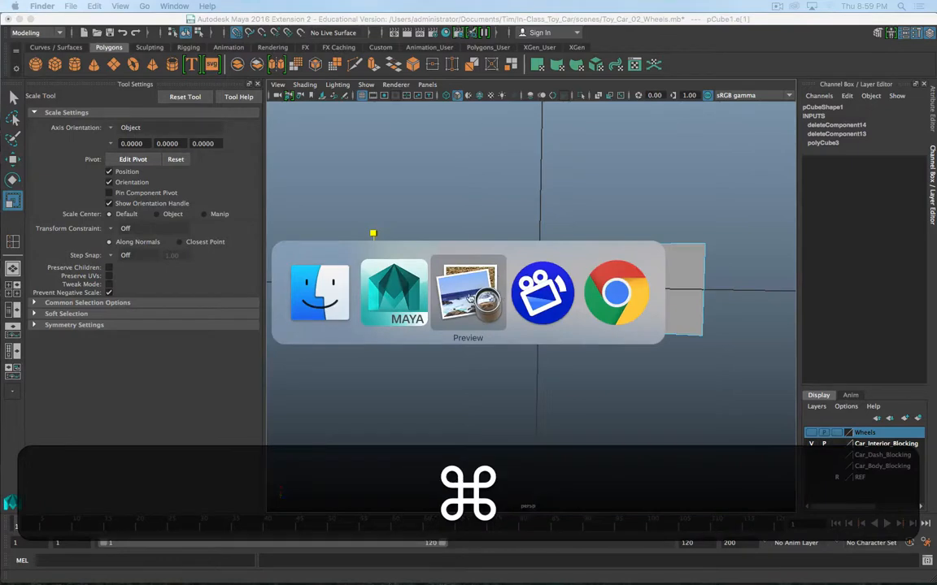
pyautogui.click(497, 295)
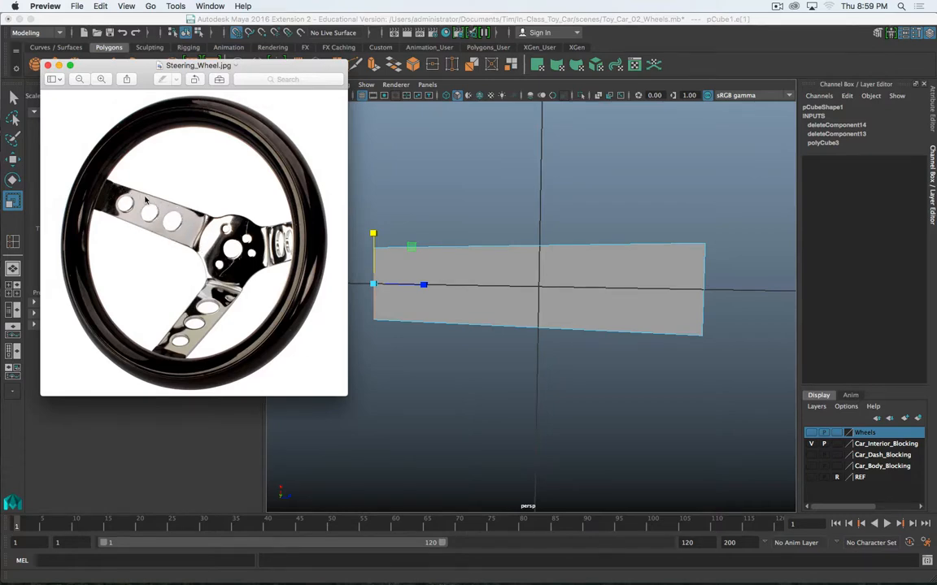
pyautogui.moveTo(244, 66); pyautogui.dragTo(0, 71)
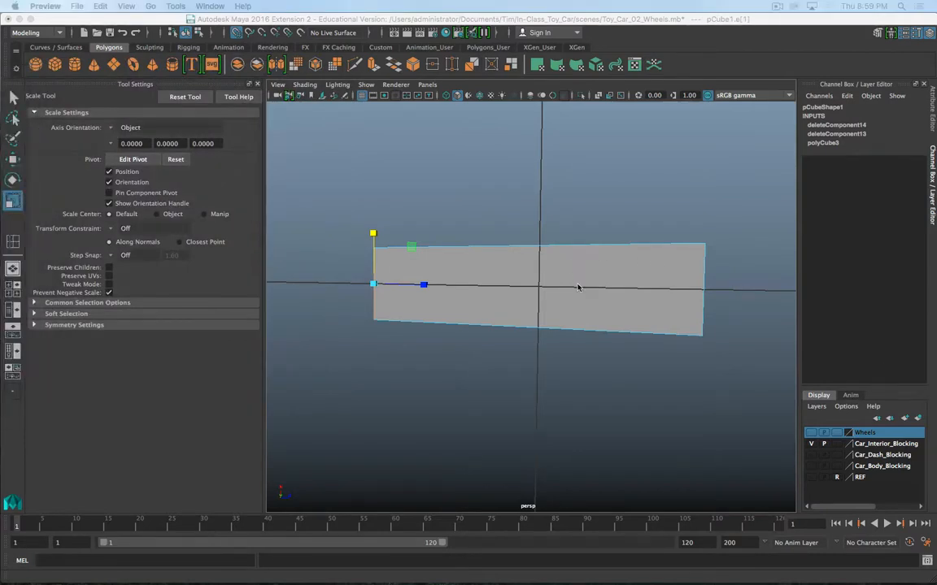
pyautogui.click(525, 254)
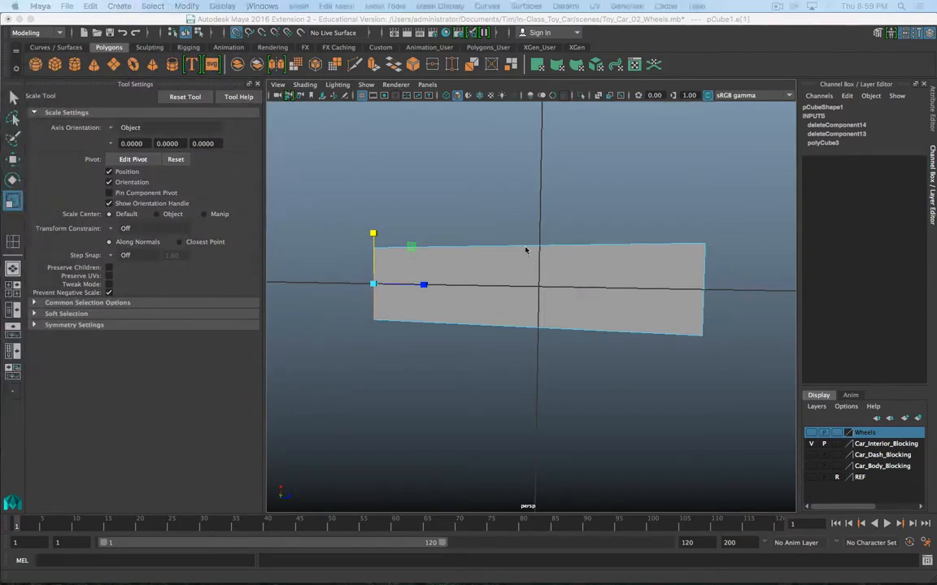
# Insert three evenly spaced edge loops running lengthwise along the spoke, using the multiple edge loops option
pyautogui.moveTo(521, 248); pyautogui.dragTo(504, 324, button='right')
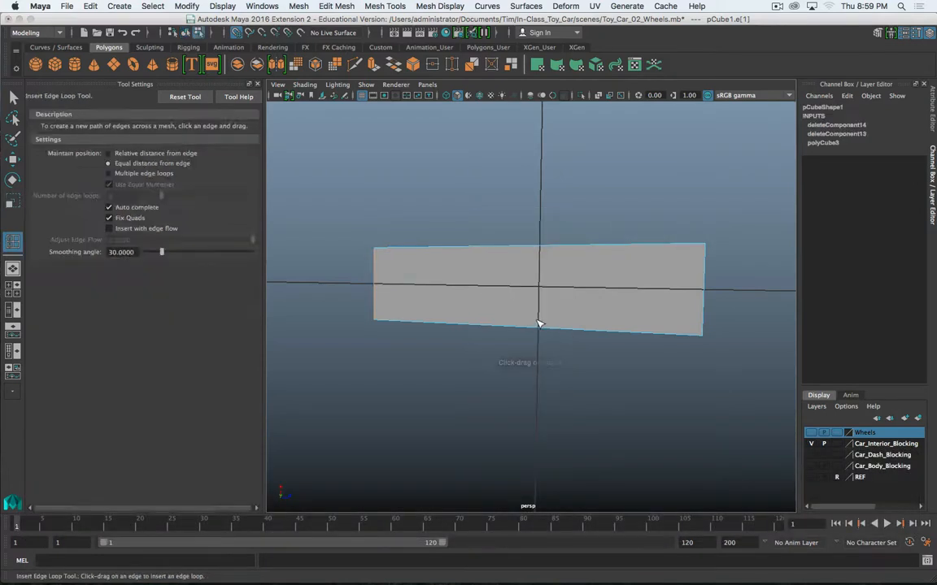
pyautogui.click(144, 174)
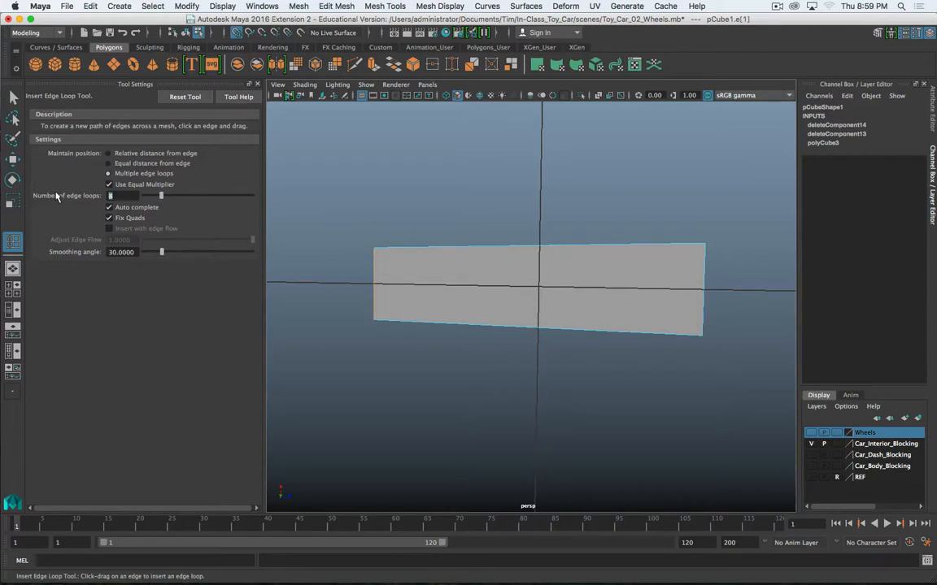
pyautogui.write('3')
pyautogui.click(377, 268)
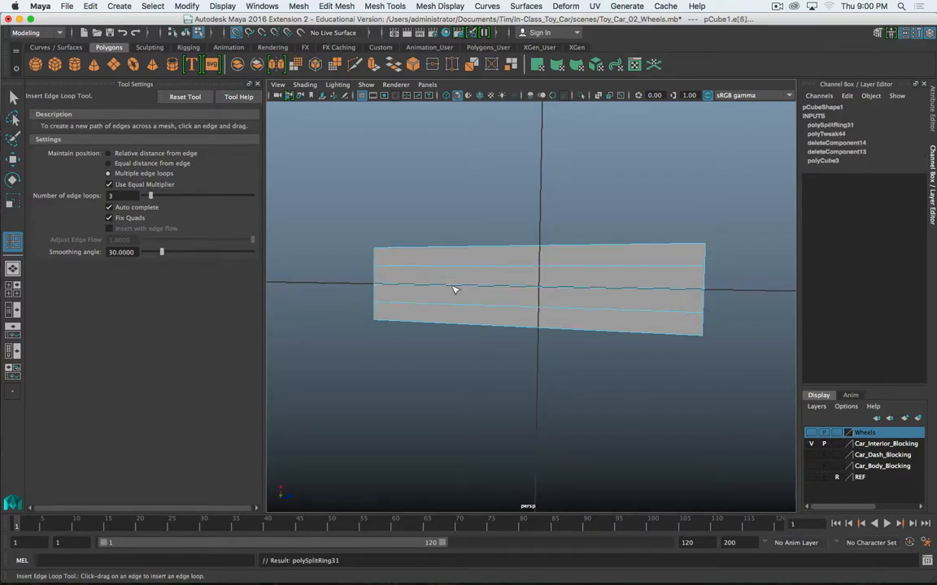
# Scale the two outer lengthwise edge loops apart in X, close to the spoke's long borders
pyautogui.press('w')
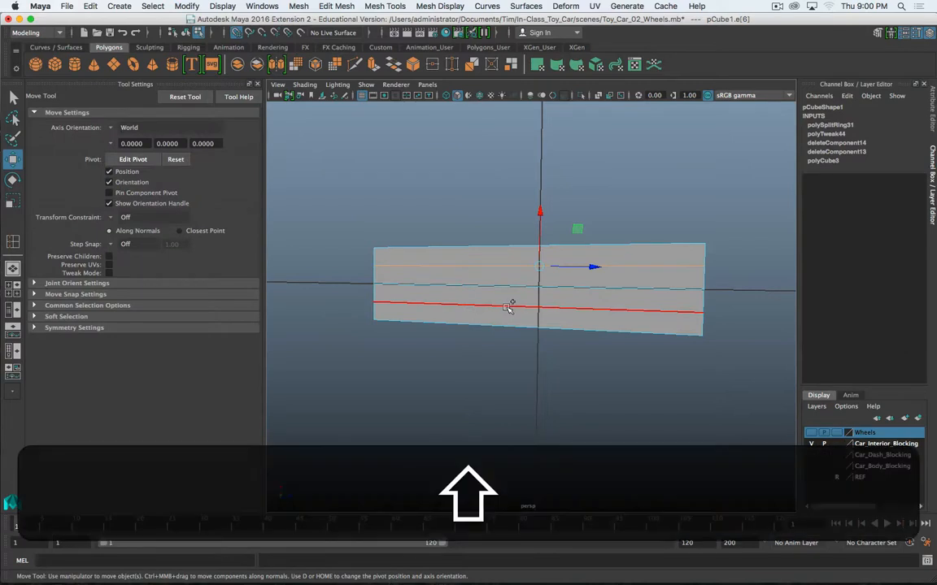
pyautogui.press('r')
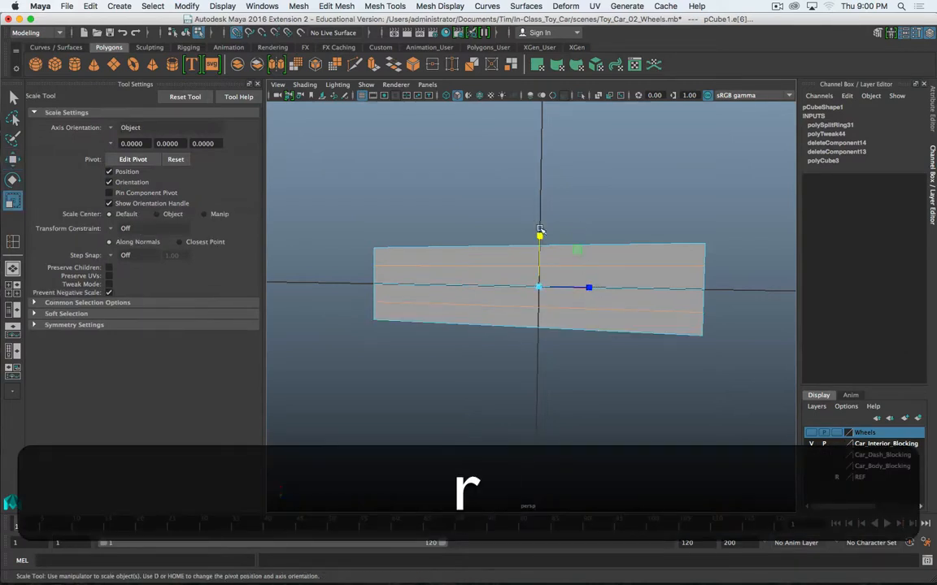
pyautogui.moveTo(539, 235); pyautogui.dragTo(541, 203)
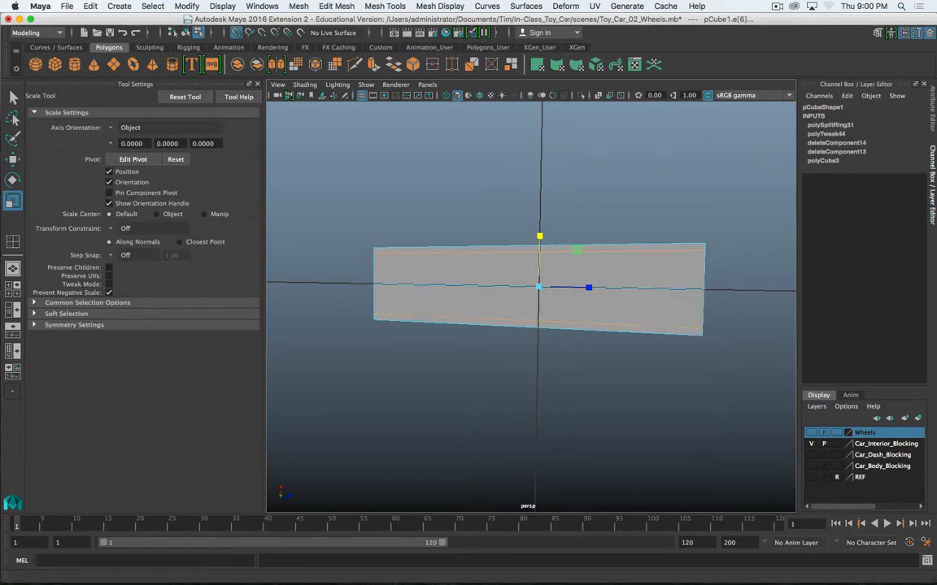
# Switch to Preview to examine the margins around the spoke holes in Steering_Wheel.jpg, and return to Maya
pyautogui.press('super+Tab')
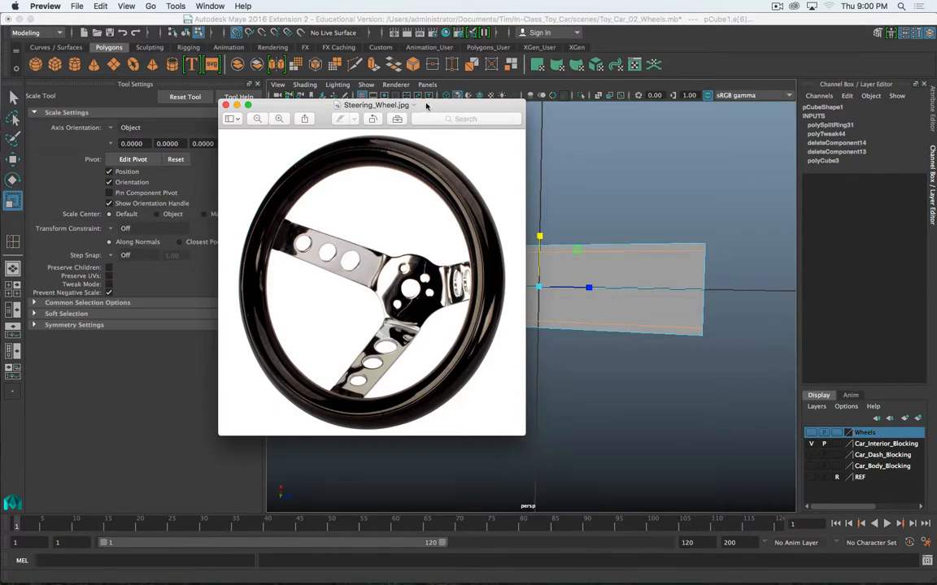
pyautogui.press('super+w')
pyautogui.moveTo(559, 83); pyautogui.dragTo(525, 98)
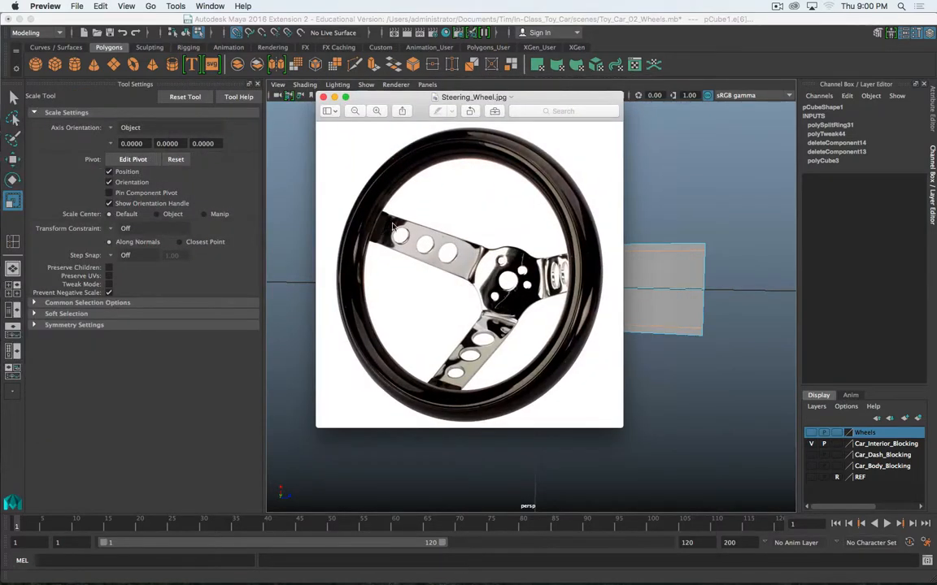
pyautogui.press('super+w')
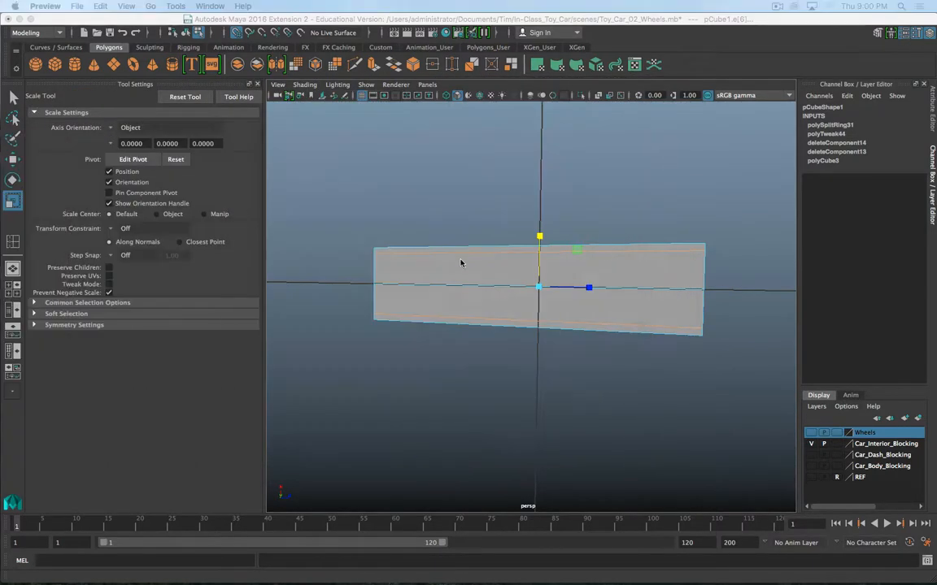
# Insert one crosswise edge loop close to each short end of the spoke, using the relative distance from edge option
pyautogui.click(296, 211)
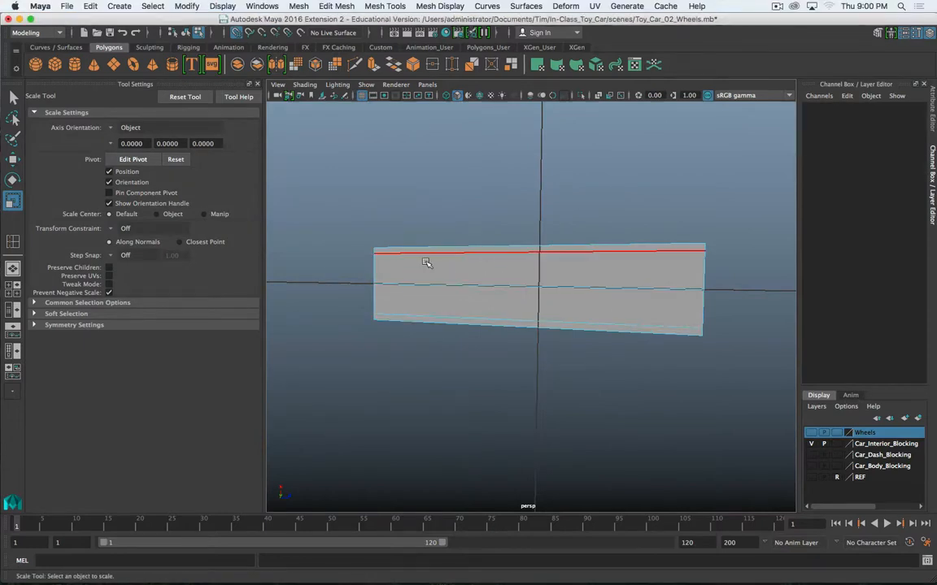
pyautogui.keyDown('shift'); pyautogui.moveTo(432, 263); pyautogui.dragTo(422, 339, button='right'); pyautogui.keyUp('shift')
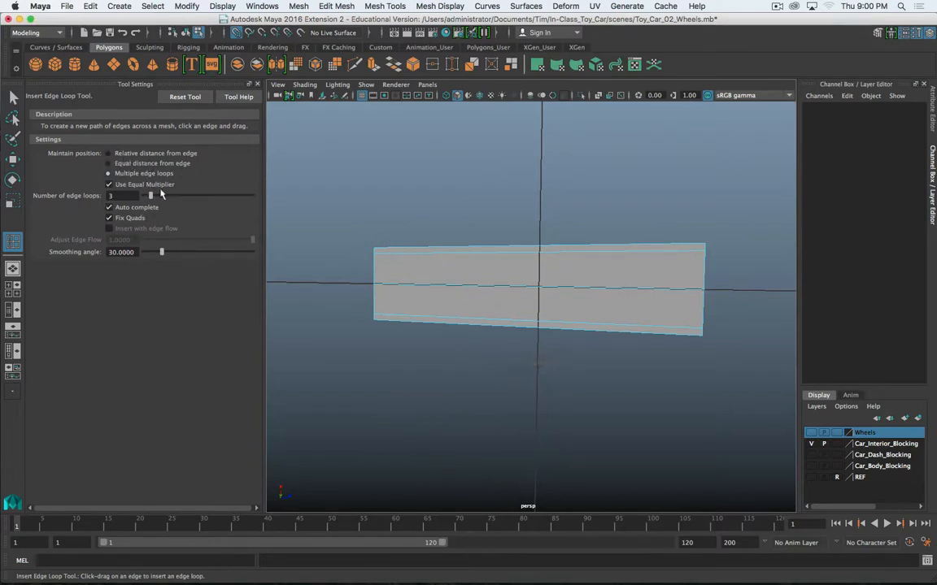
pyautogui.click(170, 154)
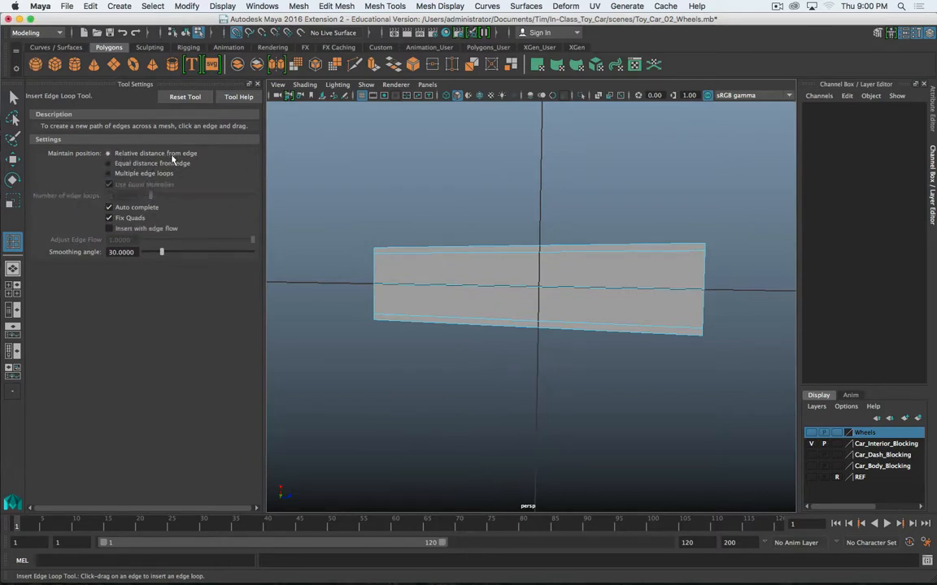
pyautogui.click(381, 258)
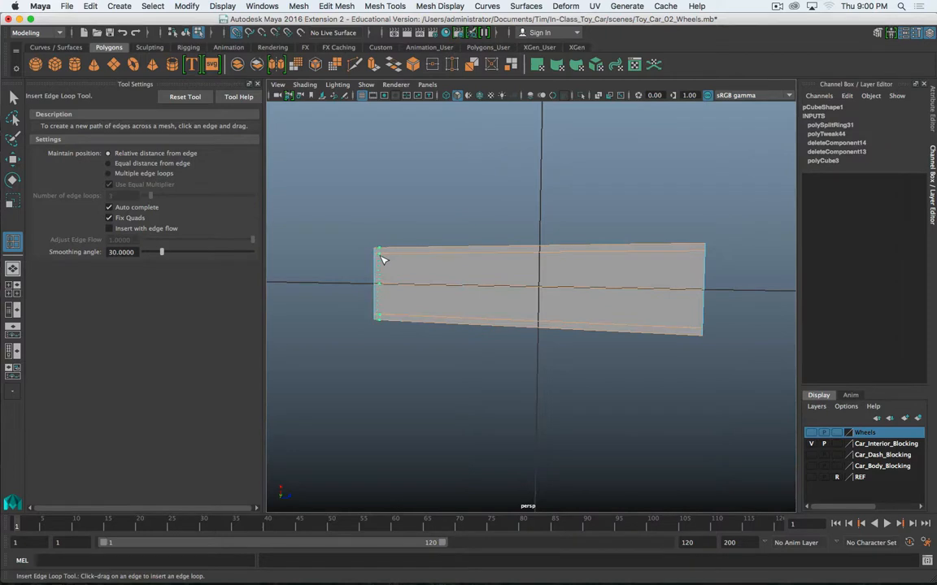
pyautogui.click(382, 259)
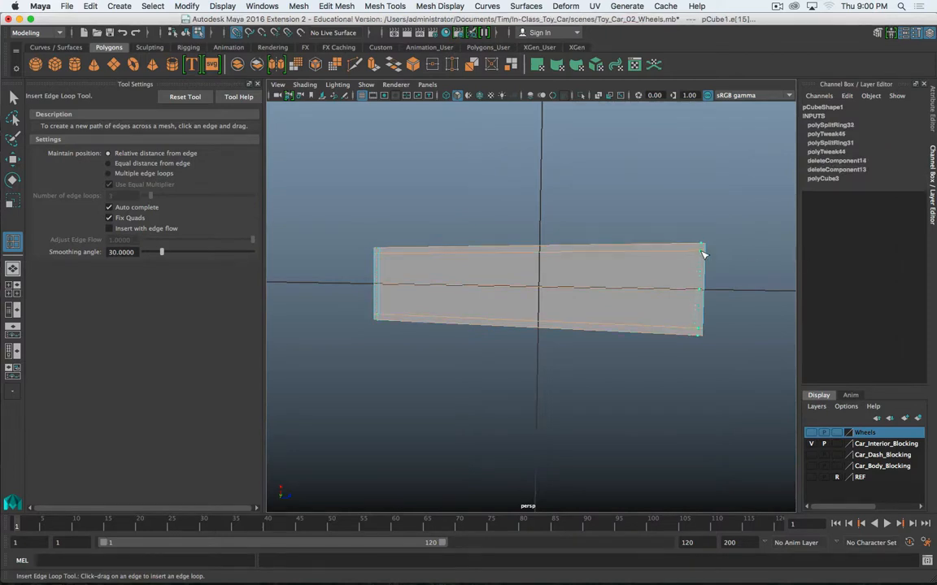
pyautogui.click(702, 254)
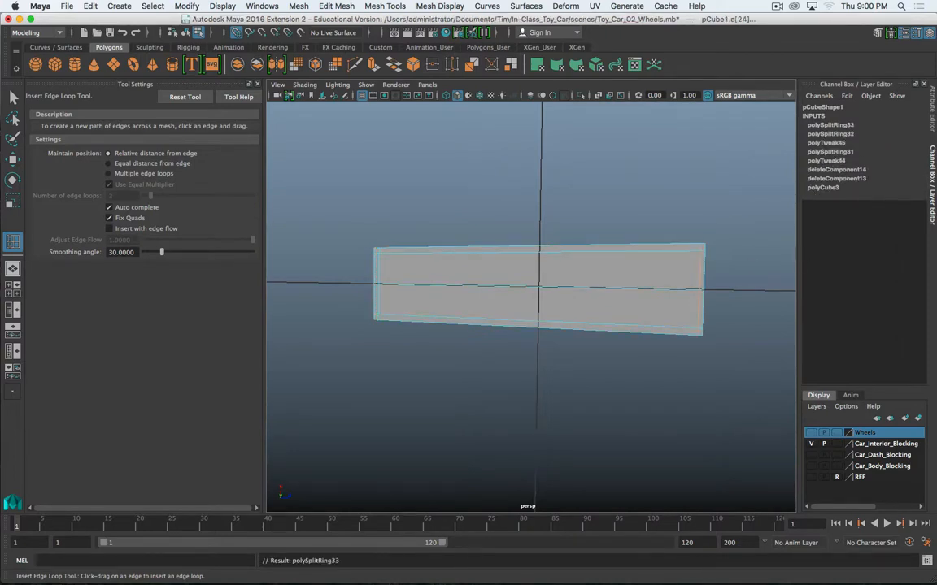
# Check the three spoke holes in Steering_Wheel.jpg and insert seven evenly spaced crosswise edge loops along the spoke in Maya
pyautogui.moveTo(342, 140); pyautogui.dragTo(465, 132)
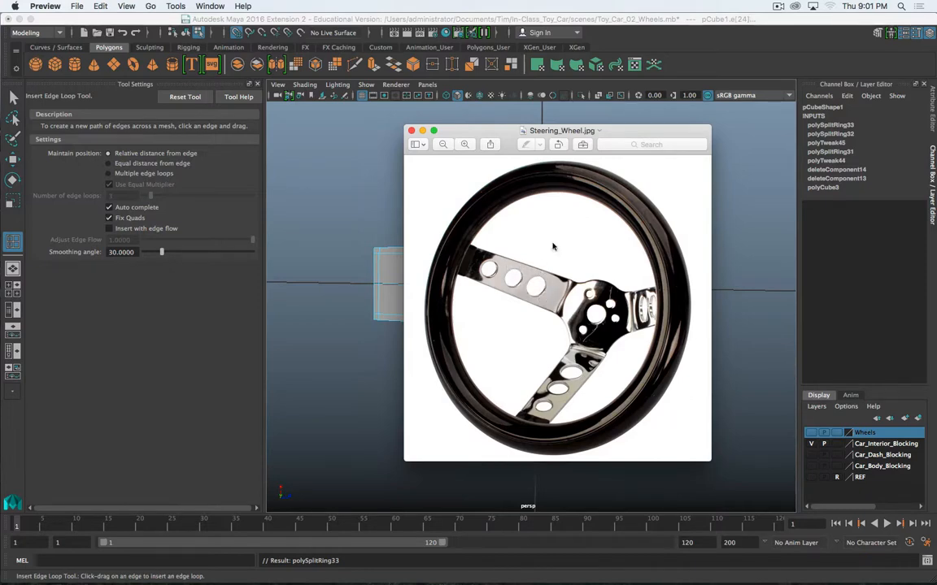
pyautogui.moveTo(621, 134); pyautogui.dragTo(0, 105)
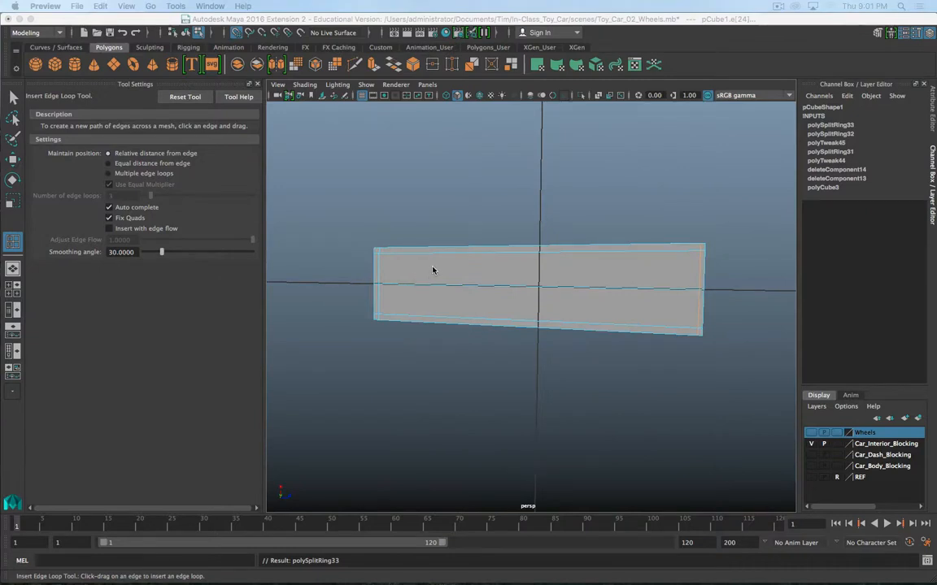
pyautogui.click(130, 173)
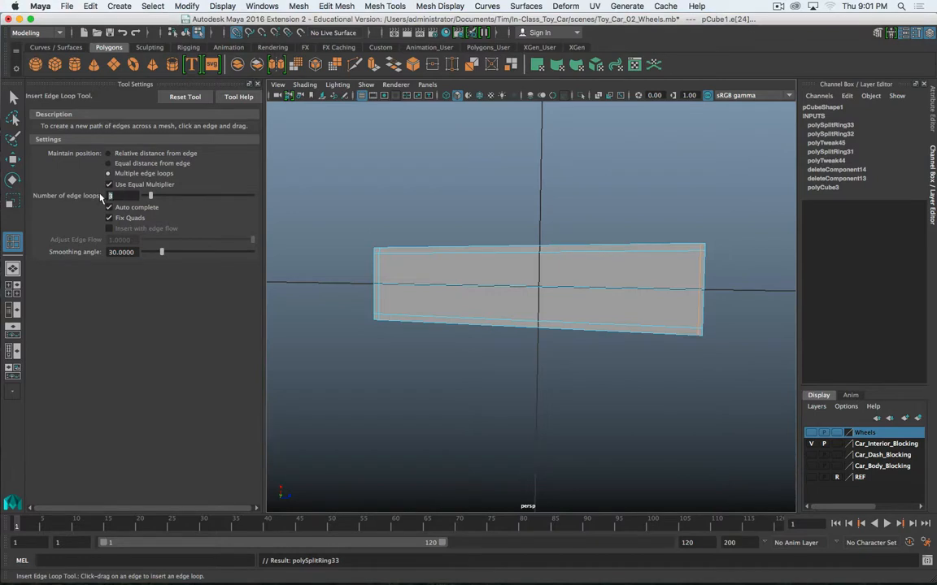
pyautogui.write('7')
pyautogui.click(472, 287)
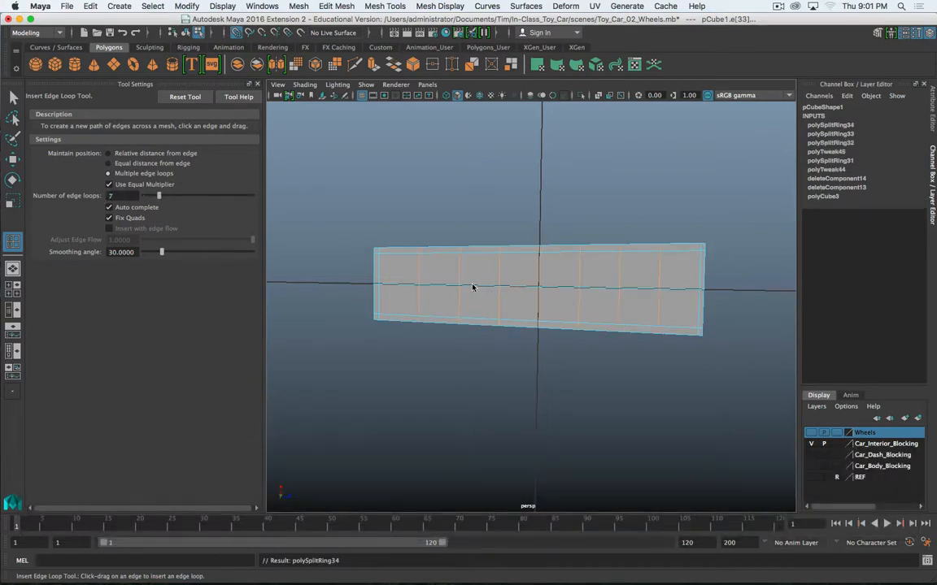
# Check the first hole's area by selecting a two-by-two block of faces, one row in from the spoke's narrow end
pyautogui.press('w')
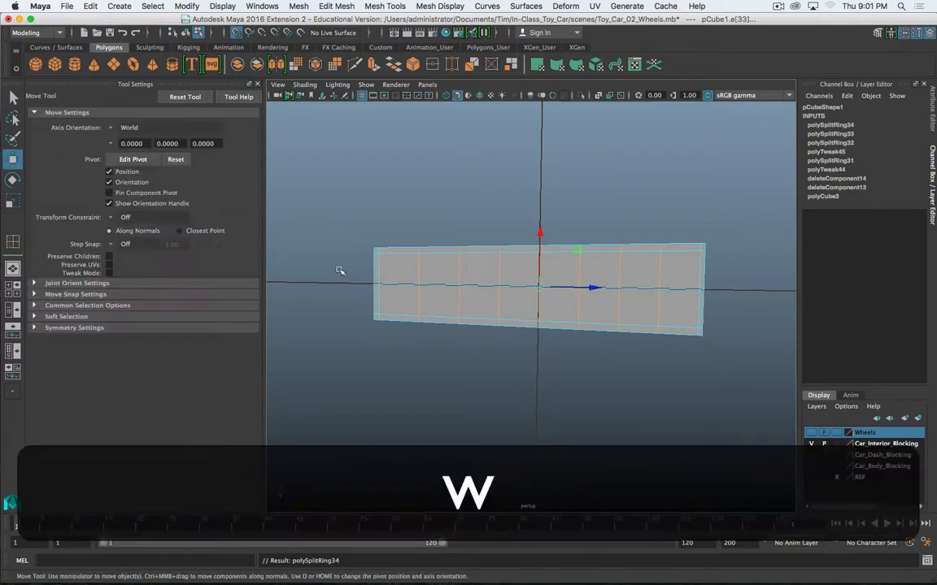
pyautogui.moveTo(472, 264); pyautogui.dragTo(474, 295, button='right')
pyautogui.click(492, 299)
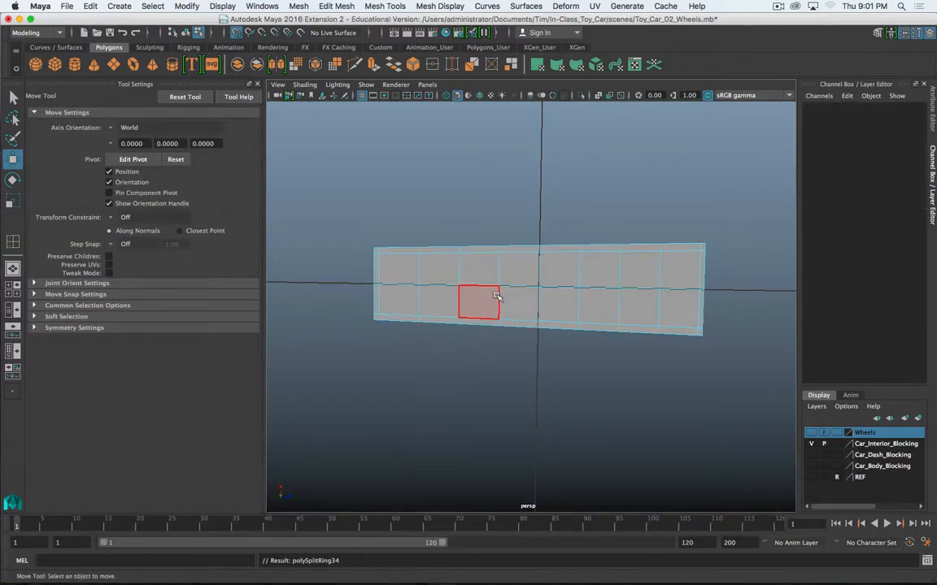
pyautogui.click(443, 270)
pyautogui.keyDown('shift'); pyautogui.click(448, 305); pyautogui.keyUp('shift')
pyautogui.keyDown('shift'); pyautogui.click(485, 302); pyautogui.keyUp('shift')
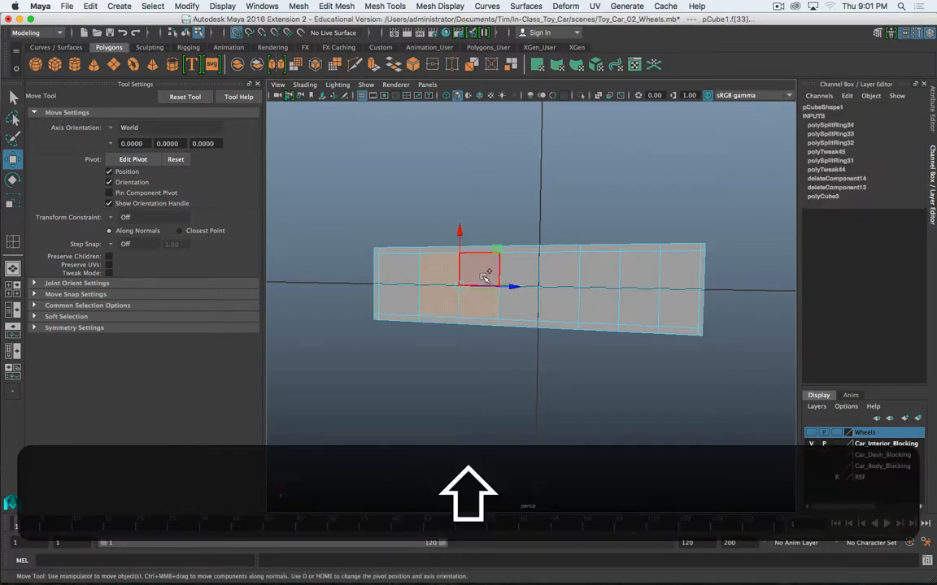
pyautogui.keyDown('shift'); pyautogui.click(485, 271); pyautogui.keyUp('shift')
# Check the middle hole's area by selecting the two-by-two block of faces at the spoke's centre
pyautogui.click(517, 273)
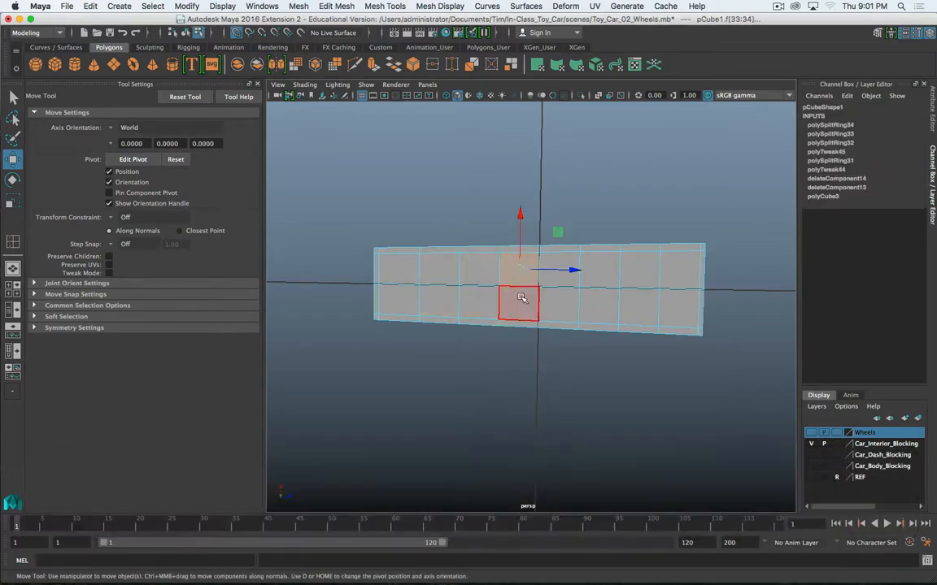
pyautogui.keyDown('shift'); pyautogui.click(522, 299); pyautogui.keyUp('shift')
pyautogui.keyDown('shift'); pyautogui.click(553, 305); pyautogui.keyUp('shift')
pyautogui.keyDown('shift'); pyautogui.click(556, 276); pyautogui.keyUp('shift')
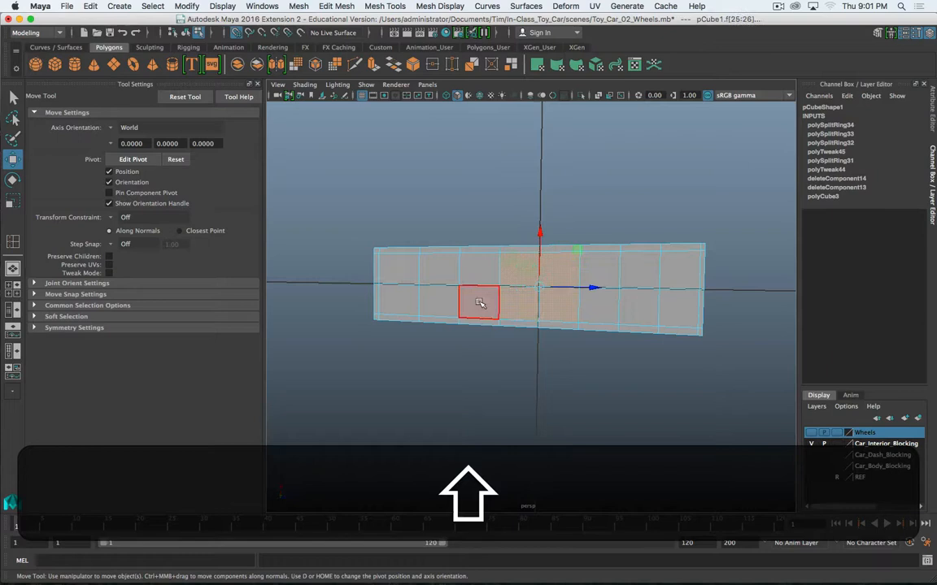
# Check the third hole's area by selecting the two-by-two block of faces toward the spoke's wide end, undoing any accidental move
pyautogui.click(600, 323)
pyautogui.keyDown('shift'); pyautogui.click(627, 309); pyautogui.keyUp('shift')
pyautogui.press('z')
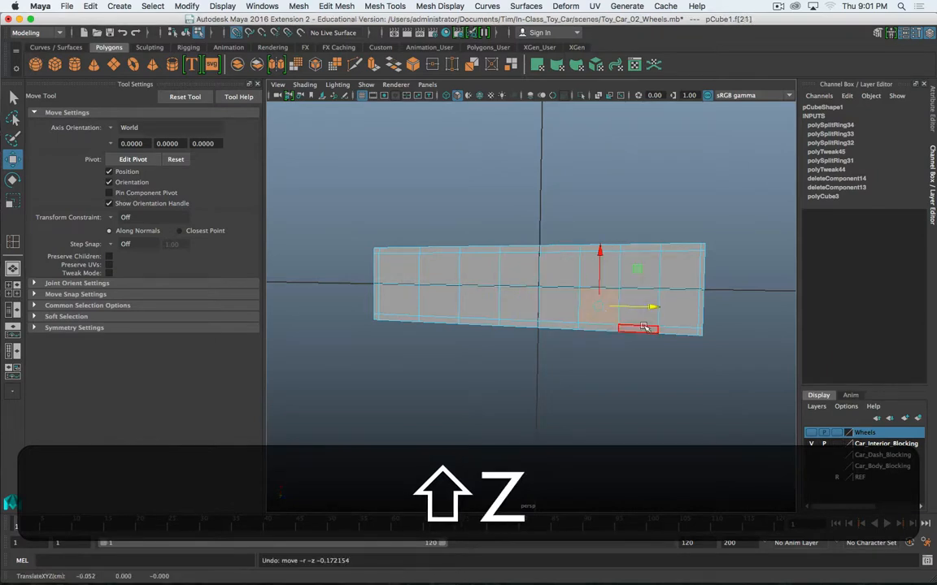
pyautogui.keyDown('shift'); pyautogui.click(653, 319); pyautogui.keyUp('shift')
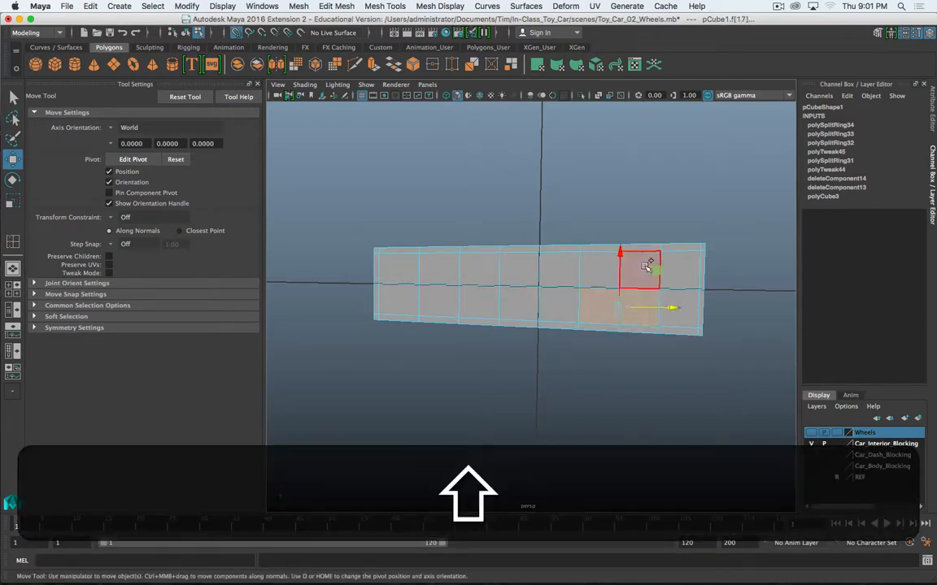
pyautogui.keyDown('shift'); pyautogui.click(641, 267); pyautogui.keyUp('shift')
pyautogui.keyDown('shift'); pyautogui.click(613, 277); pyautogui.keyUp('shift')
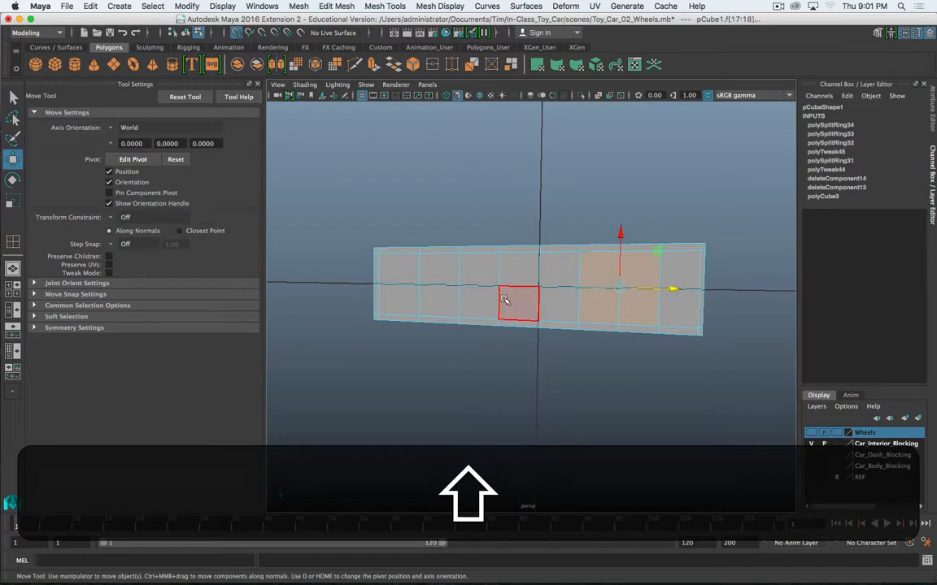
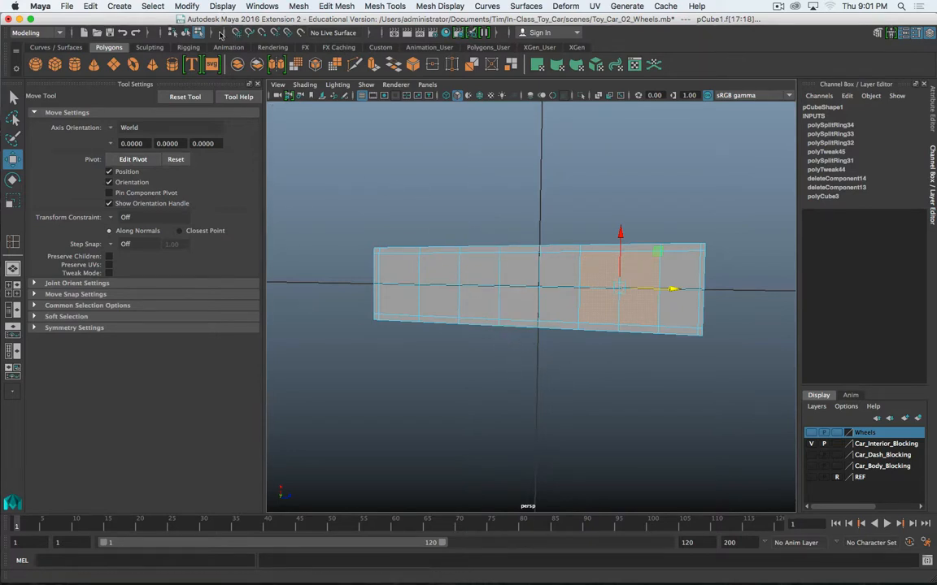
# Create a polygon cylinder at the origin with 8 axis subdivisions and a radius of 0.03
pyautogui.click(75, 66)
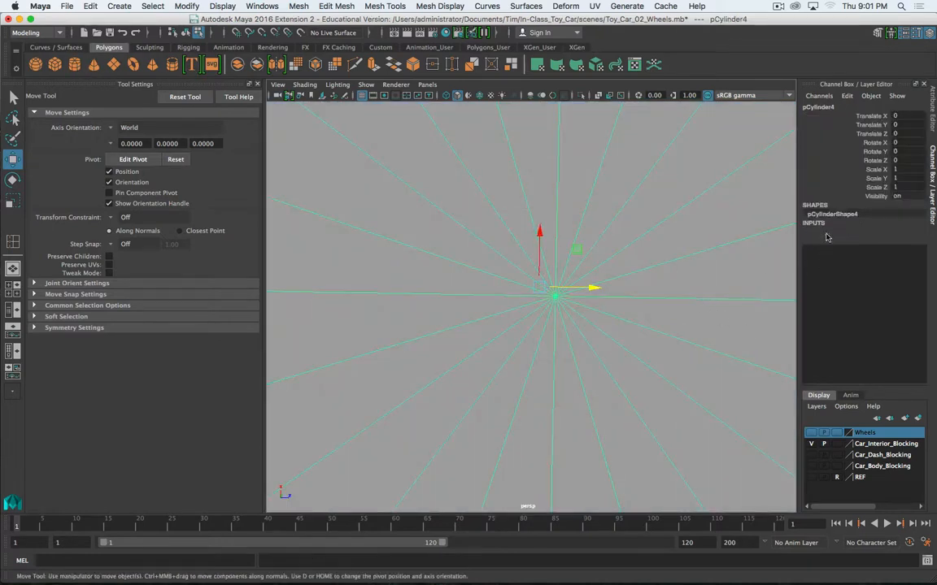
pyautogui.click(898, 258)
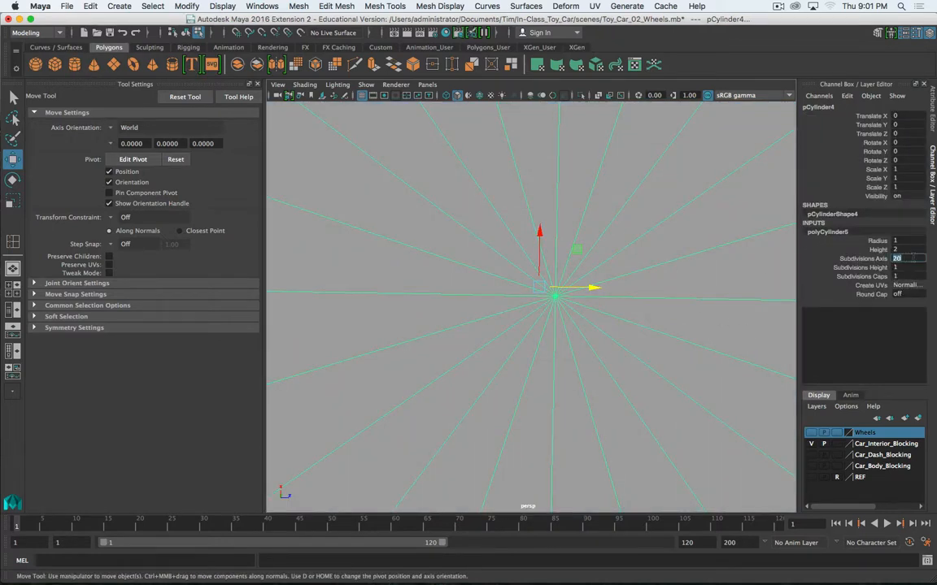
pyautogui.write('8')
pyautogui.press('Return')
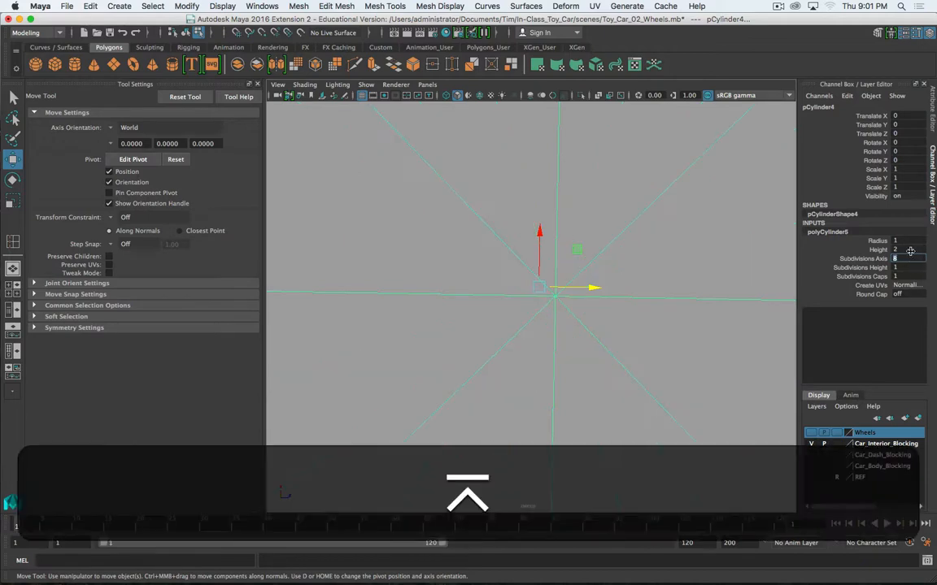
pyautogui.click(882, 241)
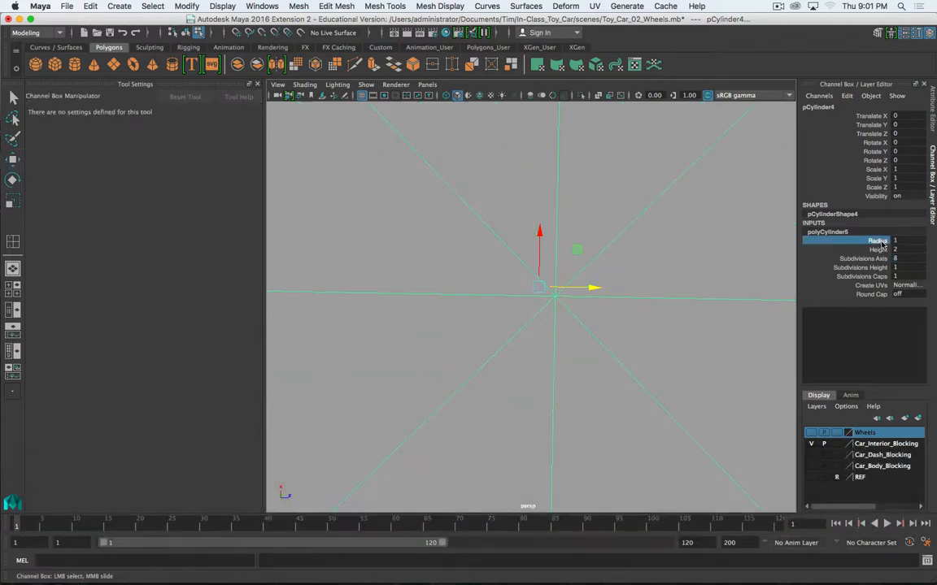
pyautogui.keyDown('ctrl'); pyautogui.moveTo(747, 255); pyautogui.dragTo(650, 267, button='middle'); pyautogui.keyUp('ctrl')
# Show the top view full size, centred on the spoke and cylinder, and hide cameras in it
pyautogui.press('space')
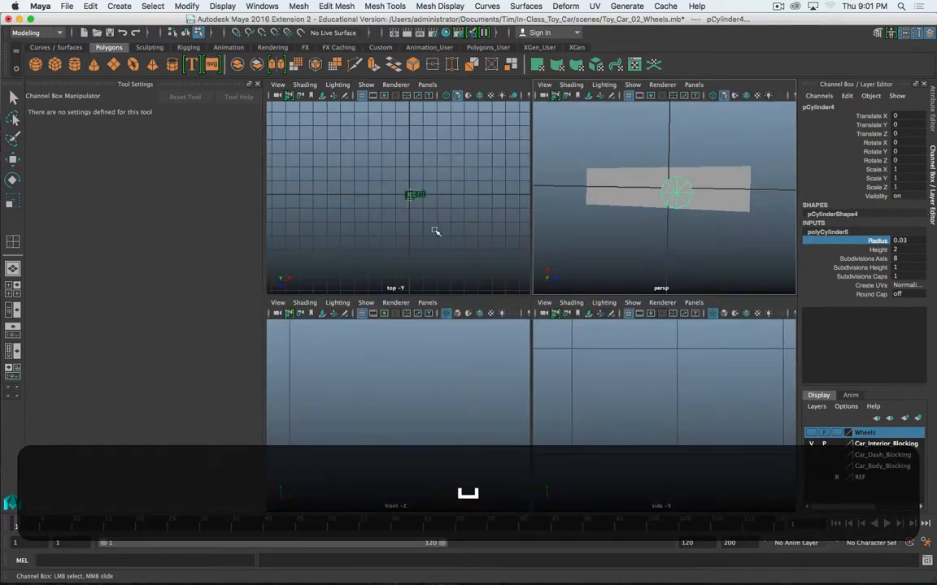
pyautogui.press('space')
pyautogui.scroll(3, 546, 312)
pyautogui.scroll(5, 545, 312)
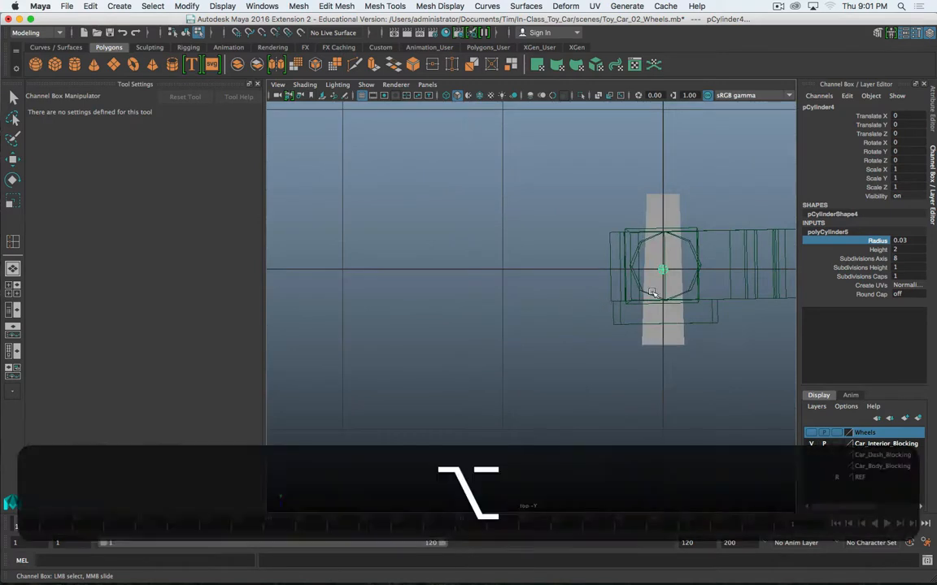
pyautogui.keyDown('alt'); pyautogui.moveTo(676, 304); pyautogui.dragTo(497, 311, button='middle'); pyautogui.keyUp('alt')
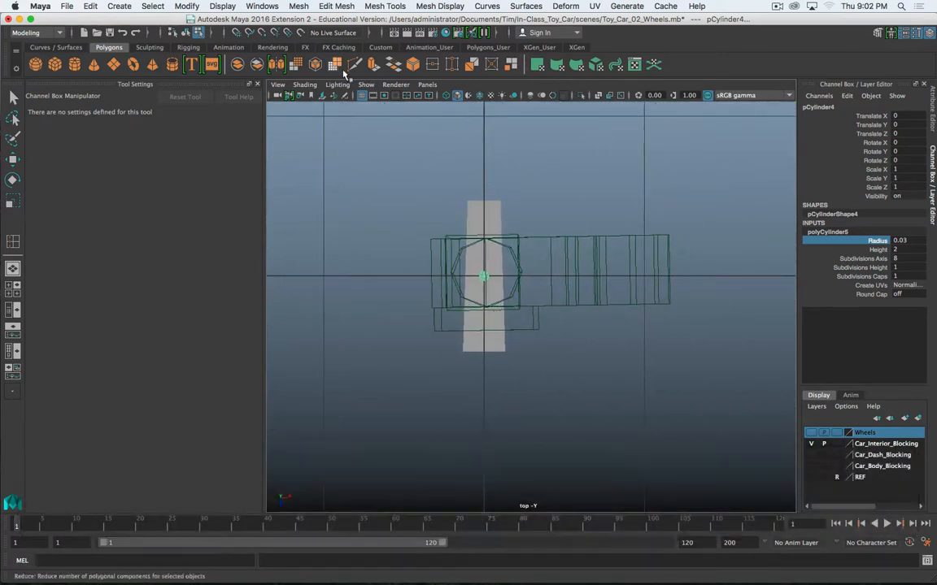
pyautogui.click(306, 85)
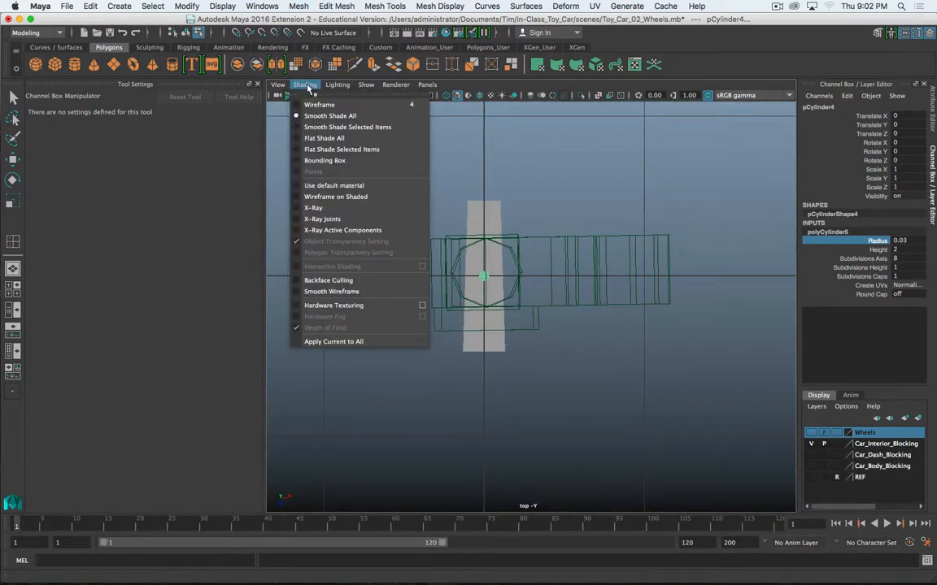
pyautogui.moveTo(279, 85)
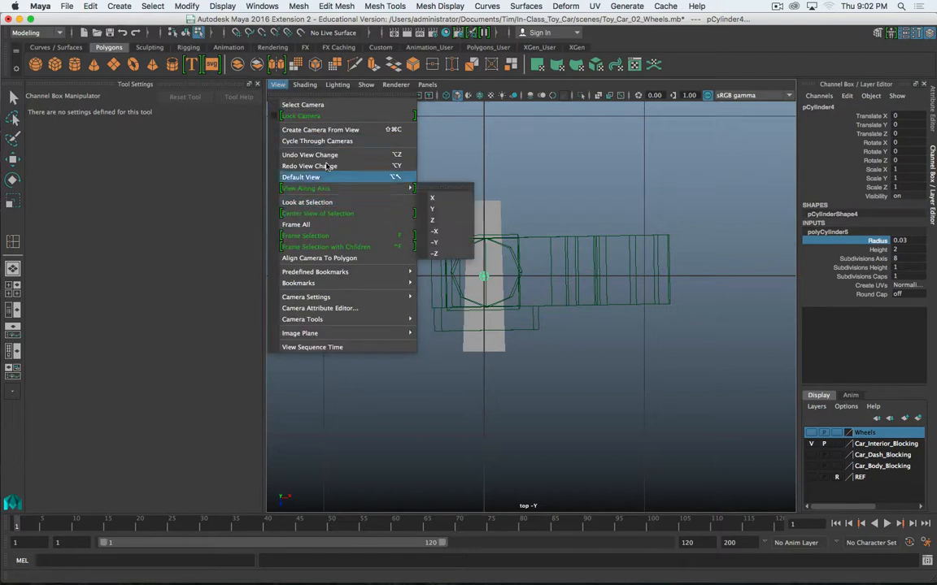
pyautogui.moveTo(365, 85)
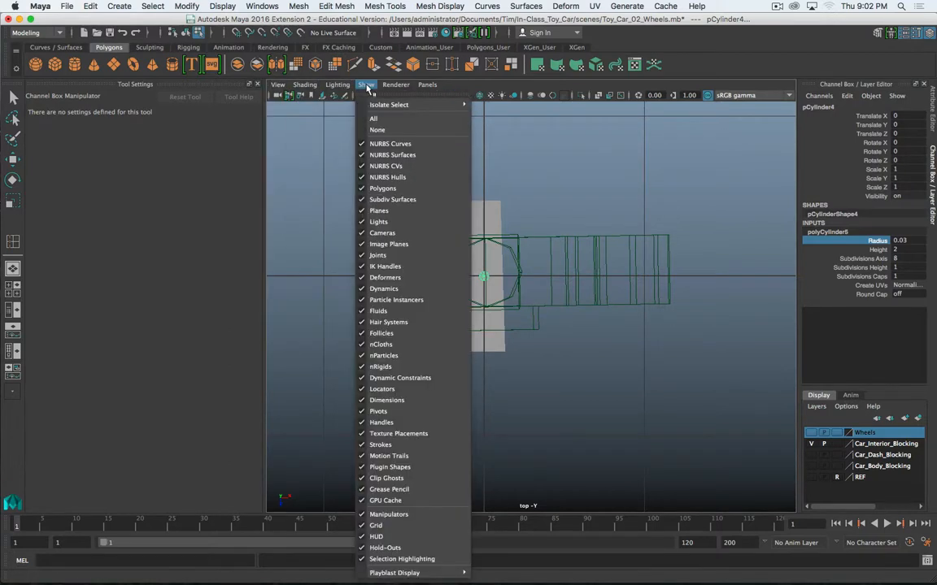
pyautogui.click(387, 235)
# Enlarge the spoke and cylinder in the top view and turn on wireframe on shaded
pyautogui.scroll(4, 461, 283)
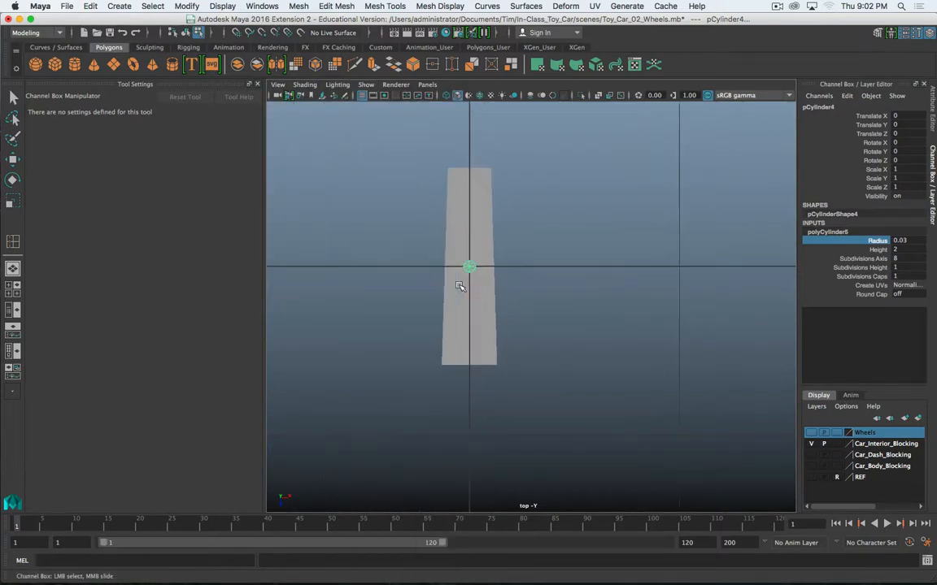
pyautogui.keyDown('alt'); pyautogui.moveTo(460, 283); pyautogui.dragTo(519, 297, button='middle'); pyautogui.keyUp('alt')
pyautogui.scroll(4, 526, 297)
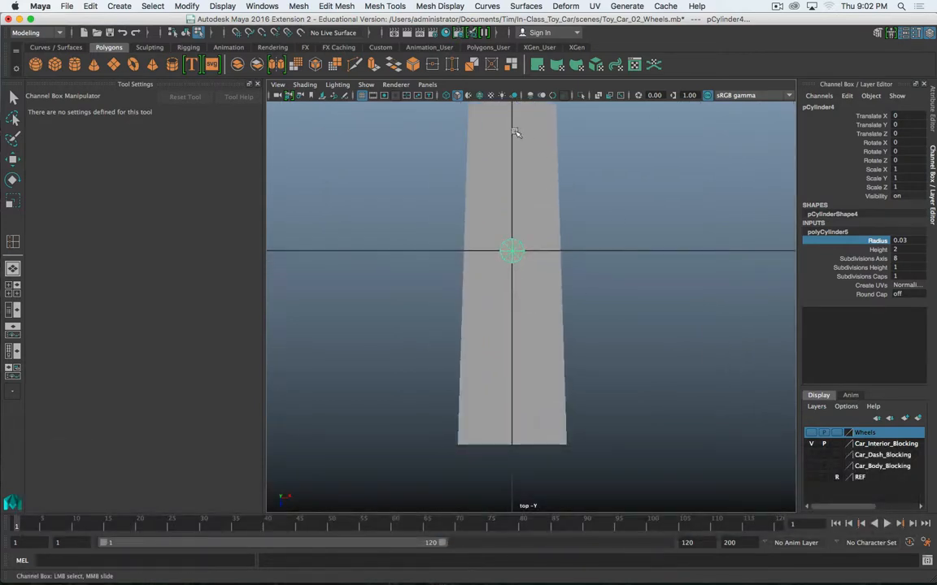
pyautogui.click(479, 96)
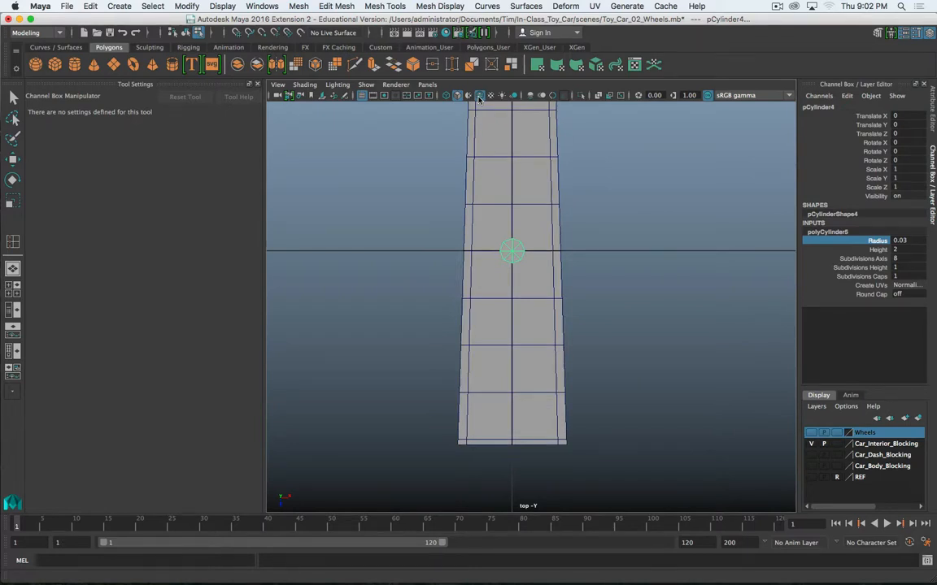
# Set the eight-sided cylinder's radius to 0.09 so it spans most of the spoke's width
pyautogui.keyDown('alt'); pyautogui.moveTo(504, 145); pyautogui.dragTo(510, 189, button='middle'); pyautogui.keyUp('alt')
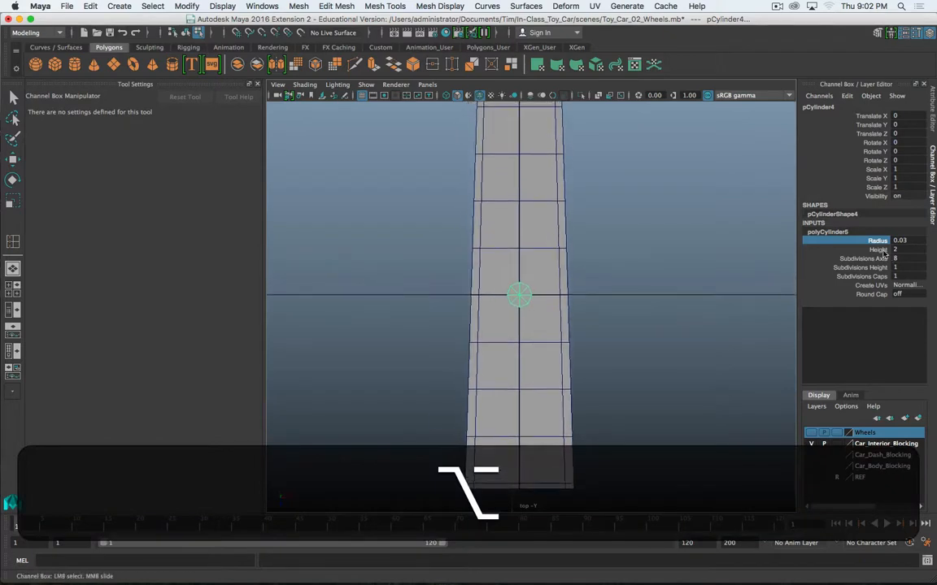
pyautogui.keyDown('ctrl'); pyautogui.moveTo(670, 242); pyautogui.dragTo(674, 240, button='middle'); pyautogui.keyUp('ctrl')
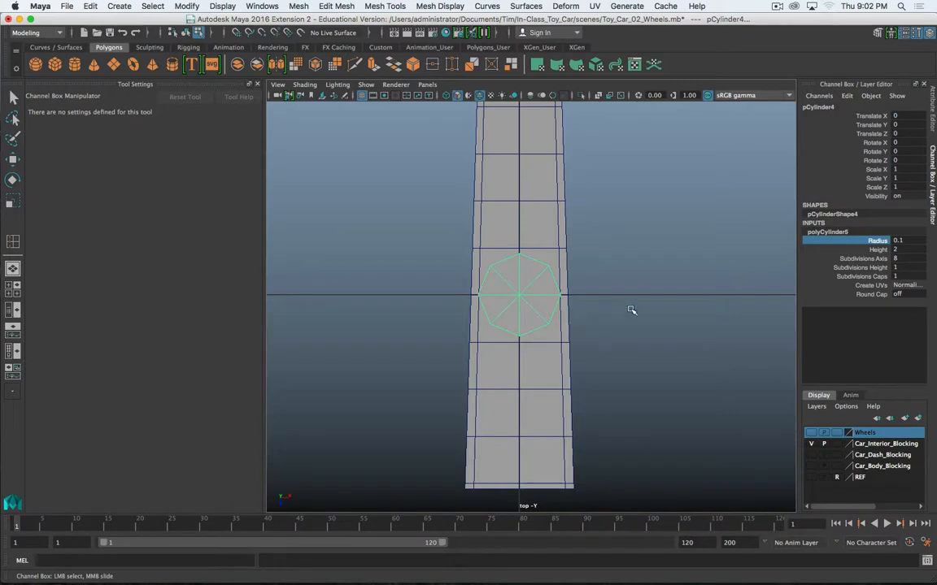
pyautogui.keyDown('ctrl'); pyautogui.moveTo(679, 266); pyautogui.dragTo(677, 266, button='middle'); pyautogui.keyUp('ctrl')
# Return to the perspective view and reduce the cylinder's height to 0.3
pyautogui.press('space')
pyautogui.press('space')
pyautogui.keyDown('alt'); pyautogui.moveTo(634, 246); pyautogui.dragTo(616, 226); pyautogui.keyUp('alt')
pyautogui.click(878, 250)
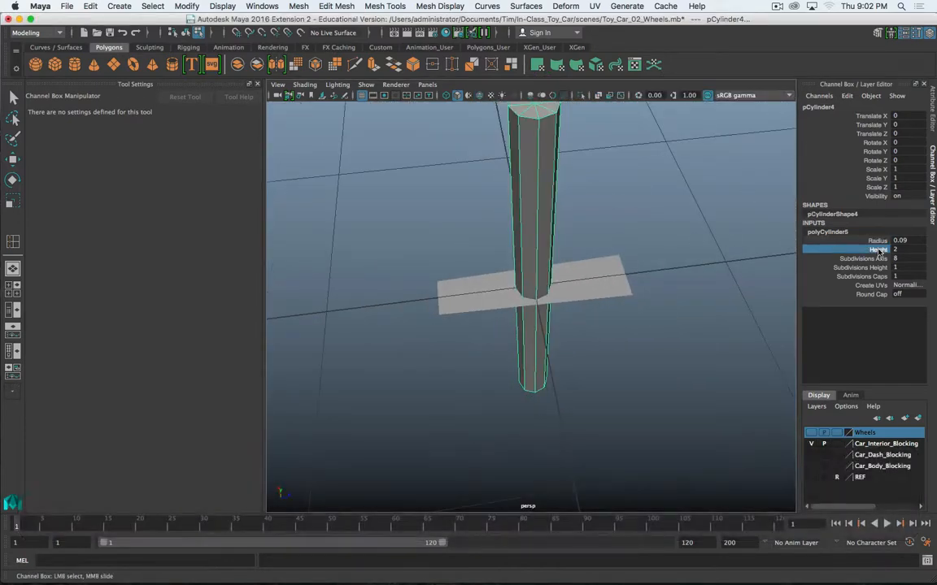
pyautogui.moveTo(628, 214); pyautogui.dragTo(569, 216, button='middle')
# Delete the cylinder's side and bottom faces, keeping only the flat eight-sided top cap
pyautogui.keyDown('alt'); pyautogui.moveTo(569, 216); pyautogui.dragTo(579, 240); pyautogui.keyUp('alt')
pyautogui.moveTo(547, 267); pyautogui.dragTo(551, 303, button='right')
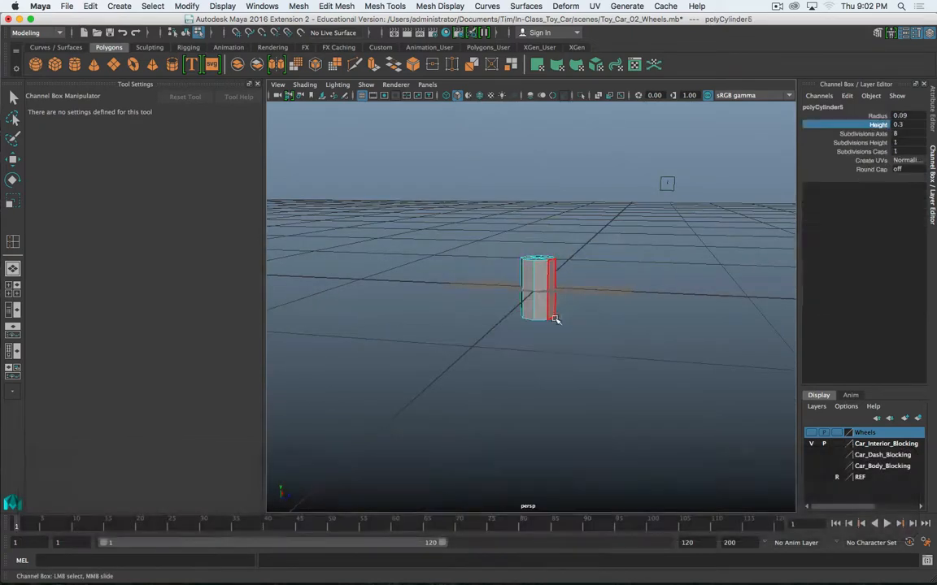
pyautogui.keyDown('alt'); pyautogui.moveTo(557, 320); pyautogui.dragTo(491, 318); pyautogui.keyUp('alt')
pyautogui.press('w')
pyautogui.press('Delete')
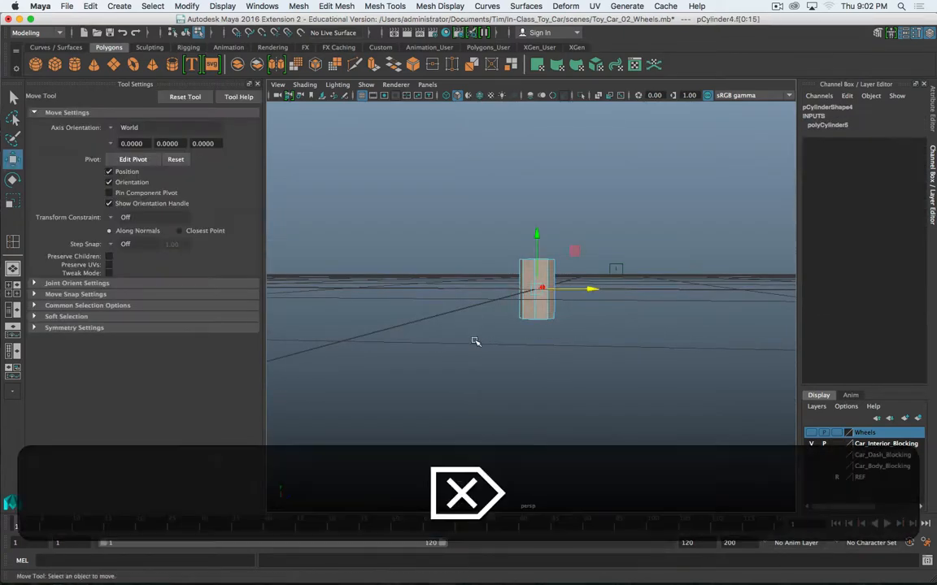
pyautogui.keyDown('alt'); pyautogui.moveTo(730, 230); pyautogui.dragTo(607, 290); pyautogui.keyUp('alt')
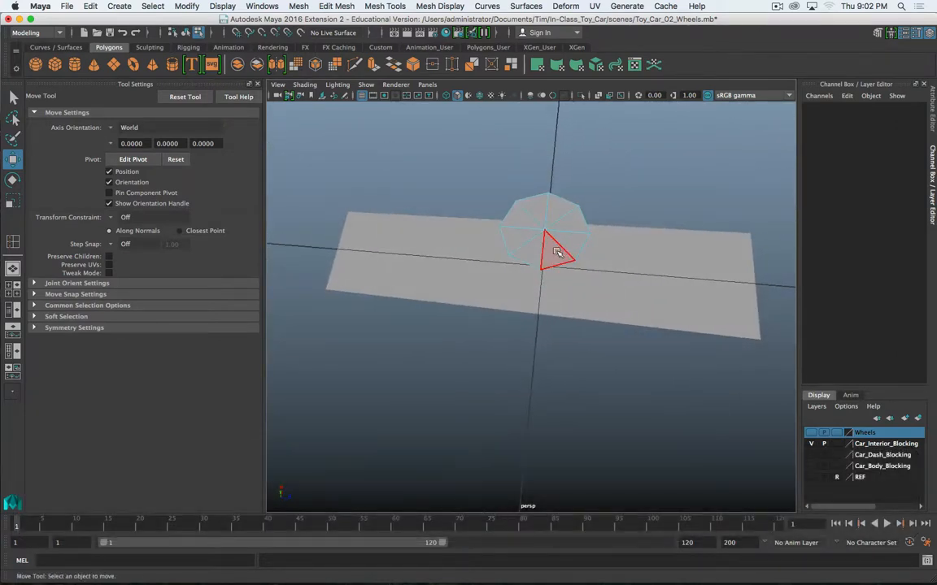
# Center the pivot of the eight-sided disc and move it down to Translate Y -0.15, level with the spoke
pyautogui.moveTo(556, 254); pyautogui.dragTo(610, 236, button='right')
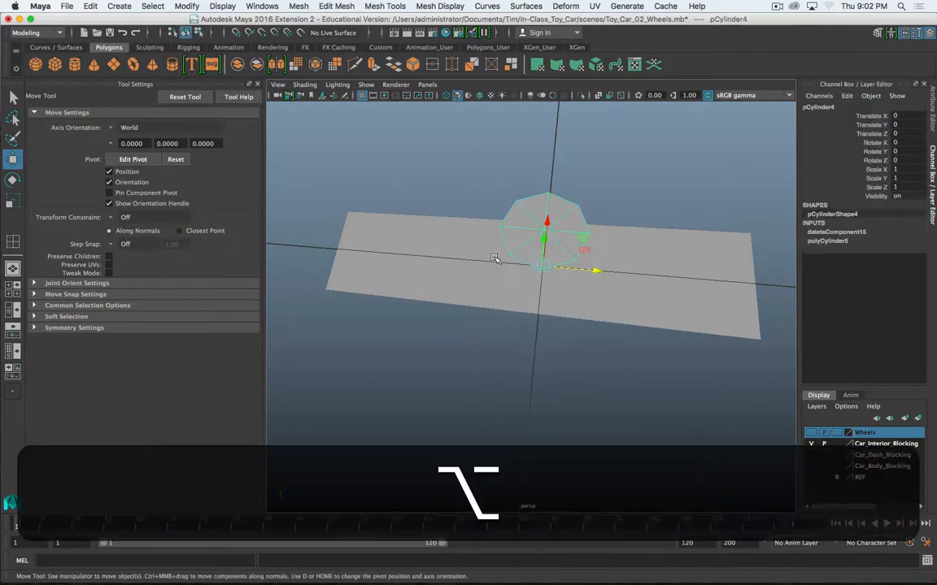
pyautogui.keyDown('alt'); pyautogui.moveTo(495, 260); pyautogui.dragTo(482, 231); pyautogui.keyUp('alt')
pyautogui.click(186, 5)
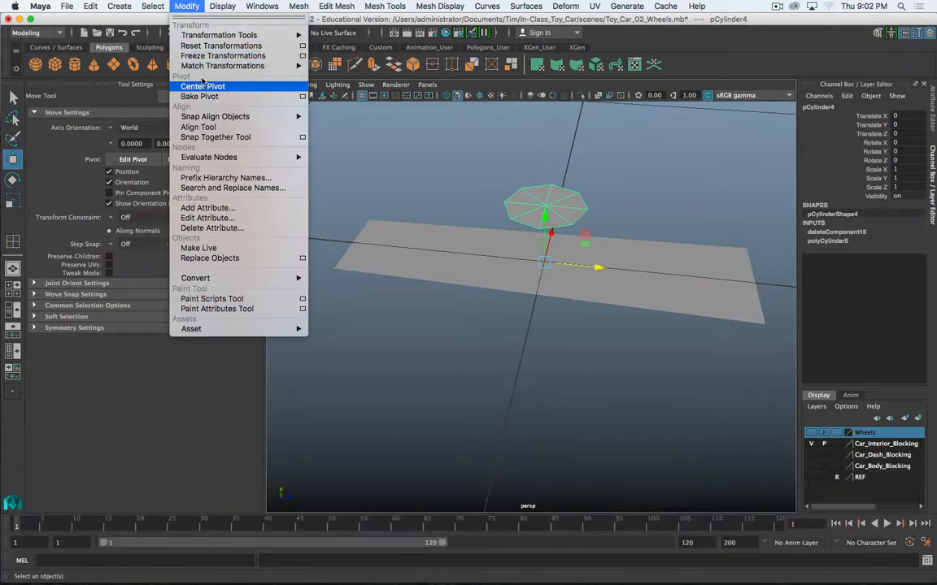
pyautogui.click(208, 87)
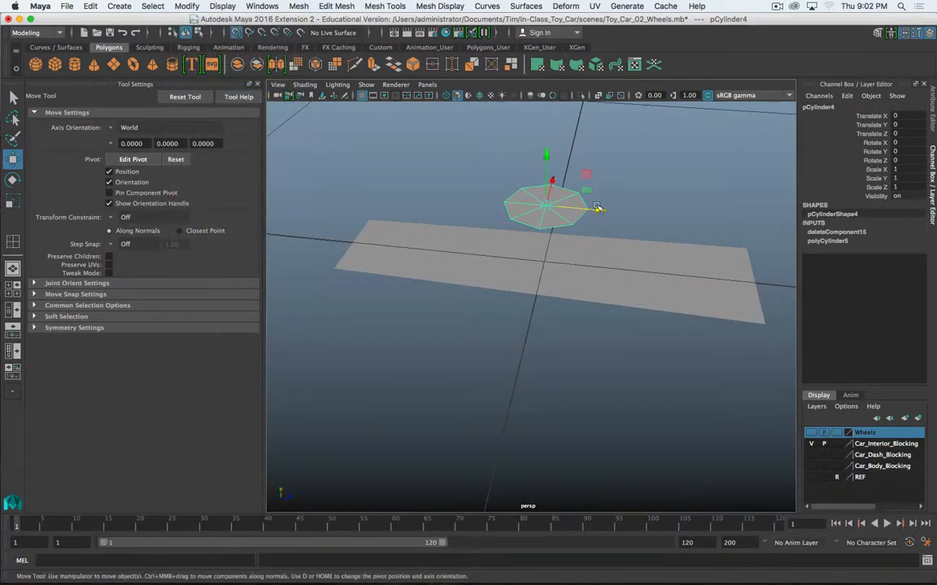
pyautogui.moveTo(544, 167); pyautogui.dragTo(545, 225)
pyautogui.keyDown('alt'); pyautogui.moveTo(456, 248); pyautogui.dragTo(497, 254); pyautogui.keyUp('alt')
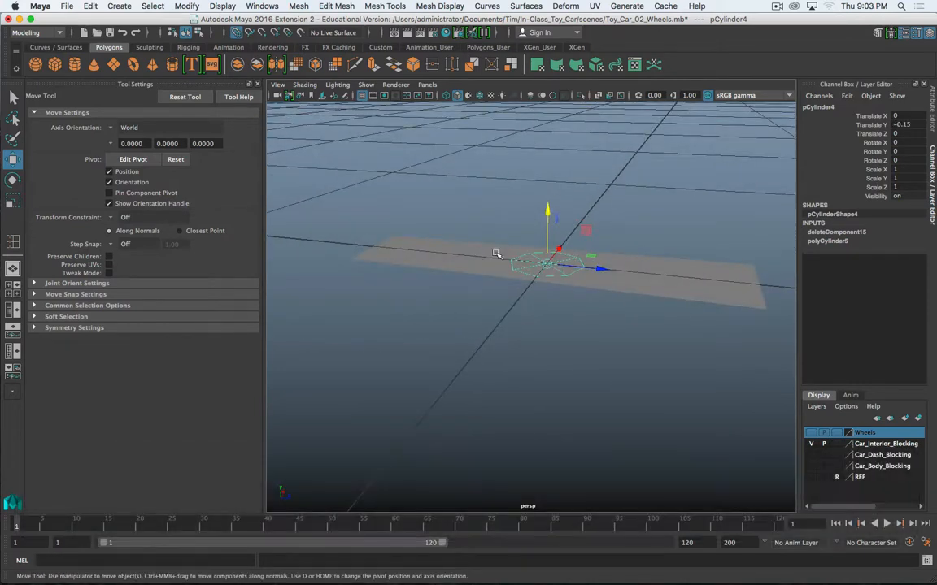
# Extrude all eight triangular faces of the disc and scale them up to about 1.08, forming a thin border around it
pyautogui.scroll(5, 530, 274)
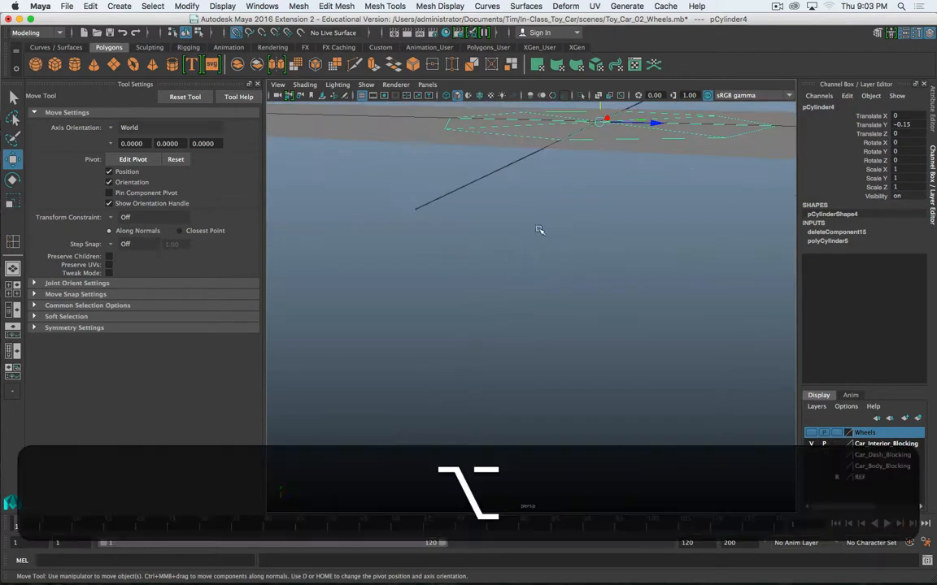
pyautogui.keyDown('alt'); pyautogui.scroll(-3, 540, 230); pyautogui.keyUp('alt')
pyautogui.keyDown('alt'); pyautogui.moveTo(540, 230); pyautogui.dragTo(564, 287); pyautogui.keyUp('alt')
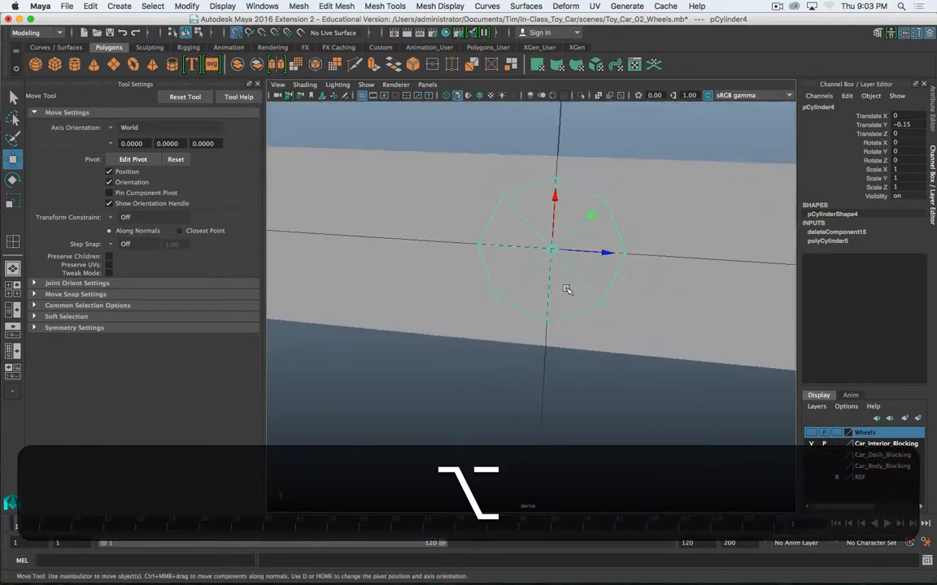
pyautogui.moveTo(565, 265)
pyautogui.mouseDown(button='right')
pyautogui.moveTo(571, 282)
pyautogui.moveTo(560, 282)
pyautogui.mouseUp(button='right')
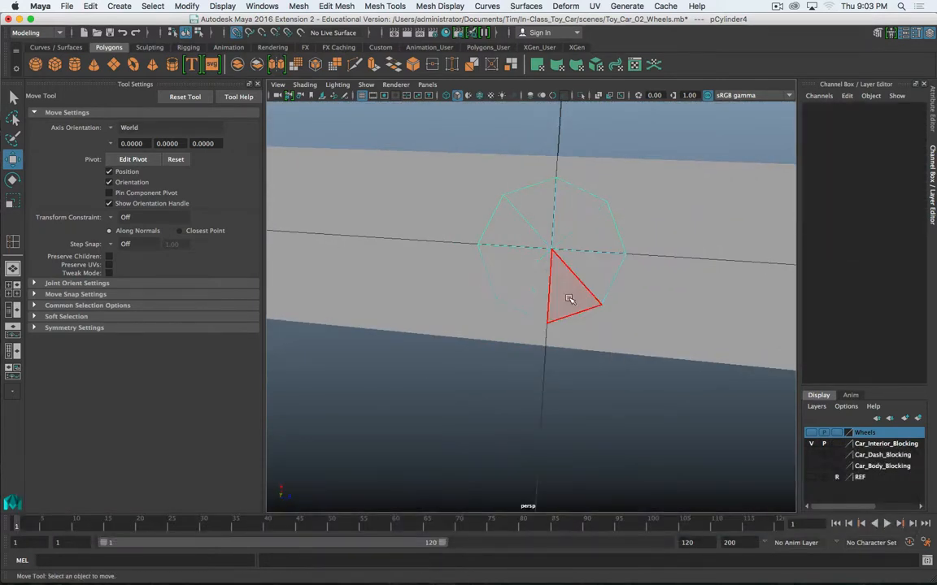
pyautogui.keyDown('shift'); pyautogui.click(560, 286); pyautogui.keyUp('shift')
pyautogui.keyDown('shift'); pyautogui.click(525, 290); pyautogui.keyUp('shift')
pyautogui.press('q')
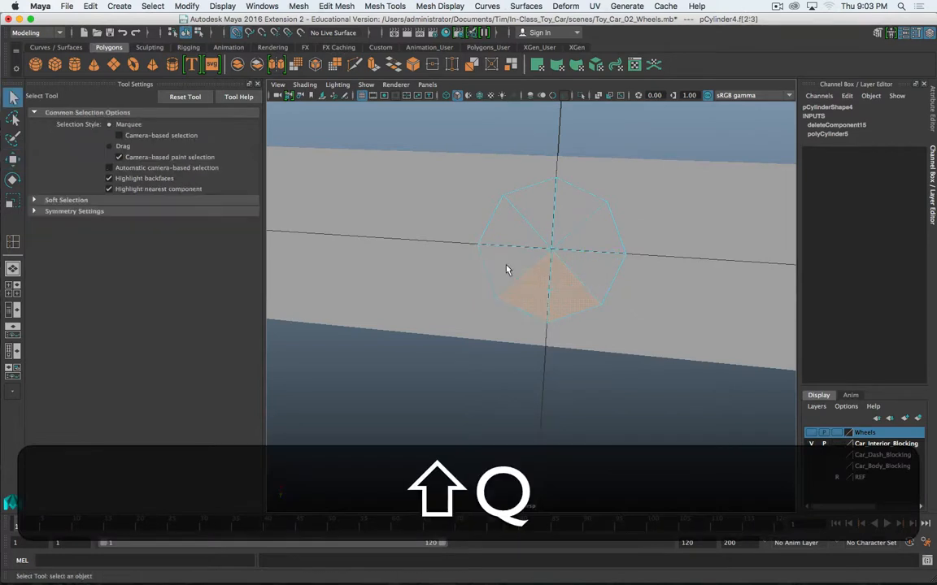
pyautogui.keyDown('shift'); pyautogui.click(508, 267); pyautogui.keyUp('shift')
pyautogui.keyDown('shift'); pyautogui.click(511, 239); pyautogui.keyUp('shift')
pyautogui.keyDown('shift'); pyautogui.click(544, 215); pyautogui.keyUp('shift')
pyautogui.keyDown('shift'); pyautogui.click(579, 211); pyautogui.keyUp('shift')
pyautogui.keyDown('shift'); pyautogui.click(595, 227); pyautogui.keyUp('shift')
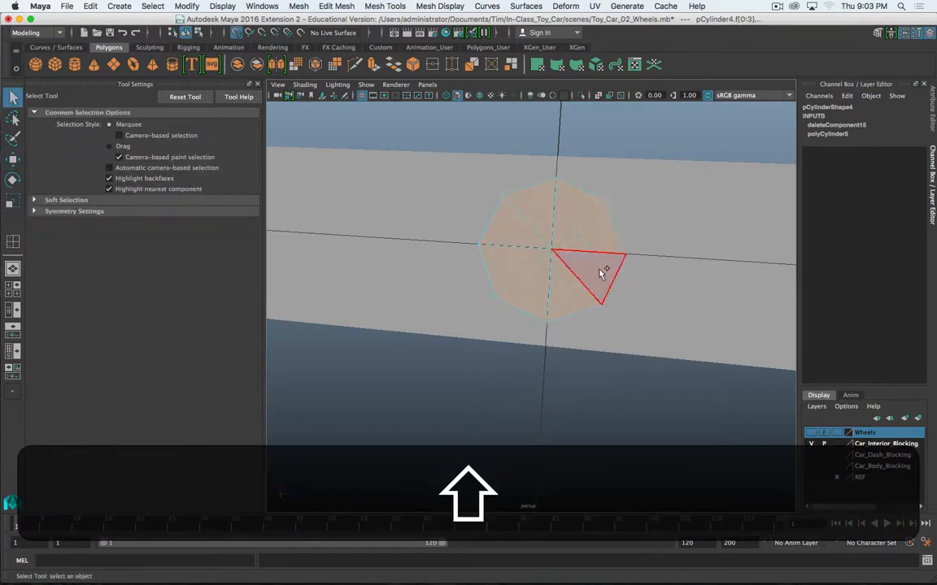
pyautogui.keyDown('shift'); pyautogui.click(600, 273); pyautogui.keyUp('shift')
pyautogui.keyDown('shift'); pyautogui.moveTo(600, 270); pyautogui.dragTo(598, 301, button='right'); pyautogui.keyUp('shift')
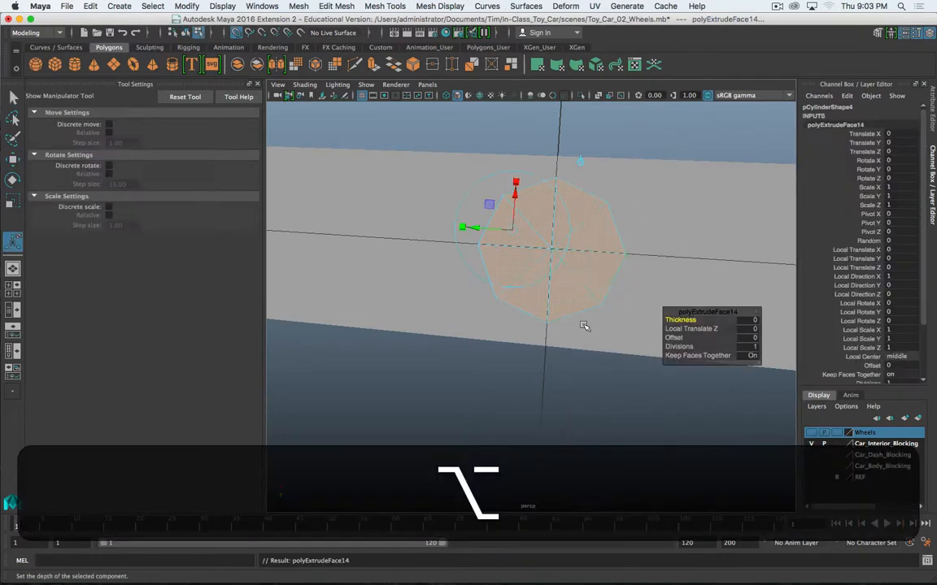
pyautogui.press('r')
pyautogui.moveTo(644, 305)
pyautogui.mouseDown(button='middle')
pyautogui.moveTo(667, 311)
pyautogui.moveTo(650, 292)
pyautogui.moveTo(657, 296)
pyautogui.mouseUp(button='middle')
pyautogui.hotkey('ctrl', 'z')
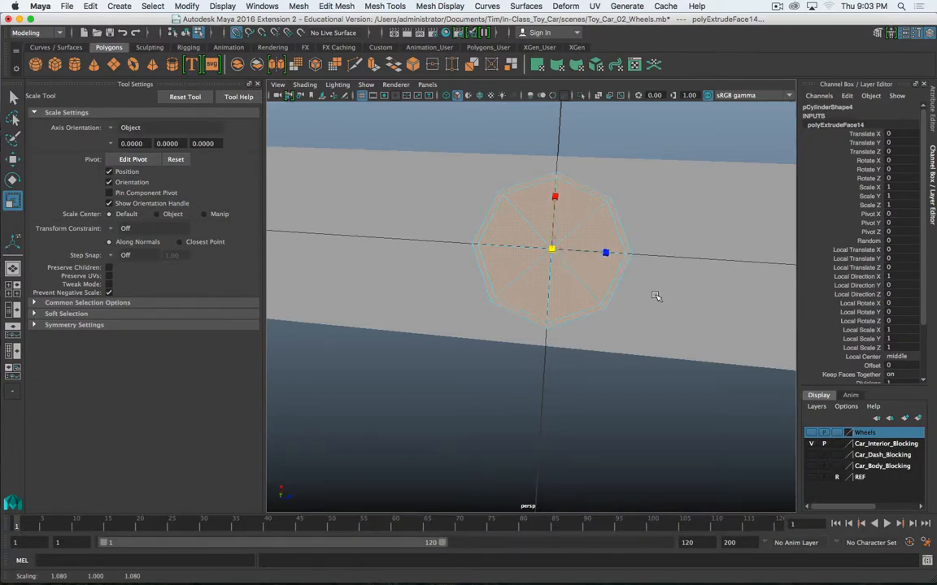
pyautogui.moveTo(656, 297); pyautogui.dragTo(654, 297, button='middle')
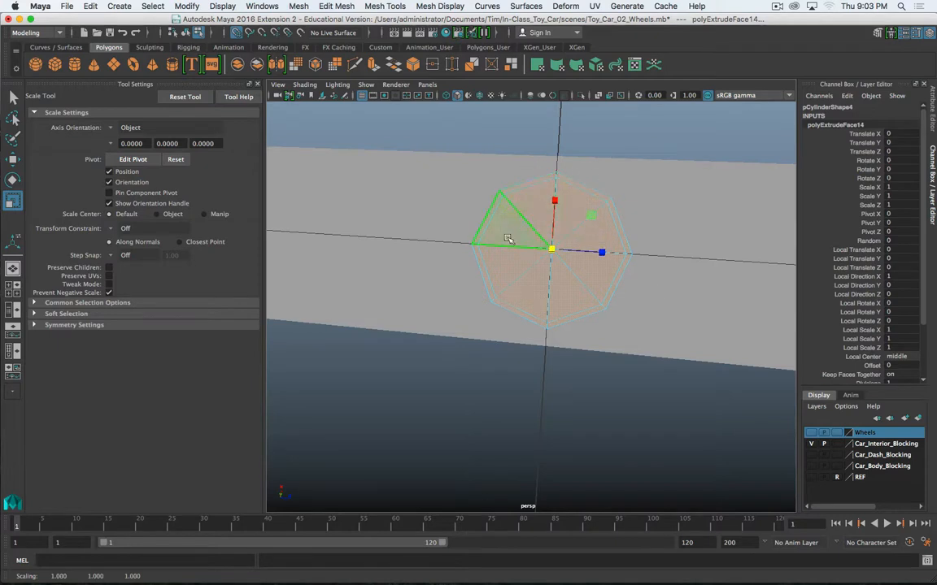
# Select the eight triangular faces inside the disc's thin border and delete them together
pyautogui.moveTo(561, 258)
pyautogui.keyDown('alt'); pyautogui.mouseDown()
pyautogui.moveTo(510, 193)
pyautogui.moveTo(545, 250)
pyautogui.moveTo(550, 244)
pyautogui.mouseUp(); pyautogui.keyUp('alt')
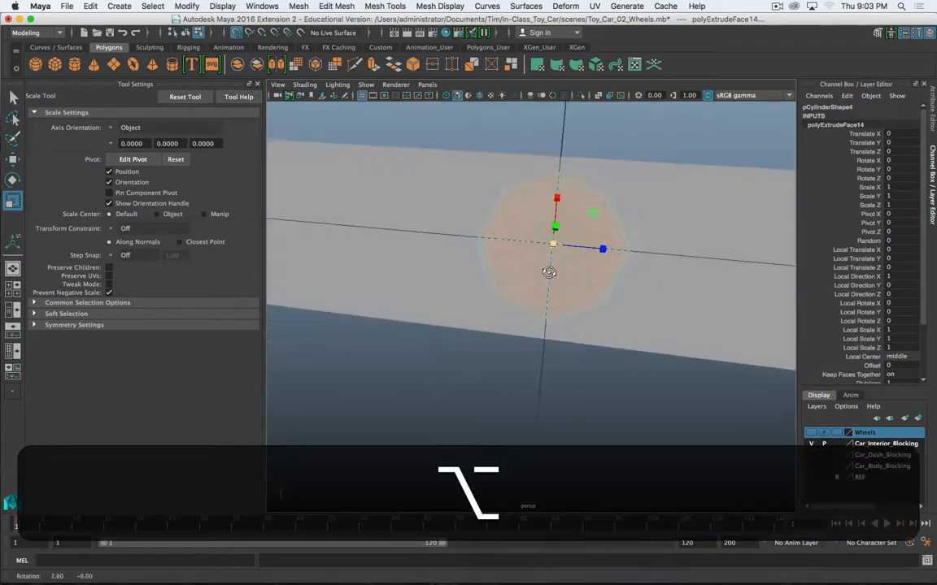
pyautogui.rightClick(564, 281)
pyautogui.click(560, 293)
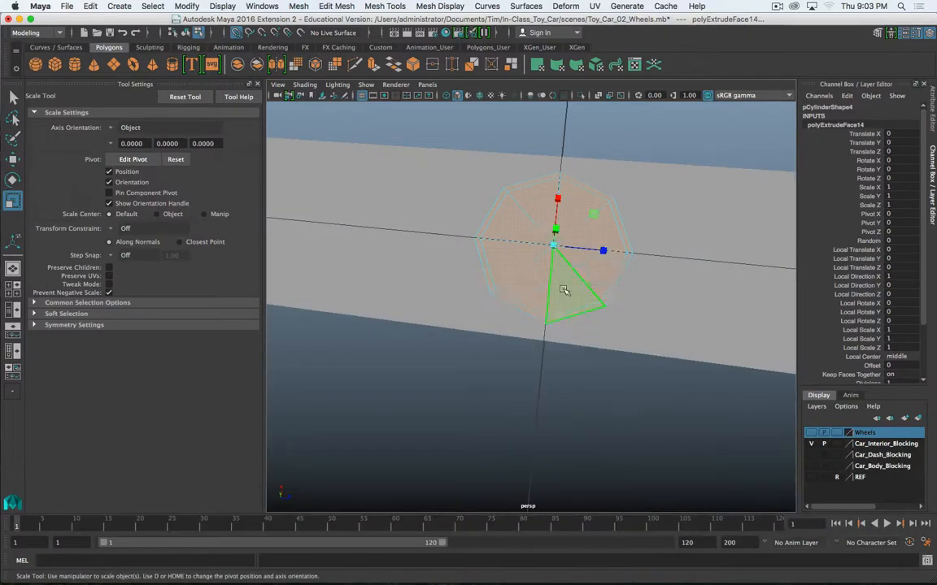
pyautogui.click(588, 275)
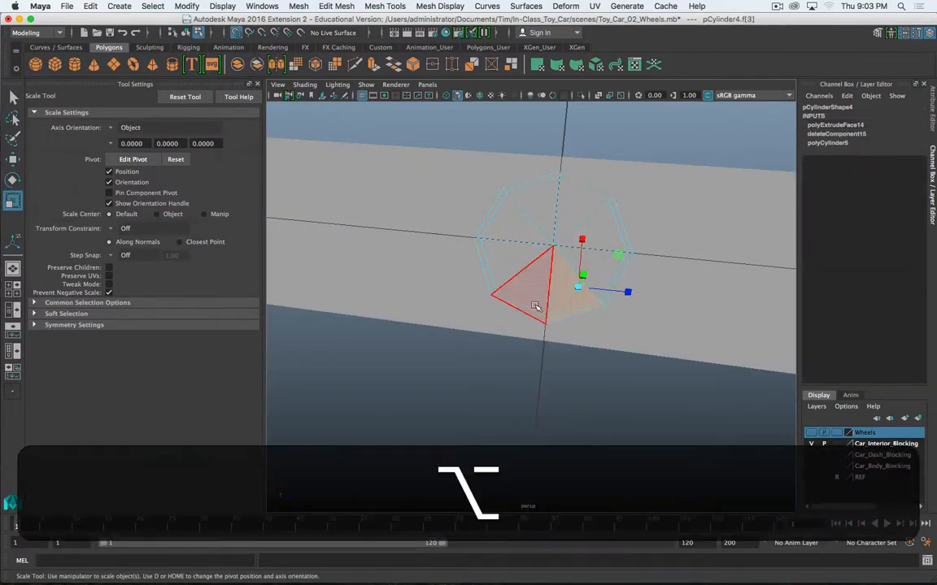
pyautogui.keyDown('shift'); pyautogui.click(517, 257); pyautogui.keyUp('shift')
pyautogui.keyDown('shift'); pyautogui.click(537, 208); pyautogui.keyUp('shift')
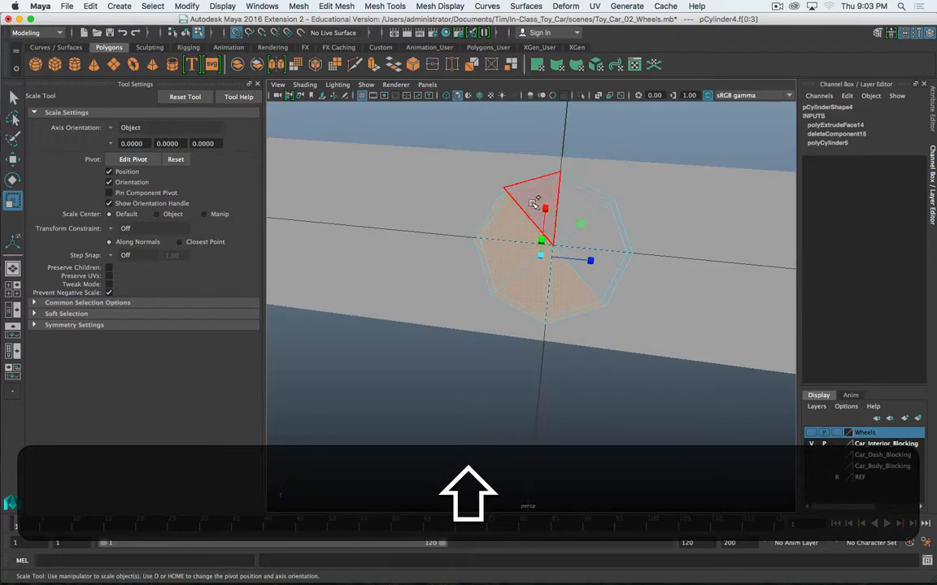
pyautogui.keyDown('shift'); pyautogui.click(564, 195); pyautogui.keyUp('shift')
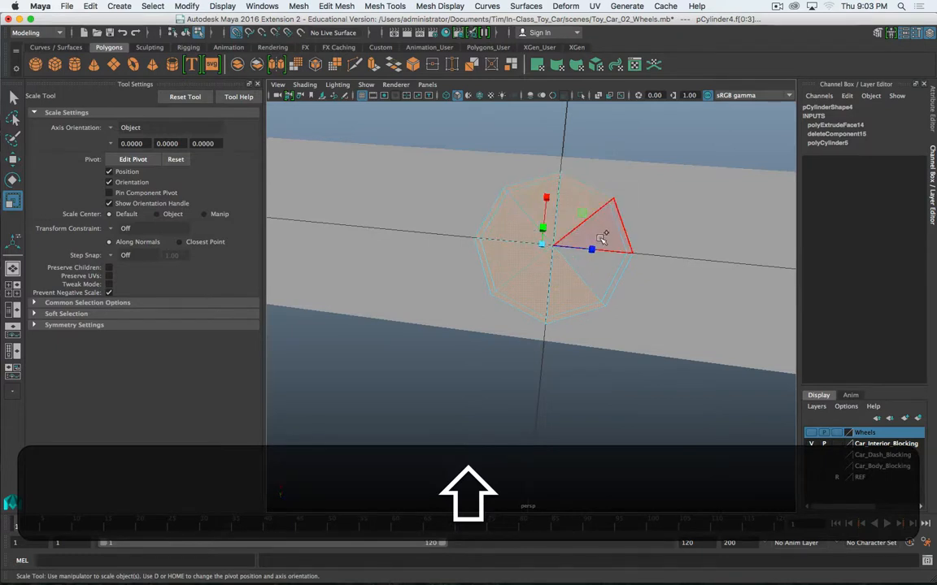
pyautogui.keyDown('shift'); pyautogui.click(605, 262); pyautogui.keyUp('shift')
pyautogui.keyDown('shift'); pyautogui.click(597, 271); pyautogui.keyUp('shift')
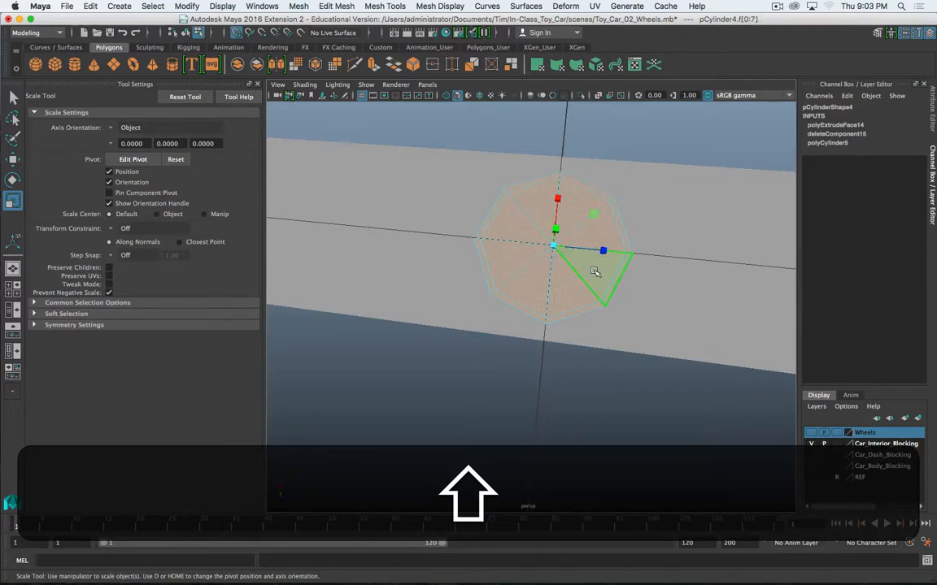
pyautogui.press('Delete')
# Delete the underlying triangular faces inside the ring one by one
pyautogui.click(594, 260)
pyautogui.press('Delete')
pyautogui.click(590, 209)
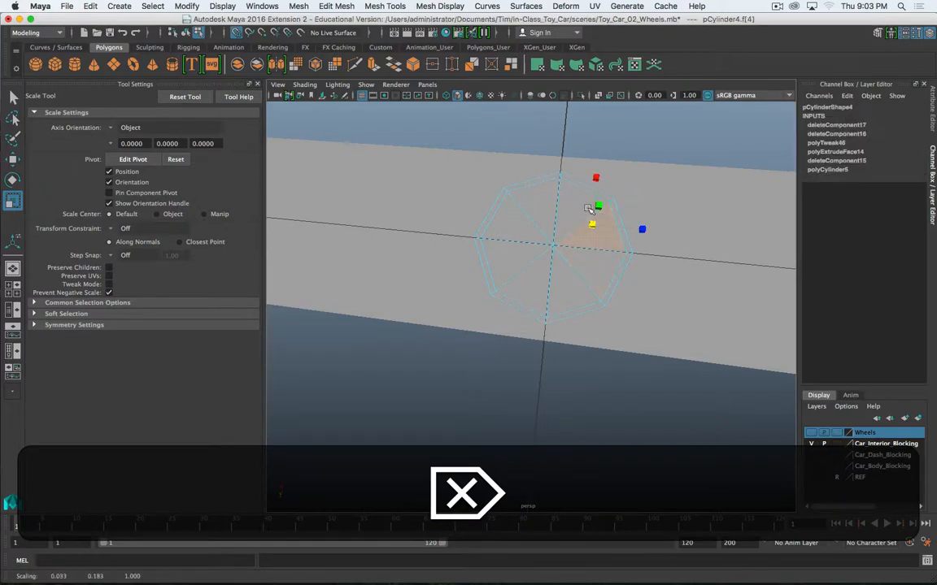
pyautogui.press('Delete')
pyautogui.click(508, 216)
pyautogui.press('Delete')
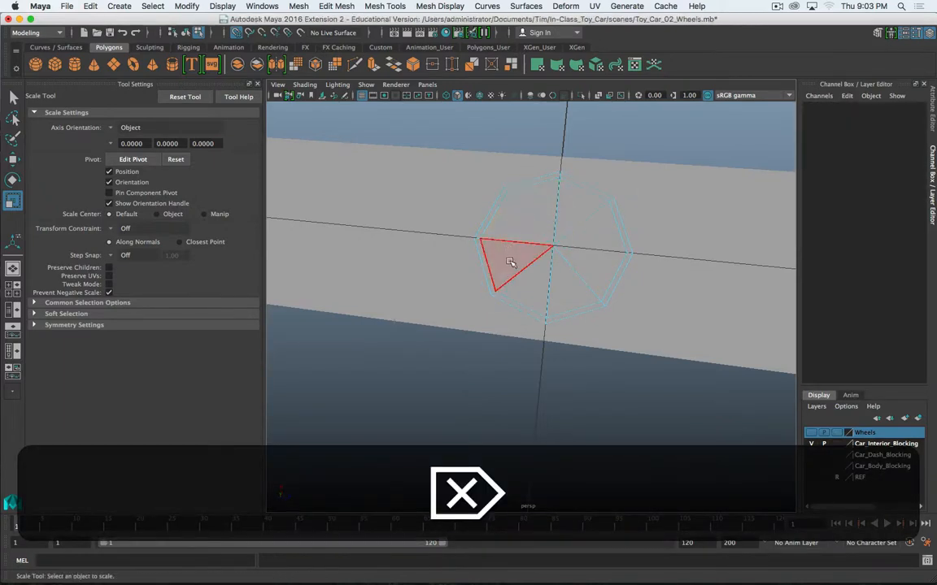
pyautogui.click(510, 261)
pyautogui.press('Delete')
pyautogui.click(521, 277)
pyautogui.press('Delete')
pyautogui.click(512, 279)
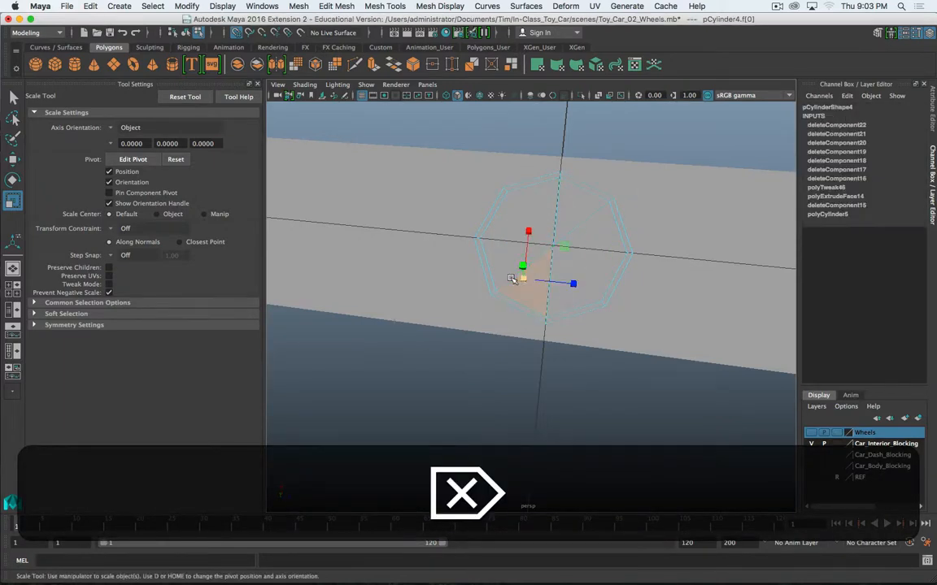
pyautogui.press('Delete')
# Delete the last triangular face inside the ring, taking care not to pick the spoke, and return to object mode
pyautogui.click(573, 206)
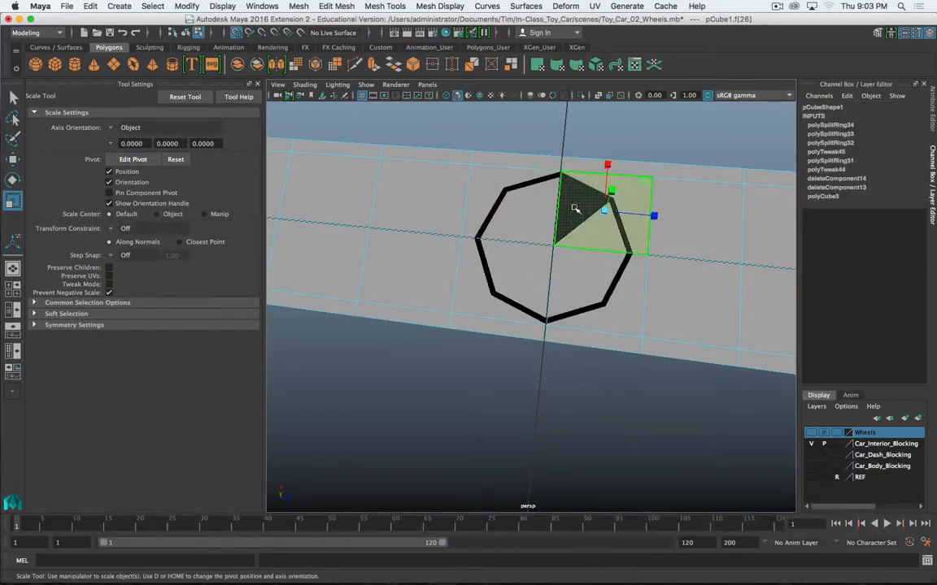
pyautogui.keyDown('alt'); pyautogui.moveTo(539, 328); pyautogui.dragTo(567, 286); pyautogui.keyUp('alt')
pyautogui.keyDown('alt'); pyautogui.moveTo(569, 336); pyautogui.dragTo(484, 222); pyautogui.keyUp('alt')
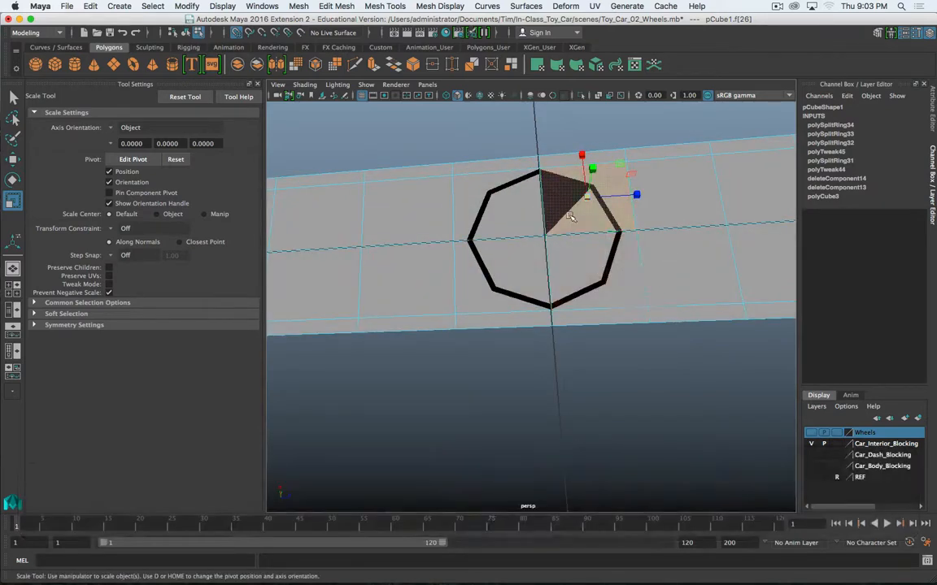
pyautogui.click(403, 109)
pyautogui.rightClick(496, 264)
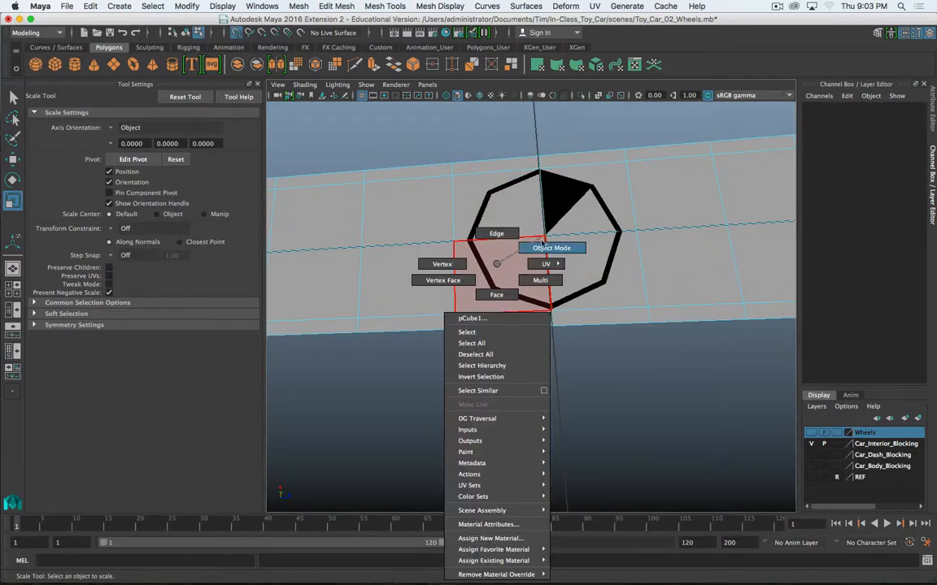
pyautogui.click(543, 246)
pyautogui.click(587, 289)
pyautogui.rightClick(589, 264)
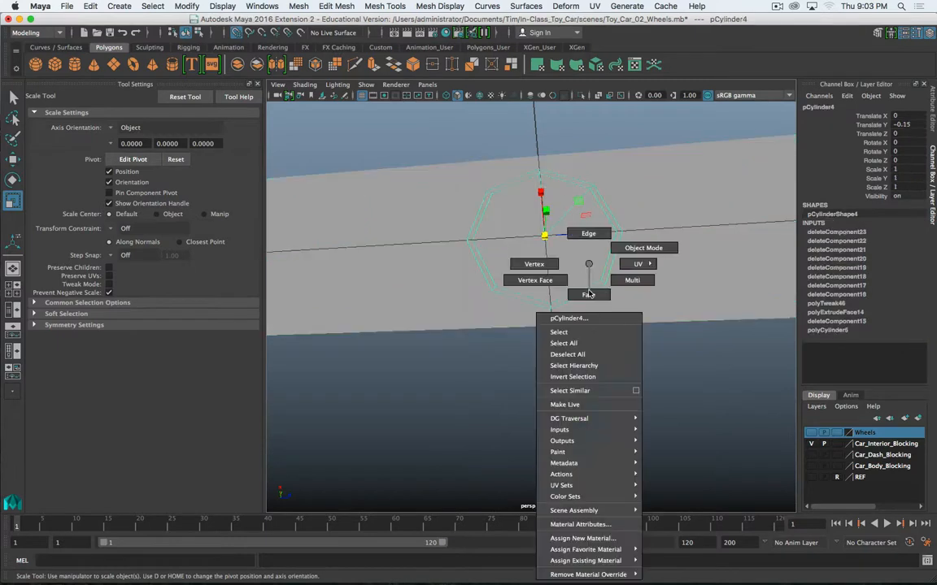
pyautogui.moveTo(595, 293); pyautogui.dragTo(595, 295, button='right')
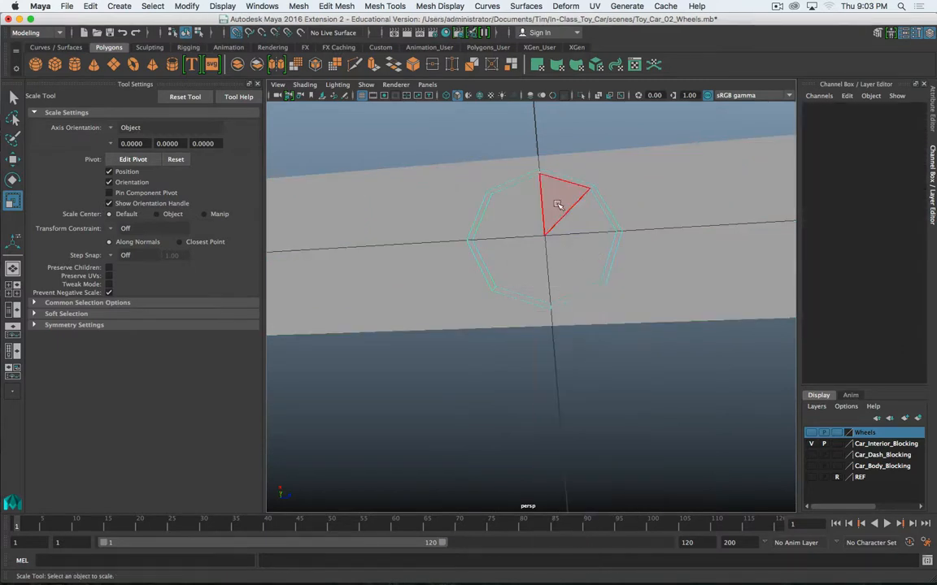
pyautogui.click(558, 206)
pyautogui.press('Delete')
pyautogui.keyDown('alt'); pyautogui.moveTo(550, 231); pyautogui.dragTo(490, 224); pyautogui.keyUp('alt')
pyautogui.moveTo(611, 264); pyautogui.dragTo(645, 246, button='right')
# Turn on wireframe on shaded to compare the ring with the spoke's grid, and undo the accidental move
pyautogui.keyDown('alt'); pyautogui.moveTo(577, 280); pyautogui.dragTo(502, 295); pyautogui.keyUp('alt')
pyautogui.press('w')
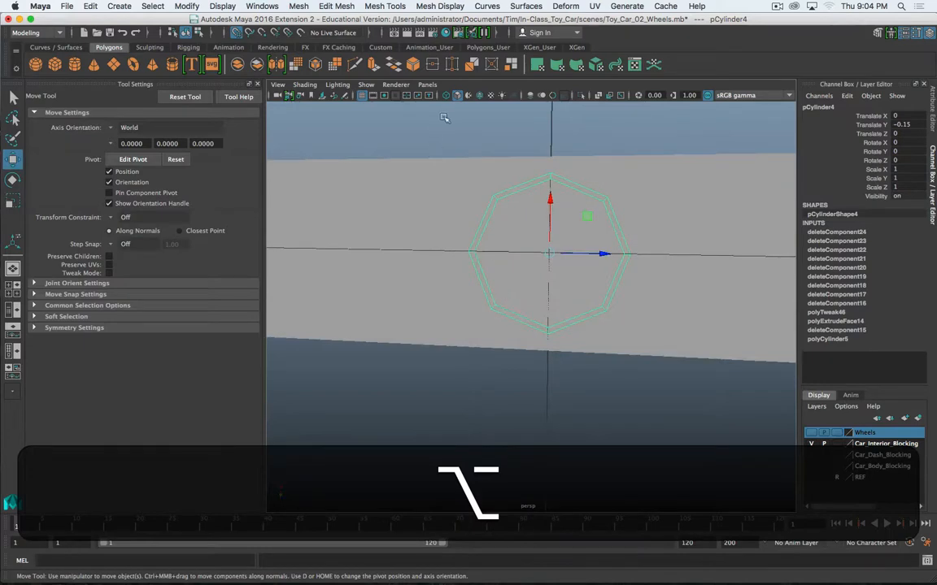
pyautogui.click(479, 95)
pyautogui.scroll(-5, 475, 274)
pyautogui.scroll(4, 474, 274)
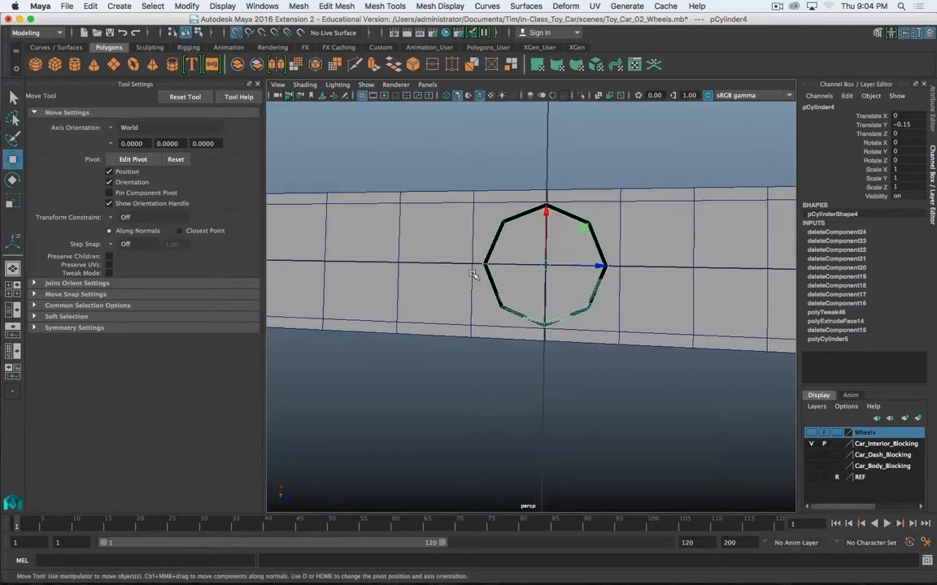
pyautogui.keyDown('alt'); pyautogui.moveTo(474, 274); pyautogui.dragTo(565, 252); pyautogui.keyUp('alt')
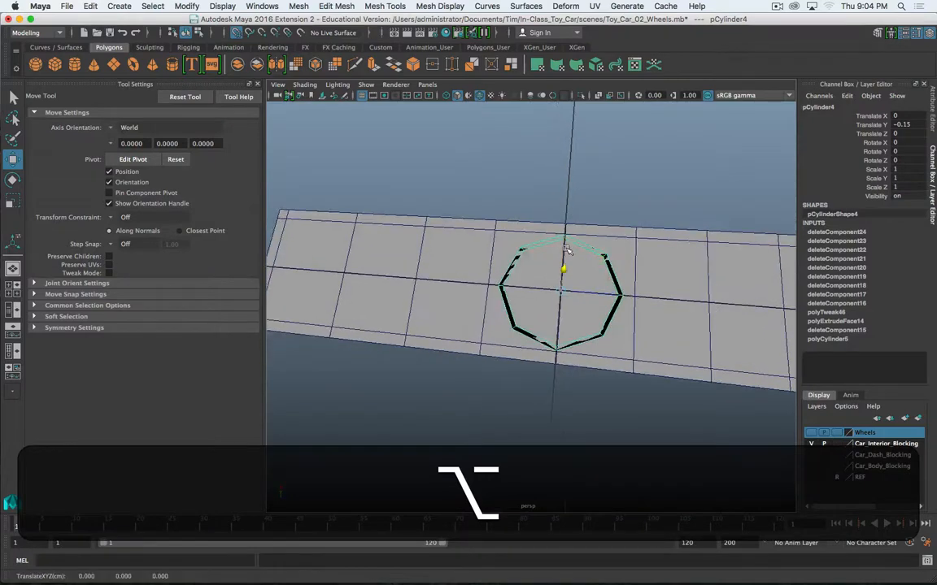
pyautogui.press('z')
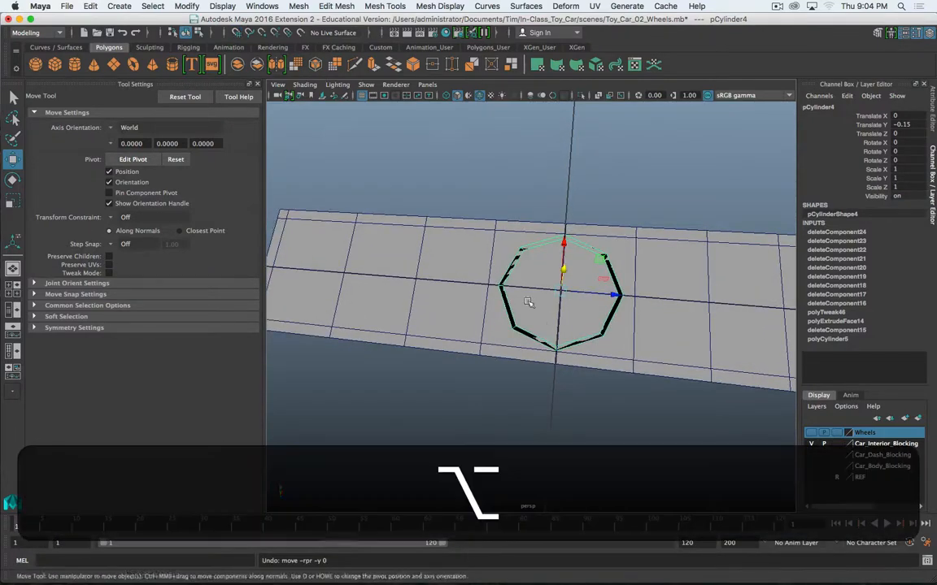
# Select all faces of the eight-sided ring and bring the whole spoke into view
pyautogui.keyDown('alt'); pyautogui.moveTo(528, 304); pyautogui.dragTo(497, 196); pyautogui.keyUp('alt')
pyautogui.rightClick(590, 265)
pyautogui.moveTo(590, 275); pyautogui.dragTo(598, 293, button='right')
pyautogui.scroll(5, 598, 294)
pyautogui.scroll(-8, 587, 260)
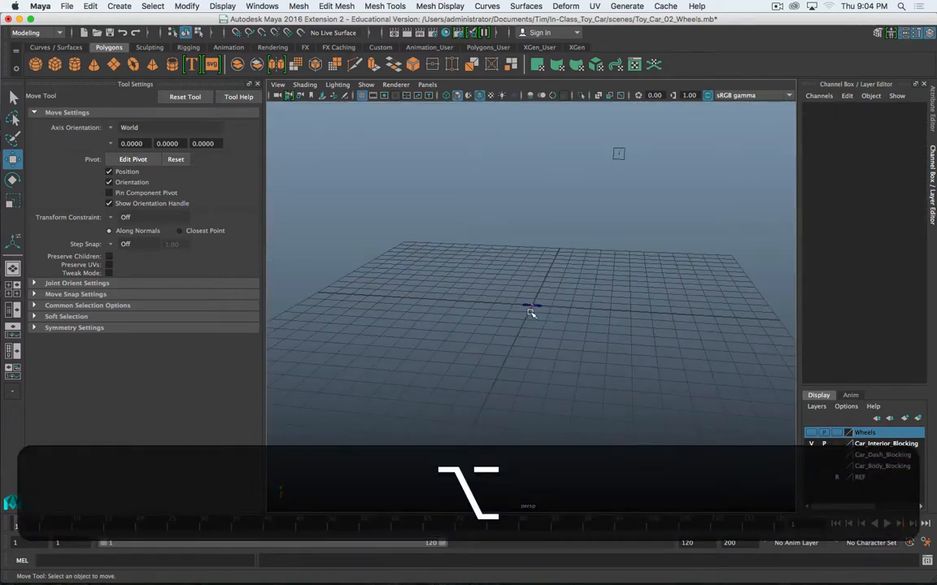
pyautogui.hotkey('alt', 'f')
pyautogui.press('f')
pyautogui.press('f')
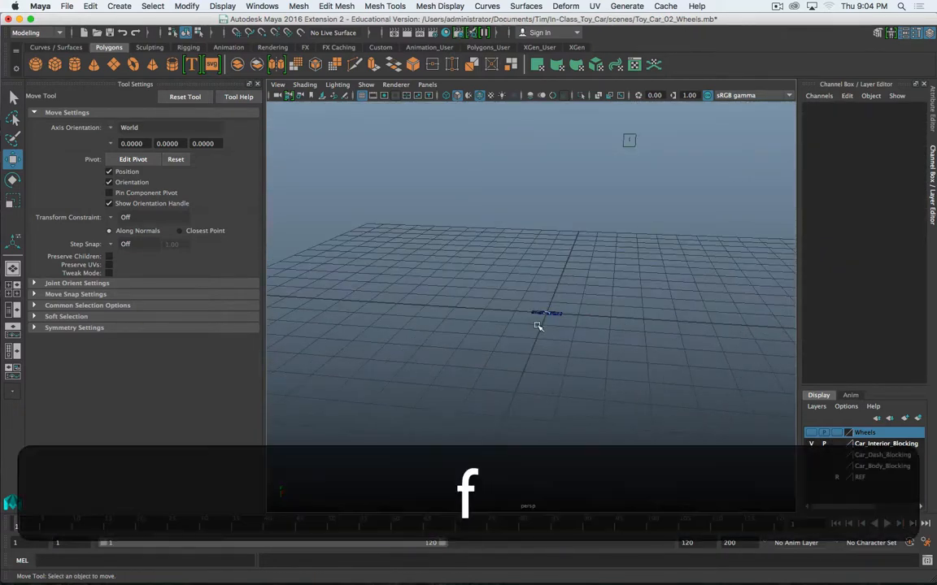
pyautogui.press('f')
pyautogui.moveTo(533, 337); pyautogui.dragTo(505, 385)
pyautogui.scroll(-5, 516, 355)
pyautogui.scroll(-5, 502, 362)
pyautogui.scroll(5, 506, 376)
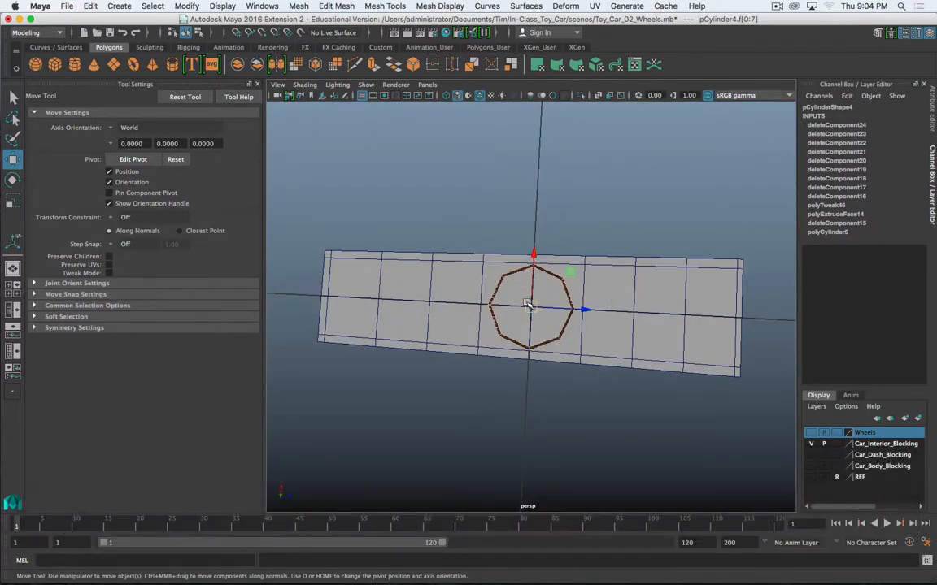
# Duplicate the octagonal ring twice and point-snap the copies along the strip to Translate Z -0.227 and 0.229
pyautogui.press('super+d')
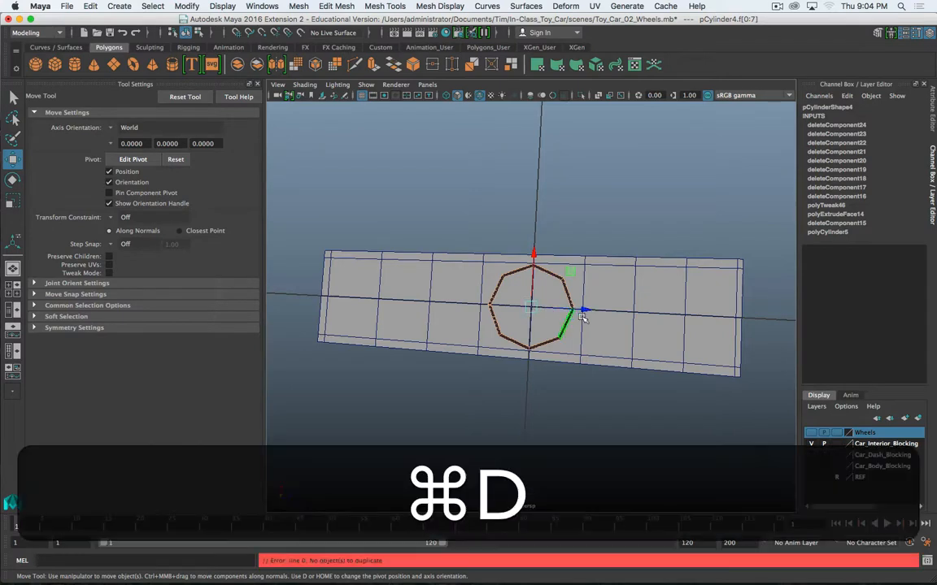
pyautogui.moveTo(494, 306); pyautogui.dragTo(569, 240, button='right')
pyautogui.press('super+d')
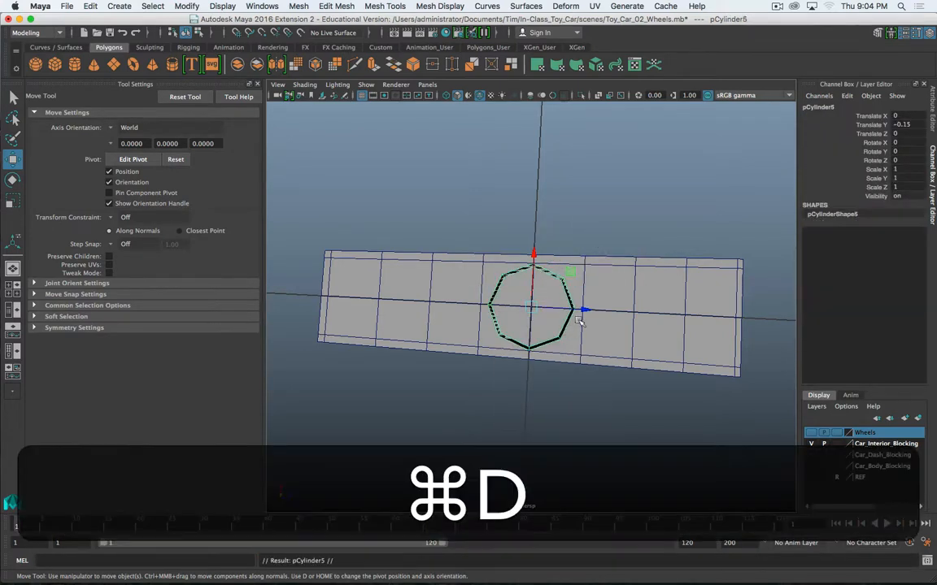
pyautogui.click(261, 33)
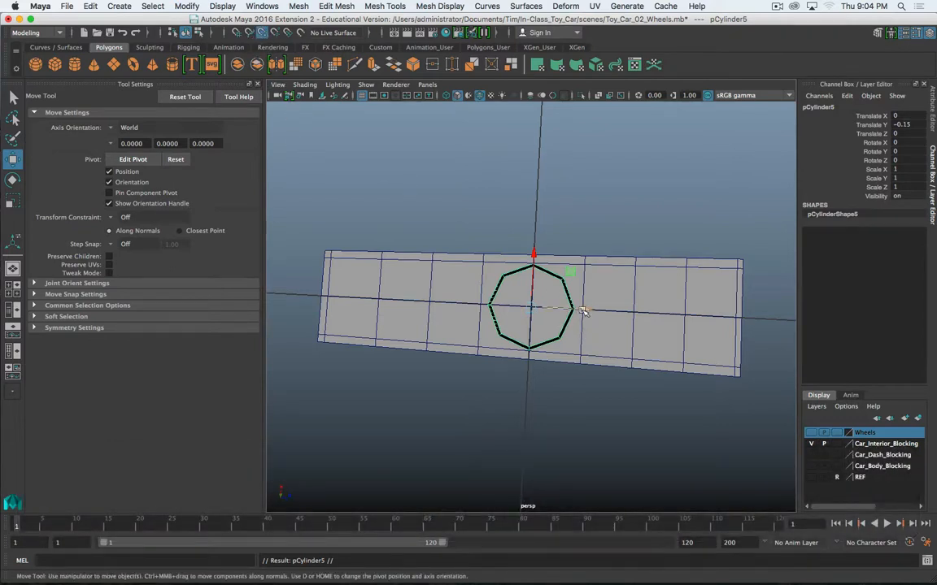
pyautogui.moveTo(582, 312); pyautogui.dragTo(433, 313)
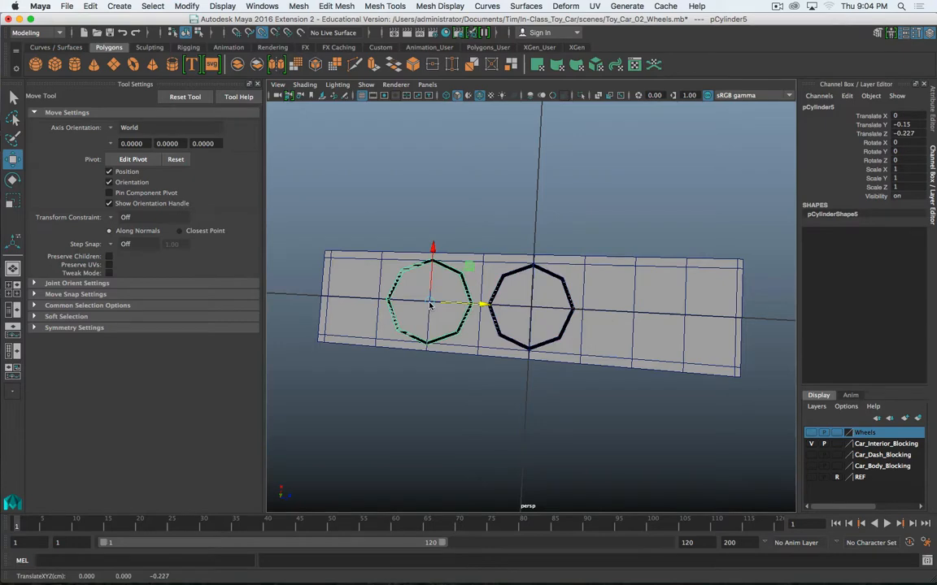
pyautogui.press('super+d')
pyautogui.moveTo(481, 305); pyautogui.dragTo(639, 315)
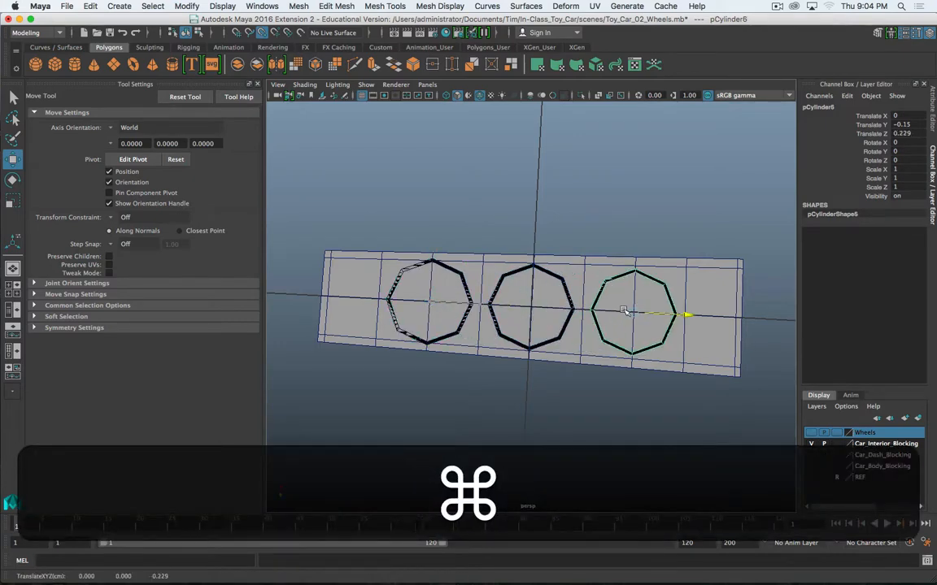
pyautogui.keyDown('alt'); pyautogui.moveTo(411, 340); pyautogui.dragTo(515, 335); pyautogui.keyUp('alt')
pyautogui.keyDown('shift'); pyautogui.click(500, 340); pyautogui.keyUp('shift')
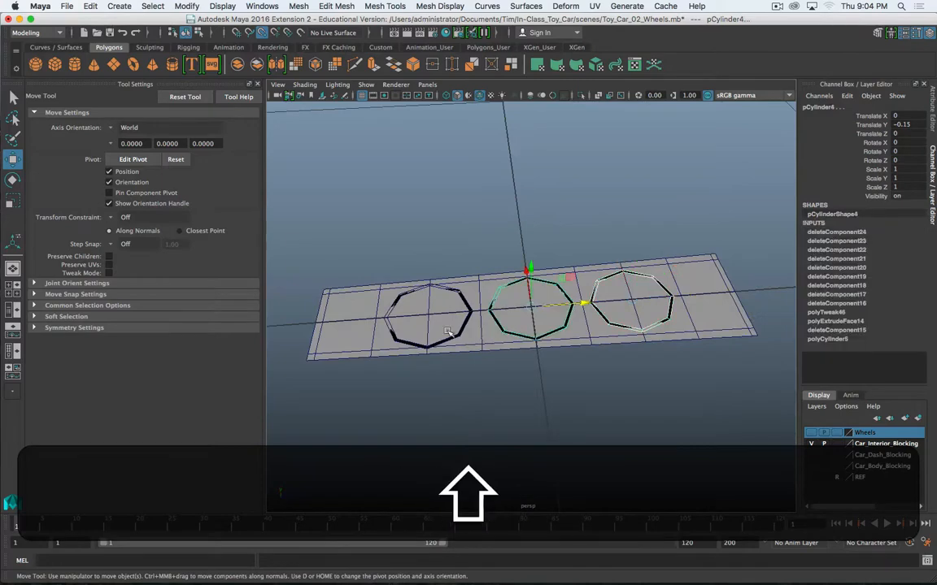
pyautogui.keyDown('shift'); pyautogui.click(457, 337); pyautogui.keyUp('shift')
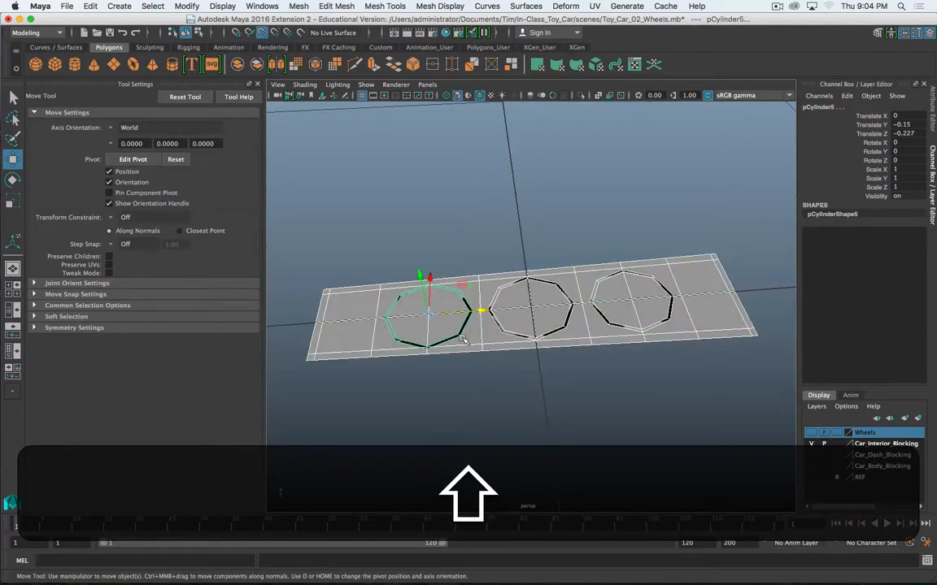
pyautogui.click(299, 5)
pyautogui.click(317, 44)
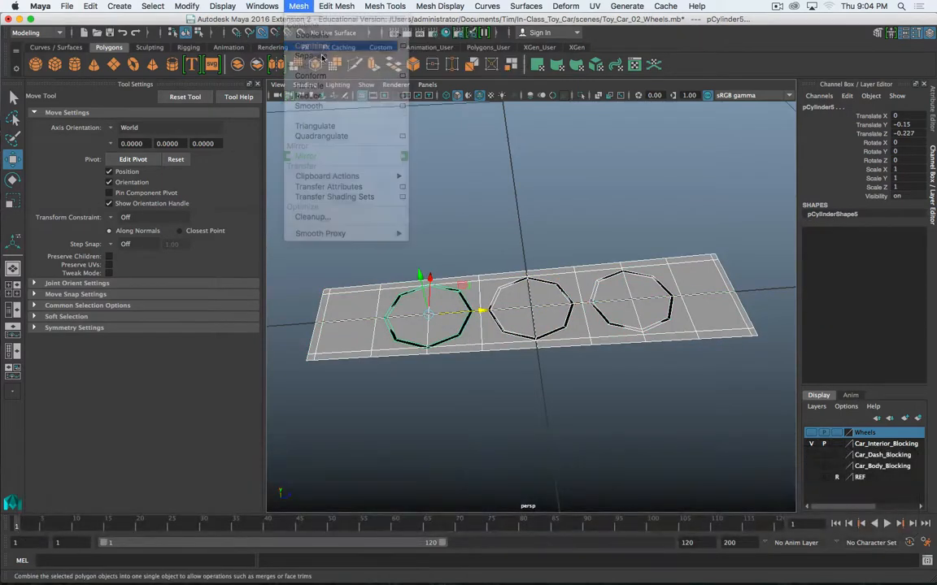
pyautogui.keyDown('alt'); pyautogui.moveTo(540, 220); pyautogui.dragTo(535, 281); pyautogui.keyUp('alt')
pyautogui.hotkey('alt', 'z')
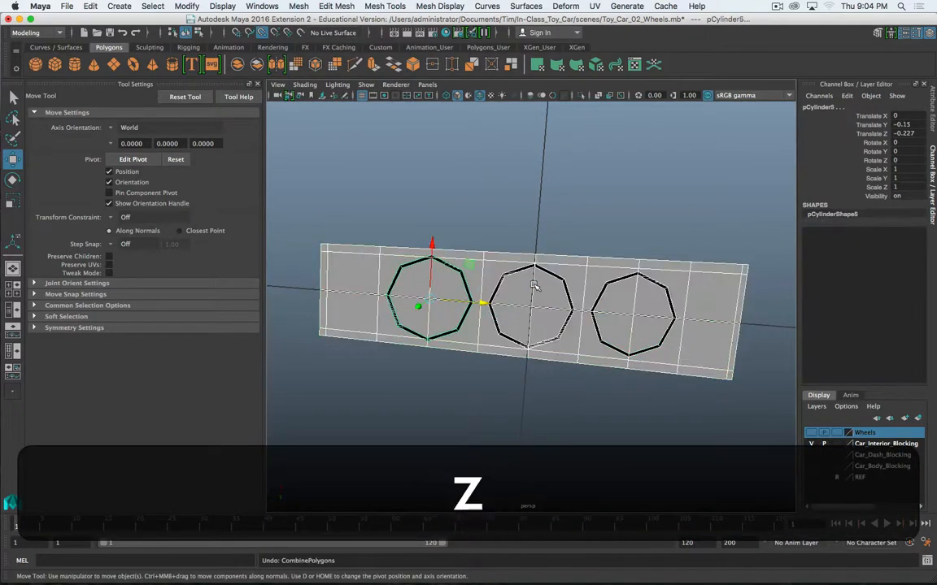
pyautogui.keyDown('alt'); pyautogui.moveTo(511, 388); pyautogui.dragTo(388, 375); pyautogui.keyUp('alt')
pyautogui.click(388, 376)
pyautogui.click(384, 296)
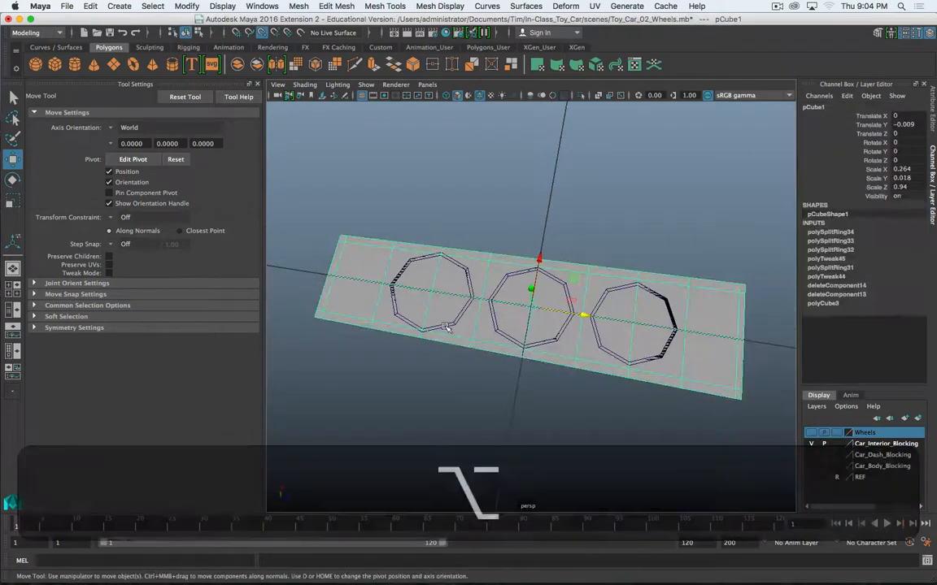
# Check the hole sizes in Steering_Wheel.jpg in Preview and set the ring at Translate Z -0.227 to scale 0.8 on all axes
pyautogui.click(416, 292)
pyautogui.press('super+Tab')
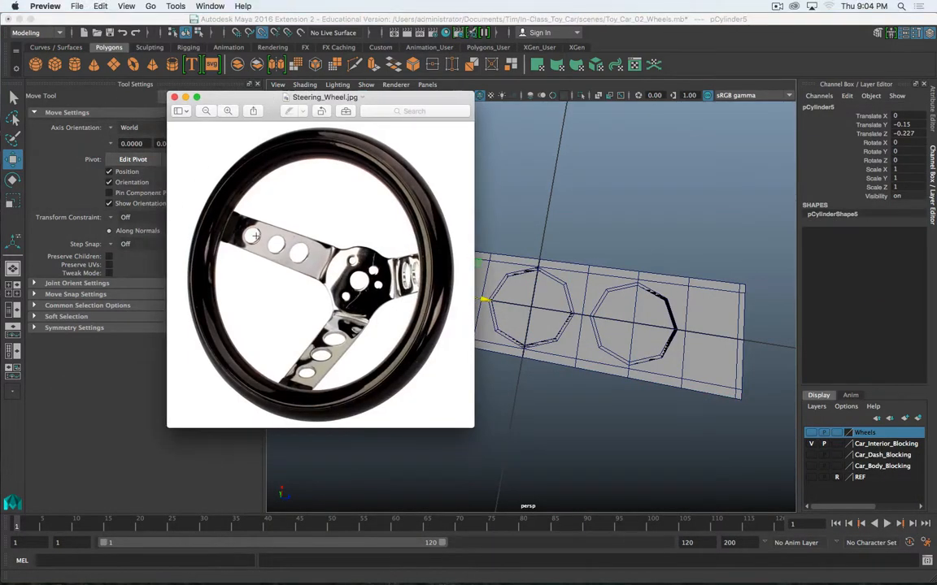
pyautogui.moveTo(269, 103); pyautogui.dragTo(0, 118)
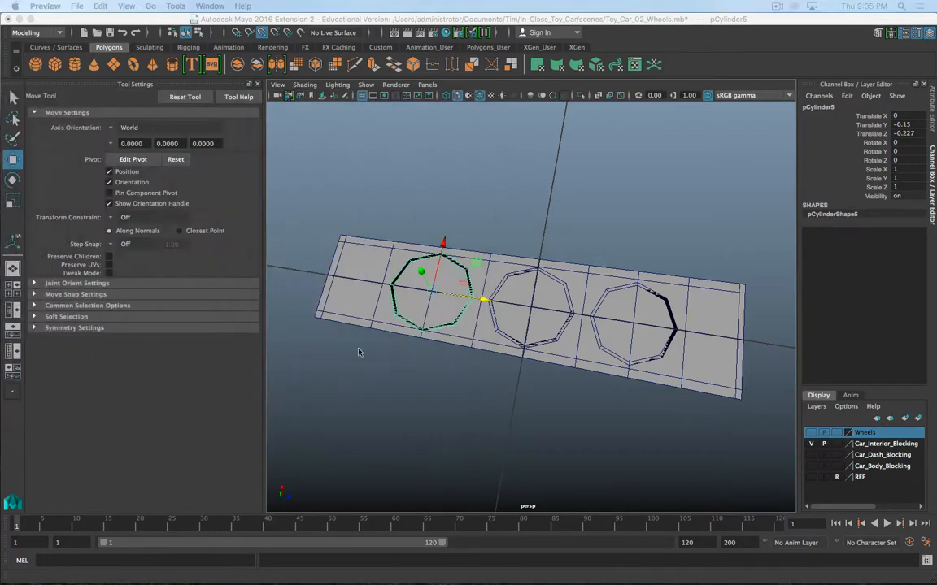
pyautogui.keyDown('alt'); pyautogui.moveTo(471, 325); pyautogui.dragTo(483, 329); pyautogui.keyUp('alt')
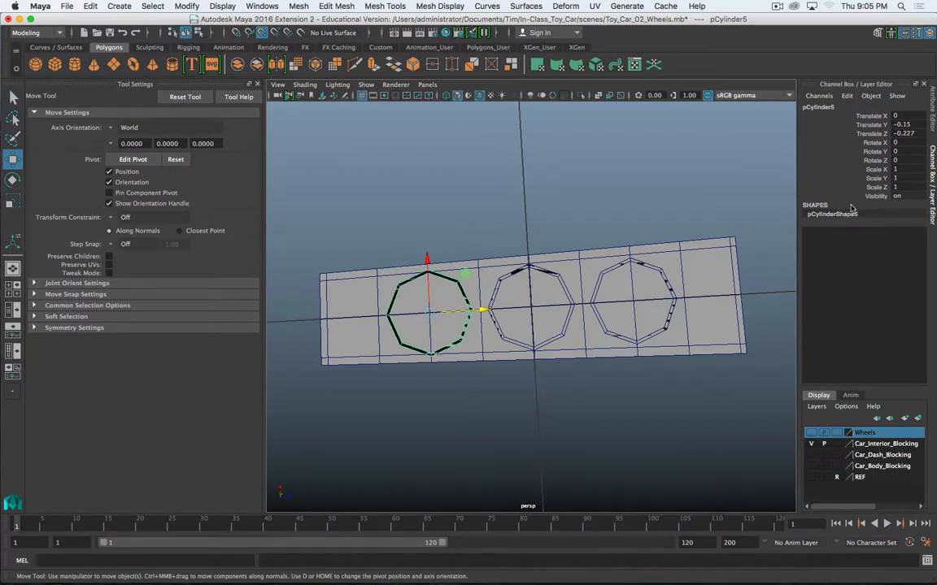
pyautogui.click(906, 169)
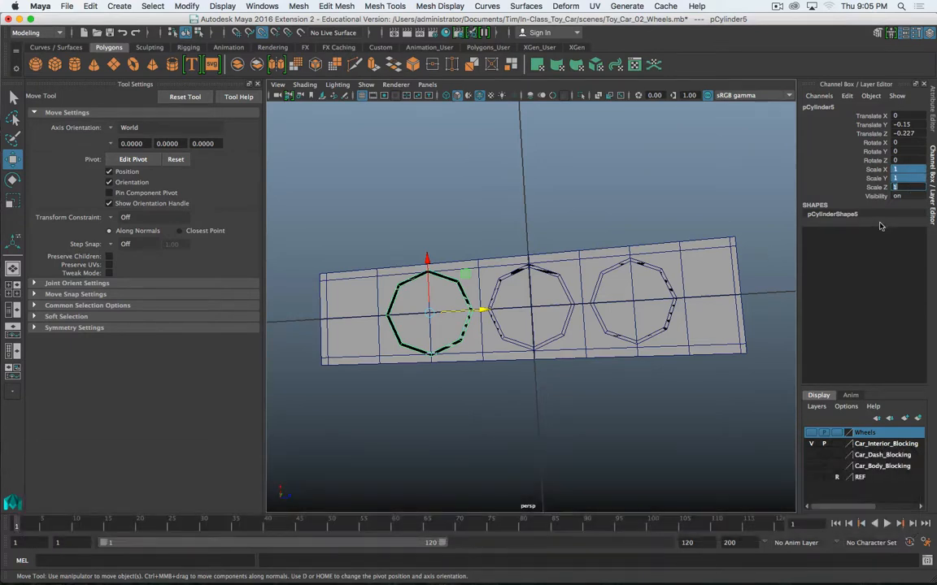
pyautogui.write('0.8')
pyautogui.press('Return')
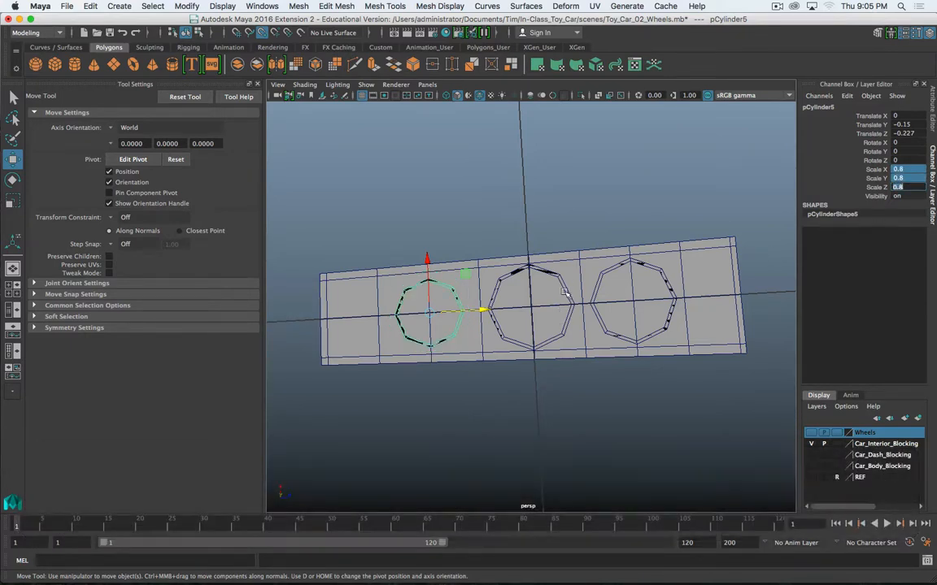
# Set the middle ring's scale to 0.9 on X, Y and Z
pyautogui.click(564, 286)
pyautogui.press('shift')
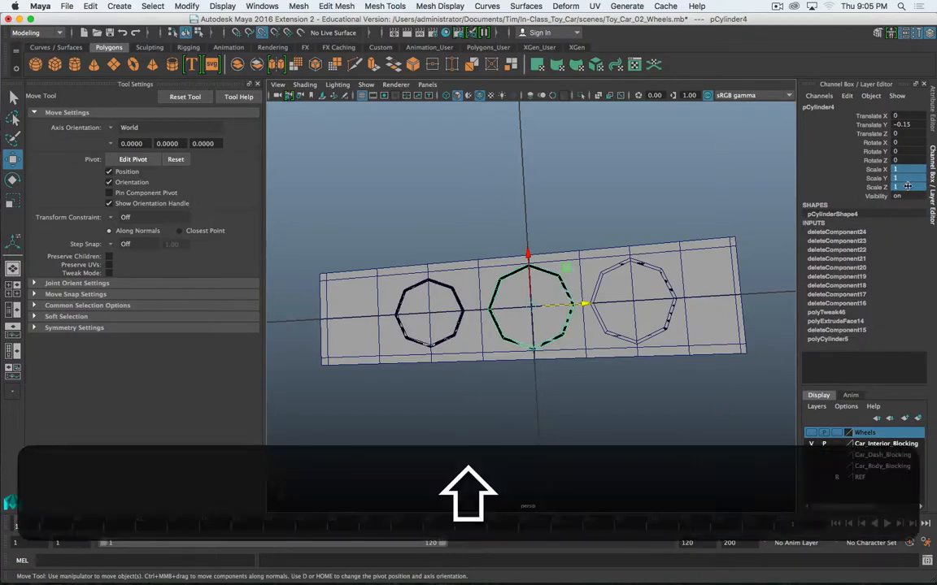
pyautogui.write('.9')
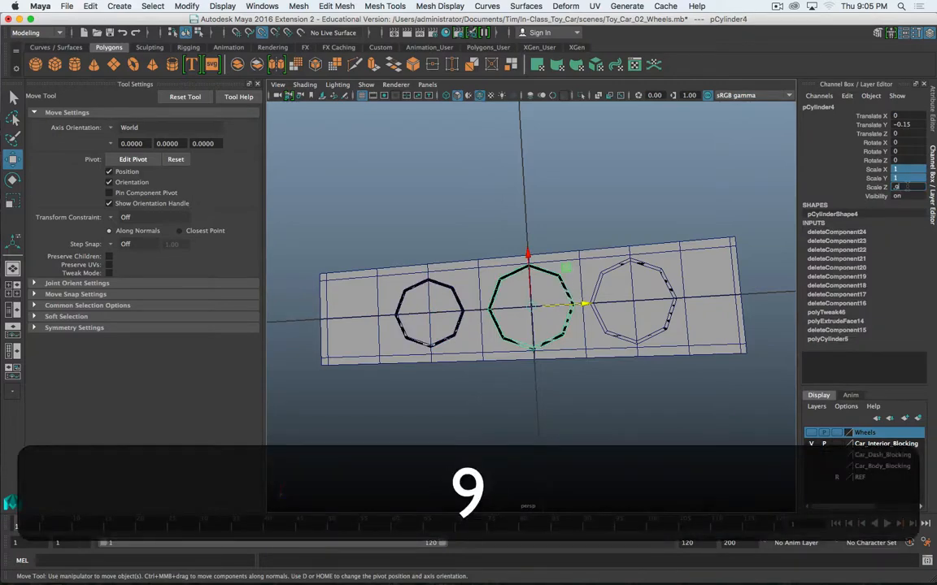
pyautogui.press('Return')
# Combine the three octagonal rings and the flat strip into one mesh
pyautogui.moveTo(618, 301)
pyautogui.keyDown('alt'); pyautogui.mouseDown()
pyautogui.moveTo(637, 314)
pyautogui.moveTo(624, 300)
pyautogui.mouseUp(); pyautogui.keyUp('alt')
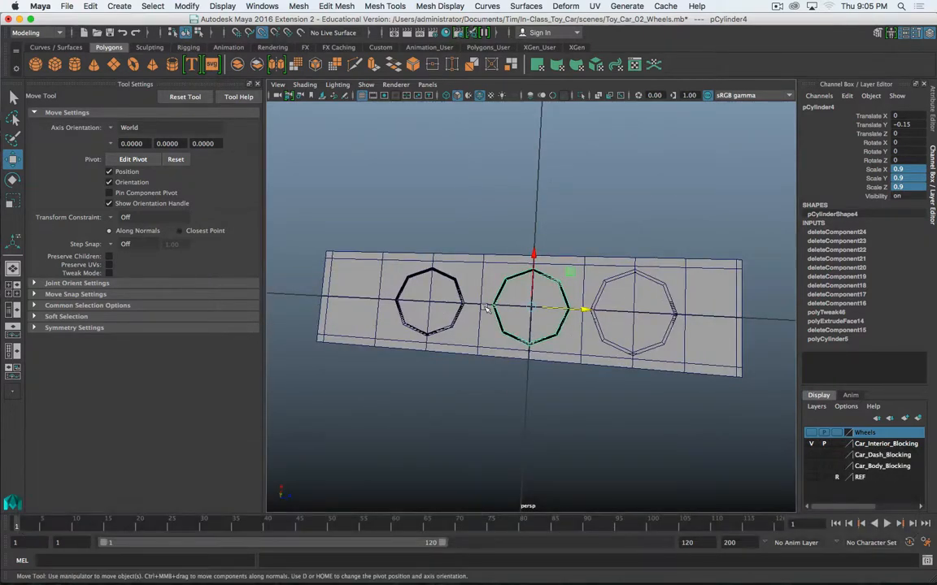
pyautogui.keyDown('shift'); pyautogui.click(596, 299); pyautogui.keyUp('shift')
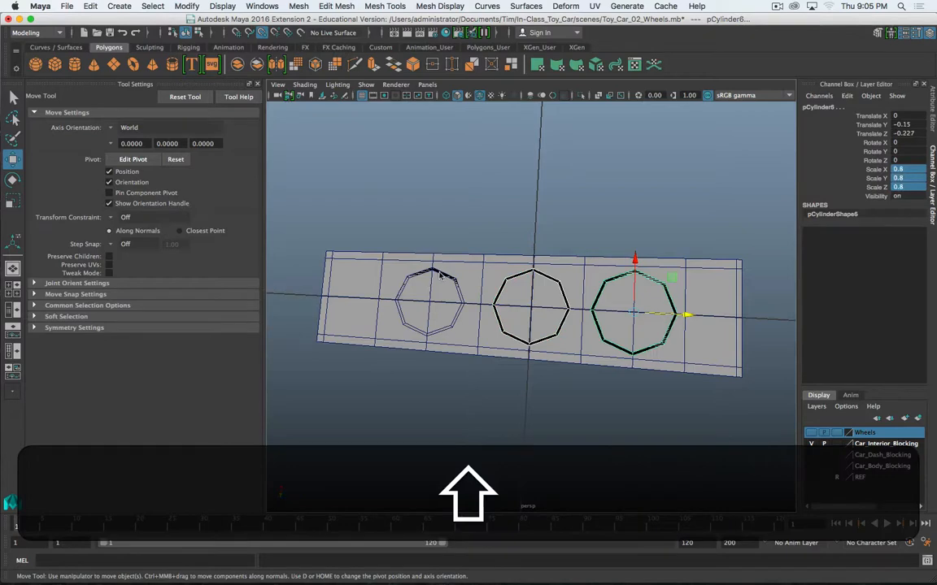
pyautogui.keyDown('shift'); pyautogui.click(440, 277); pyautogui.keyUp('shift')
pyautogui.keyDown('shift'); pyautogui.click(365, 279); pyautogui.keyUp('shift')
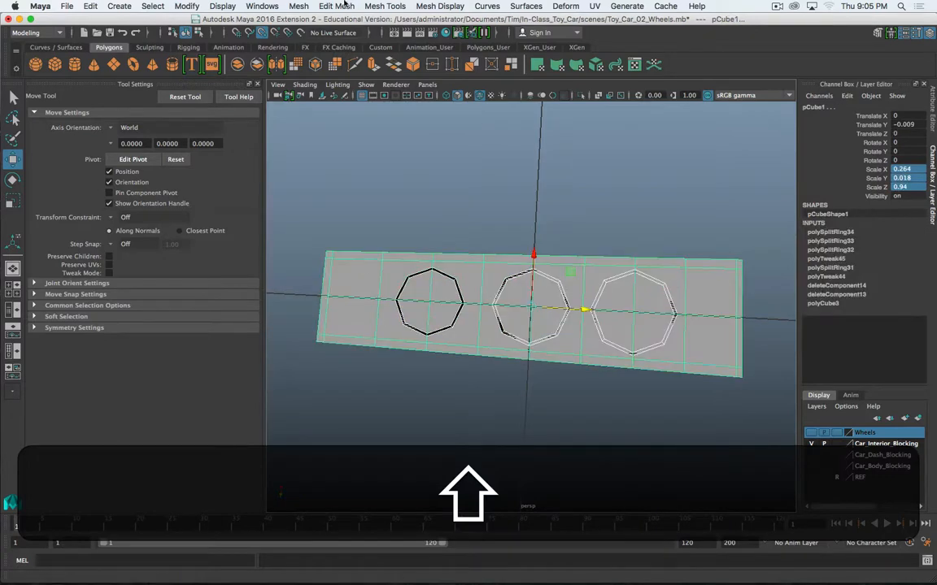
pyautogui.click(298, 6)
pyautogui.click(319, 44)
pyautogui.keyDown('alt'); pyautogui.moveTo(488, 203); pyautogui.dragTo(436, 262); pyautogui.keyUp('alt')
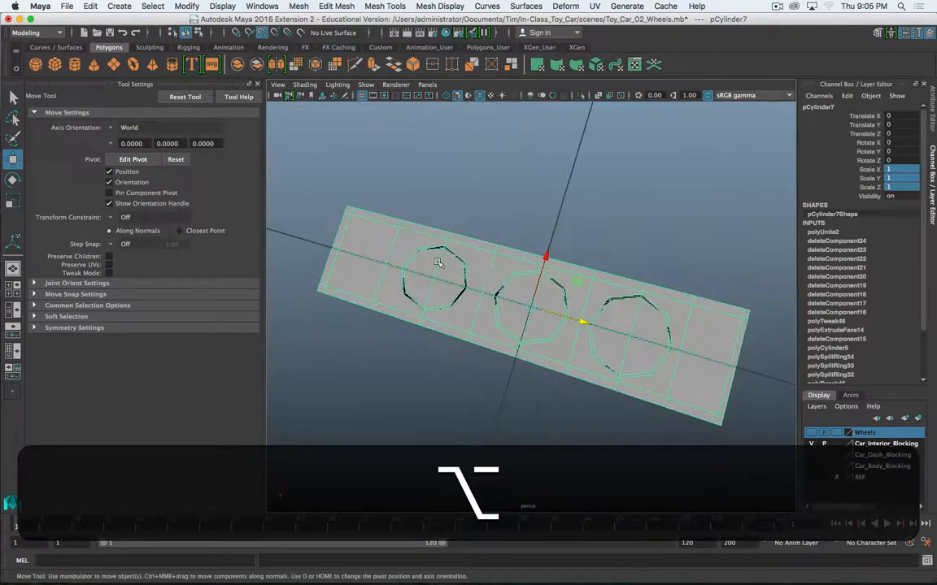
# Delete the four strip faces behind the smallest octagonal ring
pyautogui.keyDown('alt'); pyautogui.moveTo(609, 342); pyautogui.dragTo(487, 315); pyautogui.keyUp('alt')
pyautogui.moveTo(481, 264); pyautogui.dragTo(478, 300, button='right')
pyautogui.click(473, 307)
pyautogui.keyDown('shift'); pyautogui.click(413, 317); pyautogui.keyUp('shift')
pyautogui.keyDown('shift'); pyautogui.click(417, 257); pyautogui.keyUp('shift')
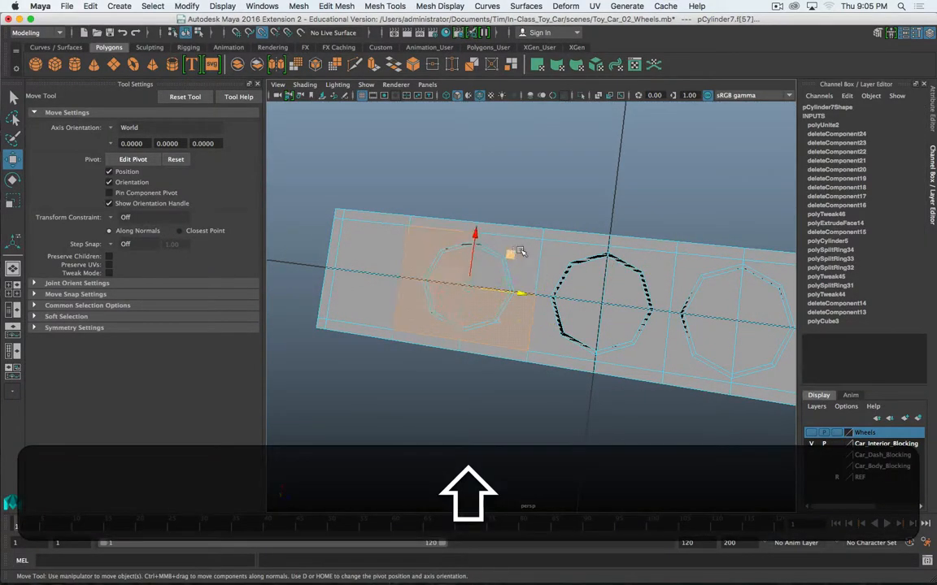
pyautogui.hotkey('shift', 'Delete')
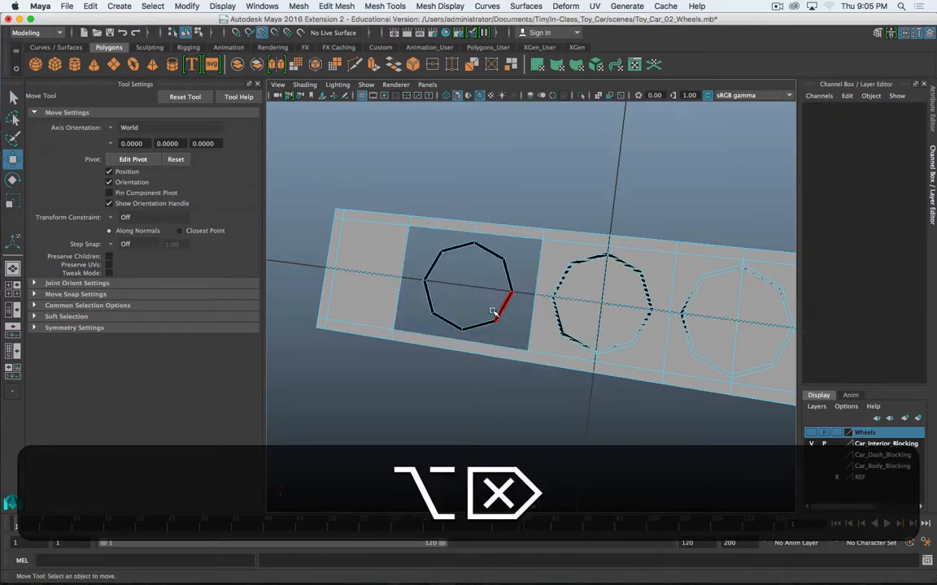
# Delete the four strip faces behind the largest octagonal ring
pyautogui.keyDown('alt'); pyautogui.moveTo(496, 310); pyautogui.dragTo(500, 300); pyautogui.keyUp('alt')
pyautogui.click(541, 282)
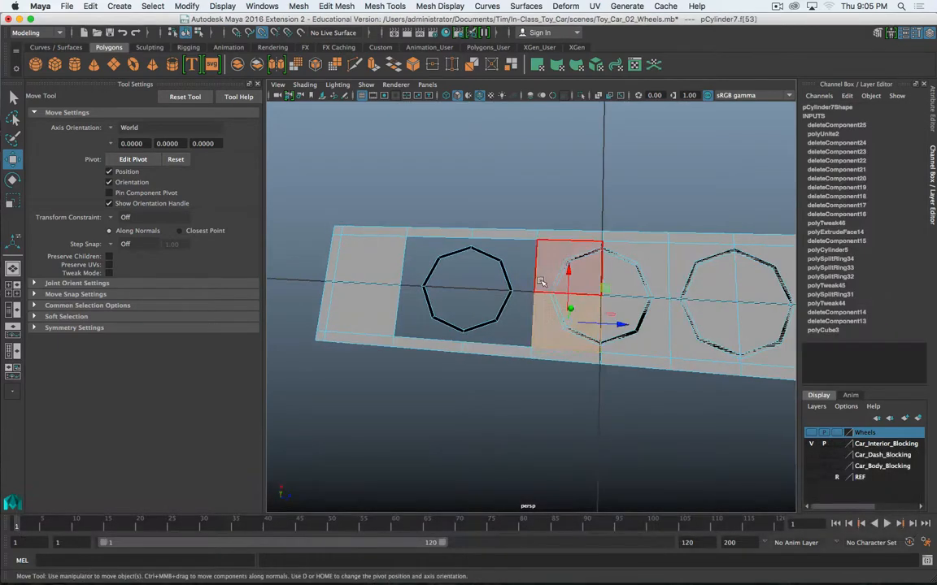
pyautogui.click(539, 263)
pyautogui.keyDown('alt'); pyautogui.moveTo(536, 305); pyautogui.dragTo(491, 302); pyautogui.keyUp('alt')
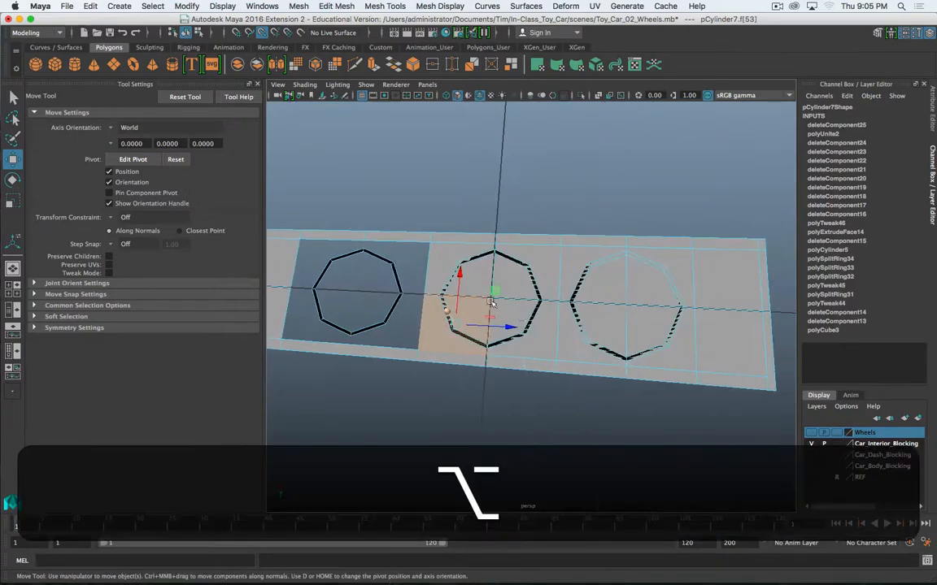
pyautogui.click(576, 356)
pyautogui.keyDown('shift'); pyautogui.click(566, 255); pyautogui.keyUp('shift')
pyautogui.keyDown('shift'); pyautogui.click(670, 256); pyautogui.keyUp('shift')
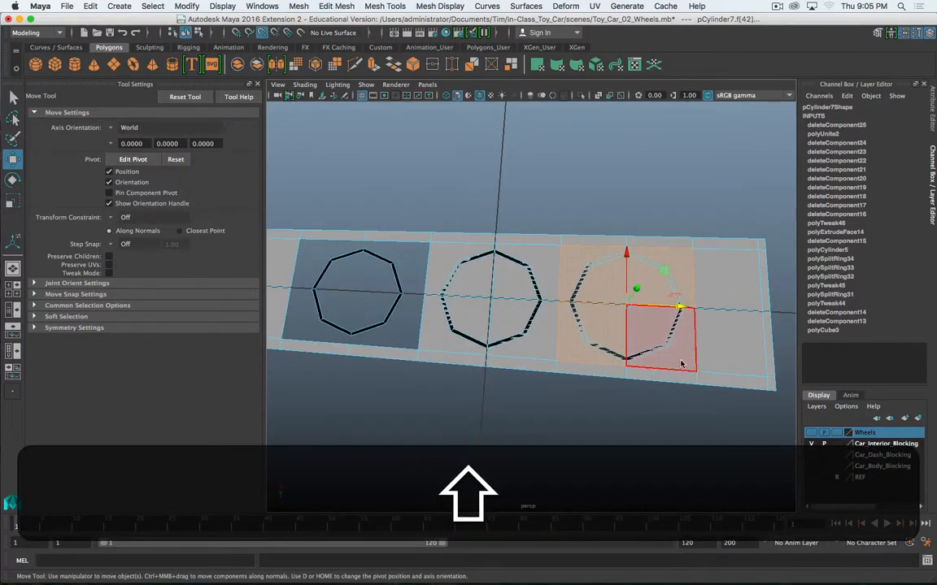
pyautogui.keyDown('shift'); pyautogui.click(682, 365); pyautogui.keyUp('shift')
pyautogui.press('Delete')
# Select all faces of the three octagonal rings and reverse their normals
pyautogui.keyDown('alt'); pyautogui.moveTo(398, 317); pyautogui.dragTo(454, 297); pyautogui.keyUp('alt')
pyautogui.scroll(5, 441, 343)
pyautogui.scroll(-3, 445, 341)
pyautogui.scroll(3, 444, 339)
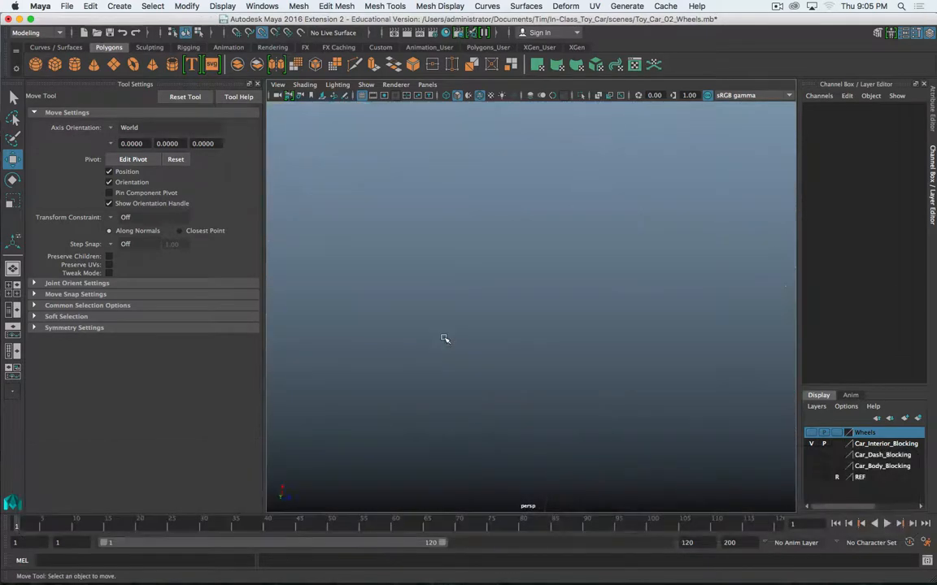
pyautogui.scroll(-3, 445, 341)
pyautogui.keyDown('alt'); pyautogui.moveTo(445, 341); pyautogui.dragTo(528, 347); pyautogui.keyUp('alt')
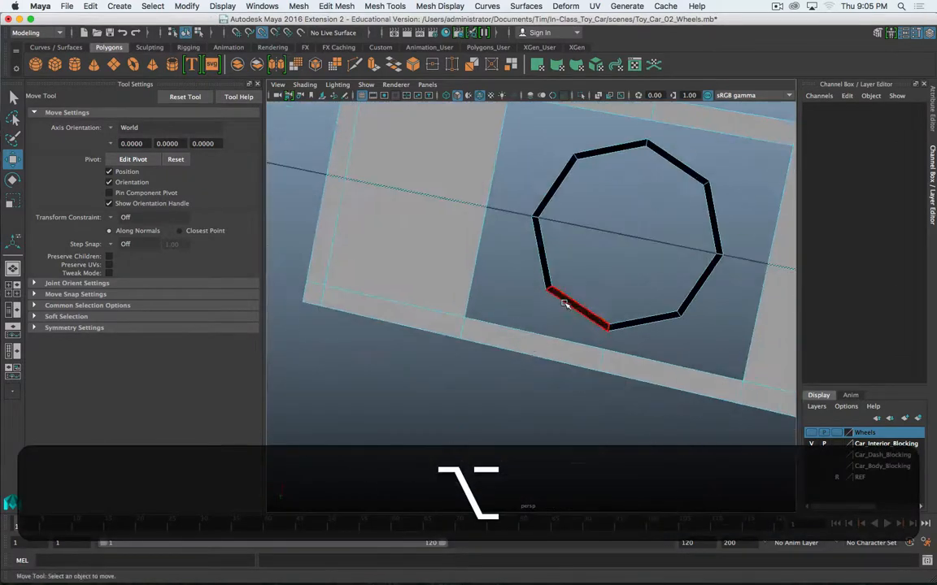
pyautogui.click(565, 303)
pyautogui.keyDown('alt'); pyautogui.moveTo(565, 304); pyautogui.dragTo(617, 318); pyautogui.keyUp('alt')
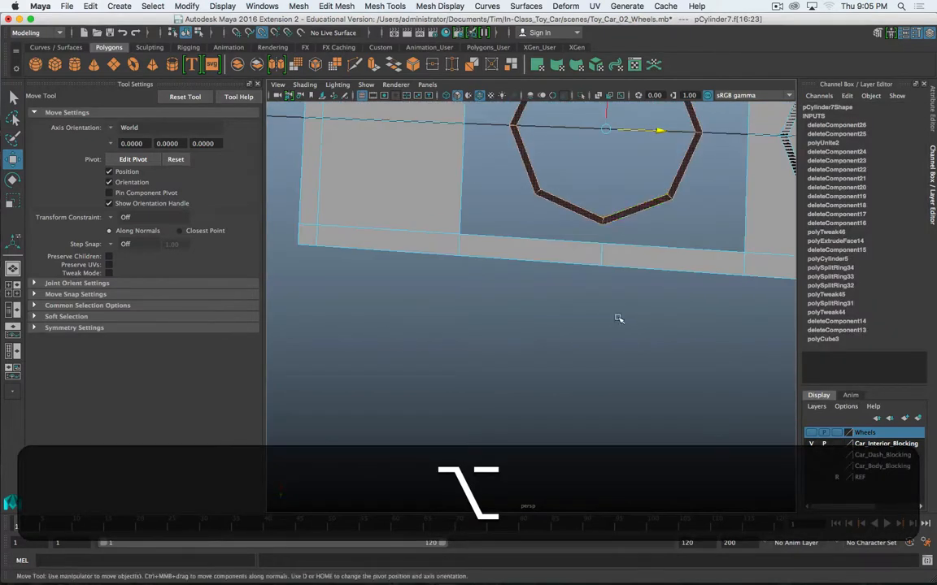
pyautogui.hotkey('alt', 'f')
pyautogui.keyDown('alt'); pyautogui.moveTo(553, 355); pyautogui.dragTo(519, 328); pyautogui.keyUp('alt')
pyautogui.scroll(-8, 518, 328)
pyautogui.scroll(3, 519, 329)
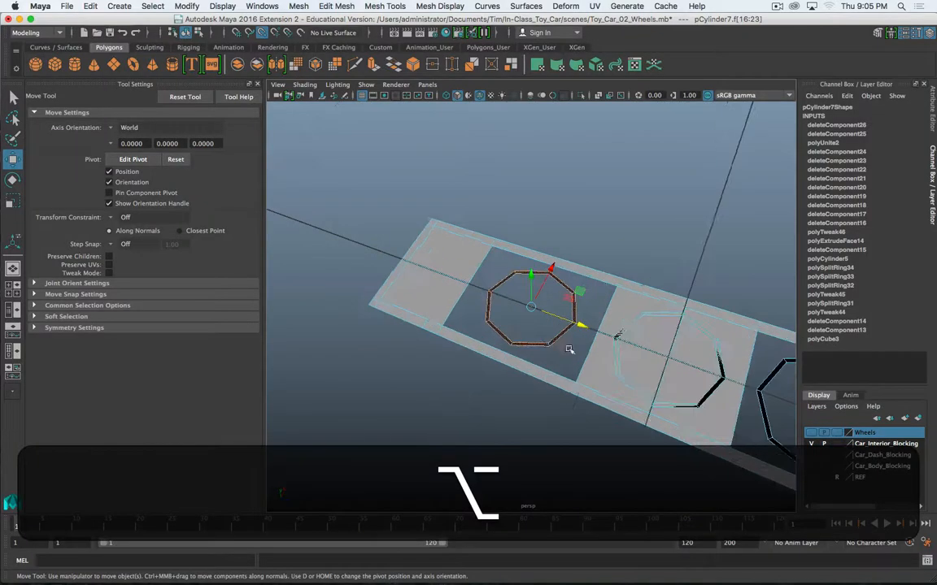
pyautogui.keyDown('alt'); pyautogui.moveTo(569, 350); pyautogui.dragTo(477, 323); pyautogui.keyUp('alt')
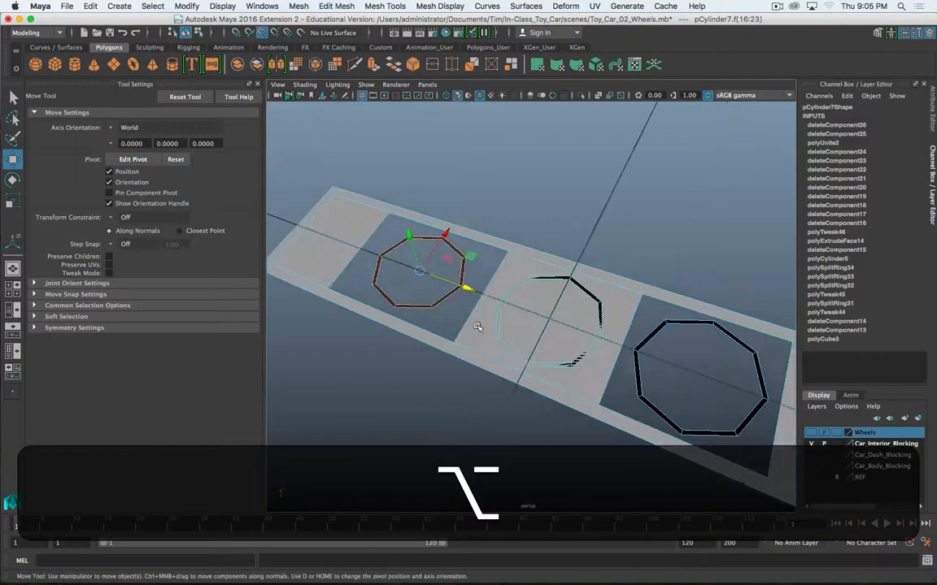
pyautogui.keyDown('shift'); pyautogui.click(640, 374); pyautogui.keyUp('shift')
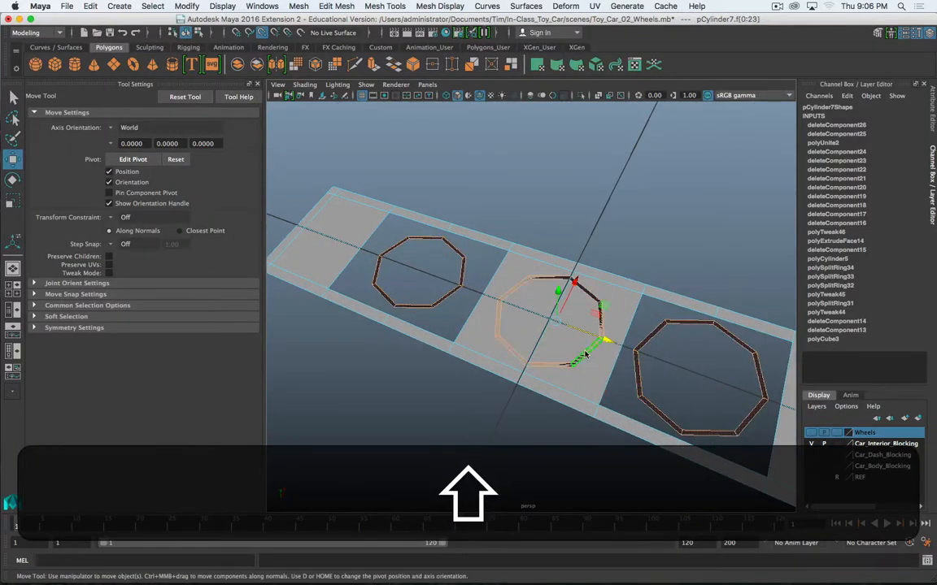
pyautogui.click(439, 6)
pyautogui.click(451, 54)
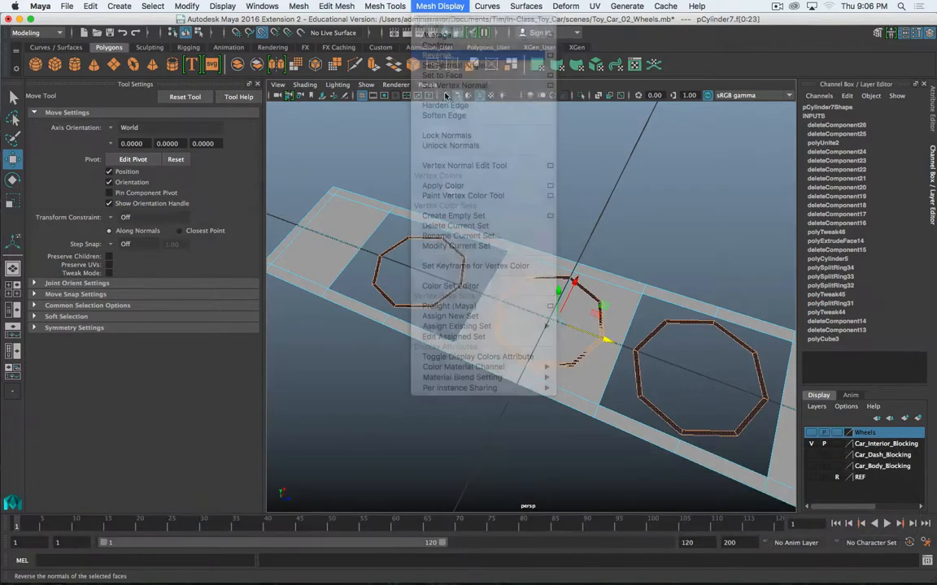
# Try to bridge the smallest octagonal ring's outer border to the surrounding strip opening using whole edge loops
pyautogui.click(399, 313)
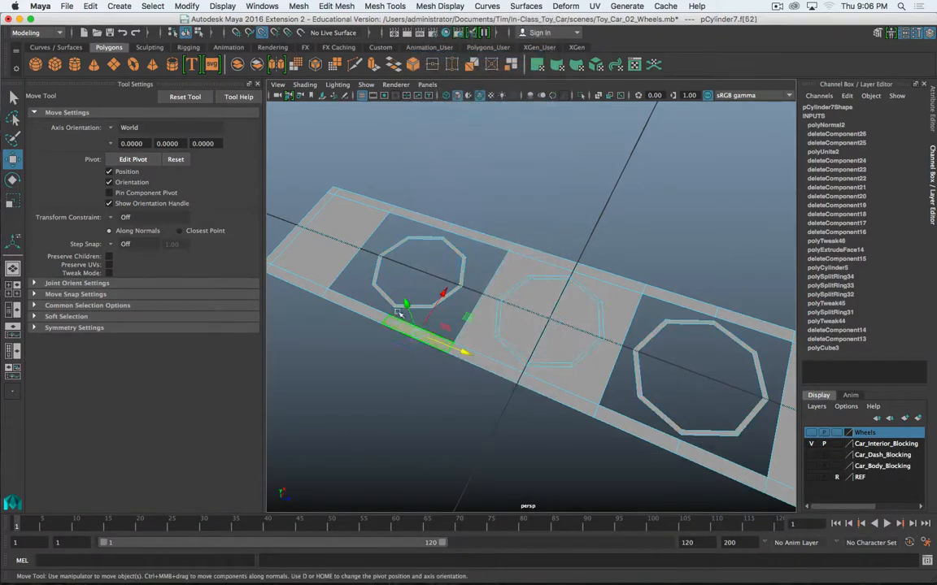
pyautogui.rightClick(457, 236)
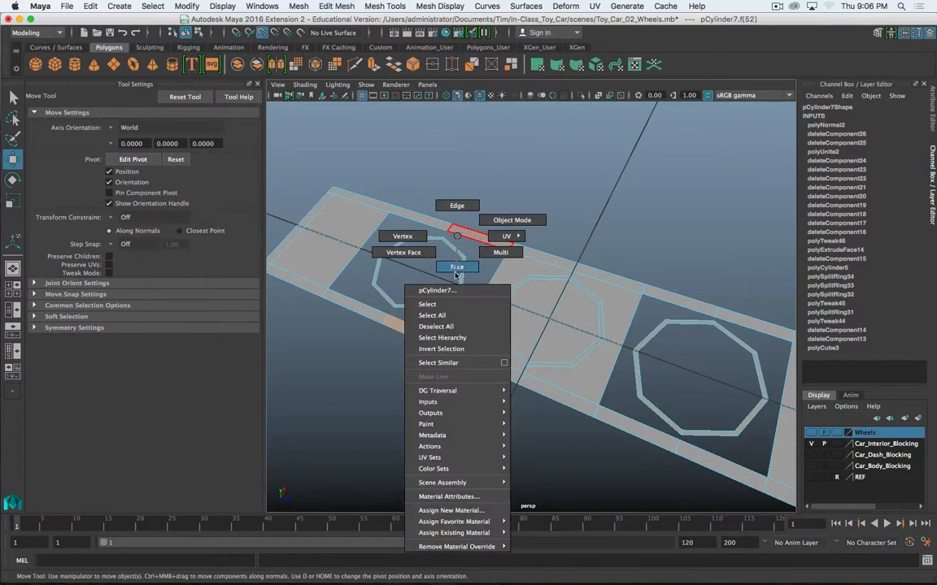
pyautogui.moveTo(457, 208); pyautogui.dragTo(460, 206, button='right')
pyautogui.keyDown('shift'); pyautogui.doubleClick(456, 245); pyautogui.keyUp('shift')
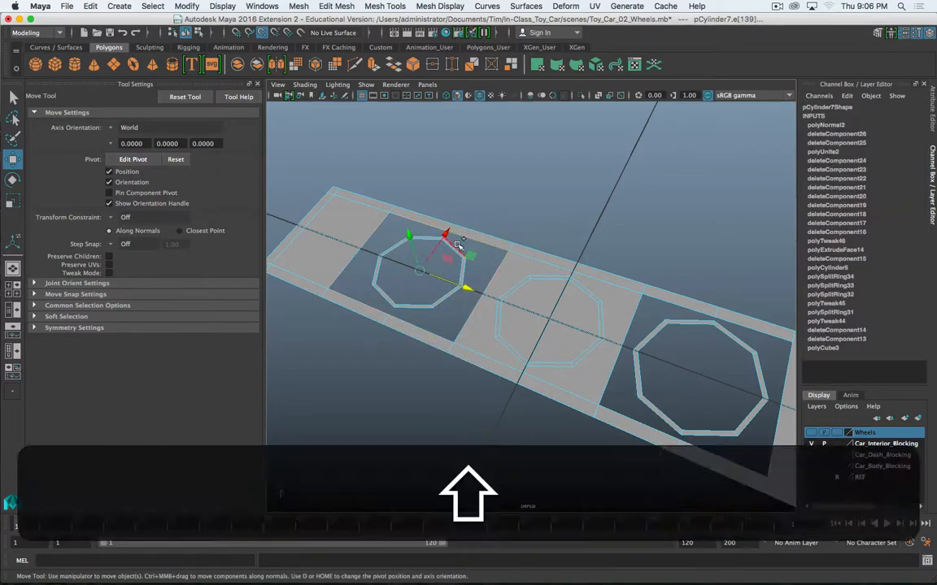
pyautogui.keyDown('shift'); pyautogui.moveTo(452, 266); pyautogui.dragTo(453, 372, button='right'); pyautogui.keyUp('shift')
pyautogui.hotkey('alt', 'z')
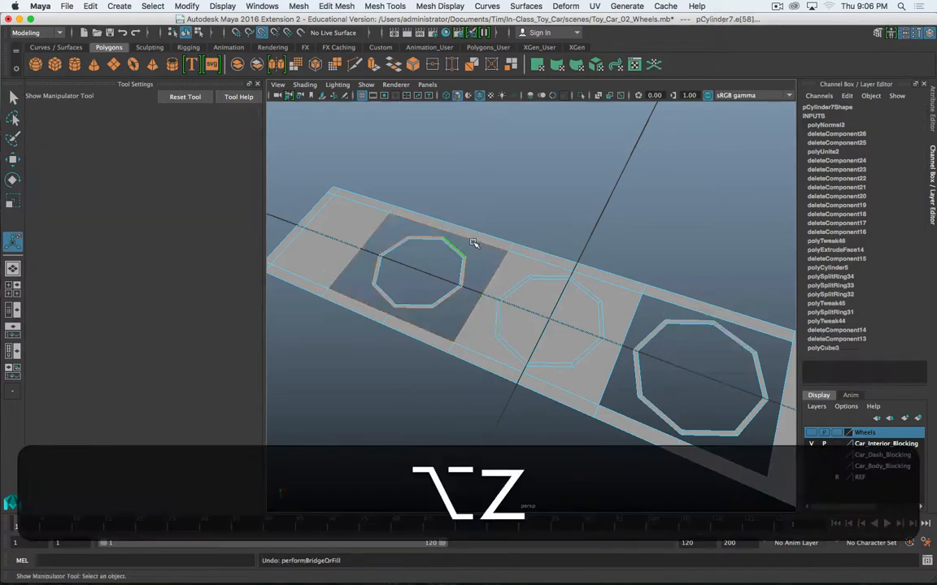
# Fill the gap around the smallest octagonal ring by bridging one facing edge pair, then all remaining border edges to the strip opening
pyautogui.keyDown('alt'); pyautogui.moveTo(476, 242); pyautogui.dragTo(537, 296, button='middle'); pyautogui.keyUp('alt')
pyautogui.scroll(5, 478, 281)
pyautogui.click(537, 289)
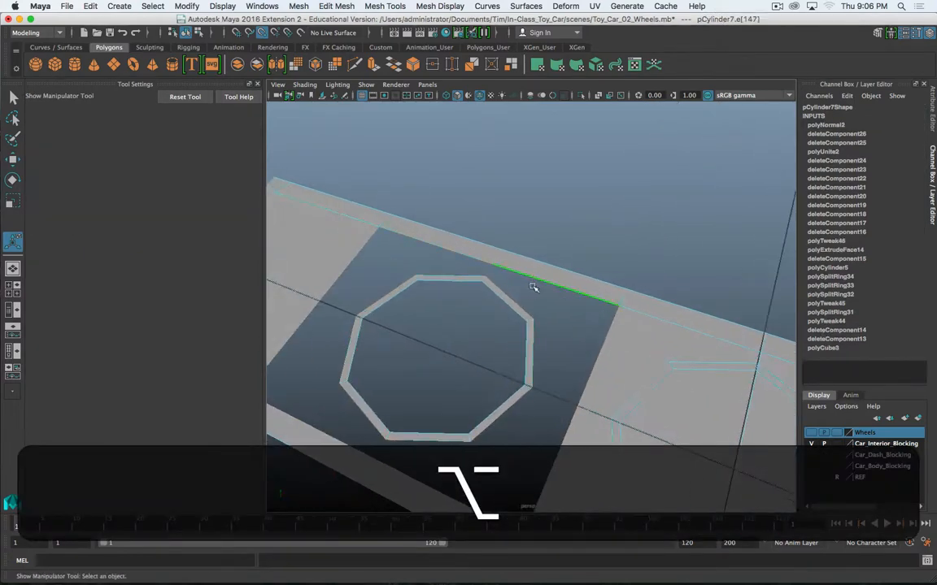
pyautogui.keyDown('shift'); pyautogui.click(514, 295); pyautogui.keyUp('shift')
pyautogui.keyDown('shift'); pyautogui.moveTo(513, 296); pyautogui.dragTo(488, 420, button='right'); pyautogui.keyUp('shift')
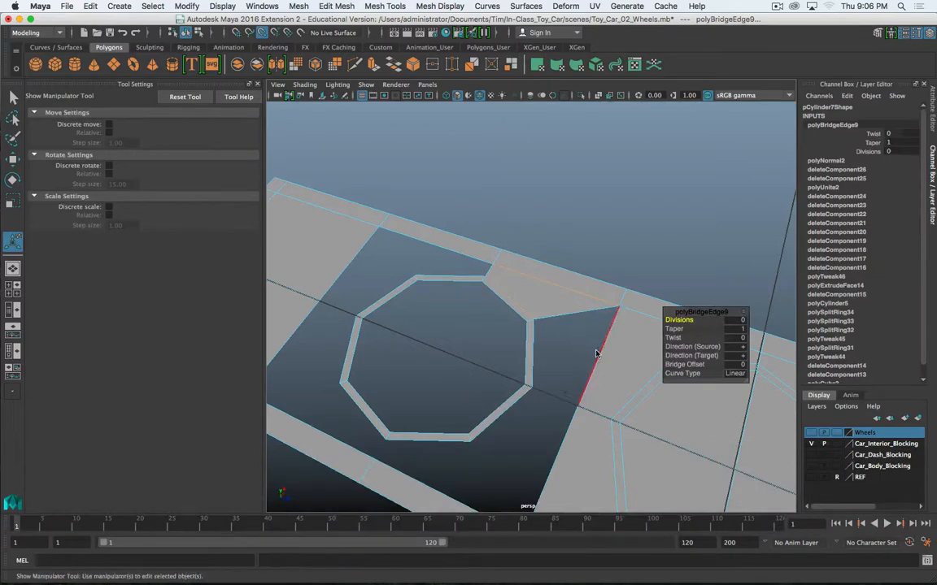
pyautogui.click(576, 315)
pyautogui.keyDown('shift'); pyautogui.click(491, 265); pyautogui.keyUp('shift')
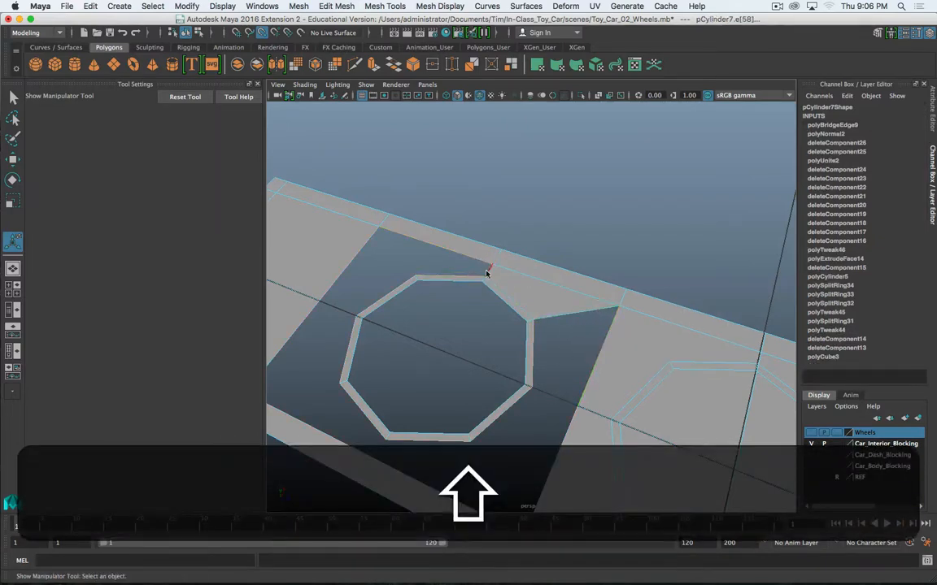
pyautogui.keyDown('shift'); pyautogui.moveTo(595, 356); pyautogui.dragTo(598, 478, button='right'); pyautogui.keyUp('shift')
# Fill the gap around the largest octagonal ring by bridging one facing edge pair and the remaining border edges to the strip
pyautogui.keyDown('alt'); pyautogui.moveTo(562, 388); pyautogui.dragTo(518, 313, button='middle'); pyautogui.keyUp('alt')
pyautogui.scroll(-4, 543, 324)
pyautogui.keyDown('alt'); pyautogui.moveTo(518, 313); pyautogui.dragTo(586, 300); pyautogui.keyUp('alt')
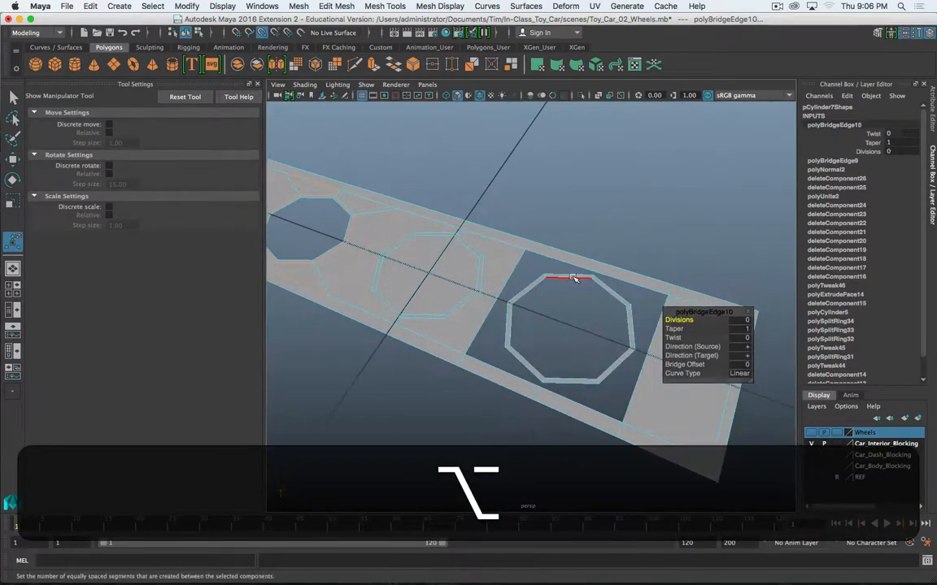
pyautogui.click(571, 262)
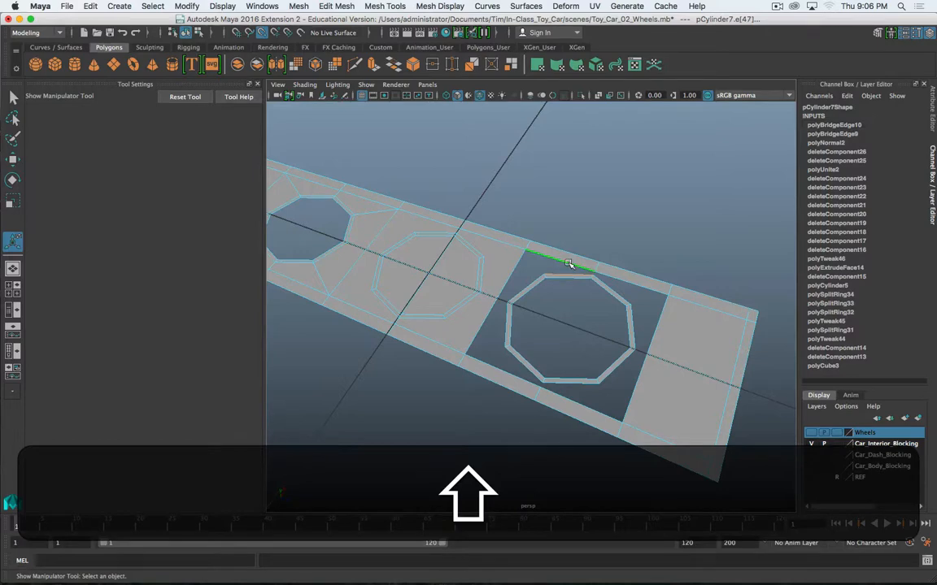
pyautogui.keyDown('shift'); pyautogui.moveTo(567, 263); pyautogui.dragTo(573, 387, button='right'); pyautogui.keyUp('shift')
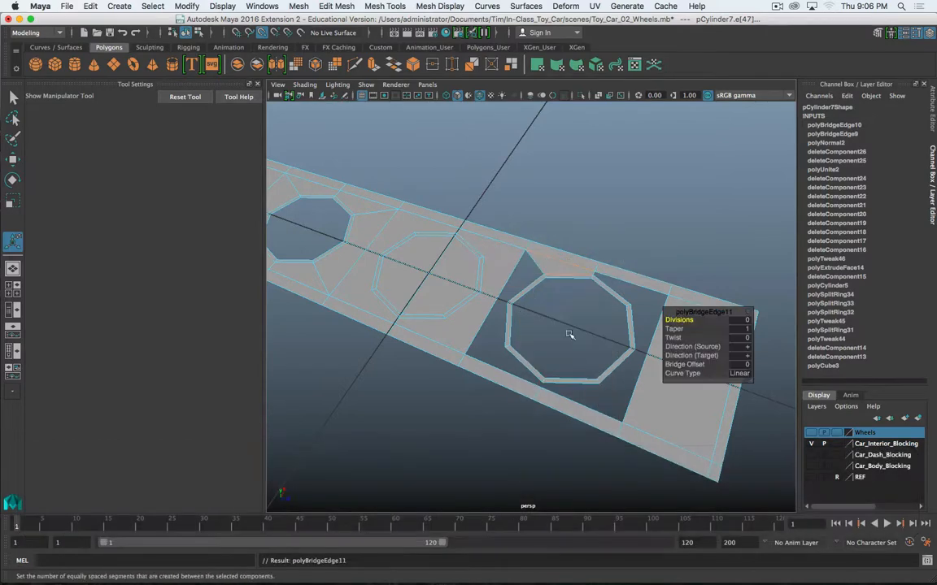
pyautogui.click(522, 287)
pyautogui.keyDown('shift'); pyautogui.click(535, 265); pyautogui.keyUp('shift')
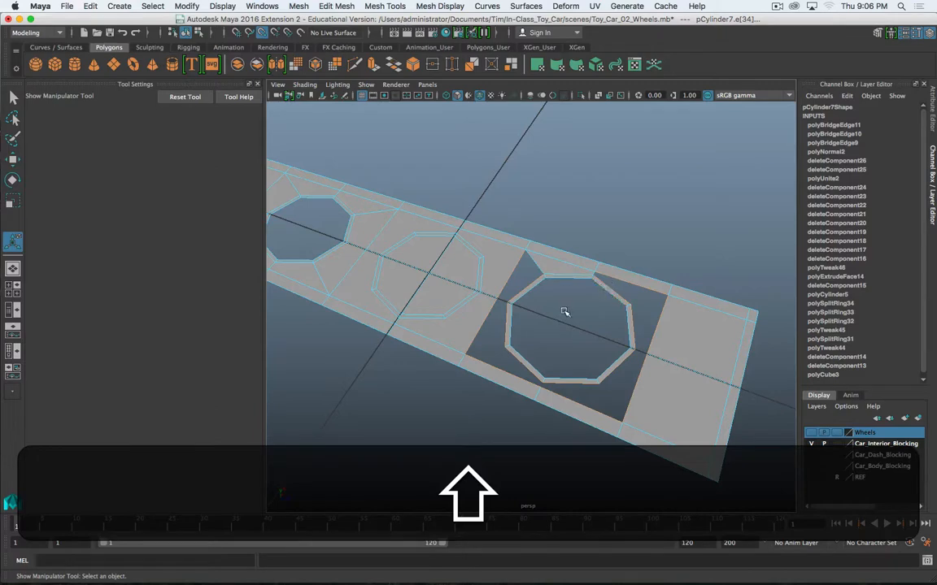
pyautogui.hotkey('shift', 'g')
# Delete the four strip faces behind the middle octagonal ring
pyautogui.keyDown('alt'); pyautogui.moveTo(564, 312); pyautogui.dragTo(551, 291); pyautogui.keyUp('alt')
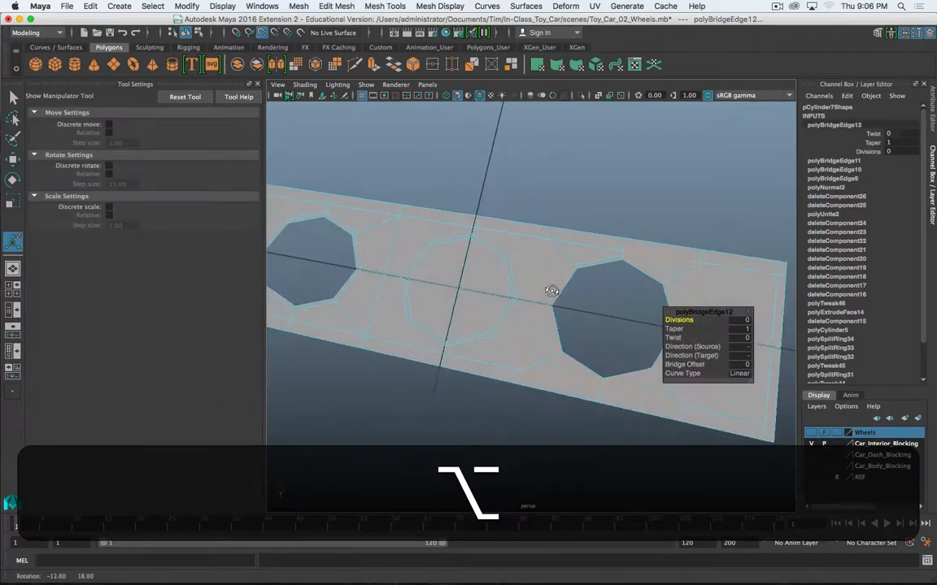
pyautogui.keyDown('alt'); pyautogui.moveTo(533, 281); pyautogui.dragTo(577, 279, button='middle'); pyautogui.keyUp('alt')
pyautogui.moveTo(571, 262); pyautogui.dragTo(572, 286, button='right')
pyautogui.click(572, 275)
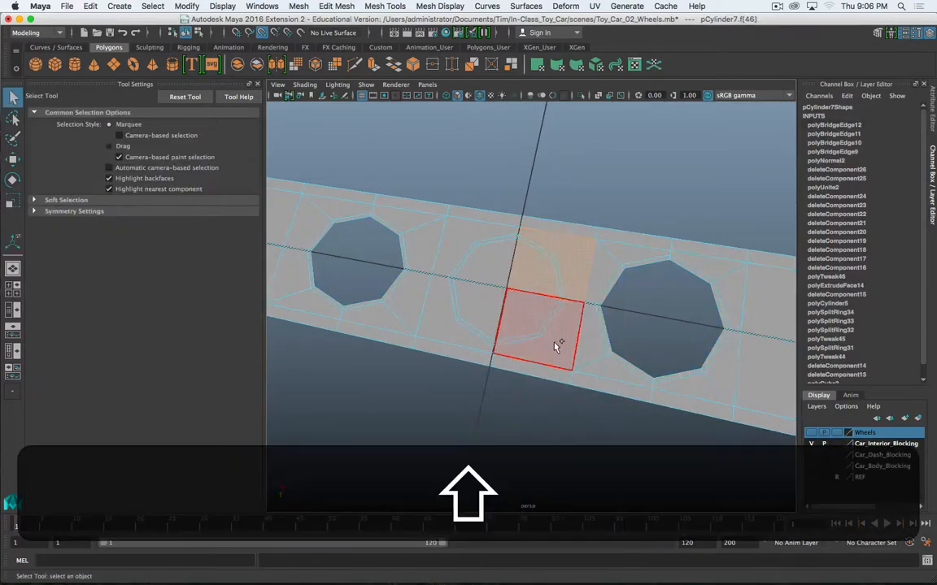
pyautogui.keyDown('shift'); pyautogui.click(556, 346); pyautogui.keyUp('shift')
pyautogui.keyDown('shift'); pyautogui.click(476, 338); pyautogui.keyUp('shift')
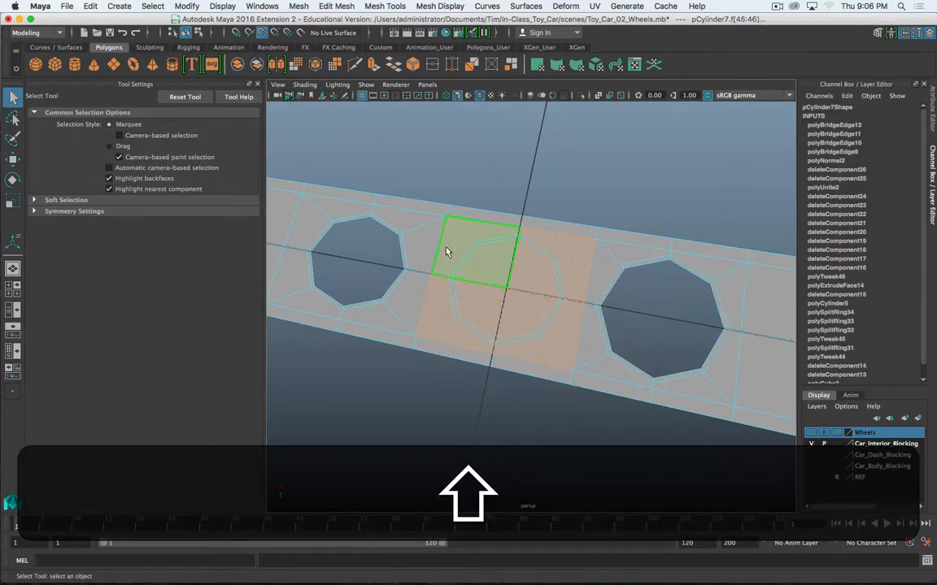
pyautogui.keyDown('shift'); pyautogui.click(446, 252); pyautogui.keyUp('shift')
pyautogui.press('Delete')
# Bridge the middle octagonal ring to its strip opening, starting with one facing edge pair and finishing with the remaining border edges
pyautogui.moveTo(534, 246); pyautogui.dragTo(535, 213, button='right')
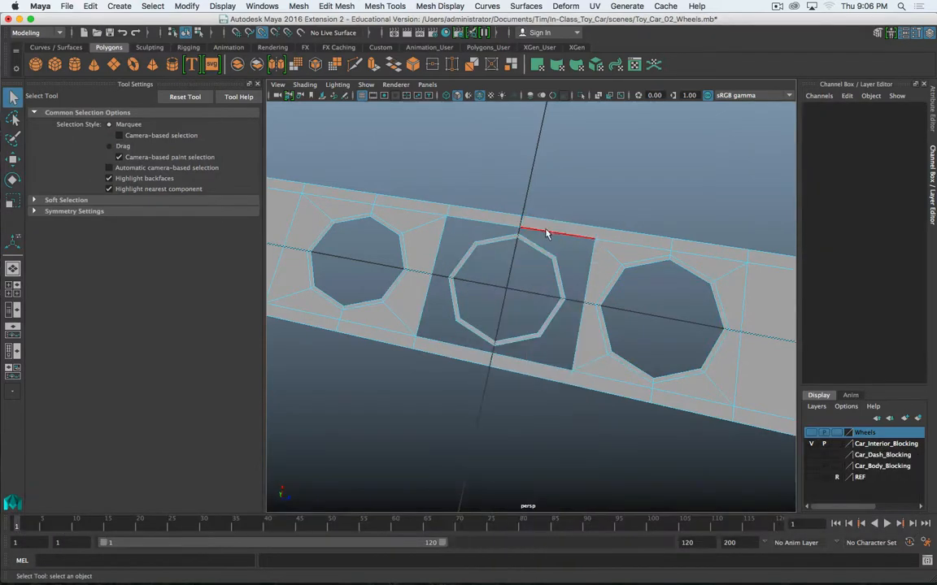
pyautogui.click(547, 235)
pyautogui.keyDown('shift'); pyautogui.moveTo(541, 250); pyautogui.dragTo(508, 370, button='right'); pyautogui.keyUp('shift')
pyautogui.click(561, 248)
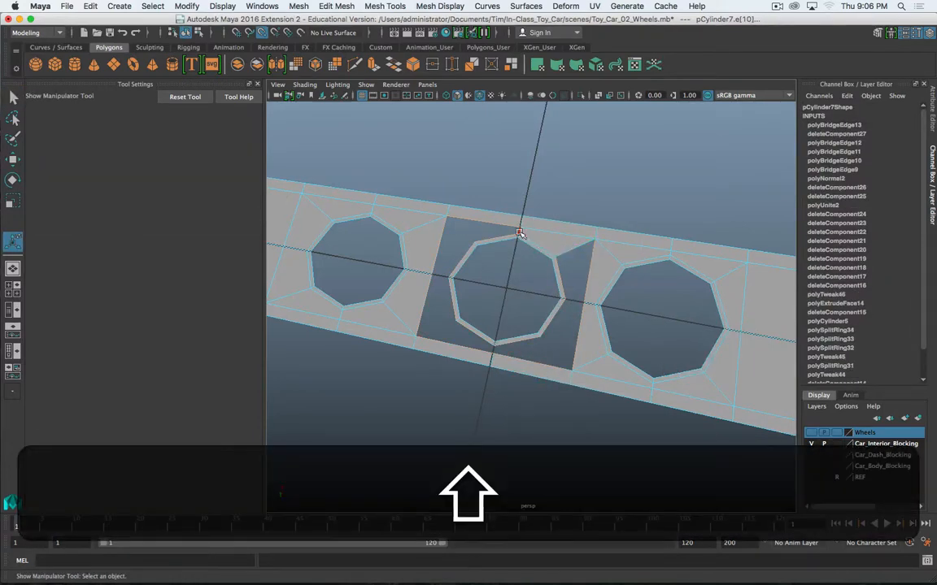
pyautogui.press('g')
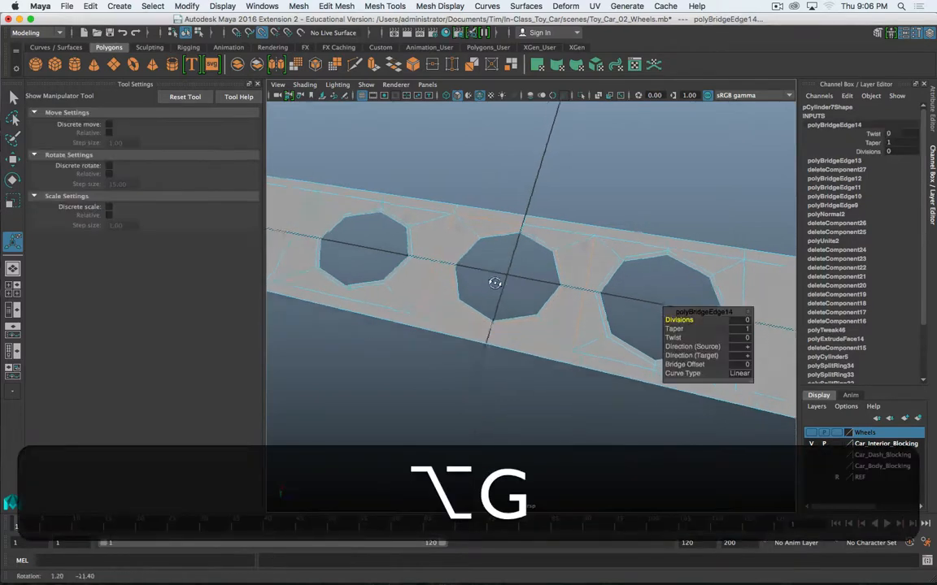
# Extrude all faces of the perforated strip and raise them about 0.011 cm in Y to give it thickness
pyautogui.keyDown('alt'); pyautogui.moveTo(493, 280); pyautogui.dragTo(490, 275); pyautogui.keyUp('alt')
pyautogui.moveTo(567, 290); pyautogui.dragTo(609, 246, button='right')
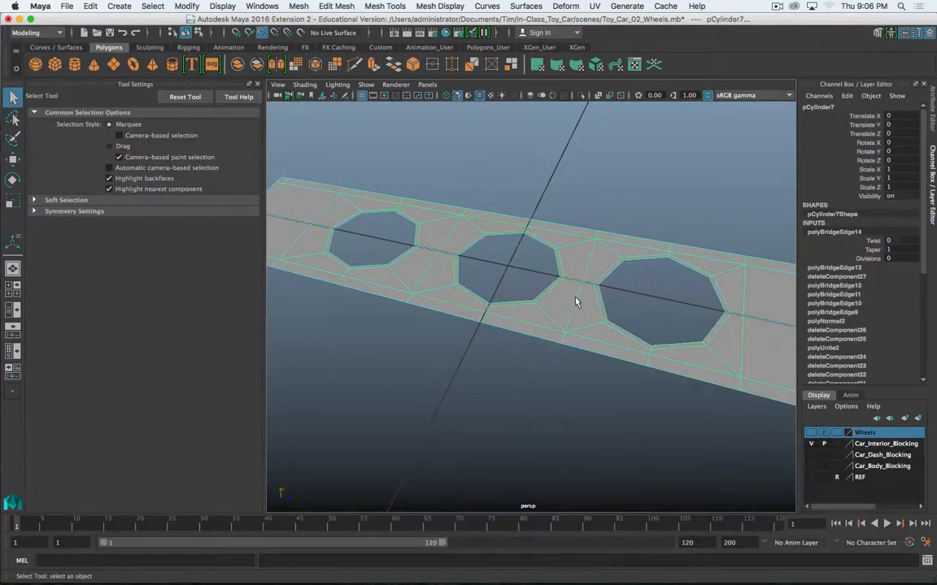
pyautogui.scroll(-5, 510, 349)
pyautogui.keyDown('alt'); pyautogui.moveTo(508, 347); pyautogui.dragTo(643, 269); pyautogui.keyUp('alt')
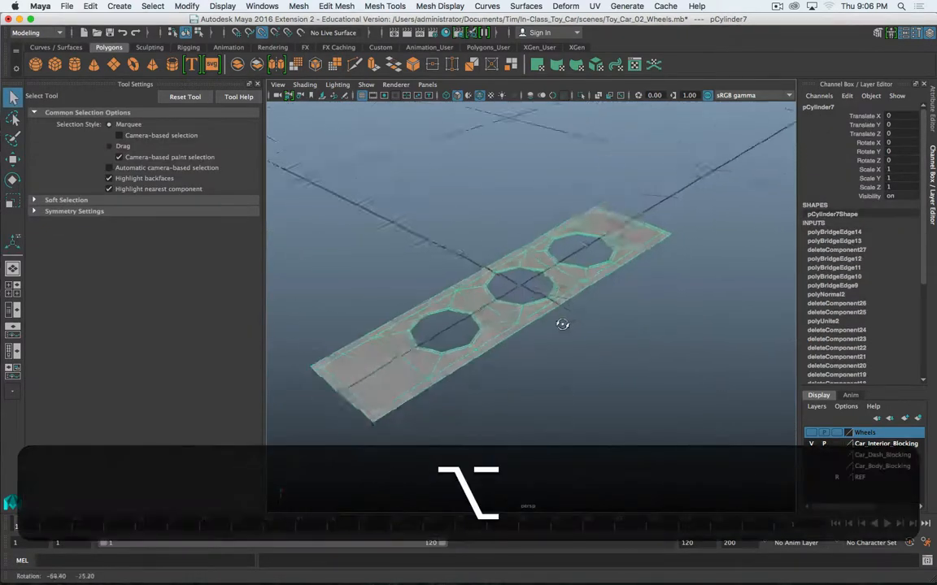
pyautogui.moveTo(551, 299); pyautogui.dragTo(561, 298, button='right')
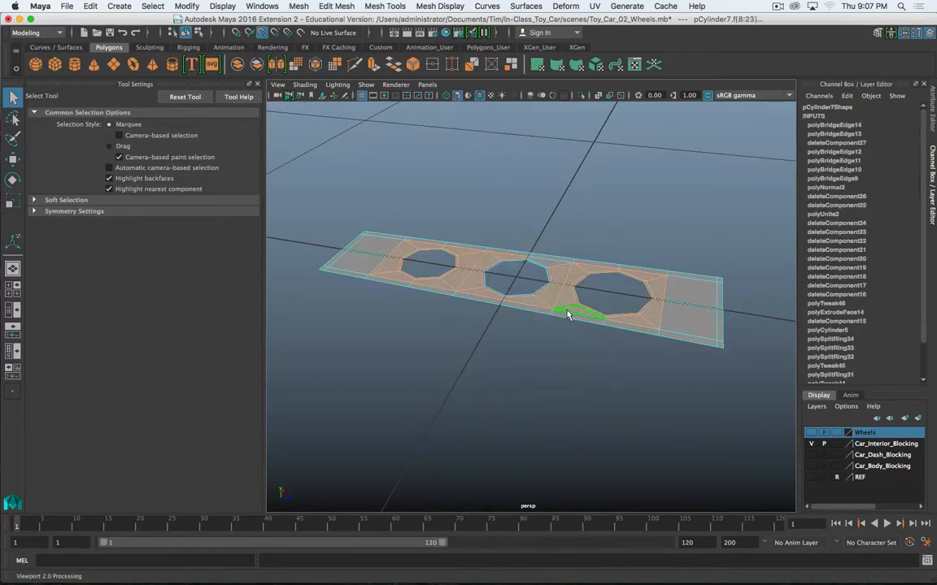
pyautogui.keyDown('alt'); pyautogui.moveTo(539, 366); pyautogui.dragTo(530, 357); pyautogui.keyUp('alt')
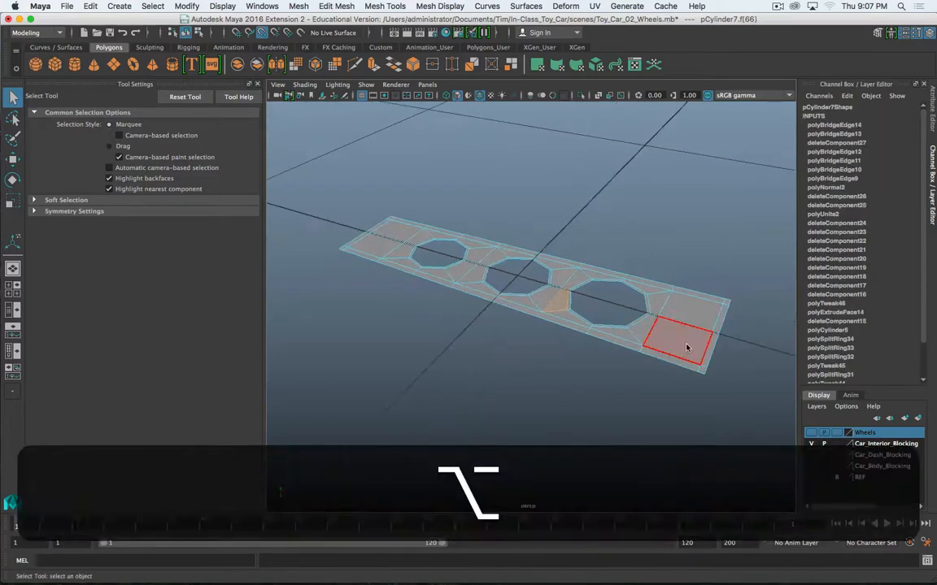
pyautogui.keyDown('shift'); pyautogui.moveTo(686, 348); pyautogui.dragTo(685, 362, button='right'); pyautogui.keyUp('shift')
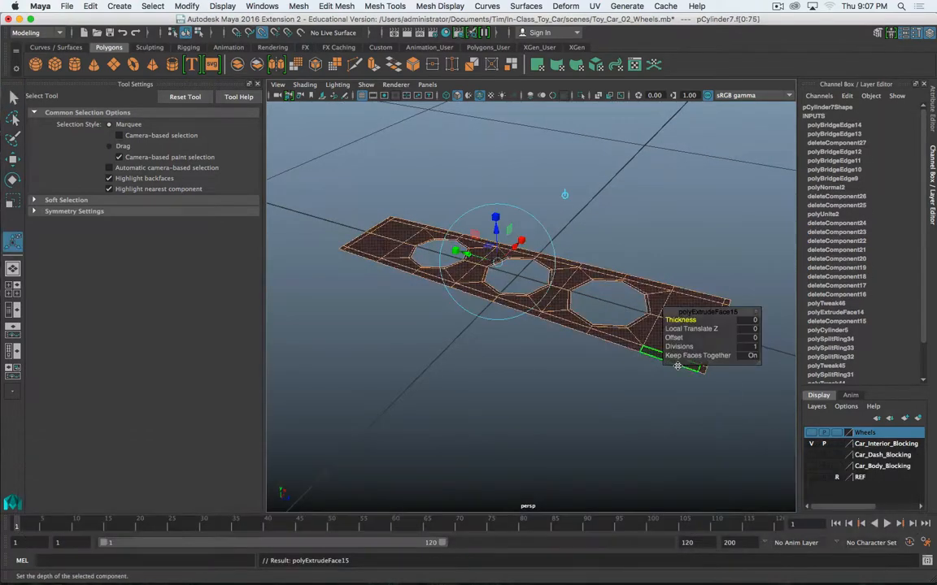
pyautogui.press('w')
pyautogui.click(518, 227)
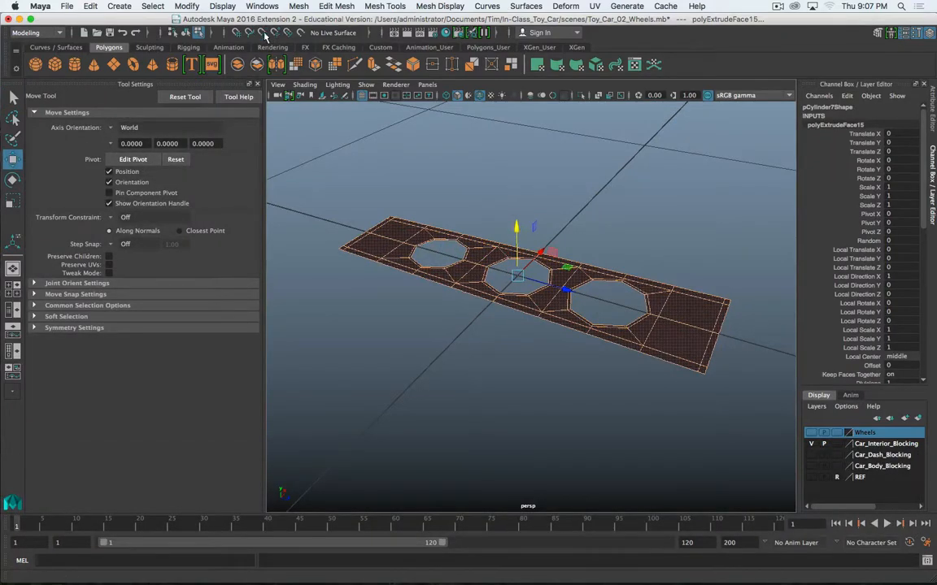
pyautogui.moveTo(517, 227); pyautogui.dragTo(518, 223)
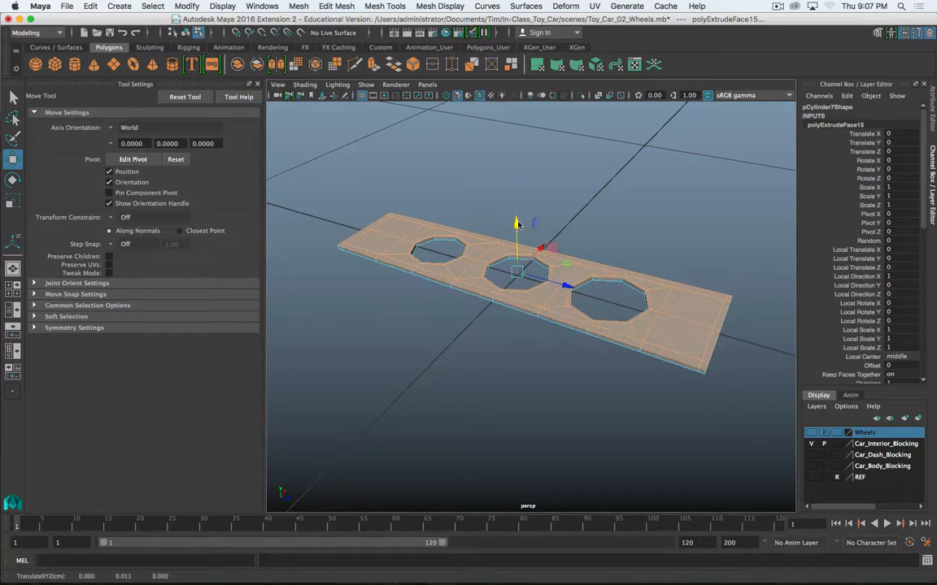
# Inspect the thickened strip in smooth preview with the wireframe overlay off, and return it to the unsmoothed display
pyautogui.keyDown('alt'); pyautogui.moveTo(517, 224); pyautogui.dragTo(447, 351); pyautogui.keyUp('alt')
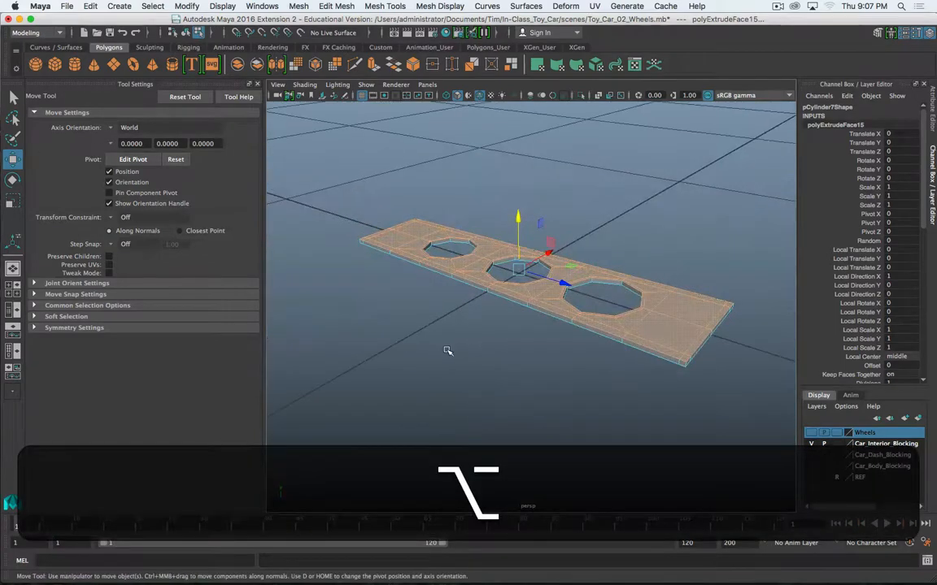
pyautogui.moveTo(637, 263); pyautogui.dragTo(667, 300, button='right')
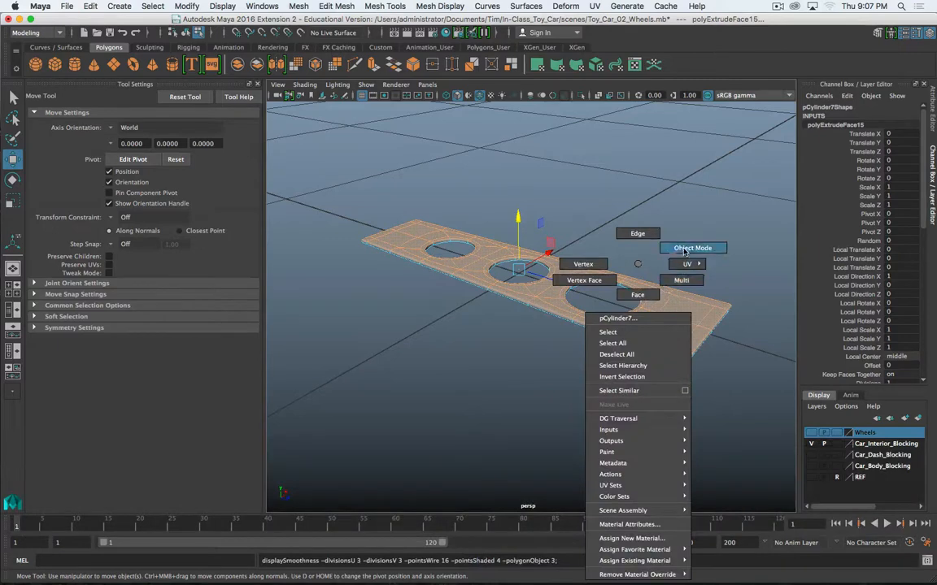
pyautogui.moveTo(684, 252); pyautogui.dragTo(687, 248, button='right')
pyautogui.click(552, 351)
pyautogui.keyDown('alt'); pyautogui.moveTo(547, 358); pyautogui.dragTo(499, 420); pyautogui.keyUp('alt')
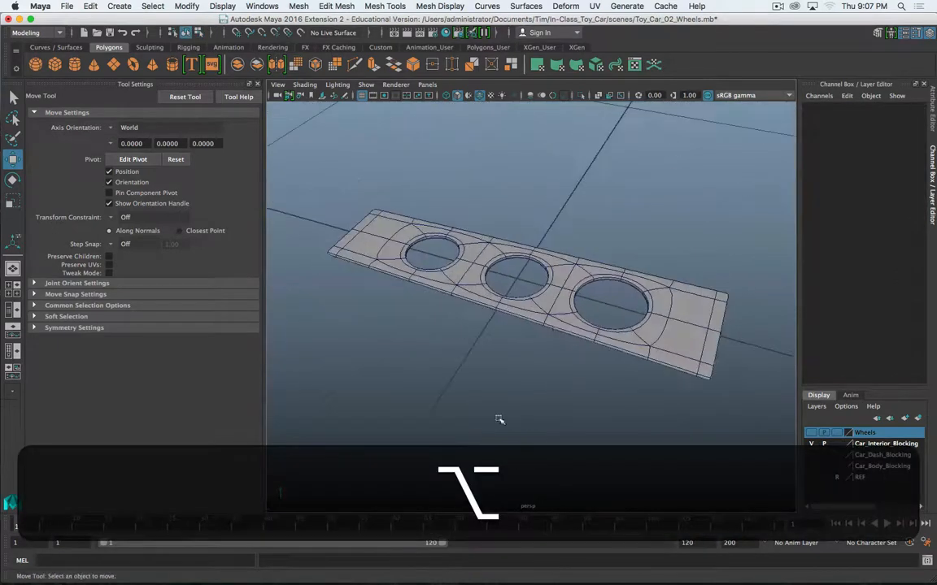
pyautogui.click(481, 97)
pyautogui.moveTo(520, 277)
pyautogui.keyDown('alt'); pyautogui.mouseDown()
pyautogui.moveTo(539, 309)
pyautogui.moveTo(608, 278)
pyautogui.moveTo(597, 319)
pyautogui.moveTo(591, 275)
pyautogui.mouseUp(); pyautogui.keyUp('alt')
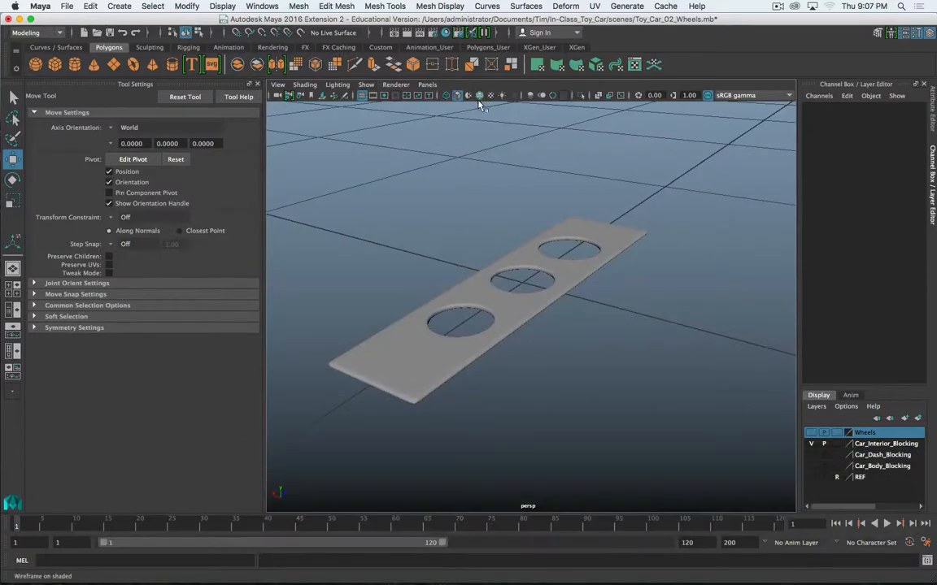
pyautogui.keyDown('alt'); pyautogui.moveTo(501, 236); pyautogui.dragTo(510, 323); pyautogui.keyUp('alt')
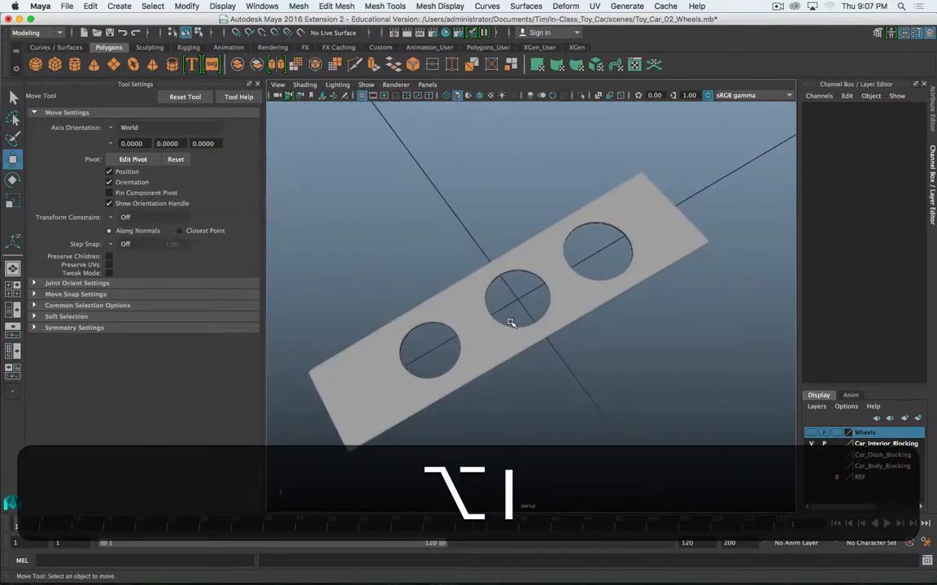
pyautogui.click(537, 319)
pyautogui.press('1')
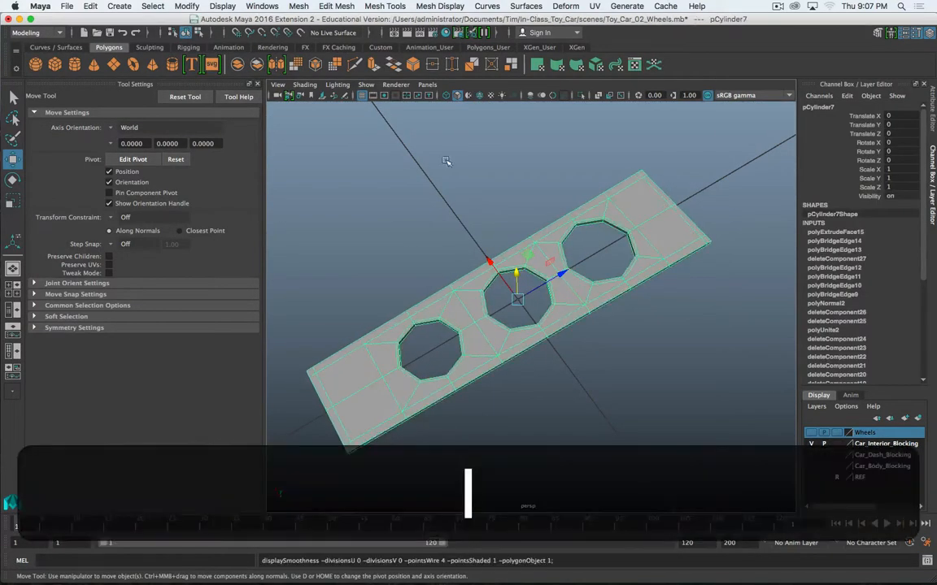
# Show all hidden objects in the scene
pyautogui.click(213, 6)
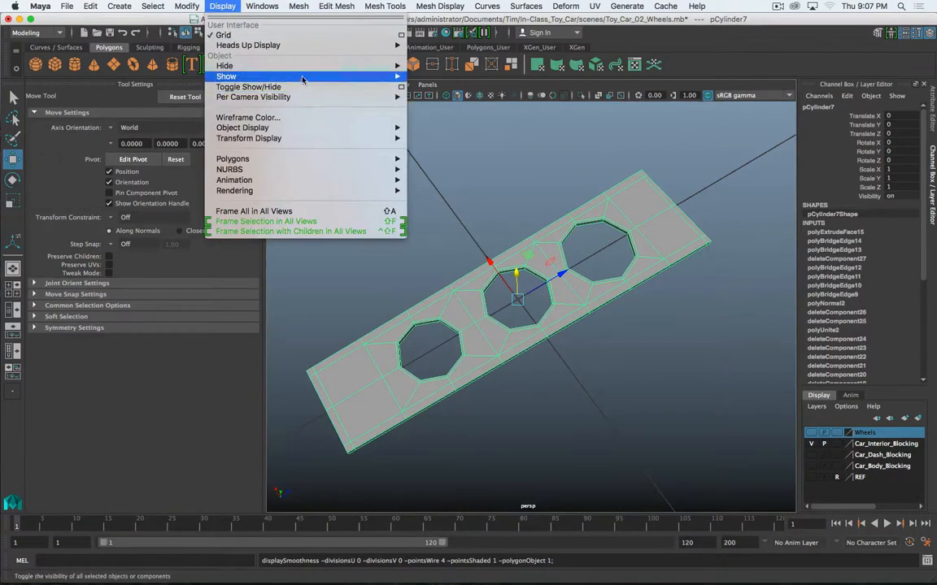
pyautogui.moveTo(361, 79)
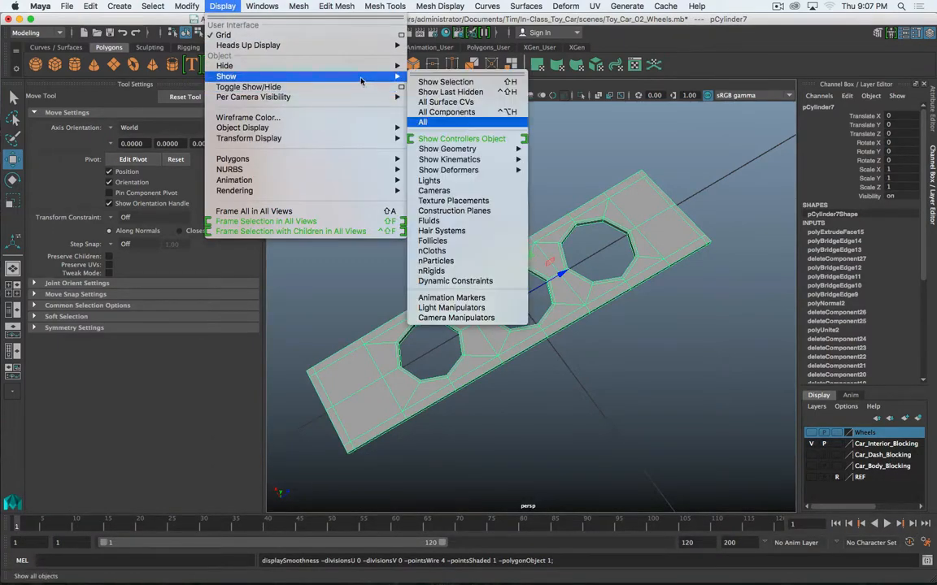
pyautogui.click(434, 123)
pyautogui.keyDown('alt'); pyautogui.moveTo(472, 213); pyautogui.dragTo(522, 290); pyautogui.keyUp('alt')
pyautogui.keyDown('alt'); pyautogui.scroll(-8, 476, 278); pyautogui.keyUp('alt')
# Delete the placeholder steering wheel cylinder from the car interior
pyautogui.click(641, 260)
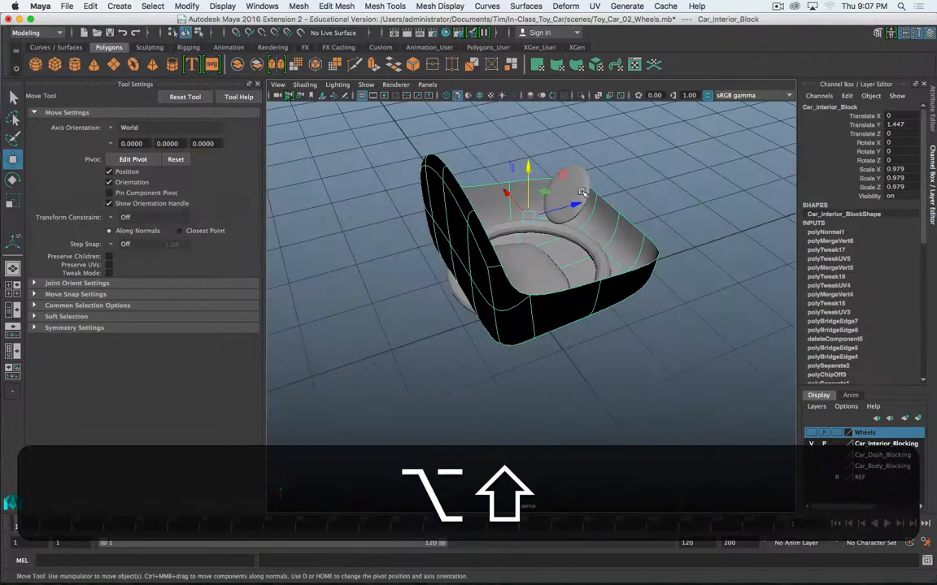
pyautogui.keyDown('shift'); pyautogui.click(578, 182); pyautogui.keyUp('shift')
pyautogui.click(629, 194)
pyautogui.click(566, 189)
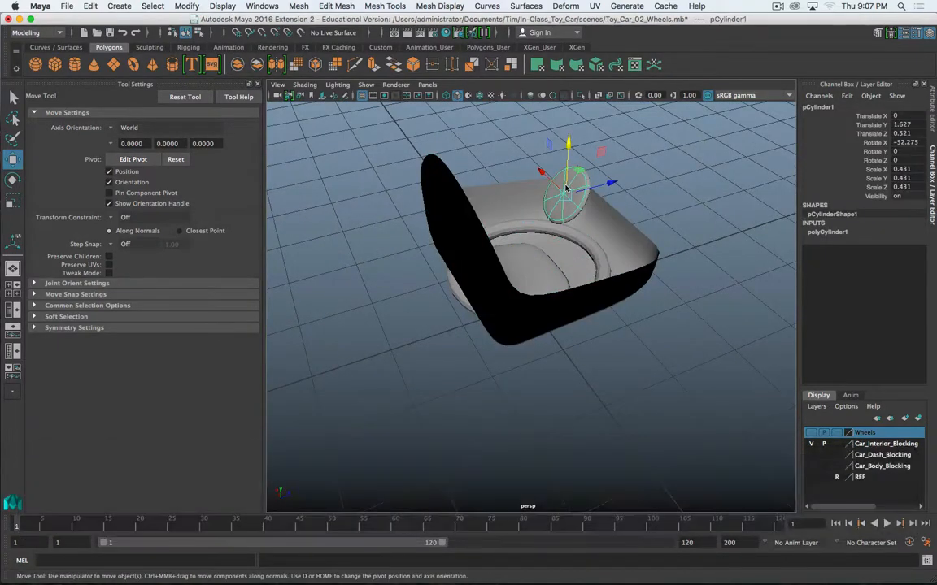
pyautogui.press('Delete')
pyautogui.click(566, 188)
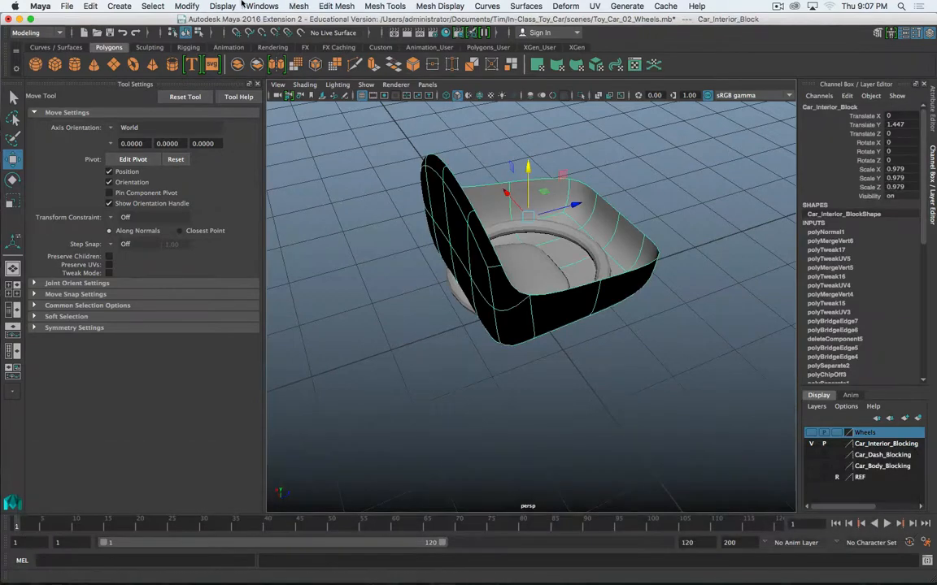
# Hide the car interior block and the seat block, leaving the steering wheel parts displayed
pyautogui.click(231, 5)
pyautogui.moveTo(225, 66)
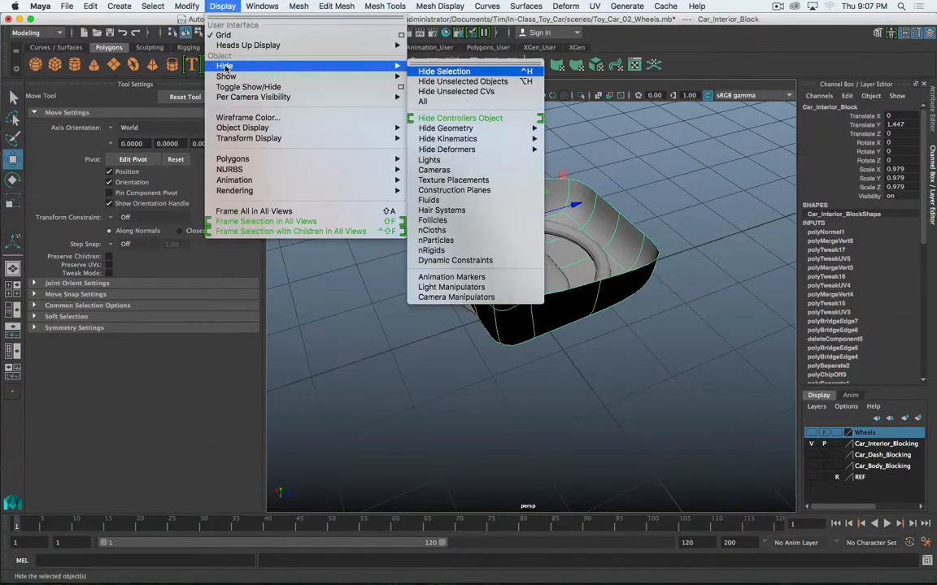
pyautogui.click(457, 72)
pyautogui.keyDown('alt'); pyautogui.moveTo(570, 304); pyautogui.dragTo(534, 298); pyautogui.keyUp('alt')
pyautogui.click(510, 288)
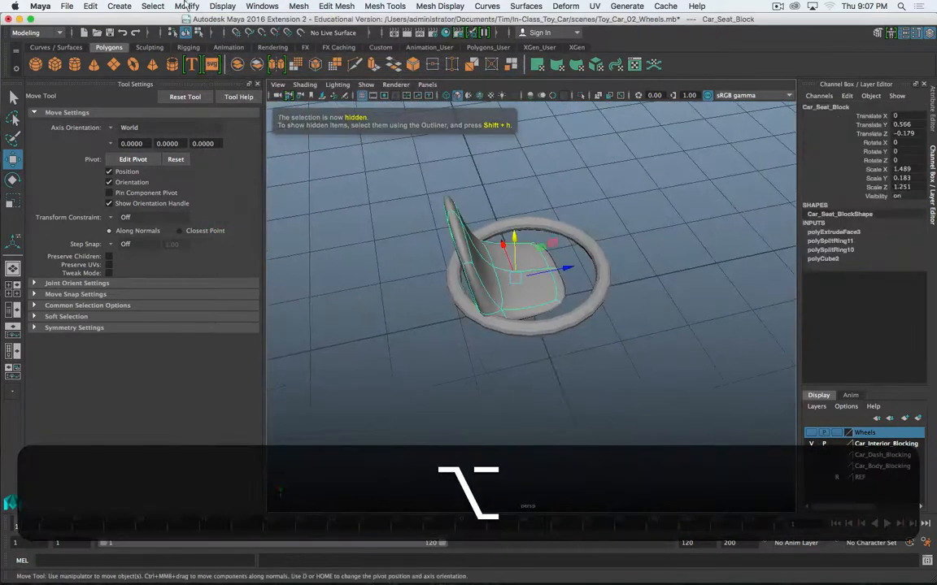
pyautogui.click(210, 5)
pyautogui.moveTo(344, 67)
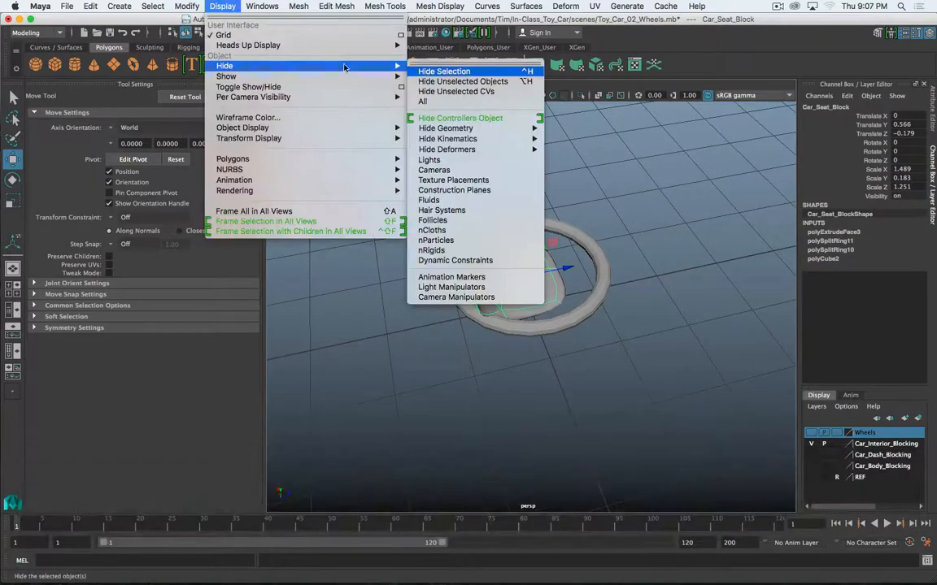
pyautogui.click(430, 71)
# Rotate the perforated spoke about 39° in X and move it to about Y 0.277, Z -0.568 between the hub and rim
pyautogui.keyDown('alt'); pyautogui.moveTo(554, 221); pyautogui.dragTo(504, 221); pyautogui.keyUp('alt')
pyautogui.keyDown('alt'); pyautogui.scroll(6, 558, 303); pyautogui.keyUp('alt')
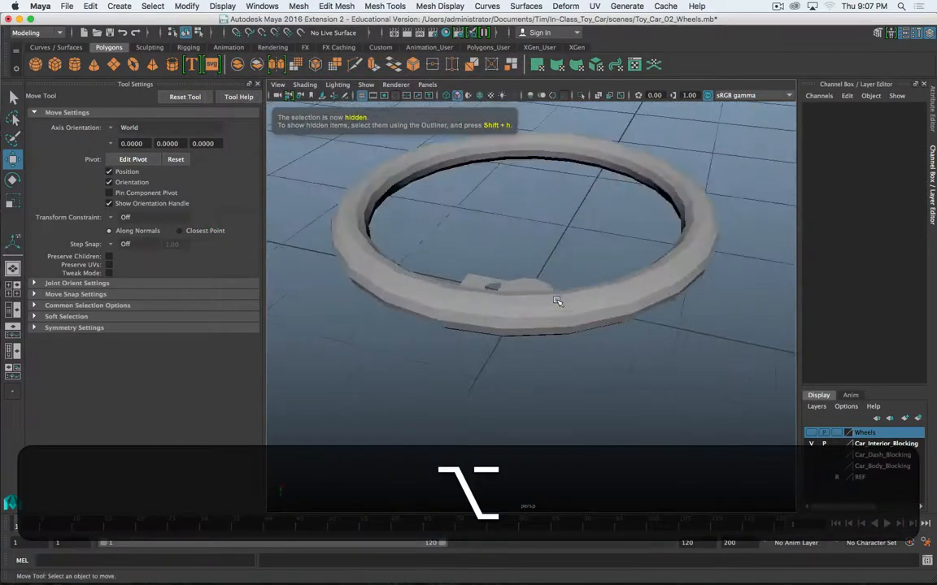
pyautogui.keyDown('alt'); pyautogui.moveTo(558, 302); pyautogui.dragTo(489, 340); pyautogui.keyUp('alt')
pyautogui.click(462, 297)
pyautogui.press('e')
pyautogui.moveTo(512, 254); pyautogui.dragTo(465, 312)
pyautogui.hotkey('alt', 'w')
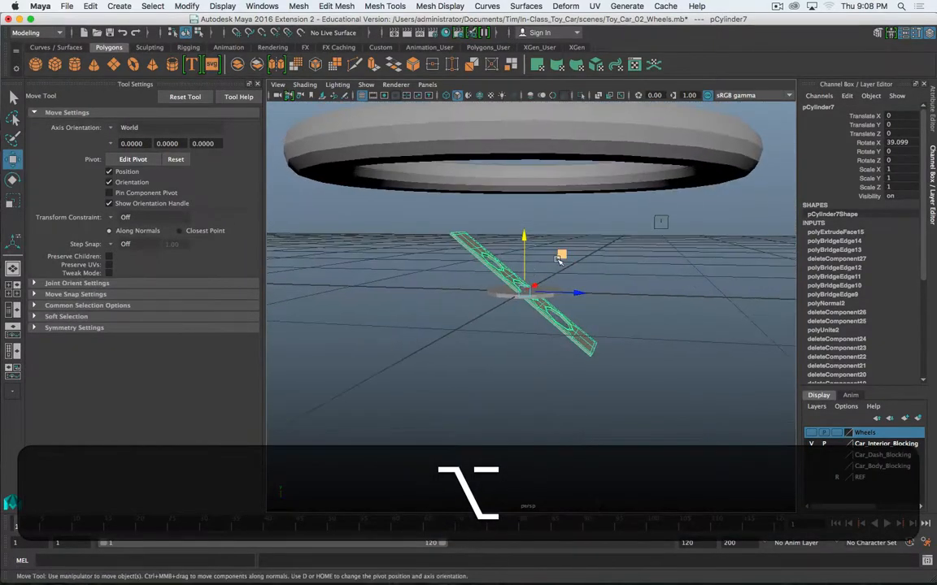
pyautogui.moveTo(562, 258); pyautogui.dragTo(558, 251)
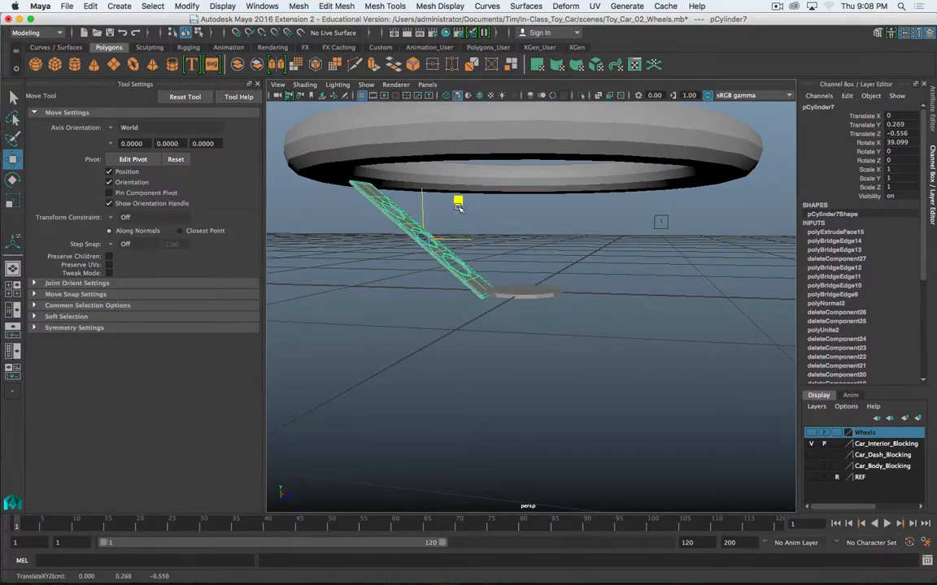
pyautogui.moveTo(457, 207); pyautogui.dragTo(511, 343)
# Examine from several angles how the tilted spoke meets the rim and the hub
pyautogui.click(420, 176)
pyautogui.keyDown('alt'); pyautogui.moveTo(551, 373); pyautogui.dragTo(514, 311); pyautogui.keyUp('alt')
pyautogui.keyDown('alt'); pyautogui.moveTo(543, 213); pyautogui.dragTo(524, 236); pyautogui.keyUp('alt')
pyautogui.click(525, 236)
pyautogui.keyDown('alt'); pyautogui.moveTo(592, 215); pyautogui.dragTo(546, 196); pyautogui.keyUp('alt')
pyautogui.click(568, 132)
pyautogui.keyDown('alt'); pyautogui.moveTo(561, 235); pyautogui.dragTo(530, 183); pyautogui.keyUp('alt')
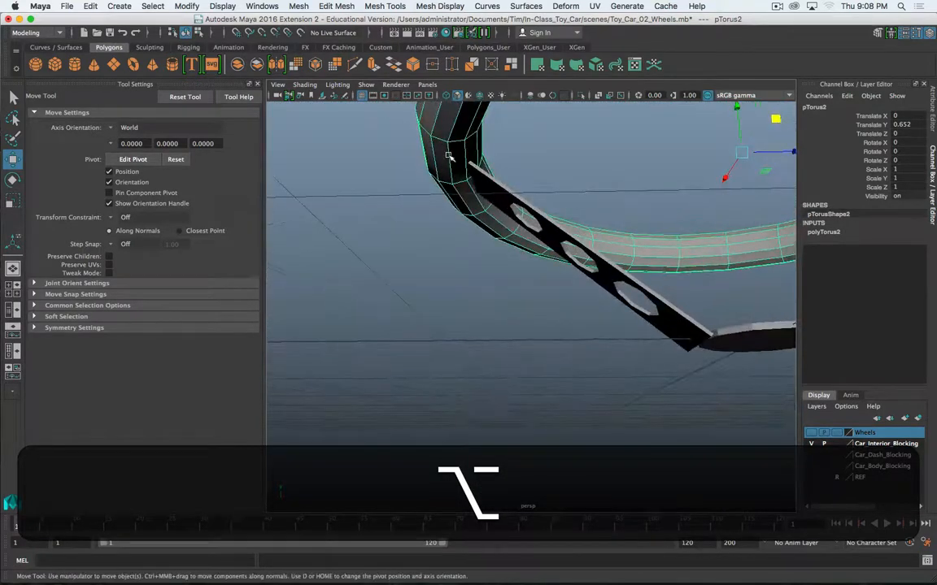
pyautogui.keyDown('alt'); pyautogui.moveTo(449, 155); pyautogui.dragTo(464, 180); pyautogui.keyUp('alt')
pyautogui.keyDown('alt'); pyautogui.moveTo(521, 192); pyautogui.dragTo(535, 224); pyautogui.keyUp('alt')
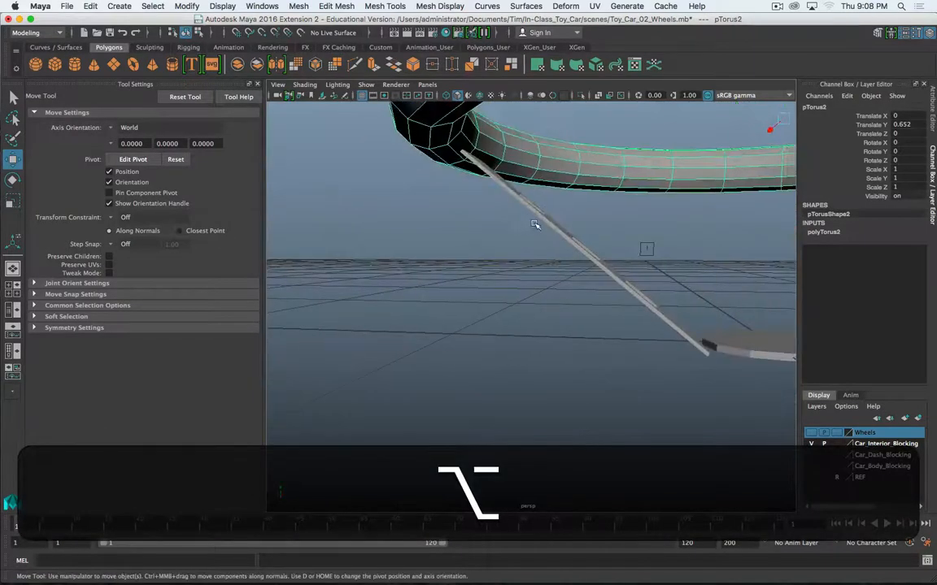
pyautogui.click(537, 224)
pyautogui.click(556, 229)
pyautogui.keyDown('alt'); pyautogui.moveTo(578, 286); pyautogui.dragTo(583, 289); pyautogui.keyUp('alt')
pyautogui.click(554, 167)
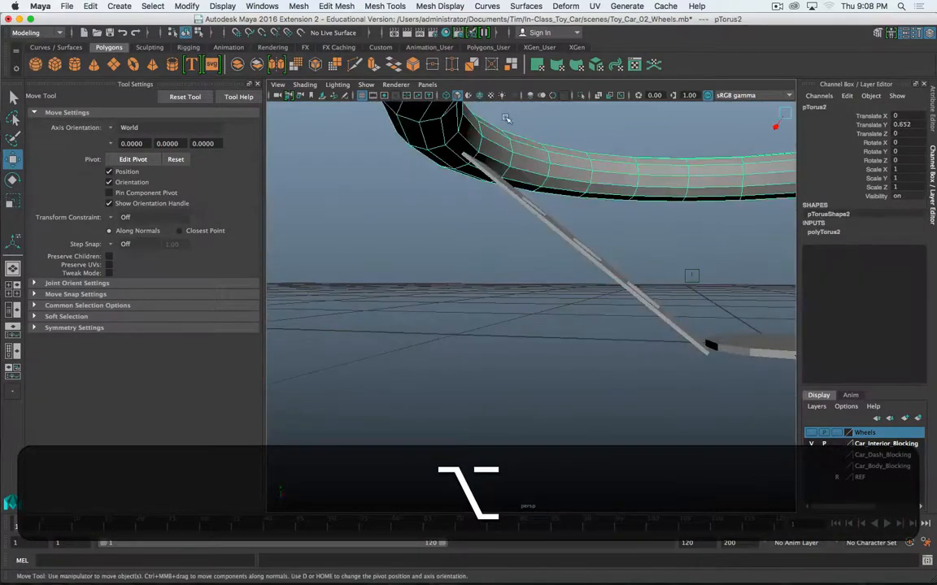
pyautogui.click(479, 95)
# Refine the spoke's tilt to about 37.18° in X and move it to about Y 0.284, Z -0.611
pyautogui.moveTo(532, 317)
pyautogui.keyDown('alt'); pyautogui.mouseDown()
pyautogui.moveTo(523, 279)
pyautogui.moveTo(532, 252)
pyautogui.moveTo(543, 276)
pyautogui.moveTo(547, 243)
pyautogui.moveTo(534, 246)
pyautogui.moveTo(537, 259)
pyautogui.mouseUp(); pyautogui.keyUp('alt')
pyautogui.click(543, 242)
pyautogui.hotkey('alt', 'e')
pyautogui.moveTo(623, 225); pyautogui.dragTo(625, 224)
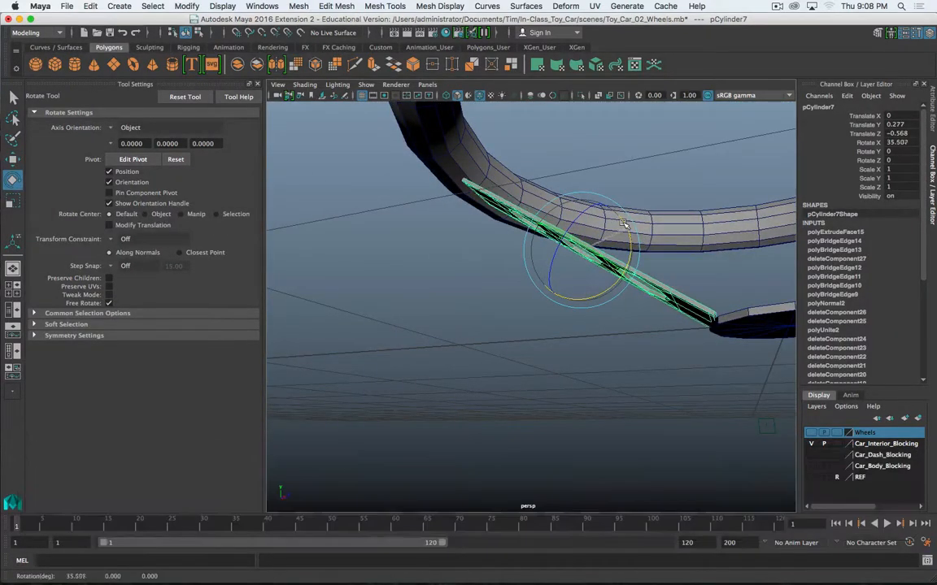
pyautogui.press('w')
pyautogui.keyDown('alt'); pyautogui.moveTo(494, 266); pyautogui.dragTo(604, 209); pyautogui.keyUp('alt')
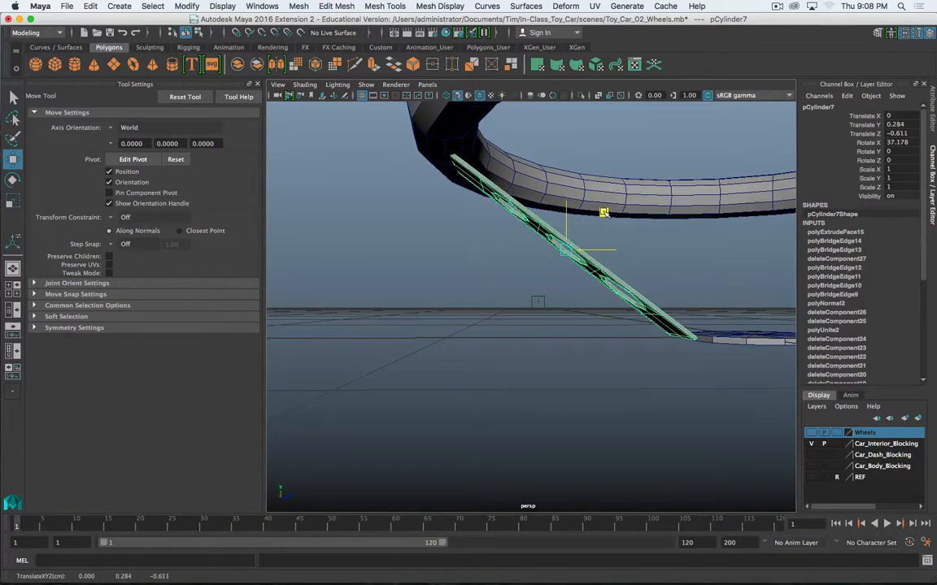
pyautogui.keyDown('alt'); pyautogui.moveTo(604, 213); pyautogui.dragTo(651, 329); pyautogui.keyUp('alt')
# Snap the spoke's pivot to the grid origin at the hub's center
pyautogui.keyDown('alt'); pyautogui.moveTo(523, 308); pyautogui.dragTo(585, 284); pyautogui.keyUp('alt')
pyautogui.keyDown('alt'); pyautogui.moveTo(585, 285); pyautogui.dragTo(549, 254, button='right'); pyautogui.keyUp('alt')
pyautogui.keyDown('alt'); pyautogui.moveTo(549, 253); pyautogui.dragTo(539, 303, button='middle'); pyautogui.keyUp('alt')
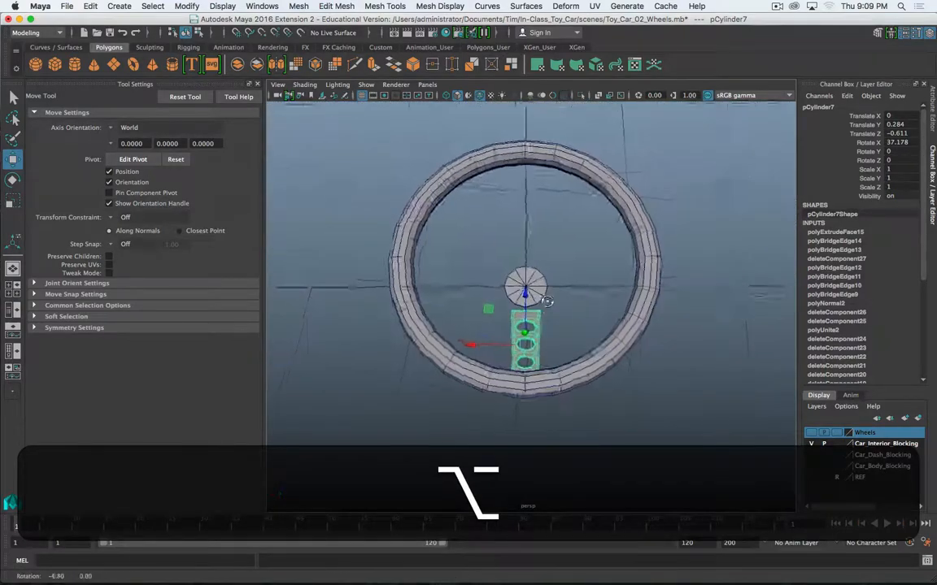
pyautogui.keyDown('alt'); pyautogui.moveTo(539, 303); pyautogui.dragTo(351, 286); pyautogui.keyUp('alt')
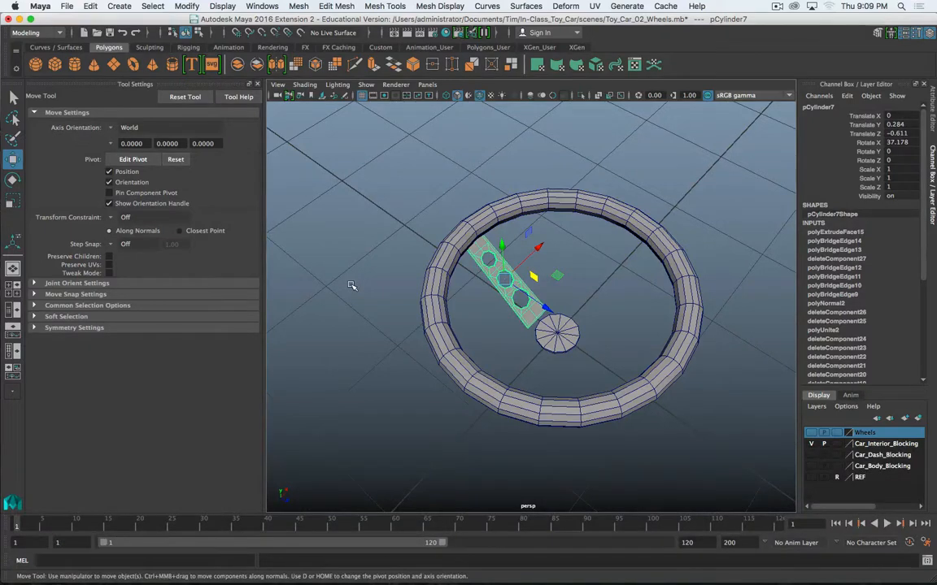
pyautogui.keyDown('alt'); pyautogui.moveTo(422, 317); pyautogui.dragTo(507, 334); pyautogui.keyUp('alt')
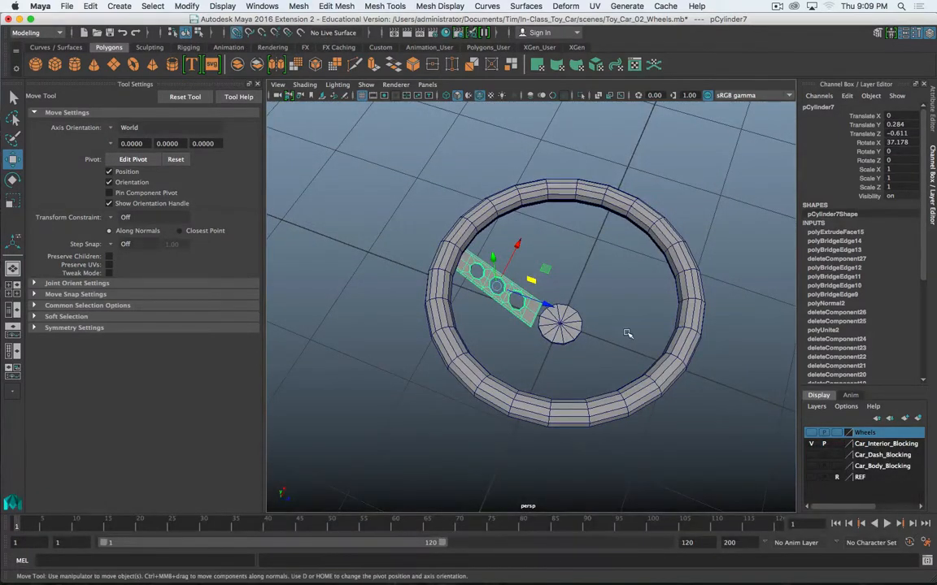
pyautogui.press('d')
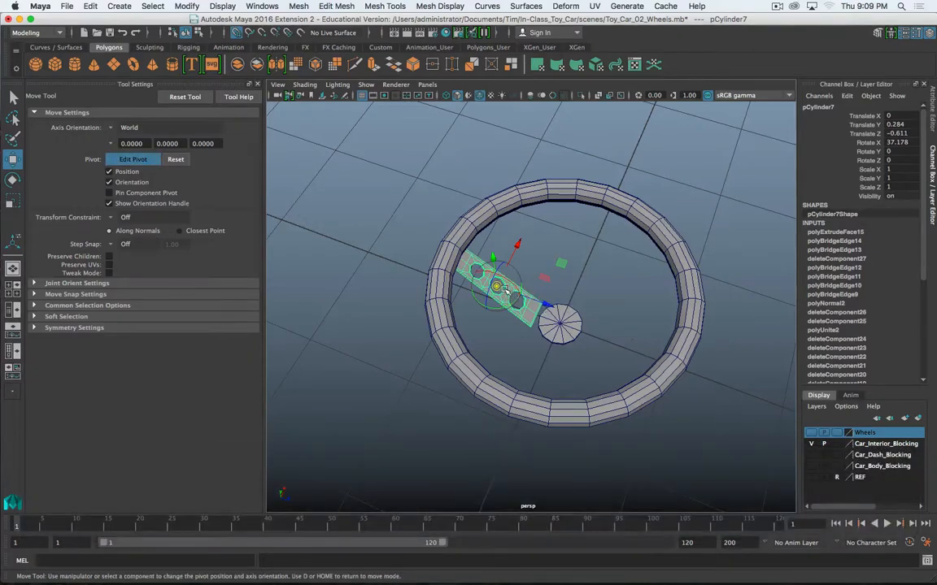
pyautogui.keyDown('alt'); pyautogui.moveTo(549, 432); pyautogui.dragTo(500, 355); pyautogui.keyUp('alt')
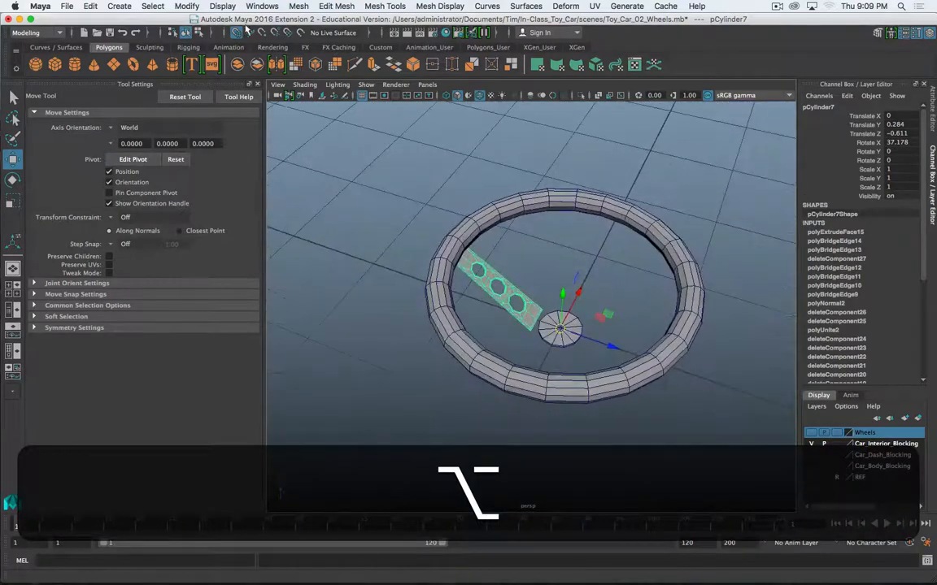
pyautogui.keyDown('alt'); pyautogui.moveTo(288, 108); pyautogui.dragTo(628, 323); pyautogui.keyUp('alt')
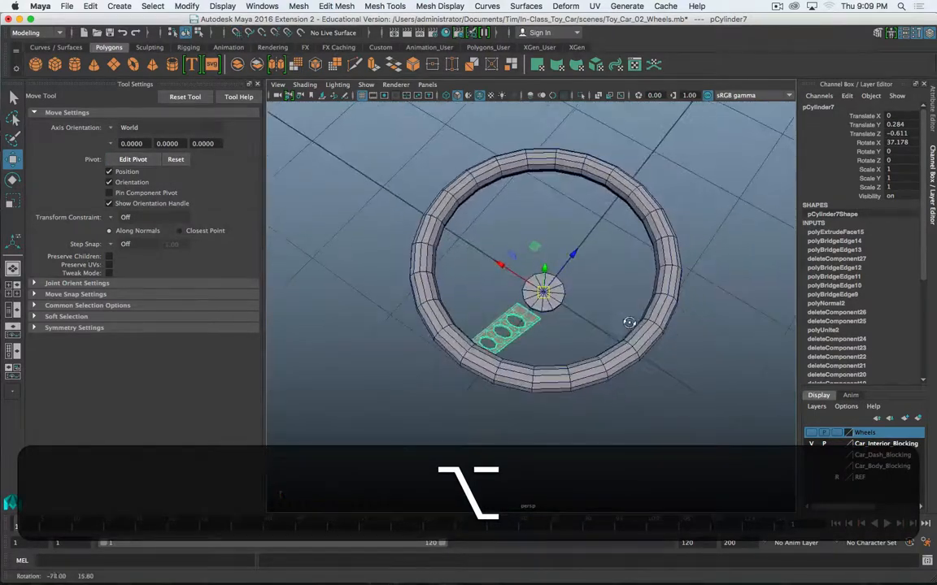
# Use Duplicate Special to make 2 copies of the spoke, each rotated 90° in Y around the hub
pyautogui.click(118, 5)
pyautogui.moveTo(90, 5)
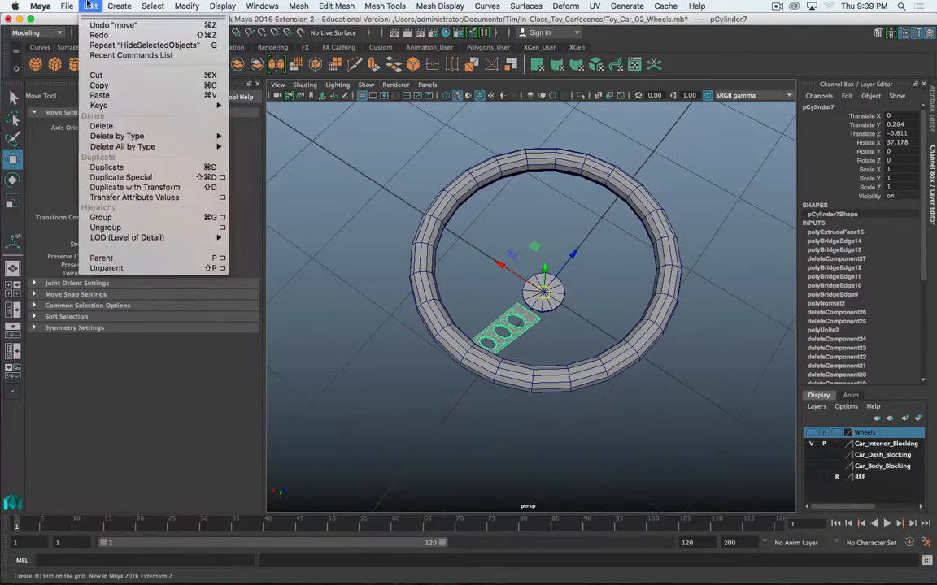
pyautogui.click(222, 177)
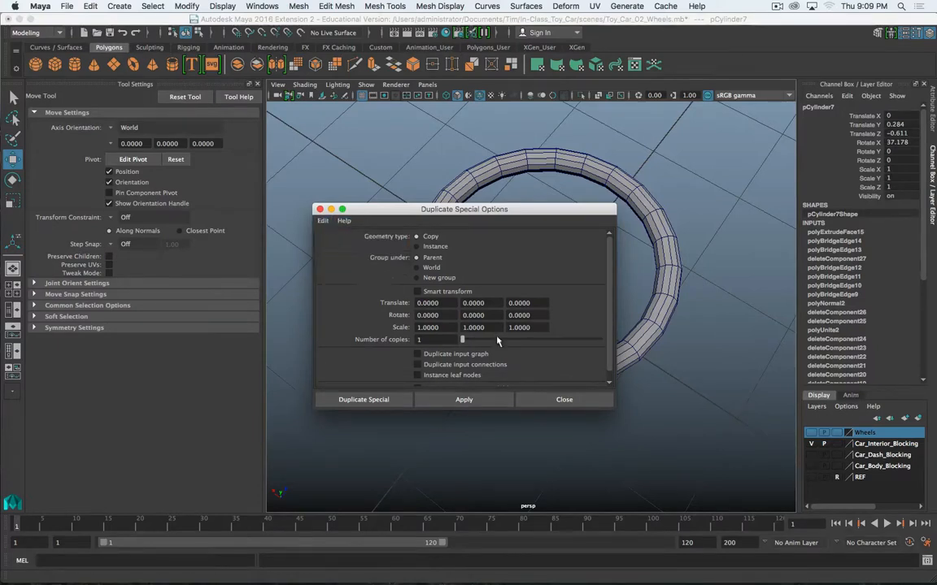
pyautogui.moveTo(401, 214); pyautogui.dragTo(215, 132)
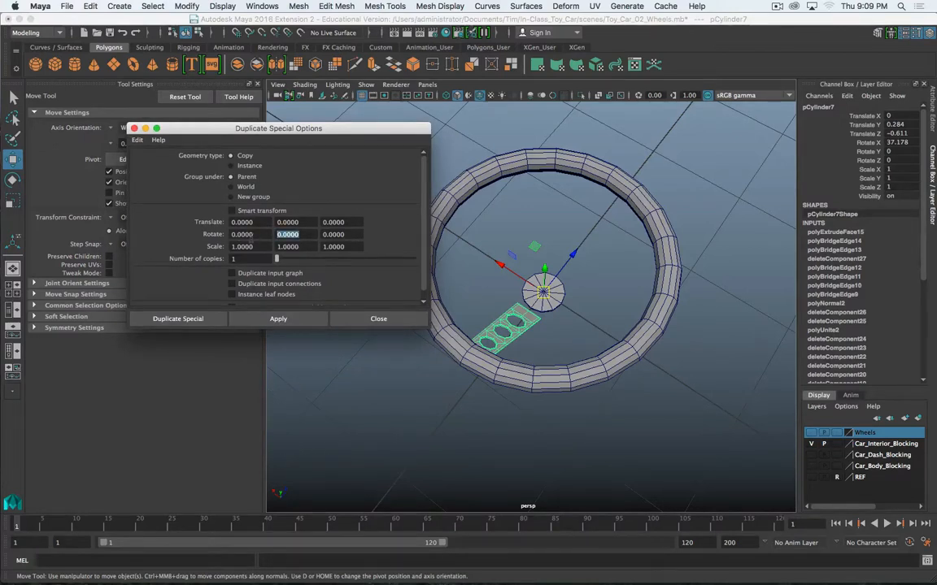
pyautogui.write('90')
pyautogui.moveTo(244, 259); pyautogui.dragTo(203, 259)
pyautogui.write('2')
pyautogui.click(196, 319)
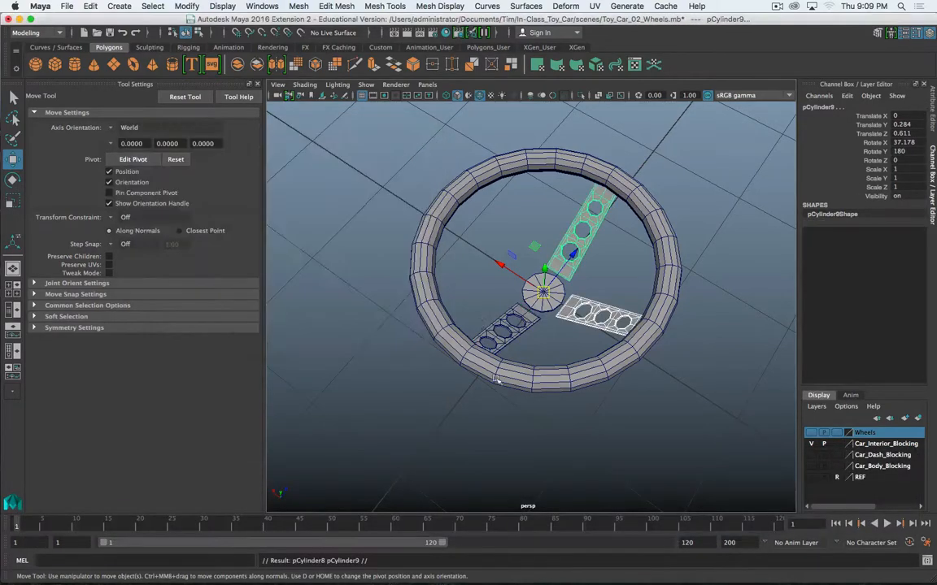
# Inspect the spoke ends around the hub, and switch to Finder to preview the Steering_Wheel.jpg reference for comparison
pyautogui.keyDown('alt'); pyautogui.moveTo(488, 268); pyautogui.dragTo(491, 404); pyautogui.keyUp('alt')
pyautogui.scroll(5, 548, 358)
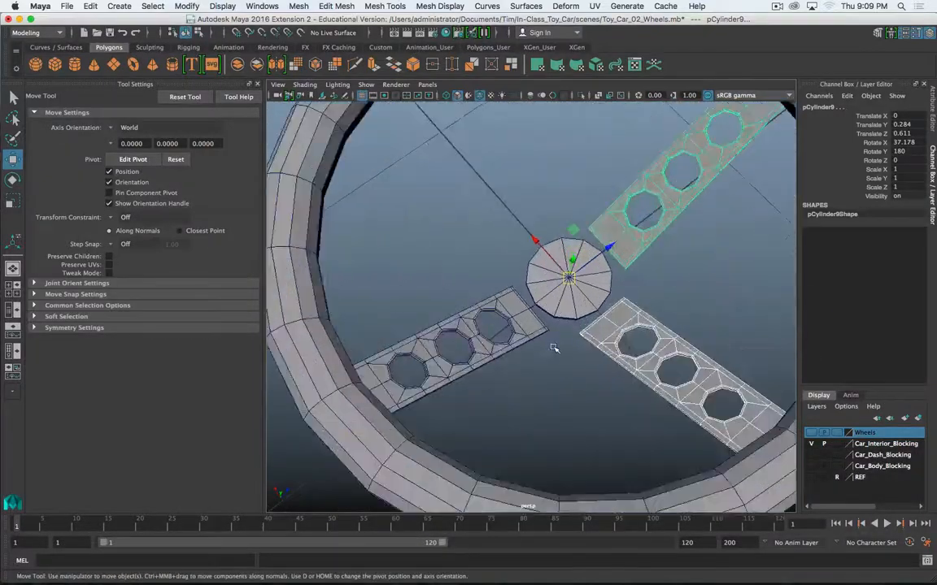
pyautogui.moveTo(563, 351)
pyautogui.keyDown('alt'); pyautogui.mouseDown()
pyautogui.moveTo(569, 404)
pyautogui.moveTo(553, 355)
pyautogui.mouseUp(); pyautogui.keyUp('alt')
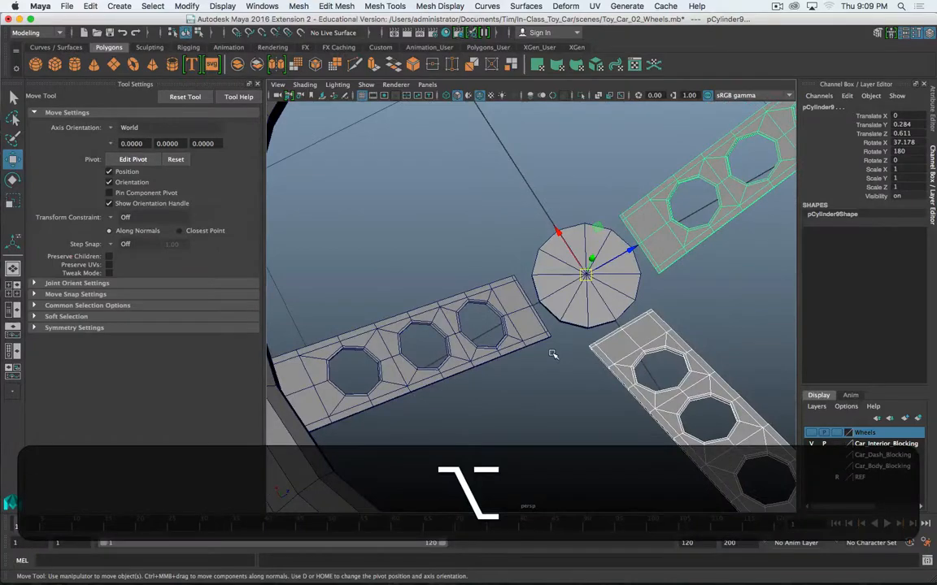
pyautogui.moveTo(554, 319)
pyautogui.keyDown('alt'); pyautogui.mouseDown()
pyautogui.moveTo(556, 266)
pyautogui.moveTo(545, 320)
pyautogui.mouseUp(); pyautogui.keyUp('alt')
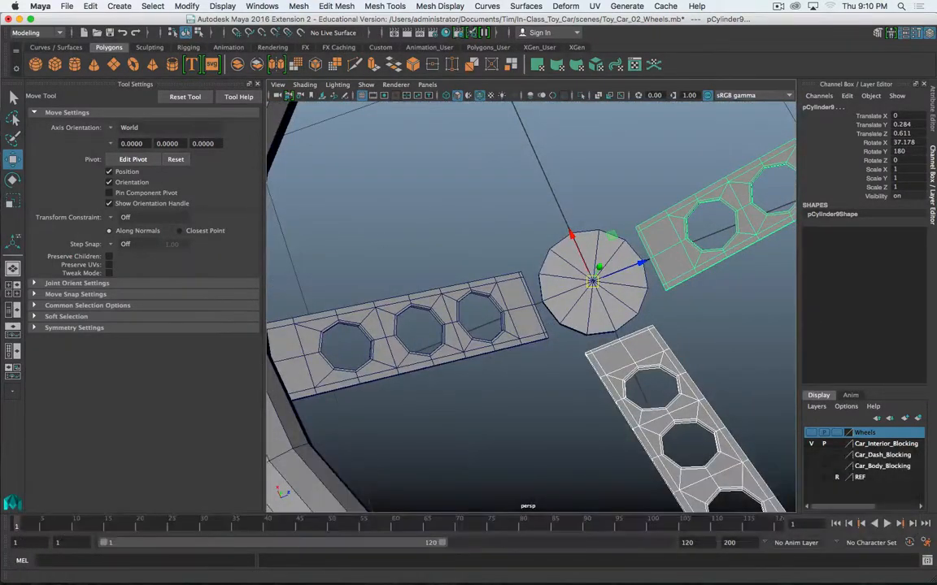
pyautogui.press('super+Tab')
pyautogui.moveTo(318, 109); pyautogui.dragTo(339, 149)
pyautogui.press('space')
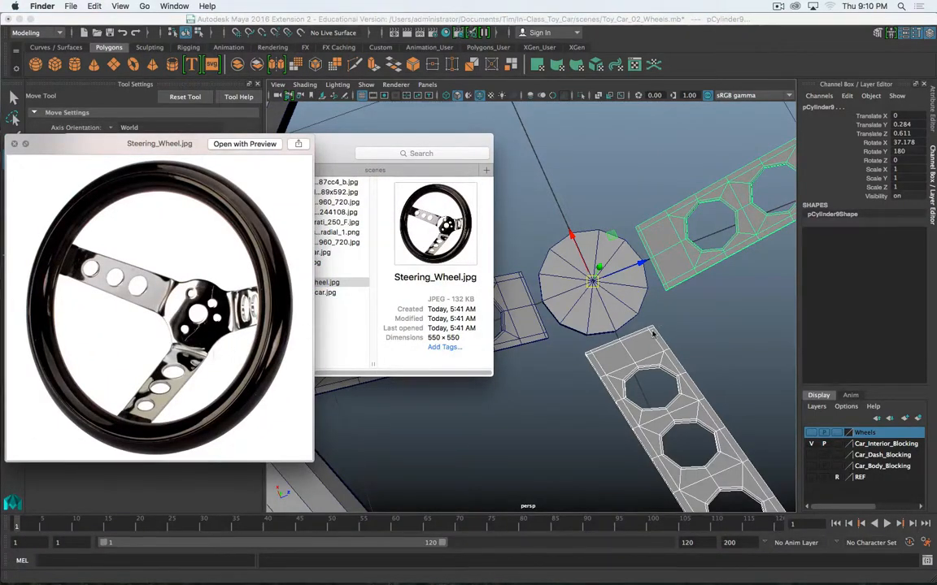
pyautogui.click(270, 144)
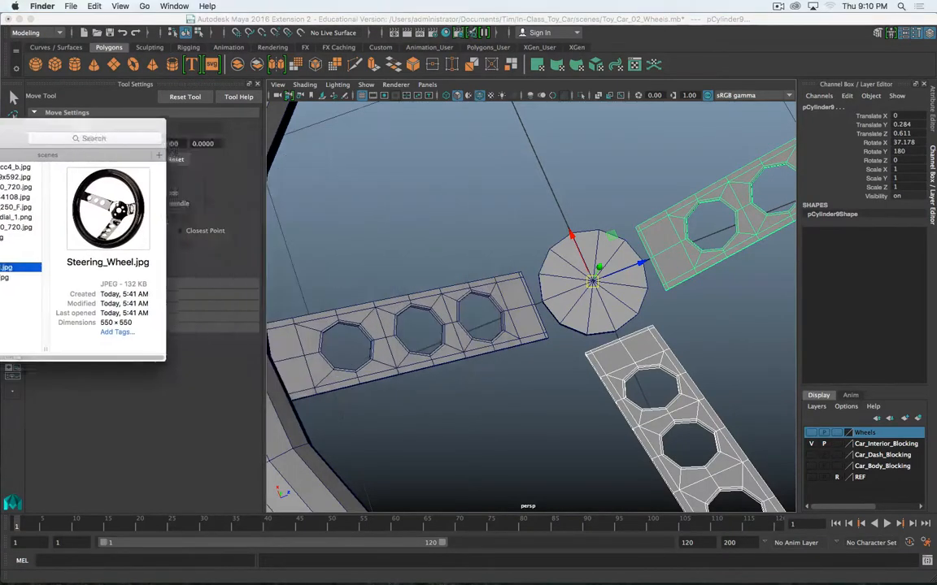
# Back in Maya, try 16 and 24 axis subdivisions on the hub cylinder, and settle on 20
pyautogui.keyDown('alt'); pyautogui.moveTo(554, 315); pyautogui.dragTo(541, 350); pyautogui.keyUp('alt')
pyautogui.click(539, 372)
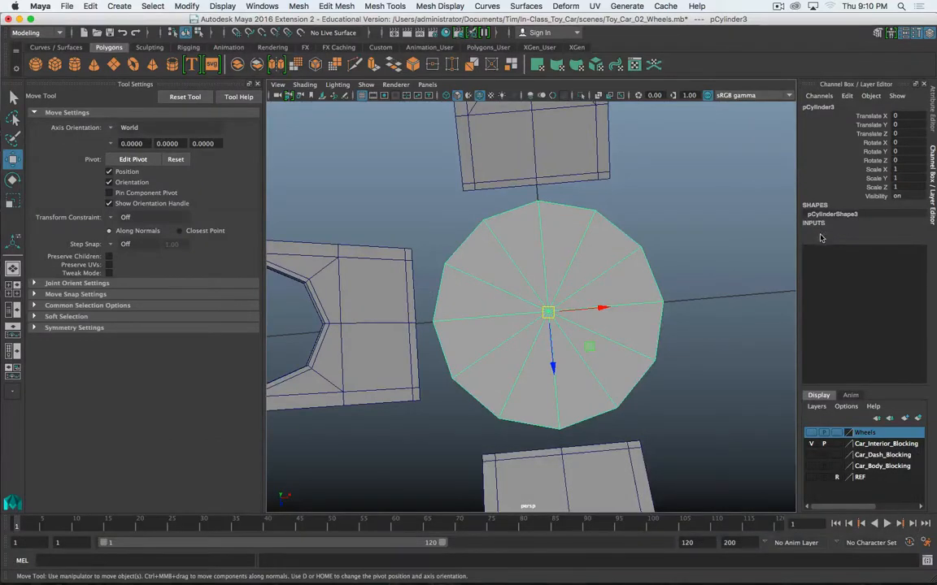
pyautogui.click(821, 236)
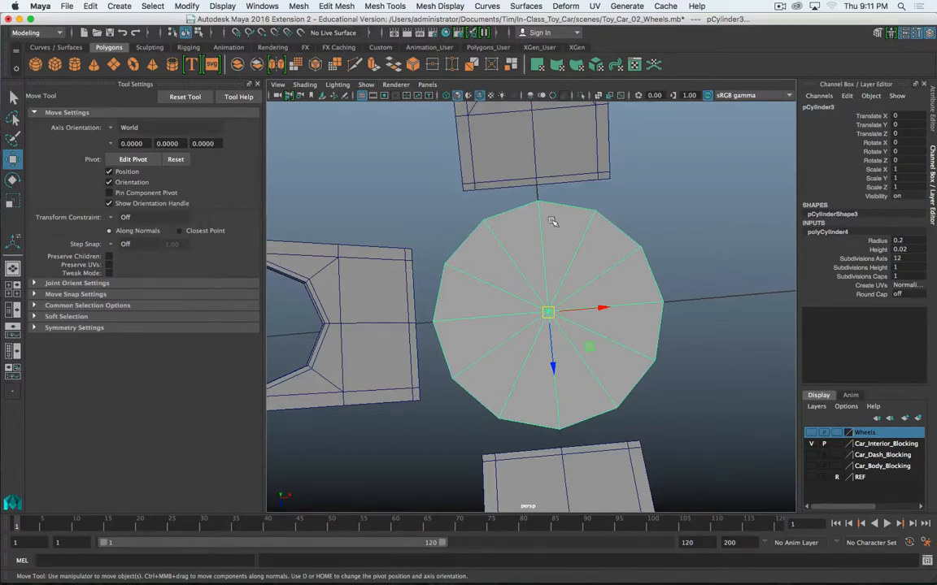
pyautogui.click(897, 259)
pyautogui.write('16')
pyautogui.press('Return')
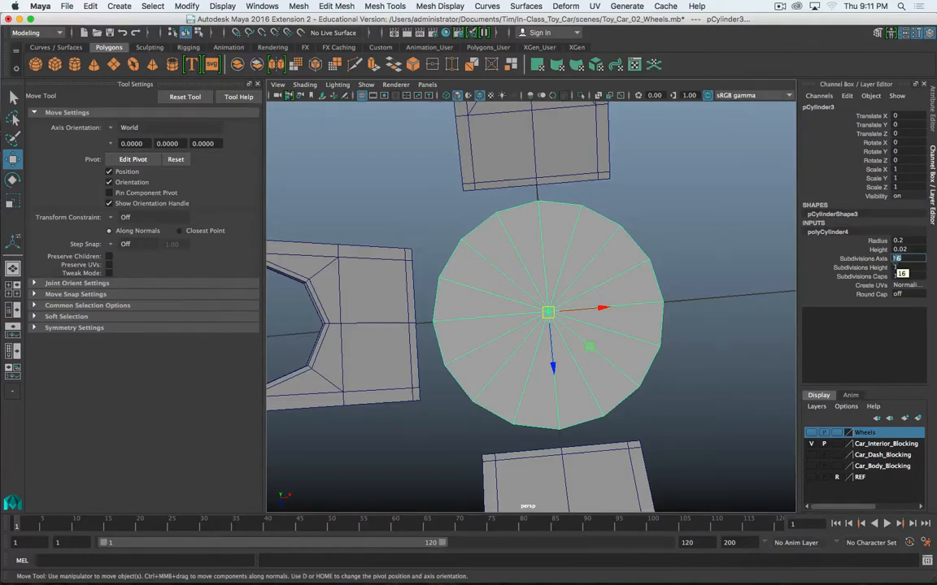
pyautogui.write('24')
pyautogui.press('Return')
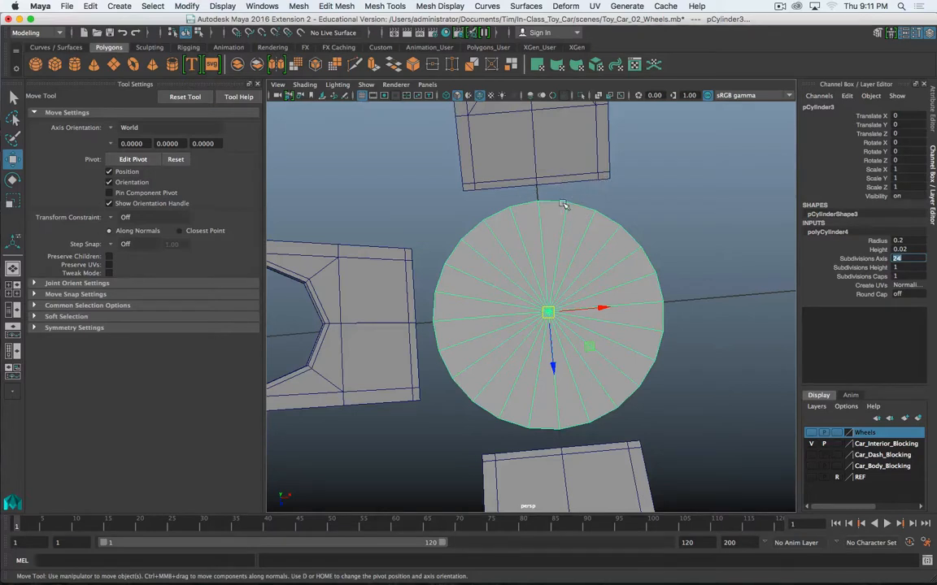
pyautogui.write('20')
pyautogui.press('Return')
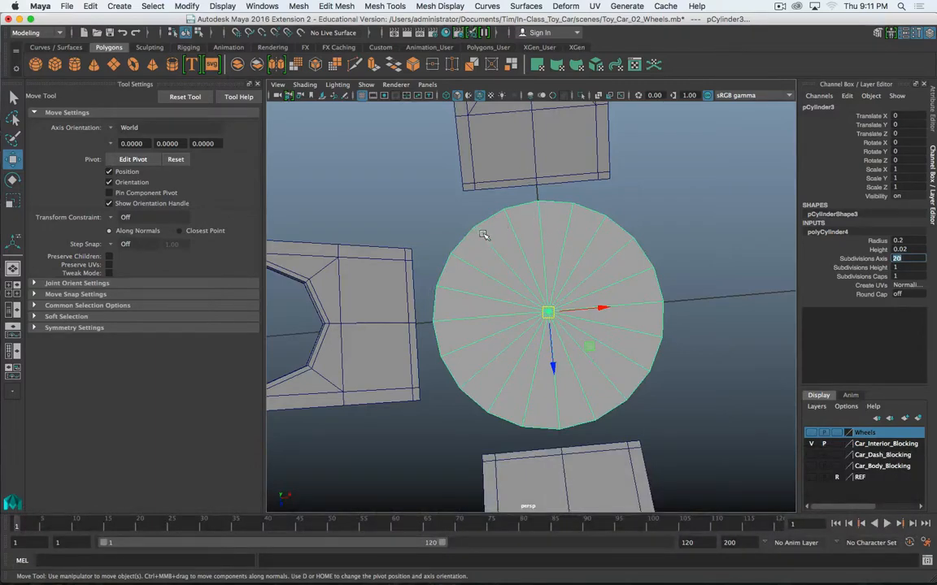
# Delete the four adjacent side faces of the hub that face one of the spokes
pyautogui.keyDown('alt'); pyautogui.moveTo(517, 266); pyautogui.dragTo(661, 216); pyautogui.keyUp('alt')
pyautogui.keyDown('alt'); pyautogui.moveTo(518, 417); pyautogui.dragTo(528, 337); pyautogui.keyUp('alt')
pyautogui.moveTo(491, 340); pyautogui.dragTo(491, 296, button='right')
pyautogui.moveTo(485, 363)
pyautogui.keyDown('alt'); pyautogui.mouseDown()
pyautogui.moveTo(488, 343)
pyautogui.moveTo(495, 348)
pyautogui.mouseUp(); pyautogui.keyUp('alt')
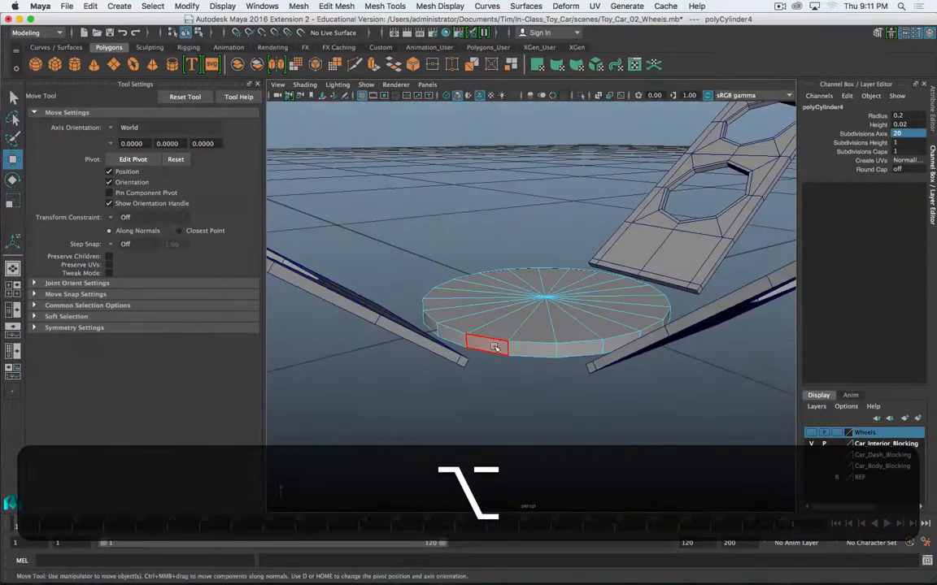
pyautogui.click(494, 346)
pyautogui.keyDown('shift'); pyautogui.click(459, 337); pyautogui.keyUp('shift')
pyautogui.keyDown('shift'); pyautogui.click(431, 325); pyautogui.keyUp('shift')
pyautogui.keyDown('alt'); pyautogui.moveTo(431, 325); pyautogui.dragTo(563, 350); pyautogui.keyUp('alt')
pyautogui.hotkey('alt', 'shift', 'BackSpace')
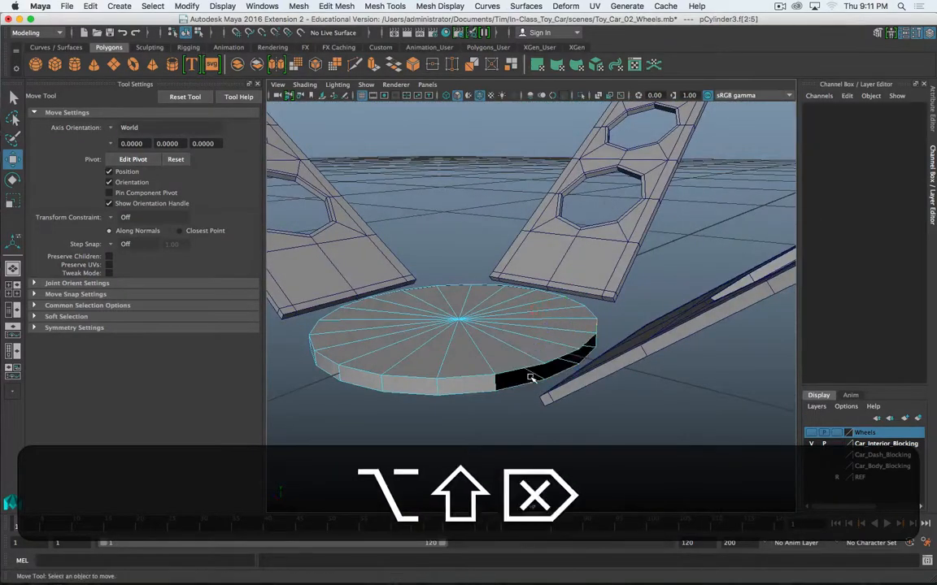
# Delete the four adjacent side faces of the hub that face the second spoke
pyautogui.keyDown('alt'); pyautogui.moveTo(472, 358); pyautogui.dragTo(419, 391); pyautogui.keyUp('alt')
pyautogui.click(544, 364)
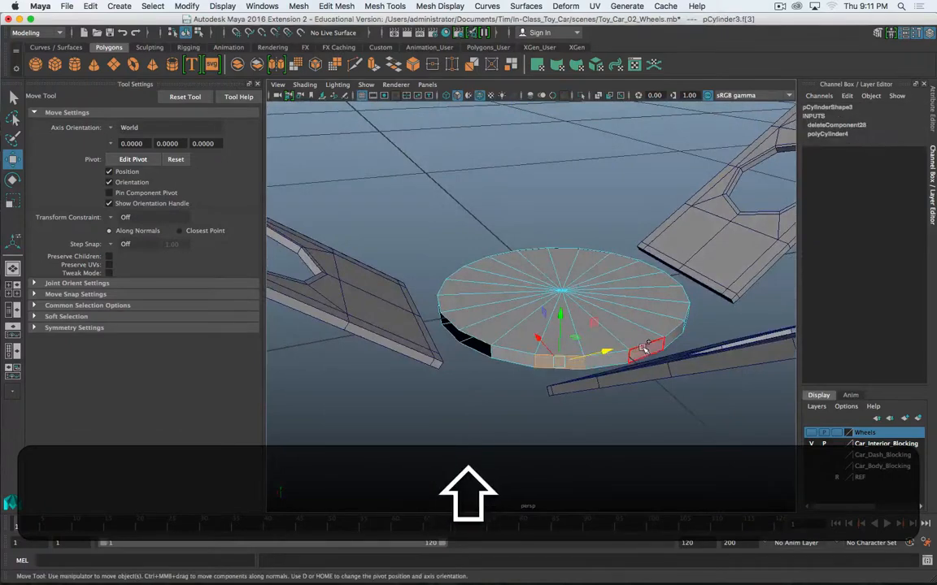
pyautogui.keyDown('shift'); pyautogui.click(643, 351); pyautogui.keyUp('shift')
pyautogui.hotkey('shift', 'z')
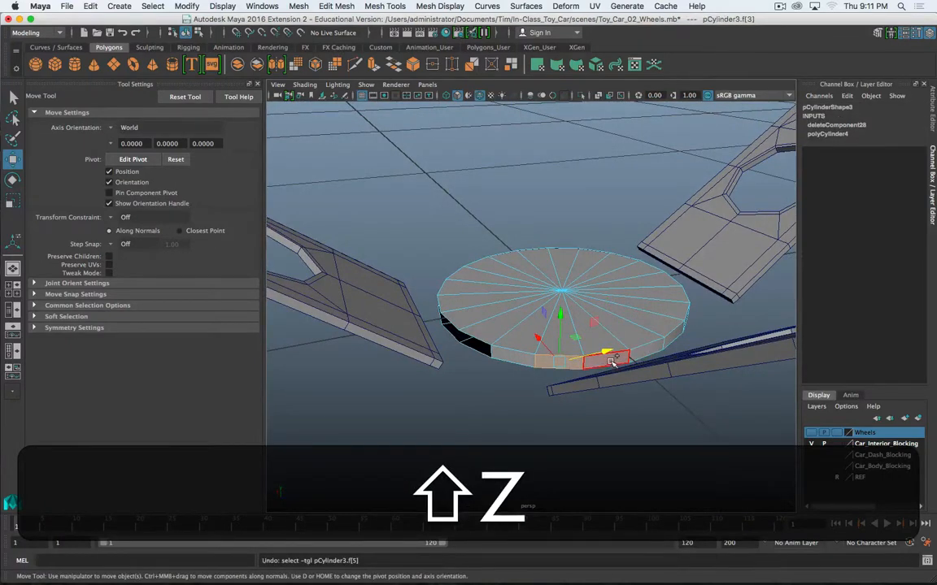
pyautogui.keyDown('shift'); pyautogui.click(612, 361); pyautogui.keyUp('shift')
pyautogui.keyDown('shift'); pyautogui.click(651, 352); pyautogui.keyUp('shift')
pyautogui.keyDown('shift'); pyautogui.click(670, 337); pyautogui.keyUp('shift')
pyautogui.keyDown('alt'); pyautogui.keyDown('shift'); pyautogui.moveTo(651, 387); pyautogui.dragTo(529, 236); pyautogui.keyUp('shift'); pyautogui.keyUp('alt')
pyautogui.hotkey('alt', 'Delete')
pyautogui.press('super+period')
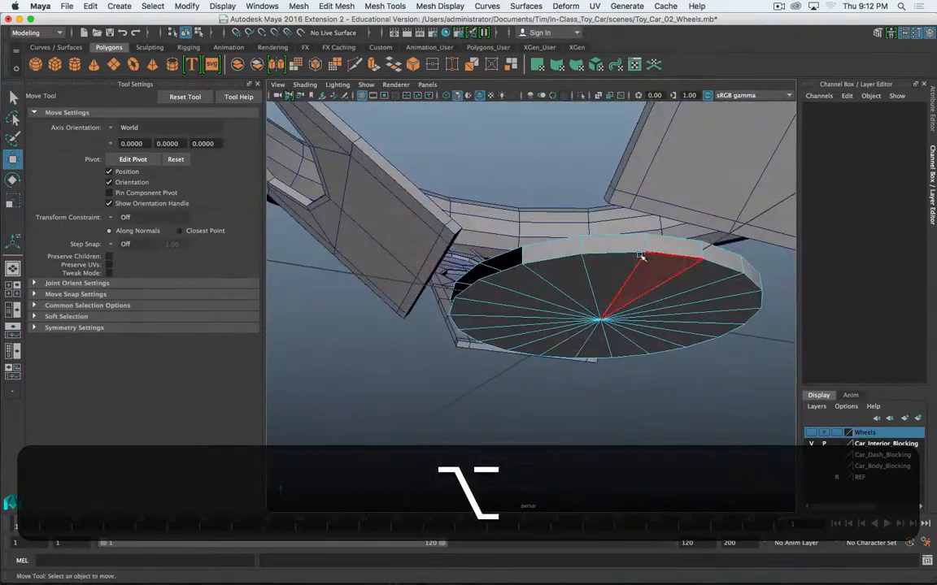
# Delete the four adjacent side faces of the hub that face the remaining third spoke
pyautogui.keyDown('shift'); pyautogui.click(611, 246); pyautogui.keyUp('shift')
pyautogui.keyDown('shift'); pyautogui.click(674, 249); pyautogui.keyUp('shift')
pyautogui.keyDown('shift'); pyautogui.click(721, 261); pyautogui.keyUp('shift')
pyautogui.keyDown('shift'); pyautogui.click(748, 274); pyautogui.keyUp('shift')
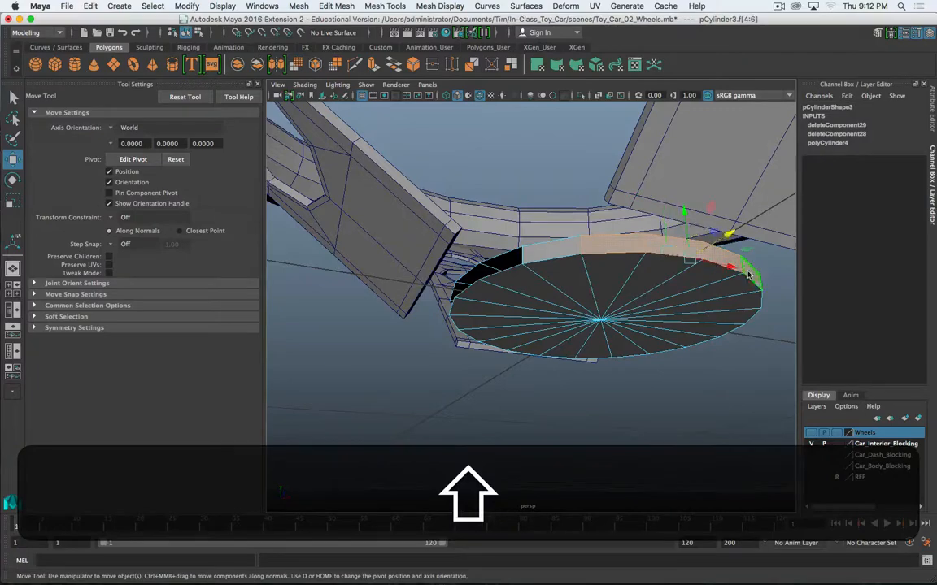
pyautogui.hotkey('alt', 'shift', 'Delete')
pyautogui.keyDown('alt'); pyautogui.moveTo(671, 249); pyautogui.dragTo(485, 319); pyautogui.keyUp('alt')
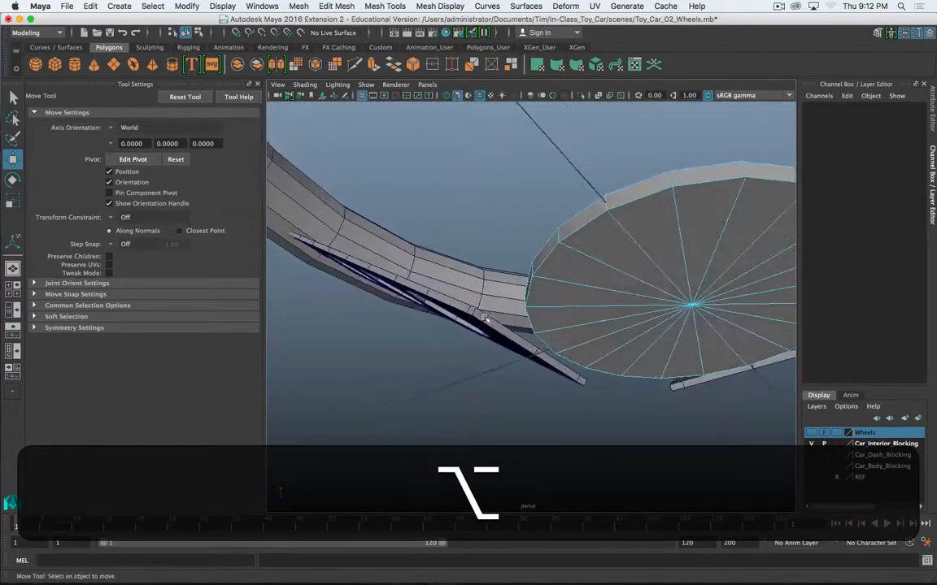
# Combine the three spokes and the hub into a single polygon object
pyautogui.moveTo(482, 264); pyautogui.dragTo(486, 296, button='right')
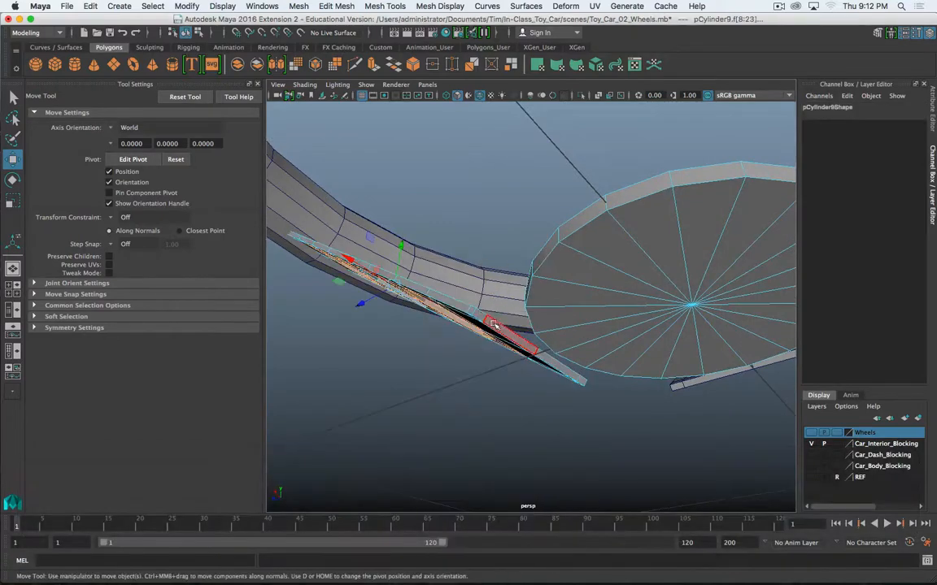
pyautogui.keyDown('alt'); pyautogui.moveTo(600, 334); pyautogui.dragTo(602, 376); pyautogui.keyUp('alt')
pyautogui.keyDown('alt'); pyautogui.moveTo(622, 300); pyautogui.dragTo(569, 315, button='right'); pyautogui.keyUp('alt')
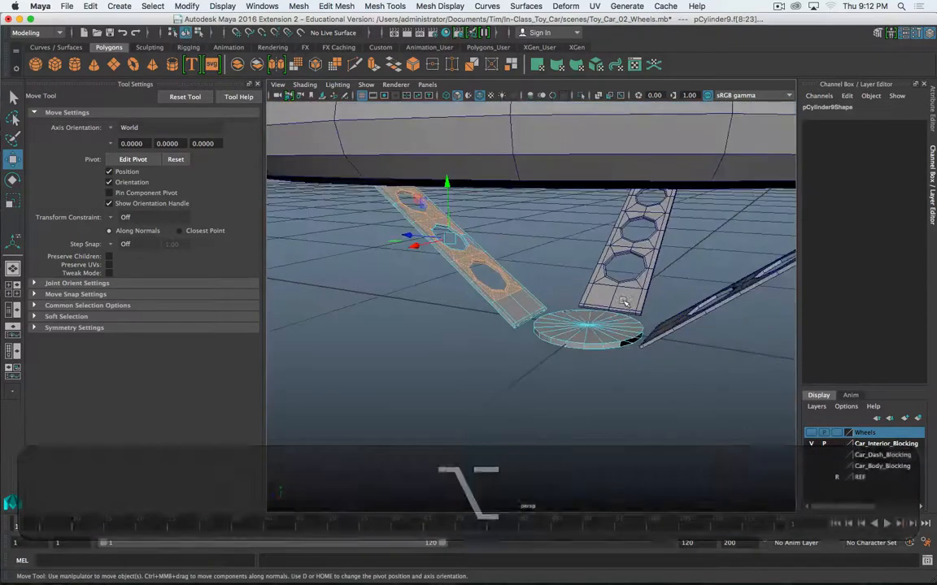
pyautogui.keyDown('alt'); pyautogui.moveTo(569, 315); pyautogui.dragTo(569, 350); pyautogui.keyUp('alt')
pyautogui.moveTo(572, 264); pyautogui.dragTo(627, 248, button='right')
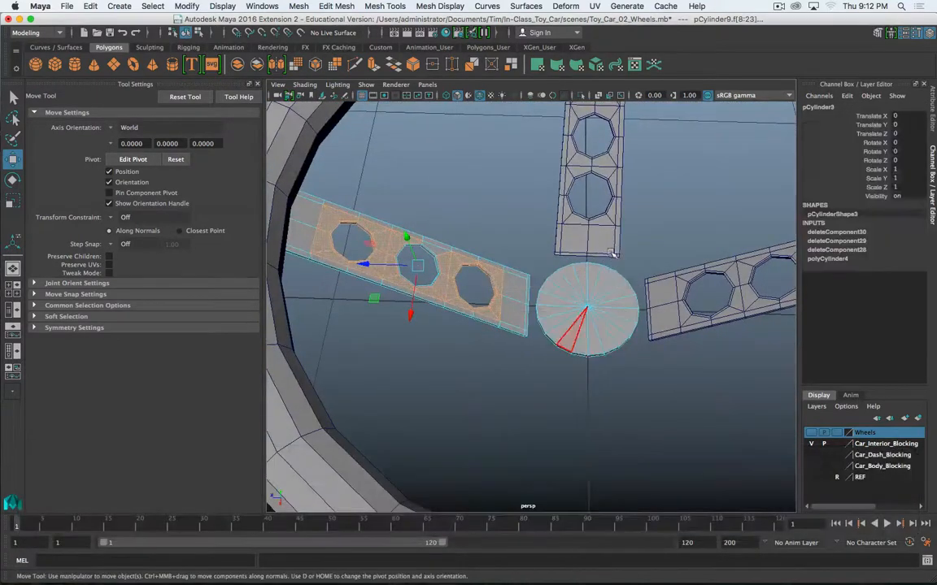
pyautogui.click(680, 307)
pyautogui.keyDown('shift'); pyautogui.click(595, 216); pyautogui.keyUp('shift')
pyautogui.keyDown('shift'); pyautogui.click(533, 298); pyautogui.keyUp('shift')
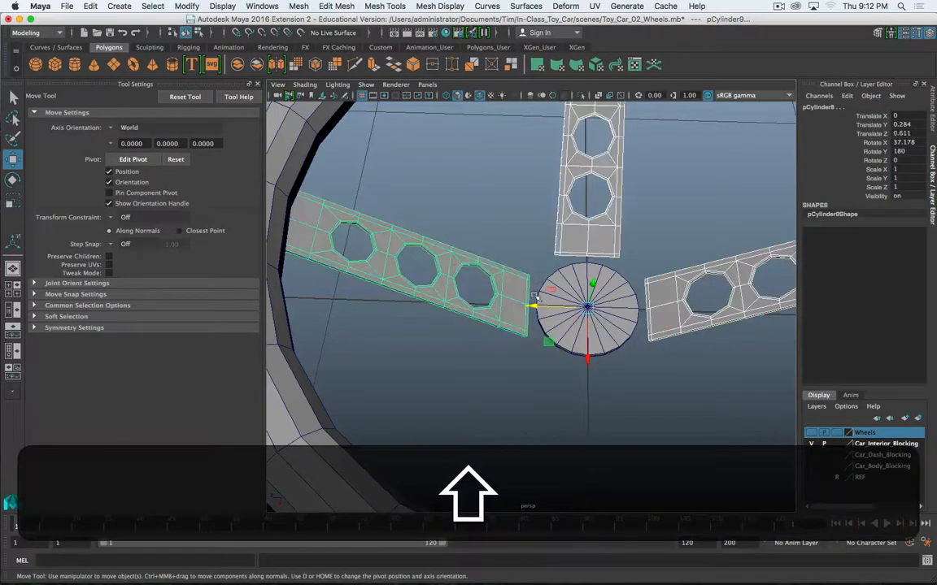
pyautogui.keyDown('shift'); pyautogui.click(622, 336); pyautogui.keyUp('shift')
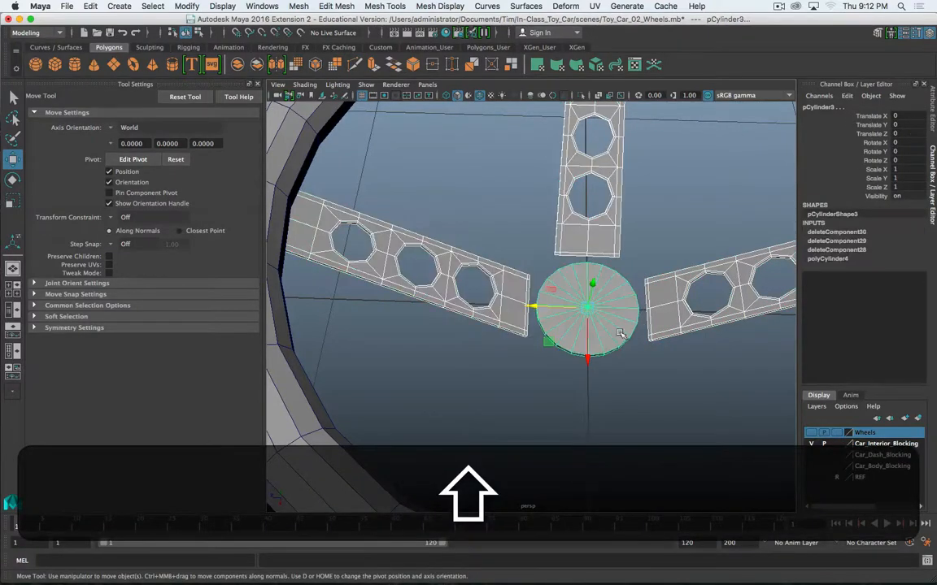
pyautogui.click(294, 7)
pyautogui.click(308, 44)
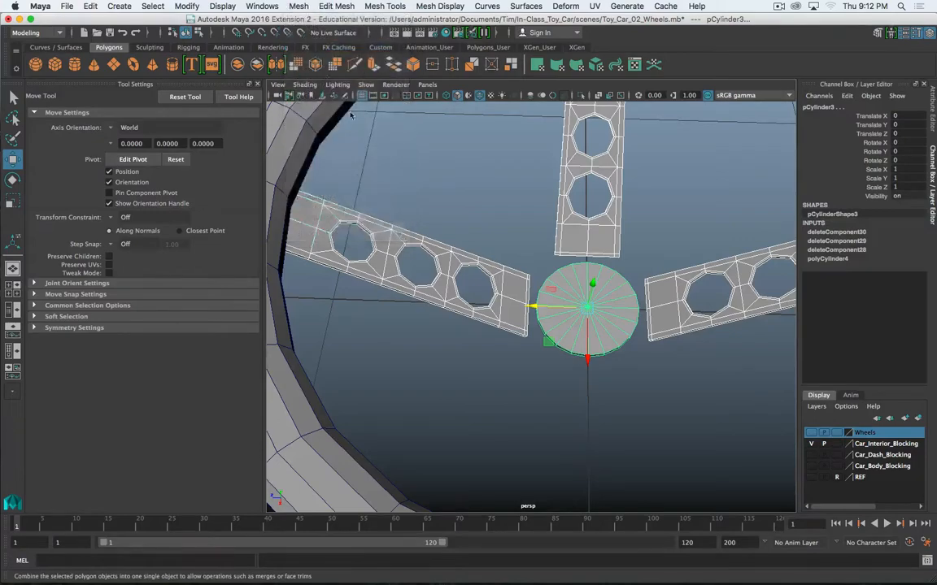
# Delete the narrow faces on the hub-side end of the first spoke
pyautogui.keyDown('alt'); pyautogui.moveTo(479, 349); pyautogui.dragTo(488, 204); pyautogui.keyUp('alt')
pyautogui.keyDown('alt'); pyautogui.moveTo(459, 212); pyautogui.dragTo(530, 419, button='right'); pyautogui.keyUp('alt')
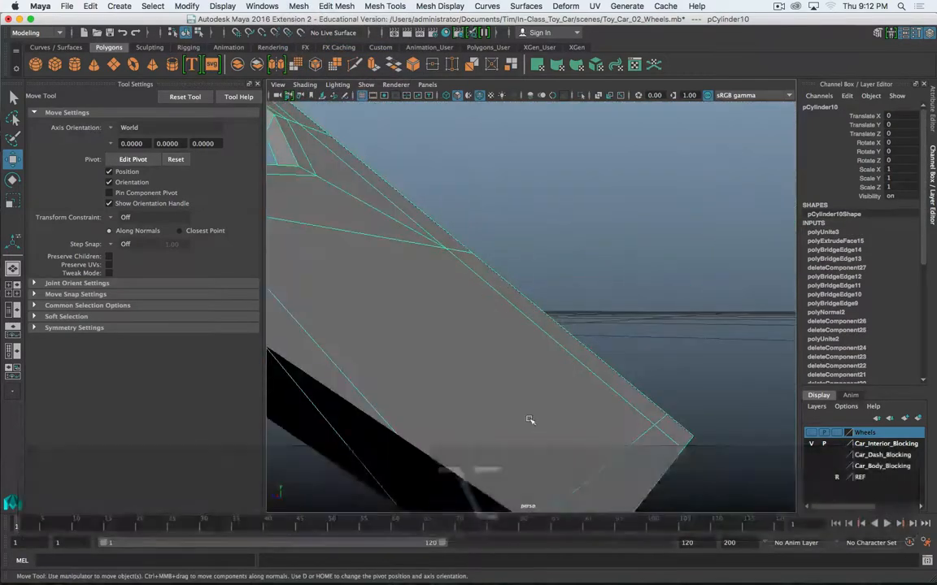
pyautogui.scroll(-5, 530, 419)
pyautogui.keyDown('alt'); pyautogui.moveTo(530, 420); pyautogui.dragTo(514, 376); pyautogui.keyUp('alt')
pyautogui.moveTo(514, 377); pyautogui.dragTo(511, 304, button='right')
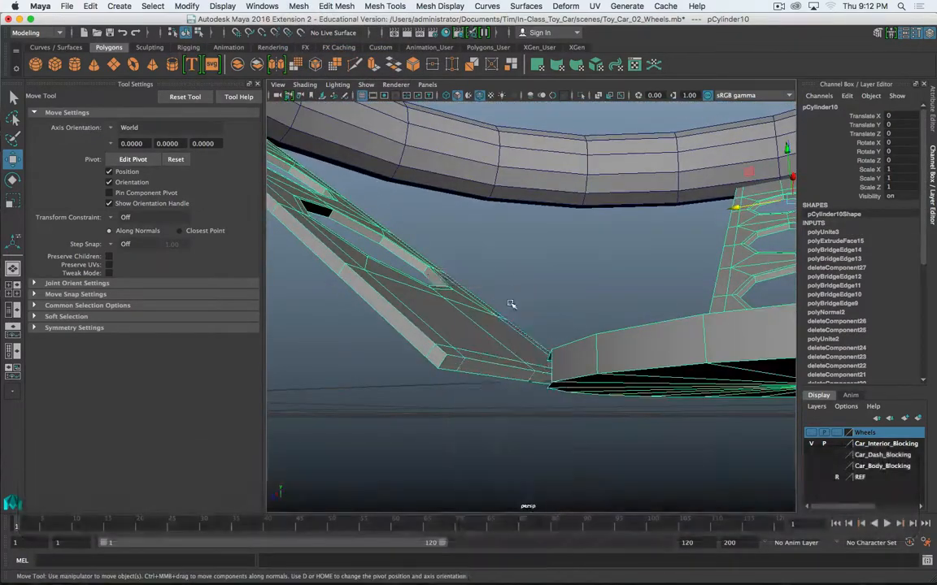
pyautogui.keyDown('alt'); pyautogui.moveTo(511, 304); pyautogui.dragTo(560, 388); pyautogui.keyUp('alt')
pyautogui.keyDown('shift'); pyautogui.click(530, 390); pyautogui.keyUp('shift')
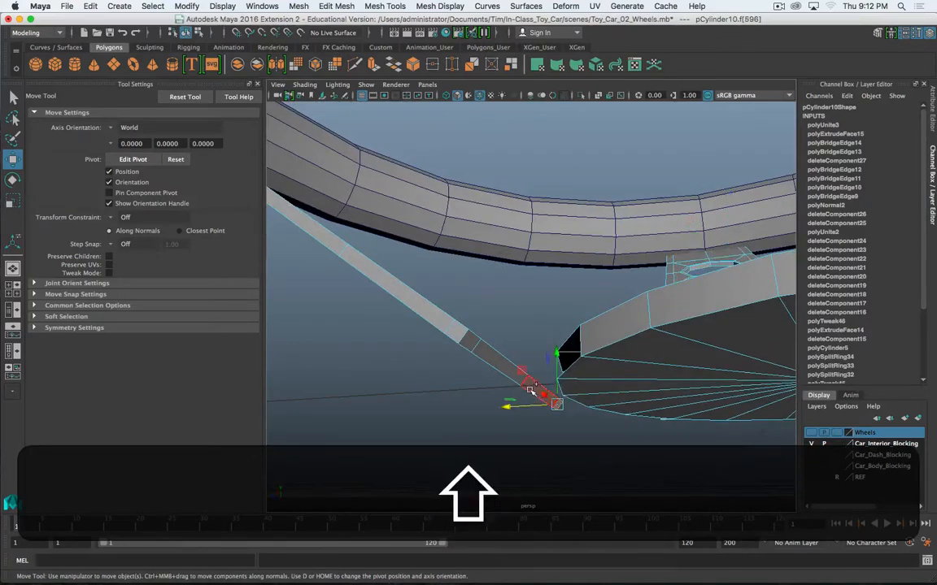
pyautogui.hotkey('shift', 'q')
pyautogui.keyDown('shift'); pyautogui.doubleClick(475, 354); pyautogui.keyUp('shift')
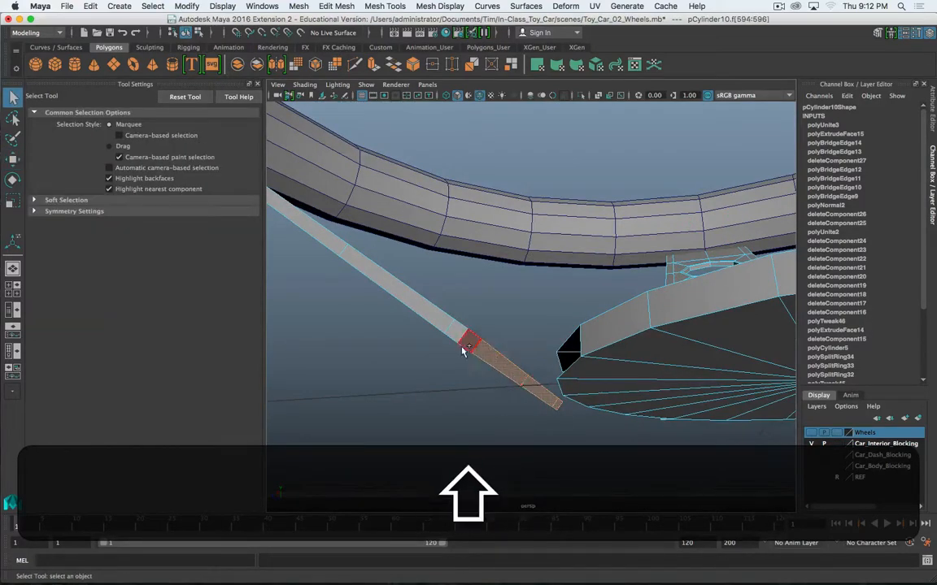
pyautogui.press('BackSpace')
# Delete the narrow hub-side end faces of the other two spokes
pyautogui.keyDown('alt'); pyautogui.moveTo(548, 369); pyautogui.dragTo(448, 265); pyautogui.keyUp('alt')
pyautogui.click(409, 242)
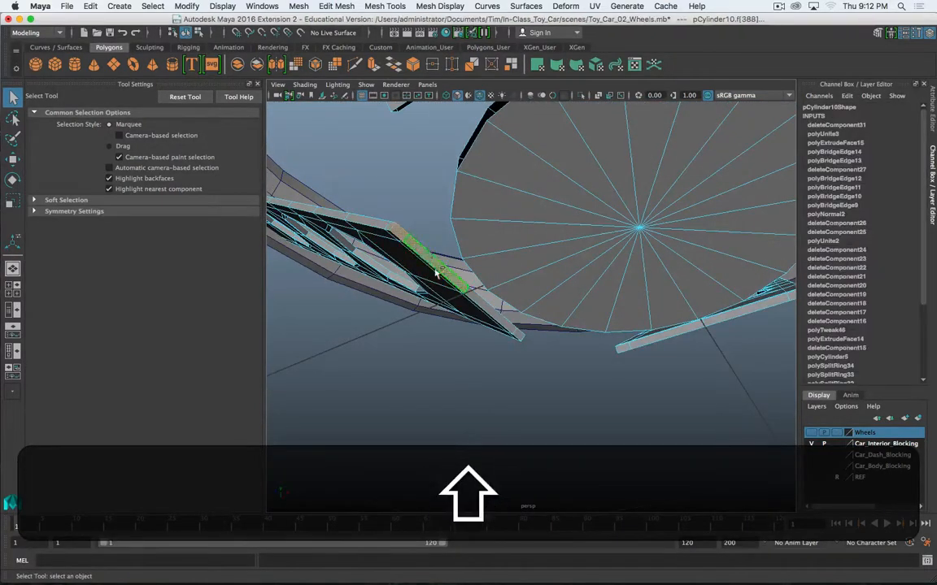
pyautogui.keyDown('shift'); pyautogui.click(624, 348); pyautogui.keyUp('shift')
pyautogui.keyDown('shift'); pyautogui.click(648, 345); pyautogui.keyUp('shift')
pyautogui.keyDown('alt'); pyautogui.keyDown('shift'); pyautogui.moveTo(769, 305); pyautogui.dragTo(680, 322); pyautogui.keyUp('shift'); pyautogui.keyUp('alt')
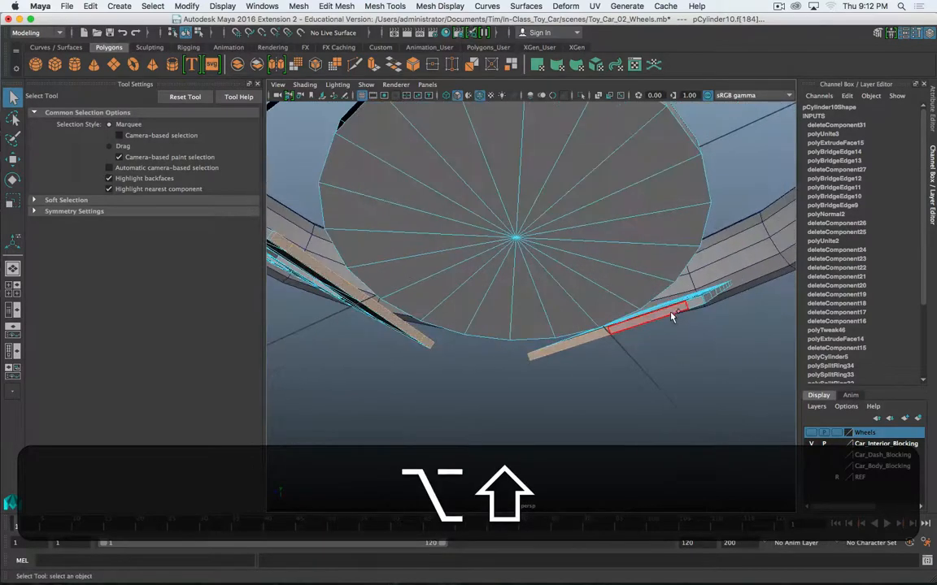
pyautogui.hotkey('shift', 'BackSpace')
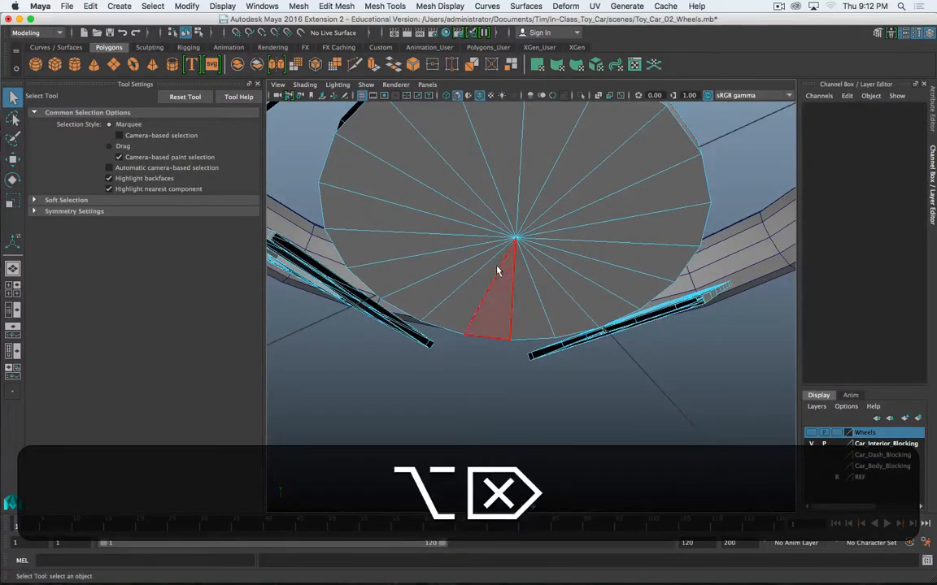
# Try to bridge the open border edges of one spoke's end to the hub's opening, and undo the bridge
pyautogui.keyDown('alt'); pyautogui.moveTo(498, 267); pyautogui.dragTo(581, 361); pyautogui.keyUp('alt')
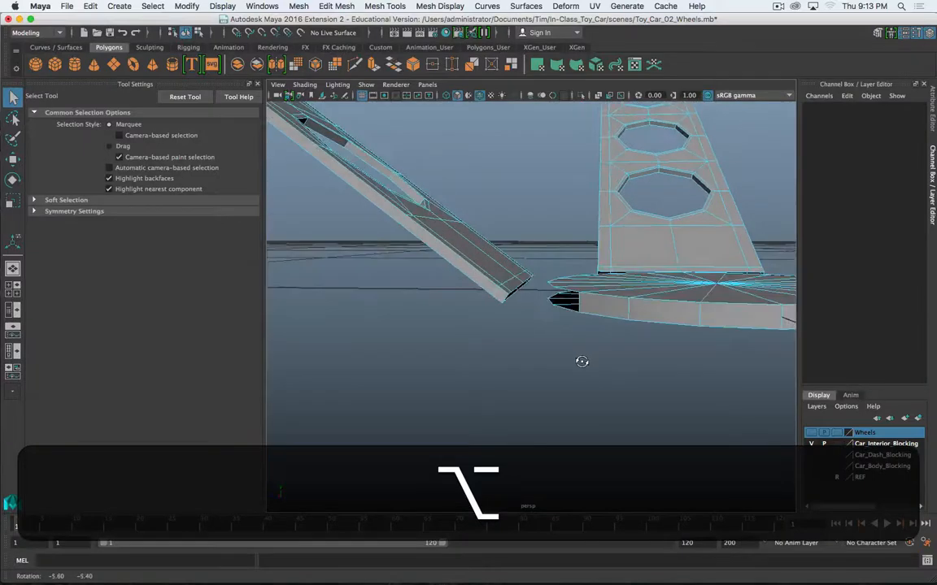
pyautogui.keyDown('alt'); pyautogui.moveTo(582, 365); pyautogui.dragTo(583, 314, button='right'); pyautogui.keyUp('alt')
pyautogui.keyDown('alt'); pyautogui.moveTo(583, 314); pyautogui.dragTo(583, 322); pyautogui.keyUp('alt')
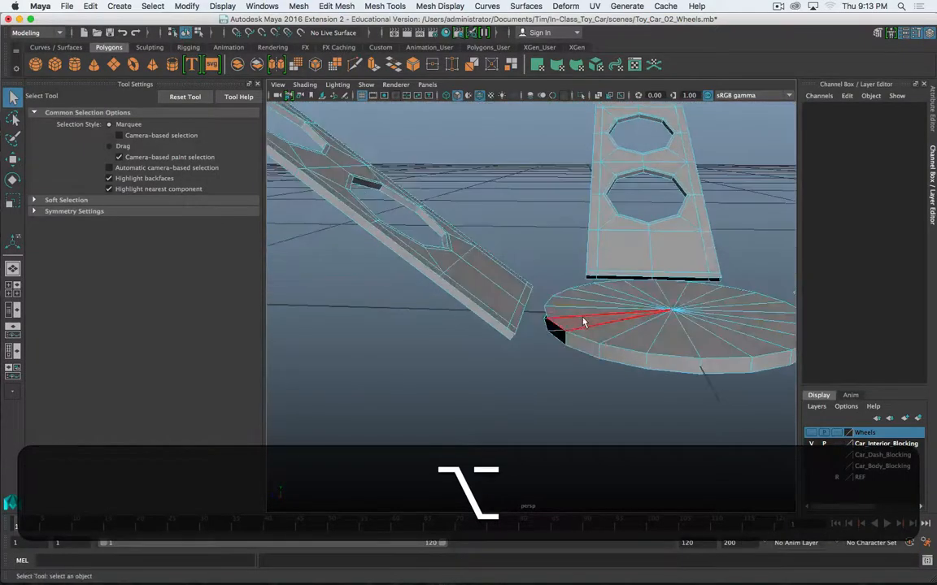
pyautogui.keyDown('alt'); pyautogui.moveTo(583, 322); pyautogui.dragTo(617, 336, button='right'); pyautogui.keyUp('alt')
pyautogui.moveTo(590, 240); pyautogui.dragTo(589, 216, button='right')
pyautogui.click(670, 406)
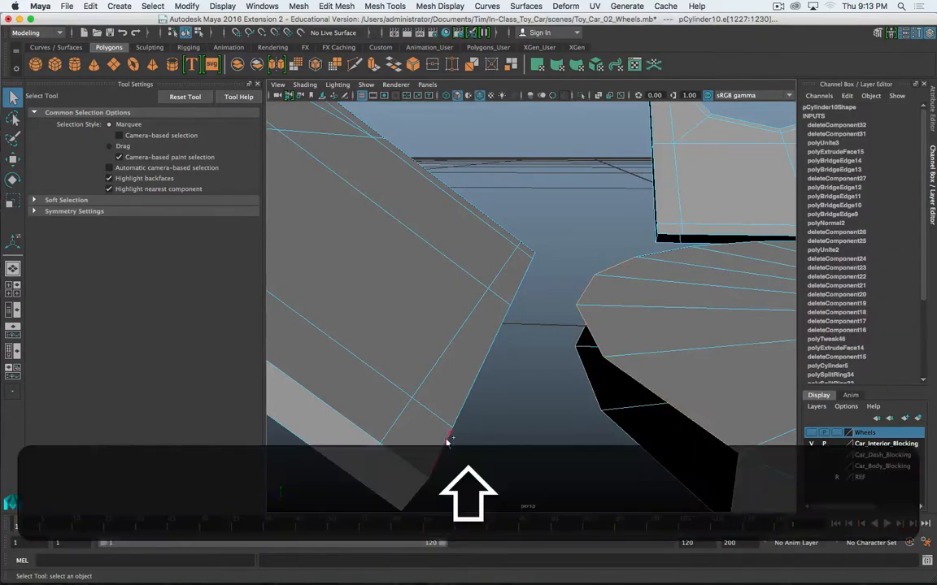
pyautogui.keyDown('shift'); pyautogui.moveTo(446, 440); pyautogui.dragTo(424, 513, button='right'); pyautogui.keyUp('shift')
pyautogui.keyDown('alt'); pyautogui.moveTo(541, 428); pyautogui.dragTo(622, 310); pyautogui.keyUp('alt')
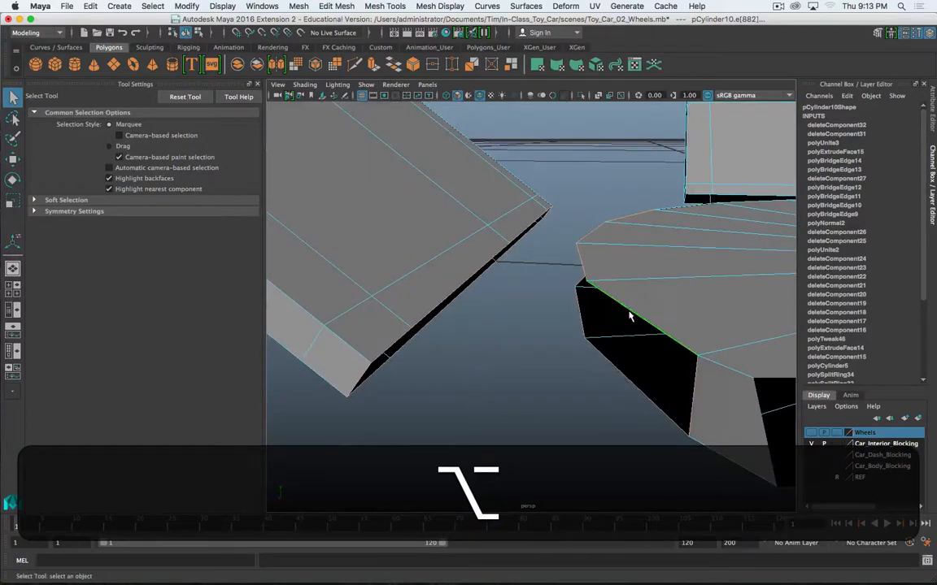
pyautogui.keyDown('shift'); pyautogui.moveTo(628, 311); pyautogui.dragTo(601, 435, button='right'); pyautogui.keyUp('shift')
pyautogui.keyDown('alt'); pyautogui.moveTo(601, 435); pyautogui.dragTo(586, 417); pyautogui.keyUp('alt')
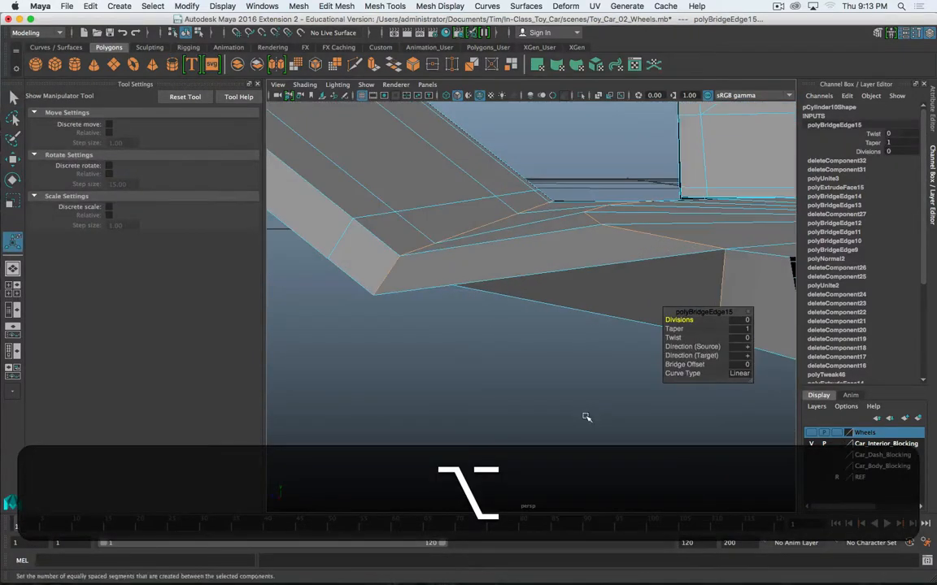
pyautogui.hotkey('alt', 'z')
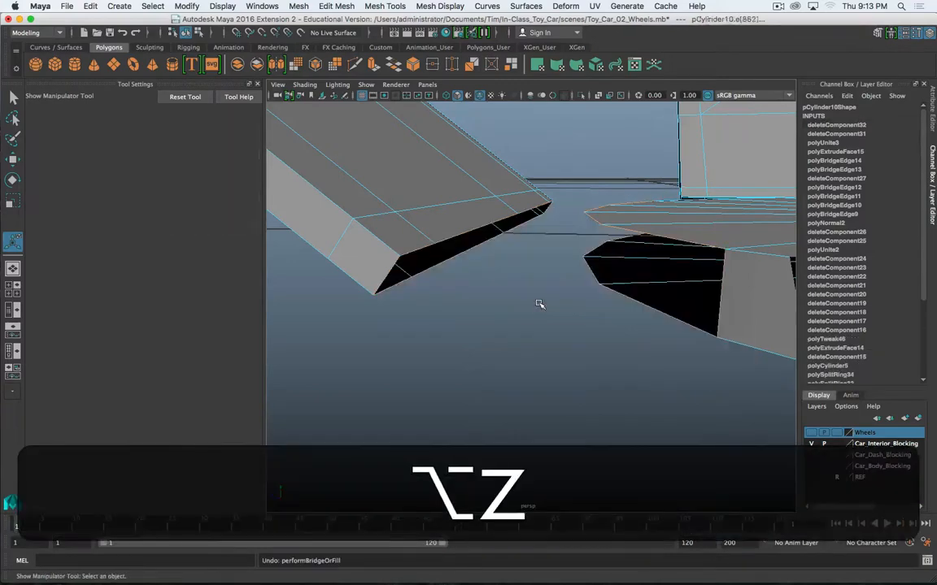
# Use Target Weld to merge the lower and upper corner vertices on one side of the spoke's end onto the matching corners of the hub opening
pyautogui.keyDown('alt'); pyautogui.moveTo(534, 309); pyautogui.dragTo(558, 315); pyautogui.keyUp('alt')
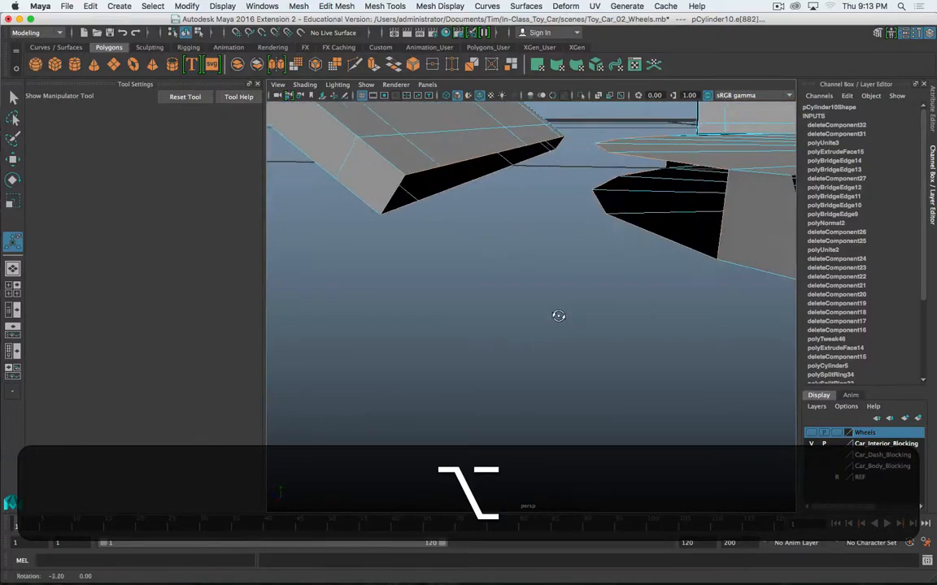
pyautogui.moveTo(500, 147); pyautogui.dragTo(447, 147, button='right')
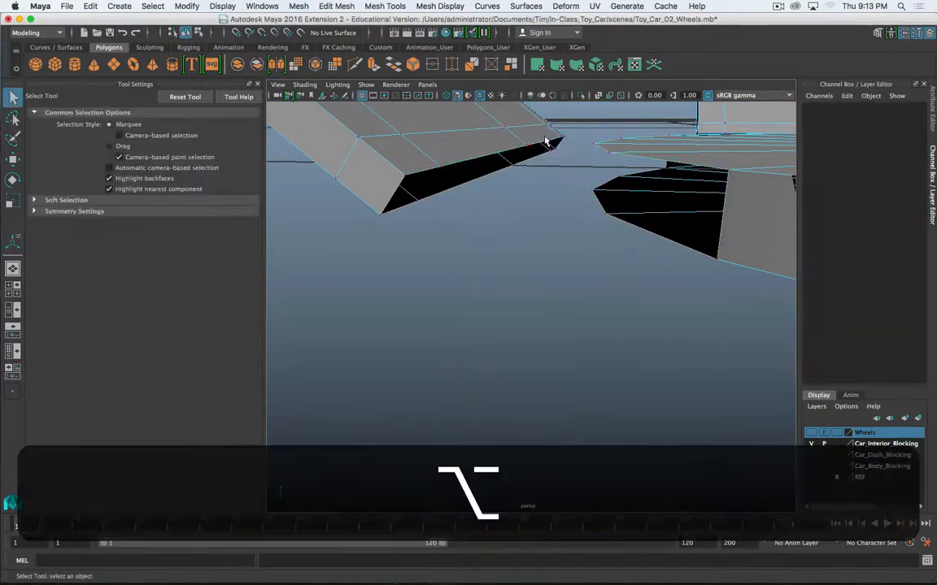
pyautogui.keyDown('alt'); pyautogui.moveTo(544, 139); pyautogui.dragTo(561, 158); pyautogui.keyUp('alt')
pyautogui.moveTo(561, 158)
pyautogui.keyDown('alt'); pyautogui.mouseDown(button='middle')
pyautogui.moveTo(575, 161)
pyautogui.moveTo(571, 155)
pyautogui.mouseUp(button='middle'); pyautogui.keyUp('alt')
pyautogui.keyDown('alt'); pyautogui.moveTo(571, 155); pyautogui.dragTo(575, 165); pyautogui.keyUp('alt')
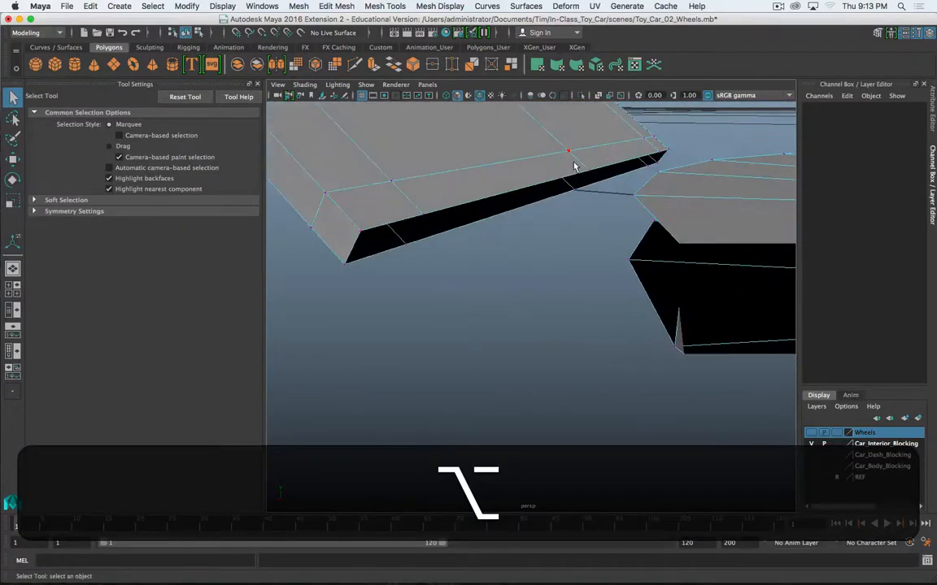
pyautogui.rightClick(584, 166)
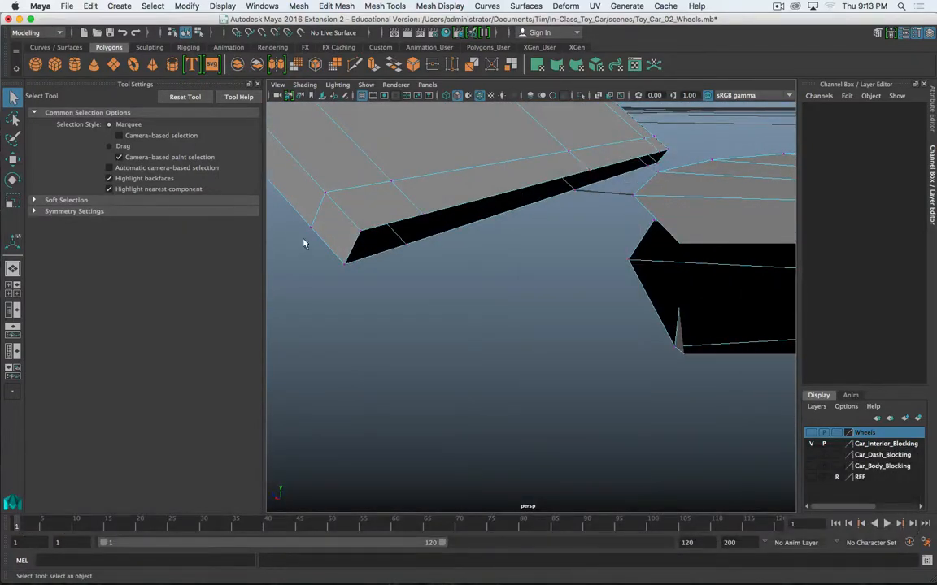
pyautogui.click(343, 268)
pyautogui.keyDown('shift'); pyautogui.rightClick(343, 267); pyautogui.keyUp('shift')
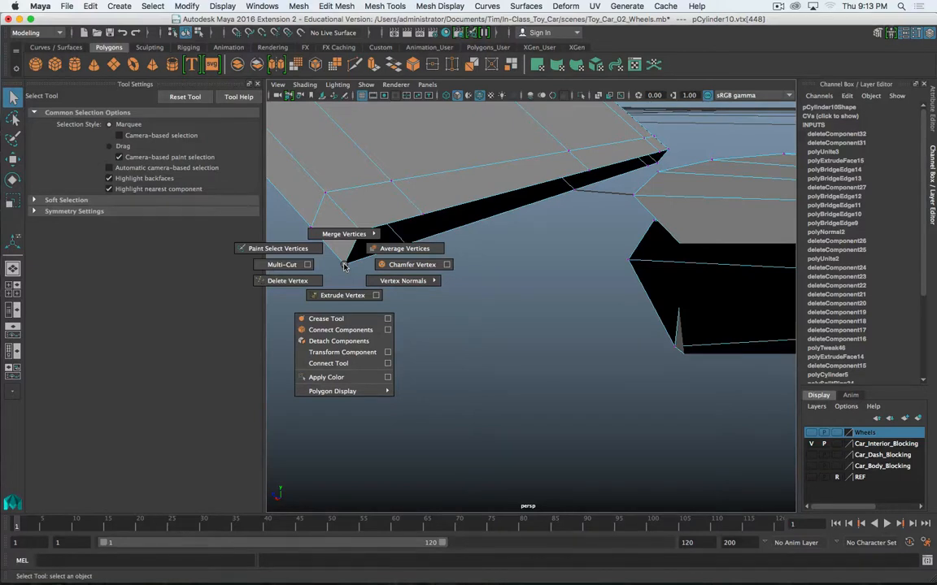
pyautogui.moveTo(350, 236)
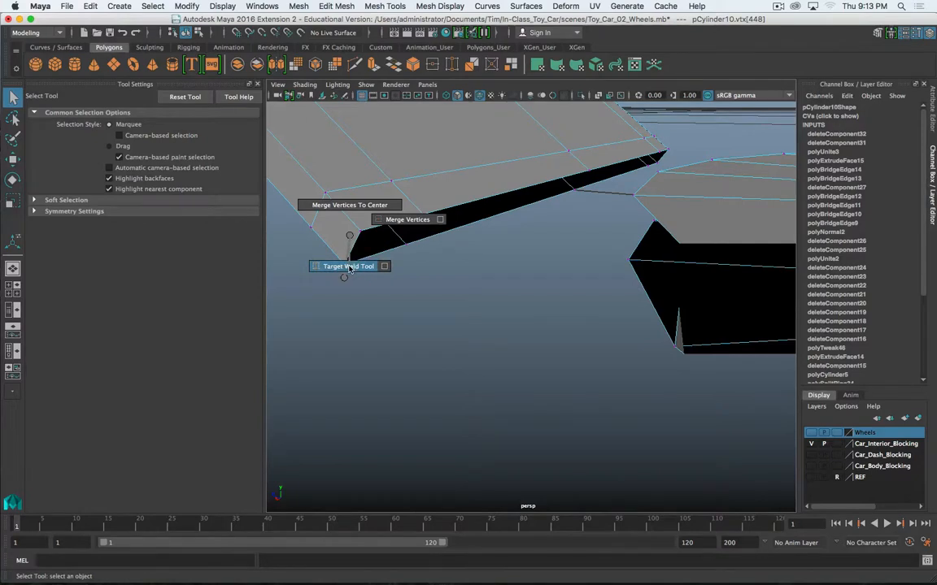
pyautogui.moveTo(350, 267); pyautogui.dragTo(350, 268, button='right')
pyautogui.click(327, 6)
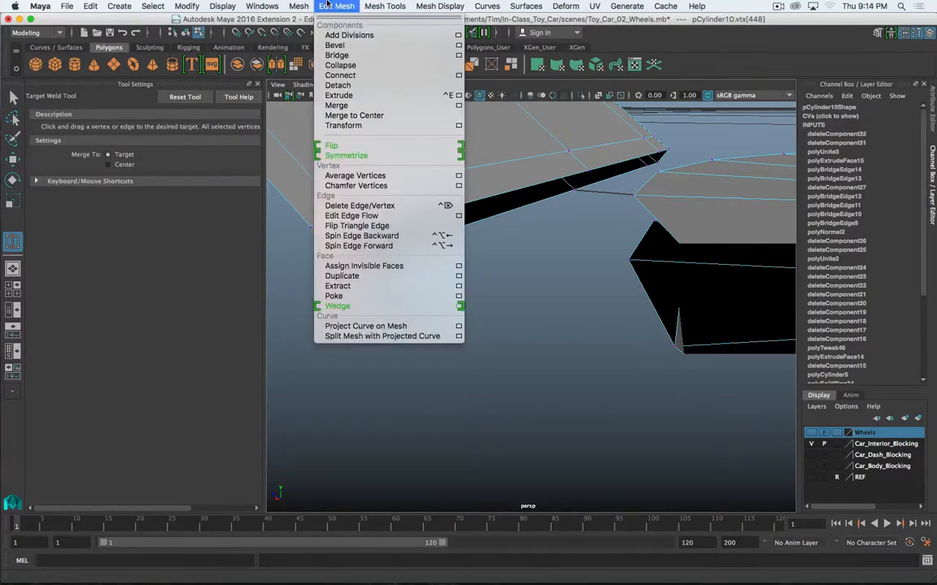
pyautogui.moveTo(378, 4)
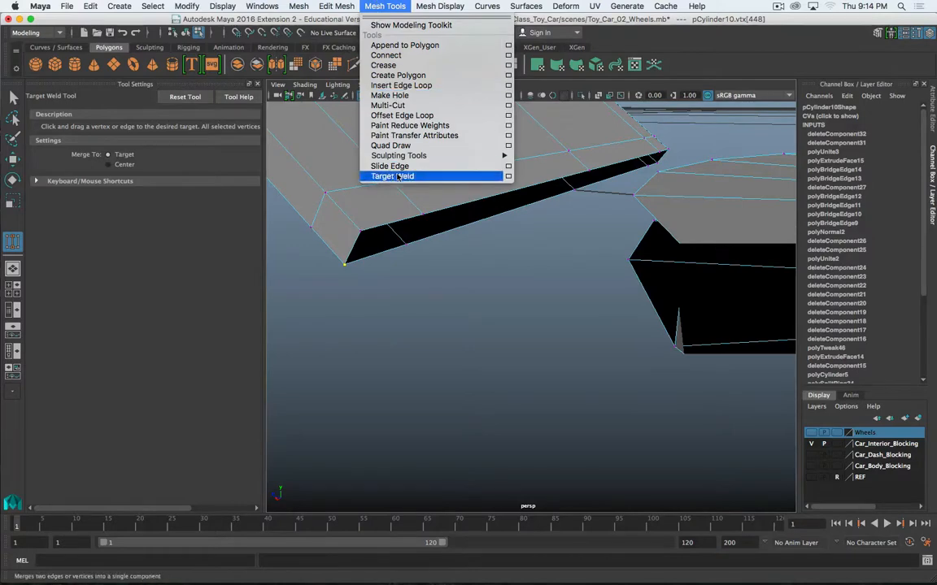
pyautogui.click(392, 6)
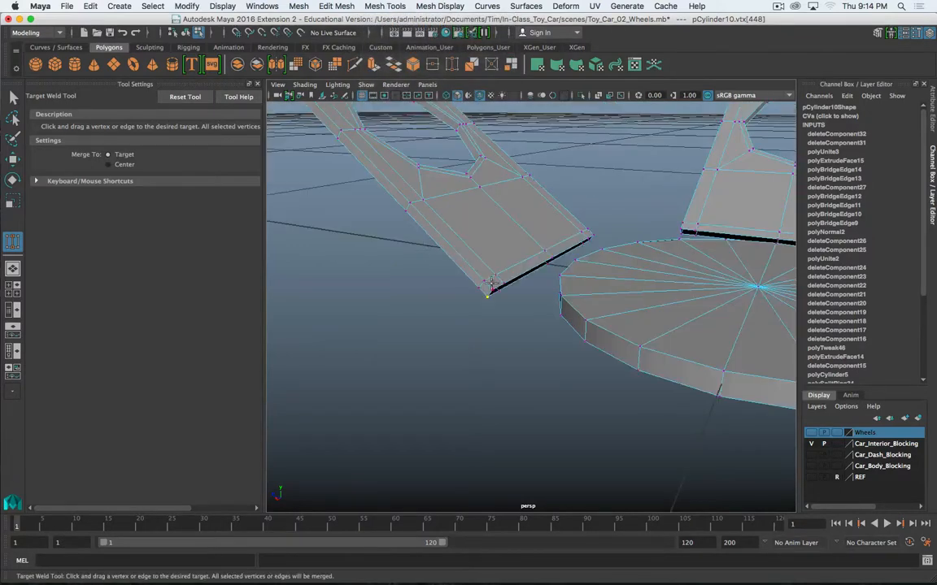
pyautogui.keyDown('alt'); pyautogui.moveTo(496, 287); pyautogui.dragTo(556, 271); pyautogui.keyUp('alt')
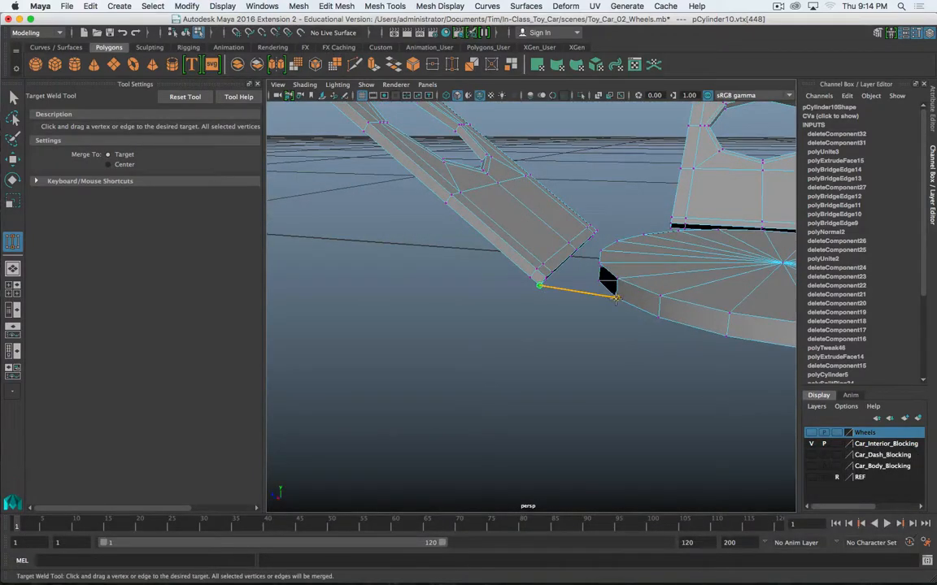
pyautogui.moveTo(615, 297); pyautogui.dragTo(615, 298)
pyautogui.keyDown('alt'); pyautogui.moveTo(586, 302); pyautogui.dragTo(623, 278); pyautogui.keyUp('alt')
pyautogui.moveTo(345, 313); pyautogui.dragTo(626, 352)
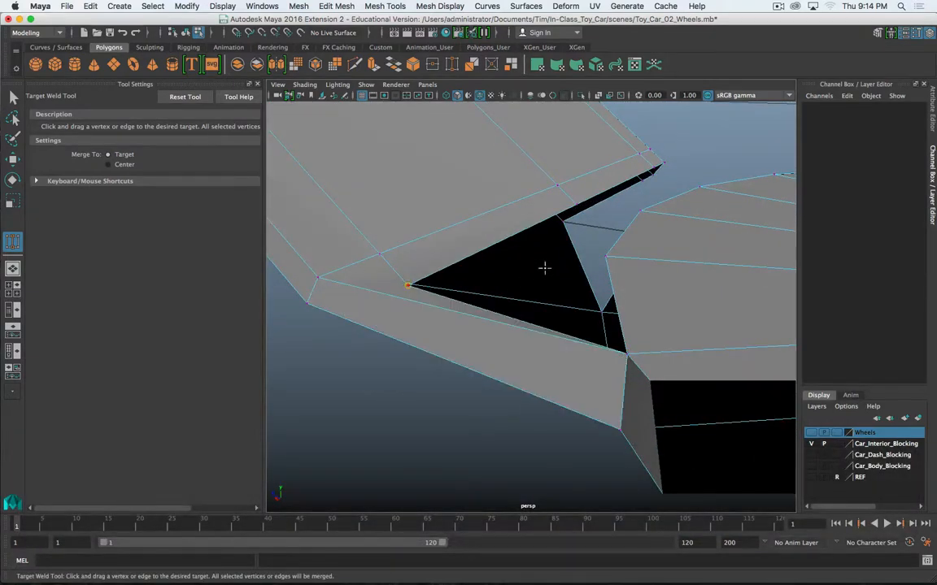
# Use Target Weld to merge the remaining open-end vertices of the spokes onto the matching vertices of the hub opening
pyautogui.moveTo(600, 257); pyautogui.dragTo(600, 257)
pyautogui.keyDown('alt'); pyautogui.moveTo(601, 258); pyautogui.dragTo(482, 406); pyautogui.keyUp('alt')
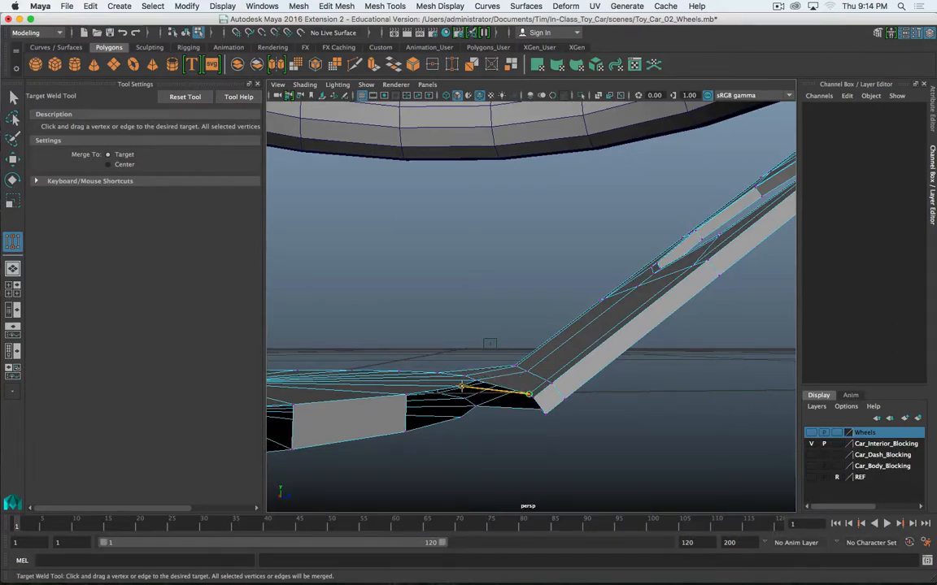
pyautogui.moveTo(462, 387); pyautogui.dragTo(461, 386)
pyautogui.keyDown('alt'); pyautogui.moveTo(518, 394); pyautogui.dragTo(508, 406); pyautogui.keyUp('alt')
pyautogui.keyDown('alt'); pyautogui.moveTo(508, 406); pyautogui.dragTo(542, 371, button='middle'); pyautogui.keyUp('alt')
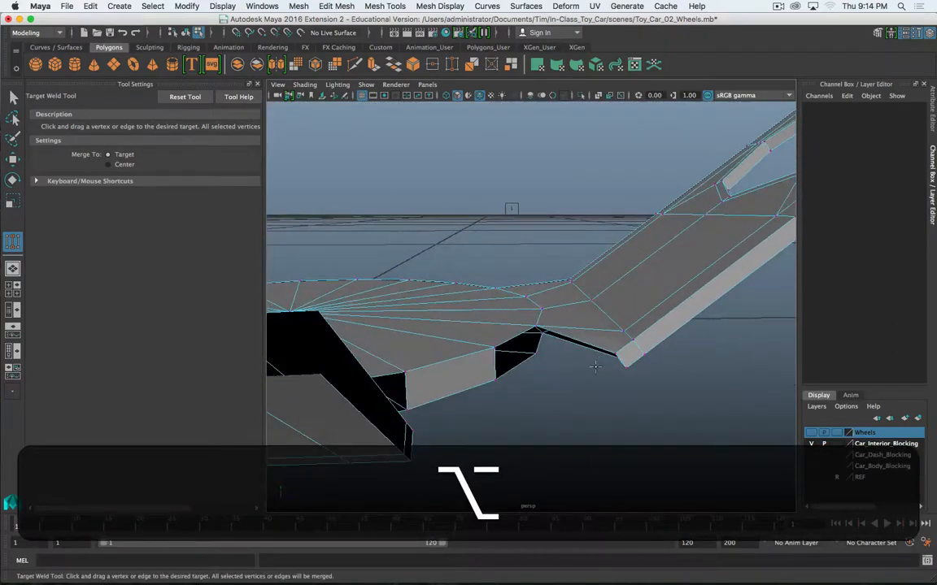
pyautogui.keyDown('alt'); pyautogui.moveTo(595, 367); pyautogui.dragTo(620, 347); pyautogui.keyUp('alt')
pyautogui.moveTo(553, 348); pyautogui.dragTo(631, 356)
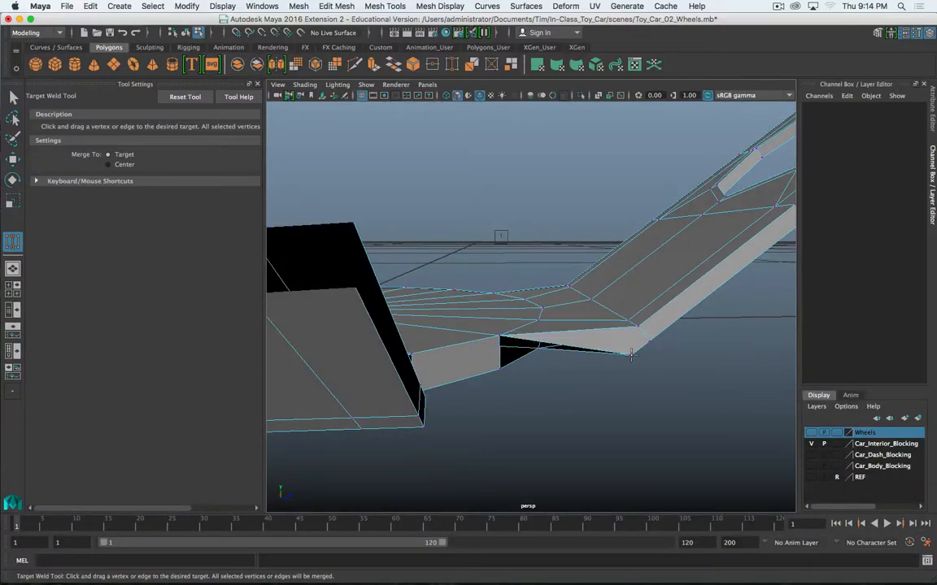
pyautogui.keyDown('alt'); pyautogui.moveTo(504, 367); pyautogui.dragTo(589, 359); pyautogui.keyUp('alt')
pyautogui.keyDown('alt'); pyautogui.moveTo(589, 359); pyautogui.dragTo(553, 323, button='right'); pyautogui.keyUp('alt')
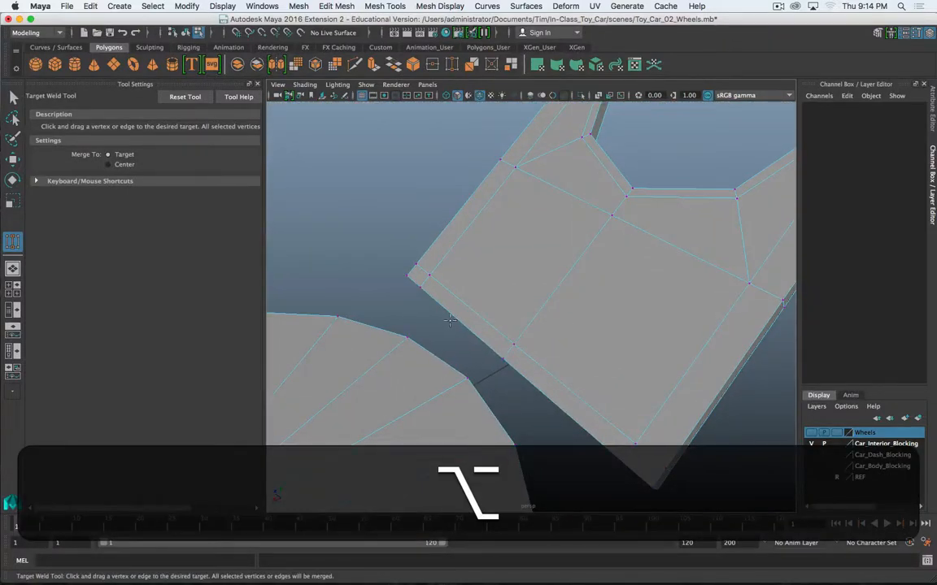
pyautogui.keyDown('alt'); pyautogui.moveTo(450, 321); pyautogui.dragTo(442, 317); pyautogui.keyUp('alt')
pyautogui.press('alt+super+period')
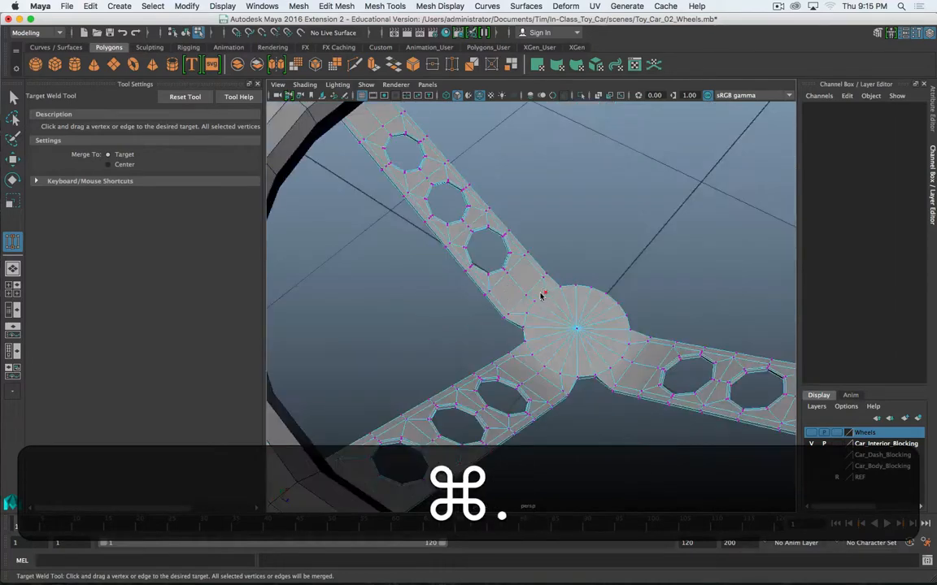
# Preview the joined hub and spokes smoothed and examine how the spokes blend into the hub within the whole steering wheel
pyautogui.moveTo(540, 265); pyautogui.dragTo(630, 245, button='right')
pyautogui.press('3')
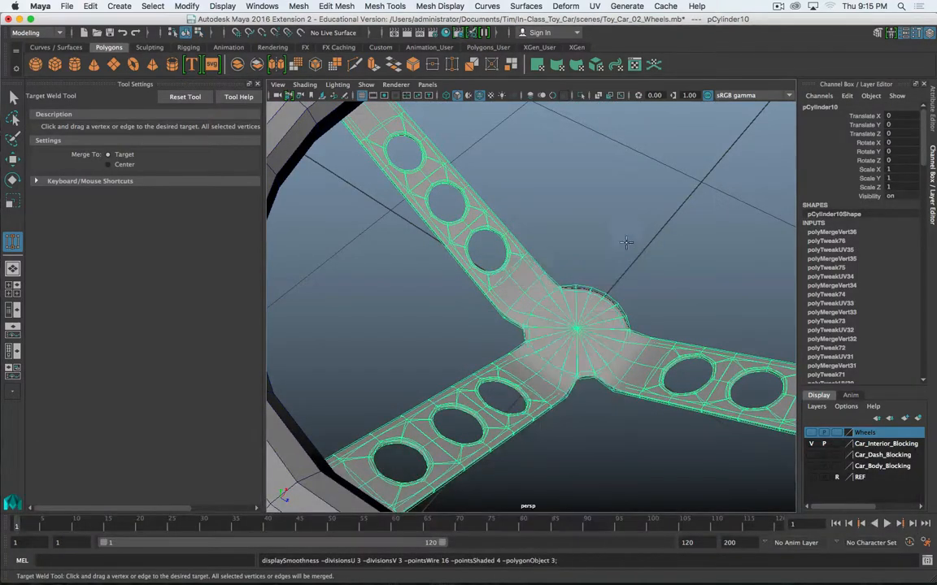
pyautogui.click(630, 244)
pyautogui.scroll(-5, 648, 322)
pyautogui.keyDown('alt'); pyautogui.moveTo(488, 228); pyautogui.dragTo(552, 276); pyautogui.keyUp('alt')
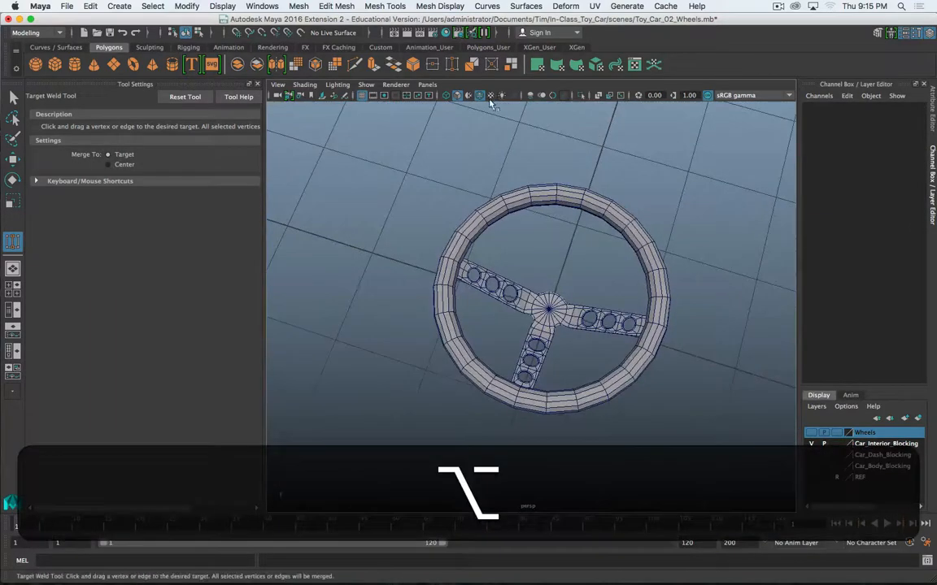
pyautogui.keyDown('alt'); pyautogui.moveTo(490, 101); pyautogui.dragTo(316, 320); pyautogui.keyUp('alt')
pyautogui.keyDown('alt'); pyautogui.moveTo(315, 320); pyautogui.dragTo(648, 315, button='right'); pyautogui.keyUp('alt')
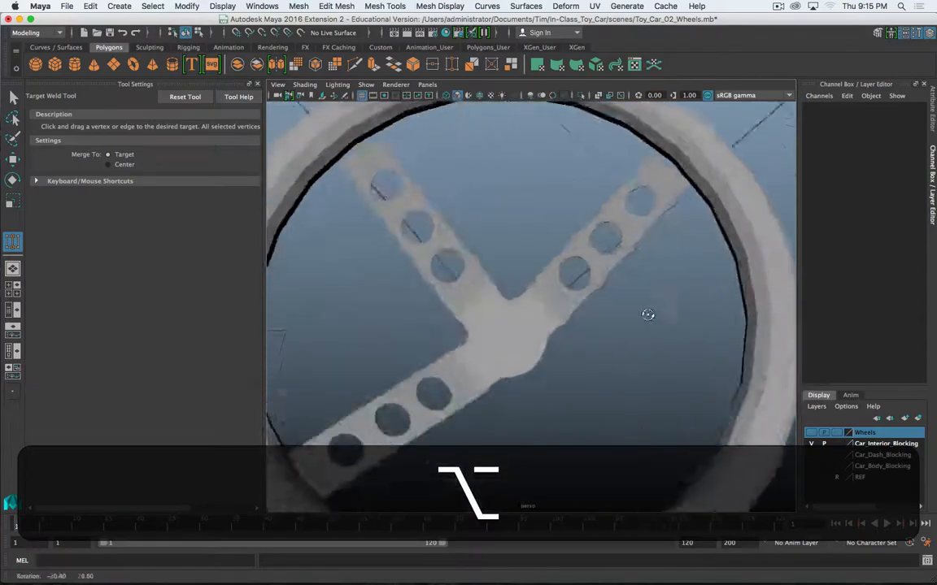
pyautogui.keyDown('alt'); pyautogui.moveTo(648, 315); pyautogui.dragTo(721, 296); pyautogui.keyUp('alt')
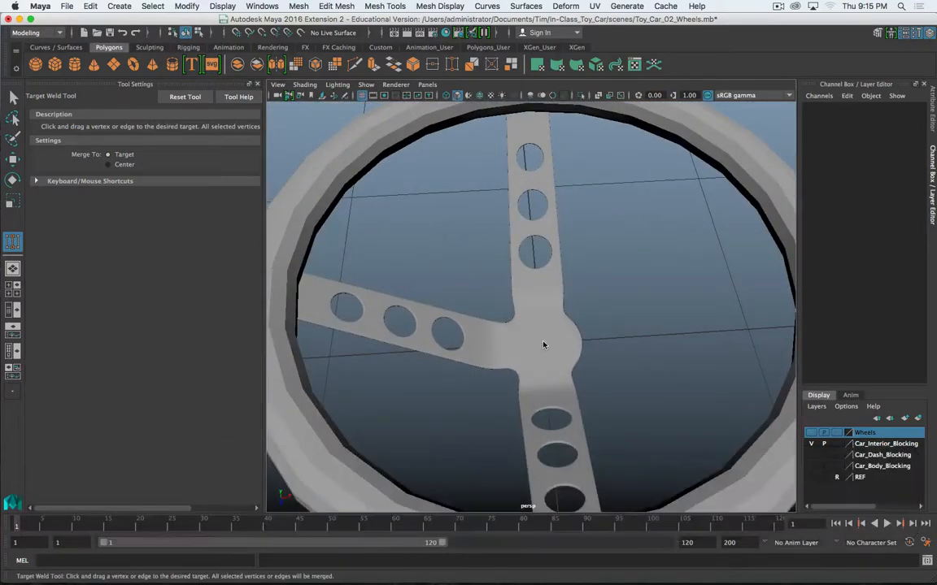
# Select all triangular faces around the hub's top centre vertex and extrude them, scaling the extrusion slightly inward
pyautogui.moveTo(547, 267); pyautogui.dragTo(552, 295, button='right')
pyautogui.press('q')
pyautogui.click(551, 331)
pyautogui.scroll(5, 547, 345)
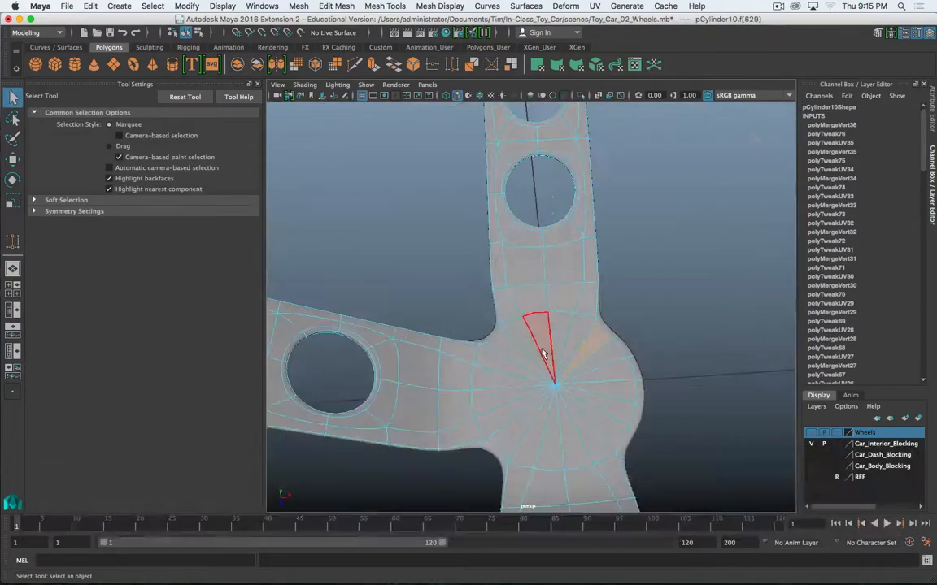
pyautogui.keyDown('alt'); pyautogui.moveTo(545, 339); pyautogui.dragTo(569, 319); pyautogui.keyUp('alt')
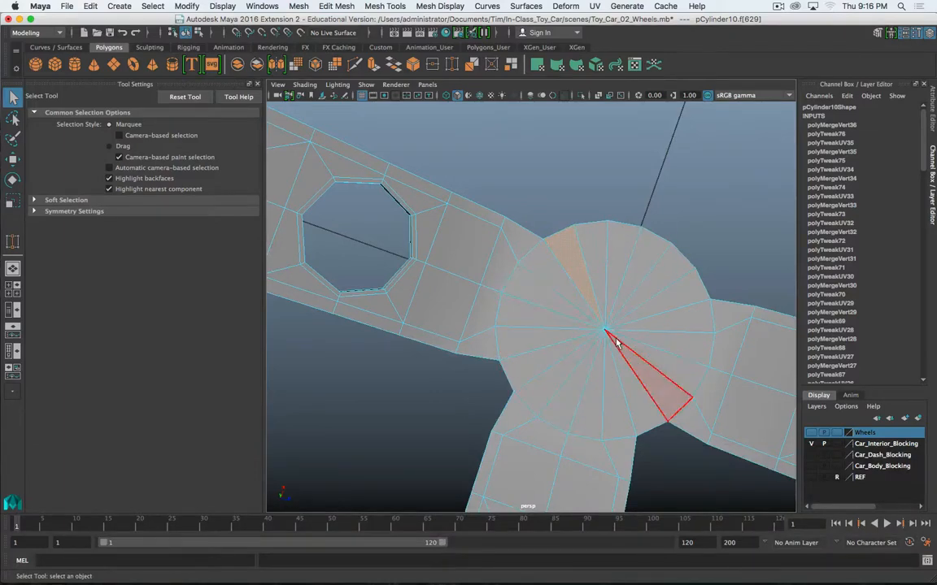
pyautogui.keyDown('alt'); pyautogui.moveTo(615, 342); pyautogui.dragTo(609, 336); pyautogui.keyUp('alt')
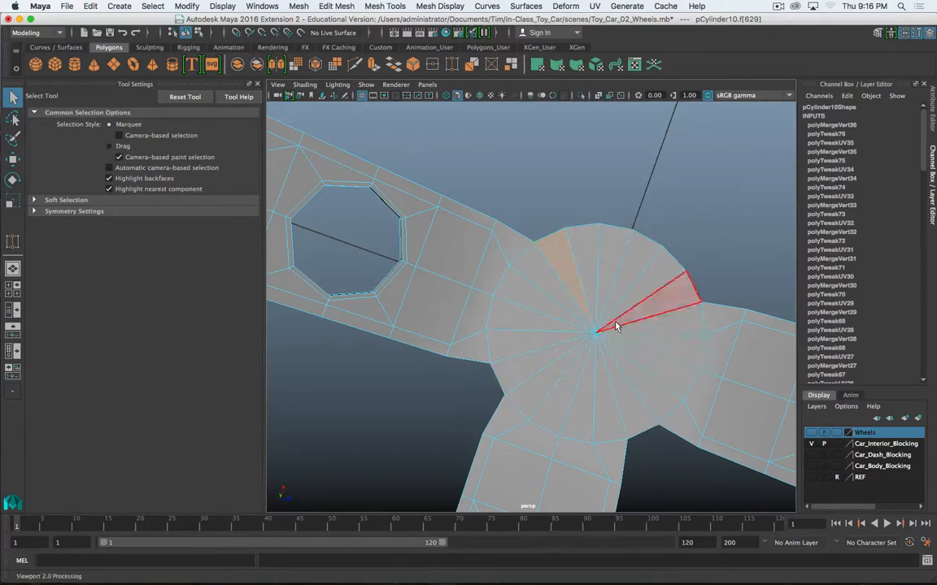
pyautogui.moveTo(597, 338); pyautogui.dragTo(580, 348, button='right')
pyautogui.click(598, 347)
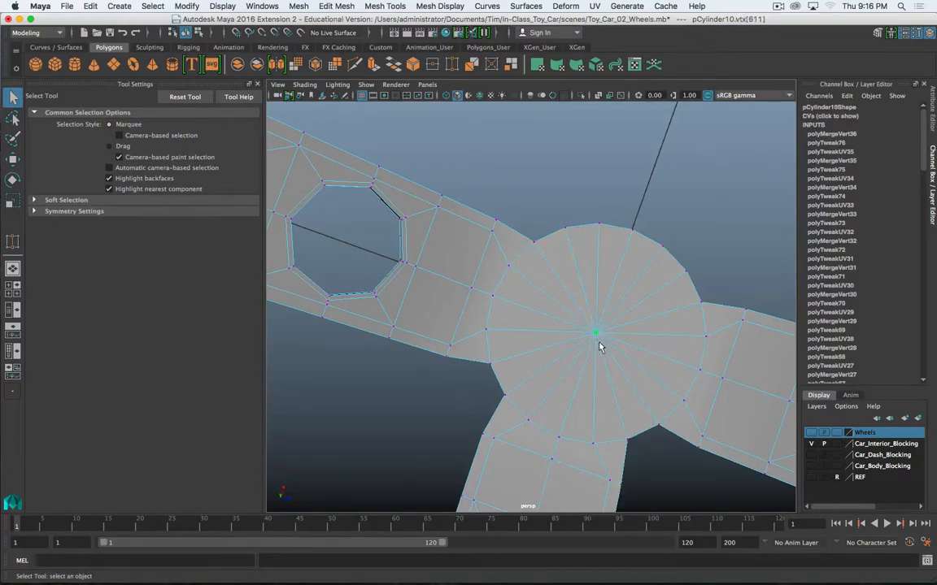
pyautogui.keyDown('super'); pyautogui.moveTo(597, 334); pyautogui.dragTo(598, 335, button='right'); pyautogui.keyUp('super')
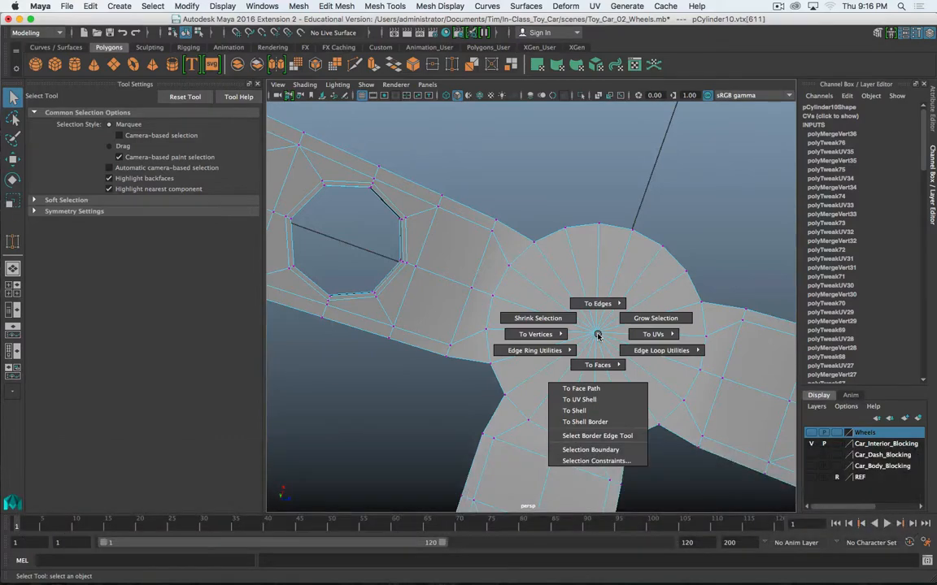
pyautogui.keyDown('super'); pyautogui.moveTo(602, 362); pyautogui.dragTo(602, 363, button='right'); pyautogui.keyUp('super')
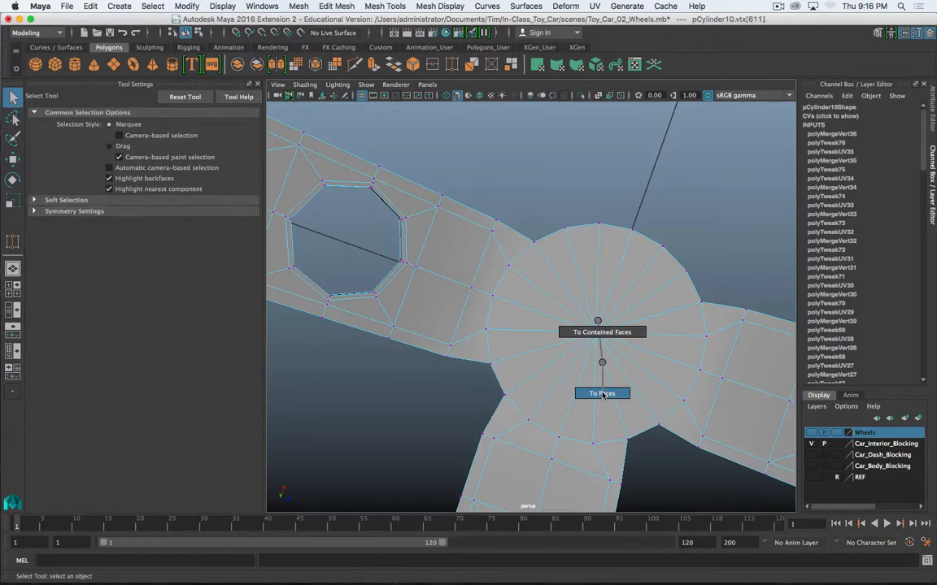
pyautogui.keyDown('ctrl'); pyautogui.moveTo(603, 394); pyautogui.dragTo(603, 397, button='right'); pyautogui.keyUp('ctrl')
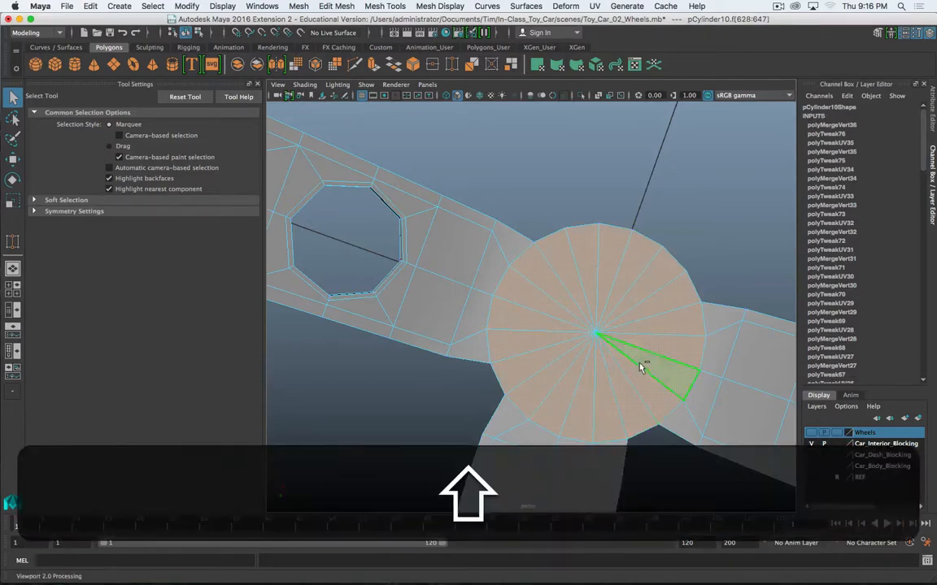
pyautogui.keyDown('shift'); pyautogui.moveTo(640, 333); pyautogui.dragTo(639, 365, button='right'); pyautogui.keyUp('shift')
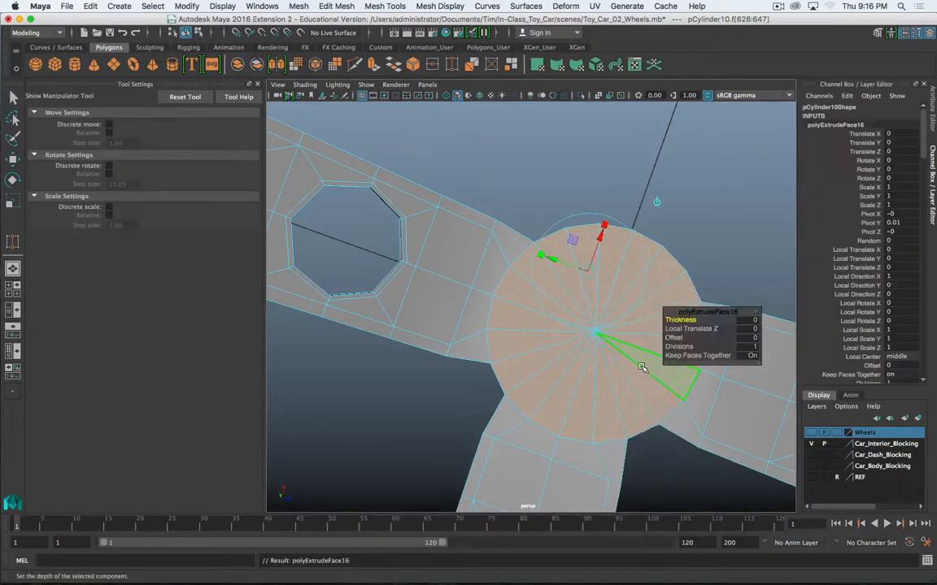
pyautogui.press('r')
pyautogui.moveTo(672, 368); pyautogui.dragTo(643, 311)
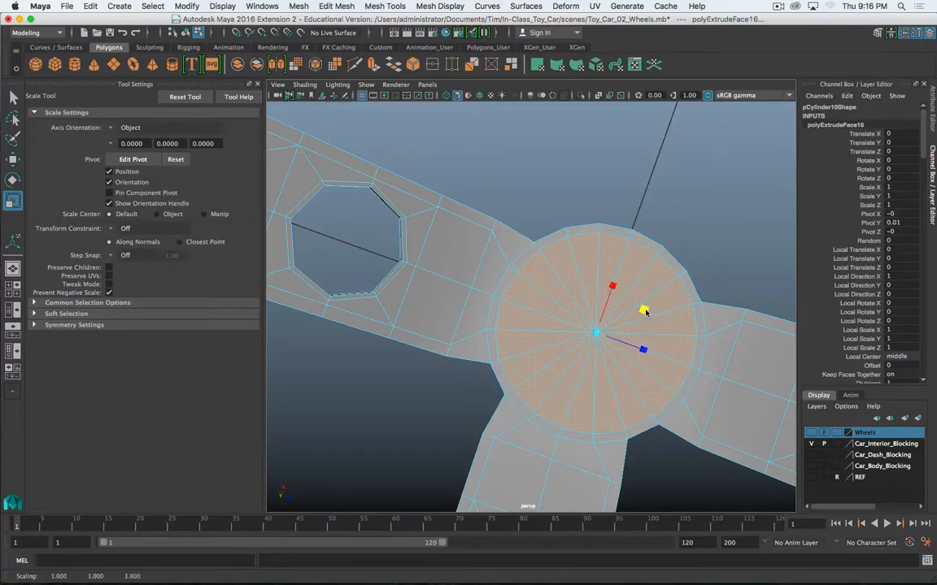
# Extrude the hub's inset faces with a local Z translation of -0.006, then extrude them again and scale slightly inward
pyautogui.press('g')
pyautogui.keyDown('alt'); pyautogui.moveTo(634, 346); pyautogui.dragTo(565, 331); pyautogui.keyUp('alt')
pyautogui.moveTo(598, 274); pyautogui.dragTo(598, 290)
pyautogui.press('g')
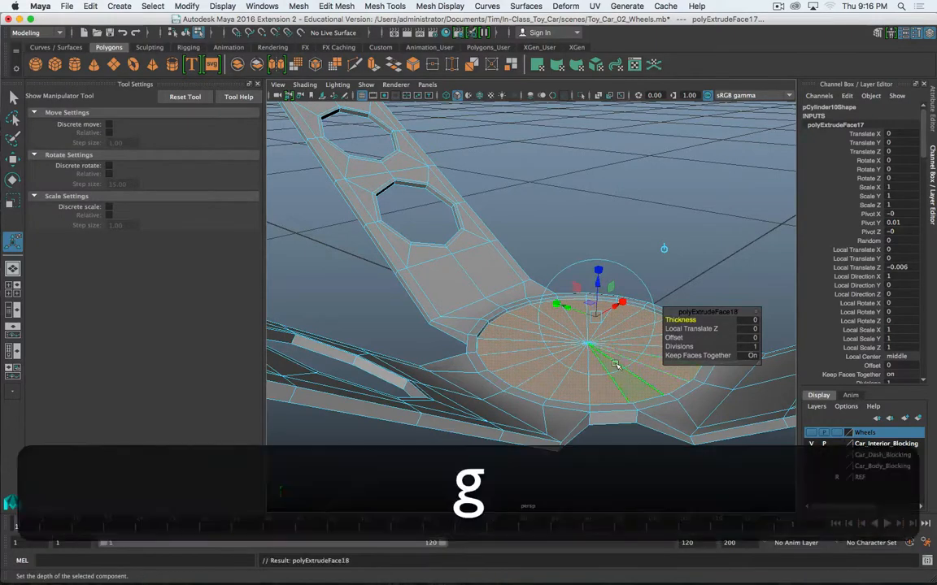
pyautogui.press('r')
pyautogui.moveTo(676, 378); pyautogui.dragTo(679, 361)
# Preview the mesh smoothed and examine the recessed hub centre
pyautogui.moveTo(679, 361); pyautogui.dragTo(728, 249, button='right')
pyautogui.keyDown('alt'); pyautogui.moveTo(728, 249); pyautogui.dragTo(676, 312); pyautogui.keyUp('alt')
pyautogui.press('3')
pyautogui.scroll(-5, 631, 376)
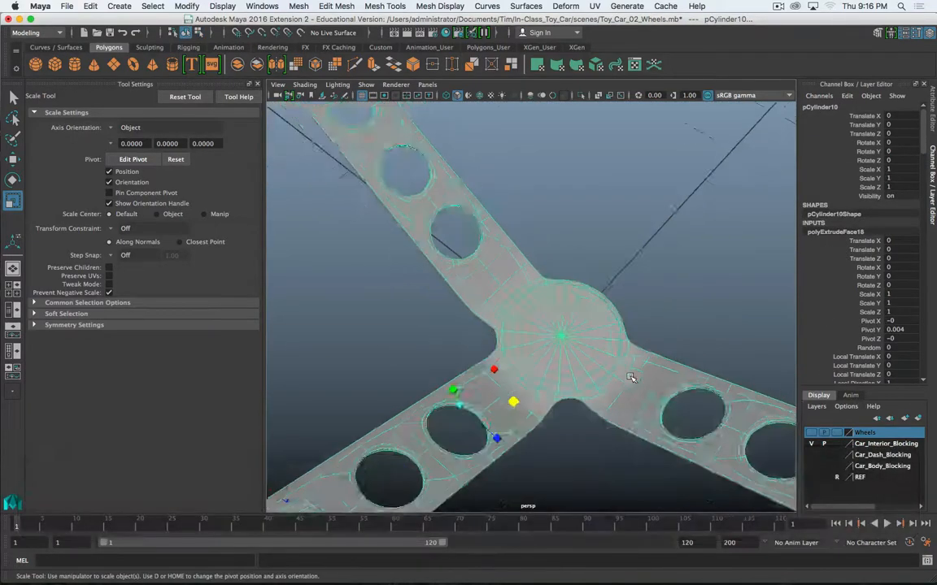
pyautogui.keyDown('alt'); pyautogui.moveTo(631, 376); pyautogui.dragTo(665, 332); pyautogui.keyUp('alt')
pyautogui.click(677, 292)
pyautogui.scroll(-5, 633, 424)
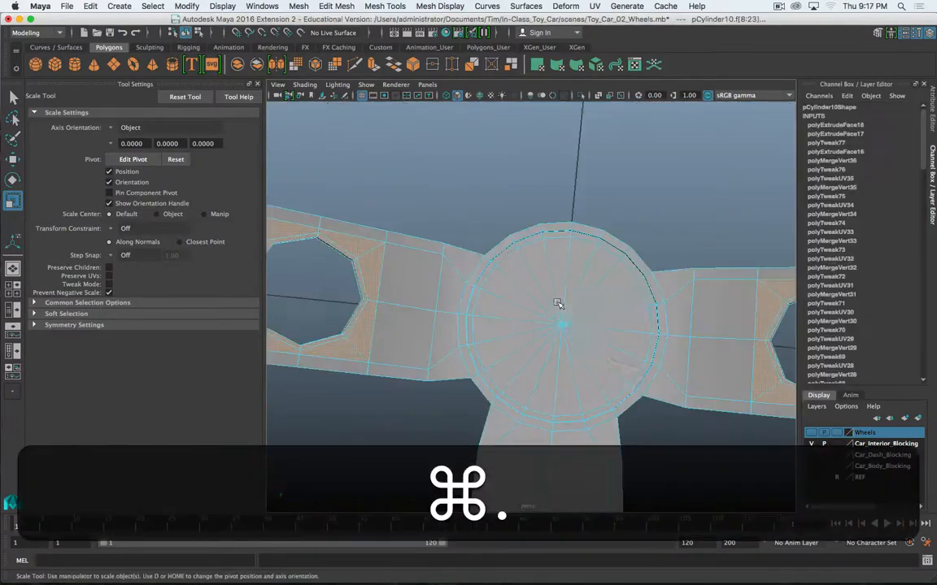
# Select the triangular faces of the recessed hub cap one by one around the centre and delete them
pyautogui.moveTo(561, 308); pyautogui.dragTo(566, 328)
pyautogui.keyDown('alt'); pyautogui.moveTo(585, 317); pyautogui.dragTo(550, 316, button='middle'); pyautogui.keyUp('alt')
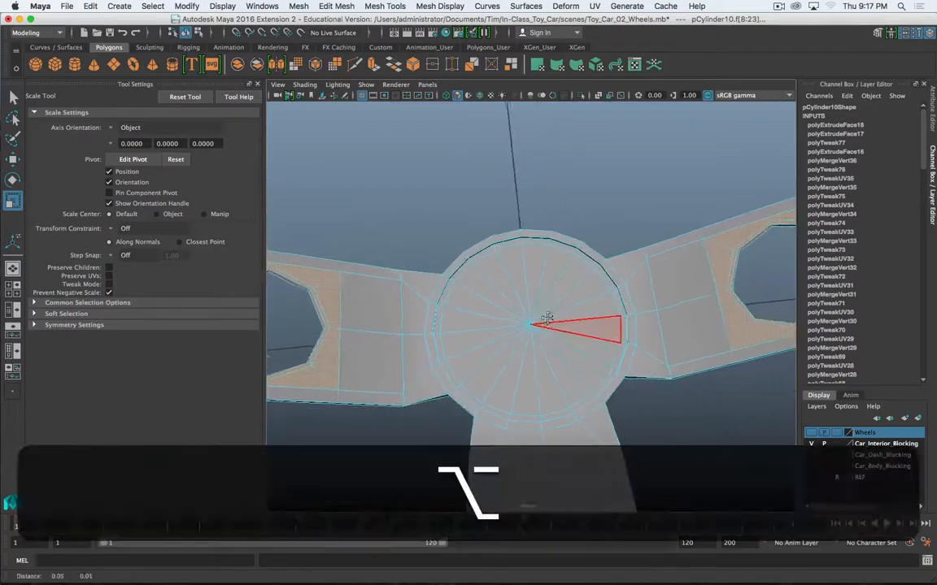
pyautogui.scroll(4, 543, 319)
pyautogui.keyDown('alt'); pyautogui.moveTo(540, 351); pyautogui.dragTo(548, 312, button='middle'); pyautogui.keyUp('alt')
pyautogui.keyDown('alt'); pyautogui.moveTo(549, 312); pyautogui.dragTo(547, 335); pyautogui.keyUp('alt')
pyautogui.click(552, 333)
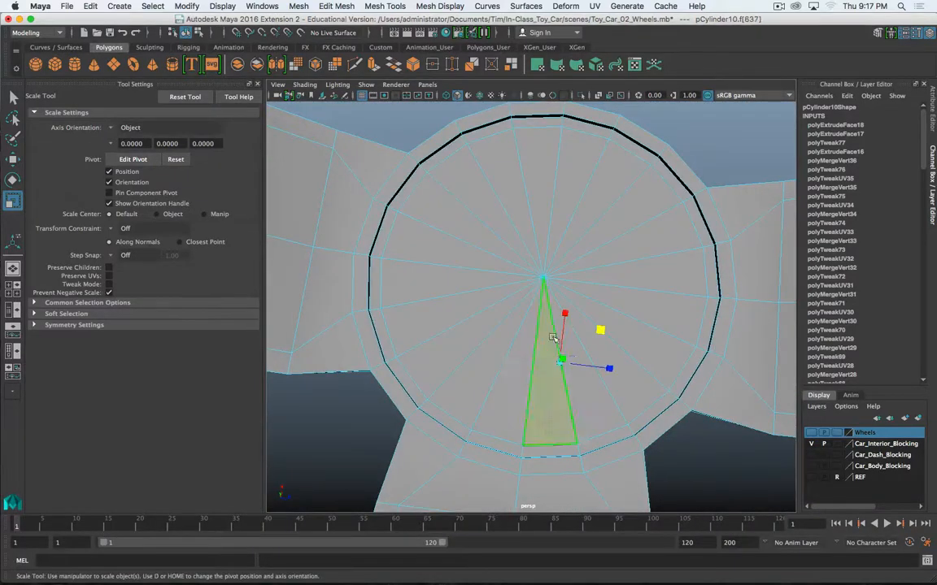
pyautogui.hotkey('shift', 'q')
pyautogui.keyDown('shift'); pyautogui.click(592, 408); pyautogui.keyUp('shift')
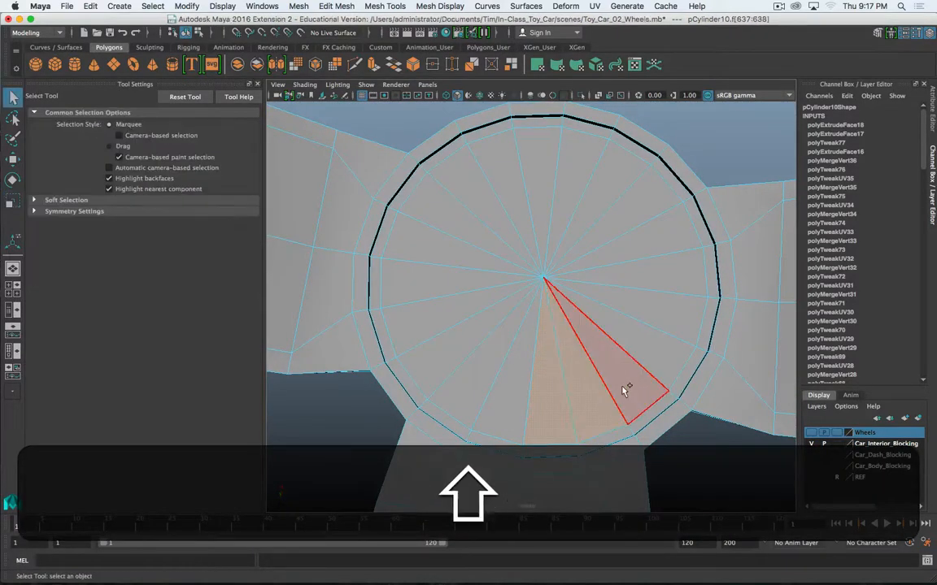
pyautogui.keyDown('shift'); pyautogui.click(625, 386); pyautogui.keyUp('shift')
pyautogui.keyDown('shift'); pyautogui.click(645, 345); pyautogui.keyUp('shift')
pyautogui.keyDown('shift'); pyautogui.click(659, 311); pyautogui.keyUp('shift')
pyautogui.keyDown('shift'); pyautogui.click(657, 276); pyautogui.keyUp('shift')
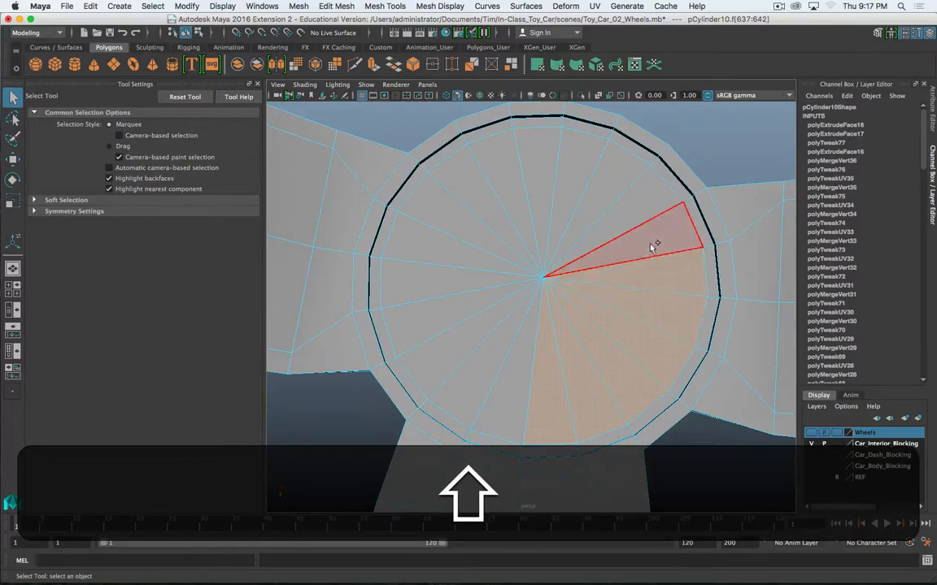
pyautogui.keyDown('shift'); pyautogui.click(652, 247); pyautogui.keyUp('shift')
pyautogui.keyDown('shift'); pyautogui.click(640, 211); pyautogui.keyUp('shift')
pyautogui.keyDown('shift'); pyautogui.click(606, 187); pyautogui.keyUp('shift')
pyautogui.keyDown('shift'); pyautogui.click(582, 167); pyautogui.keyUp('shift')
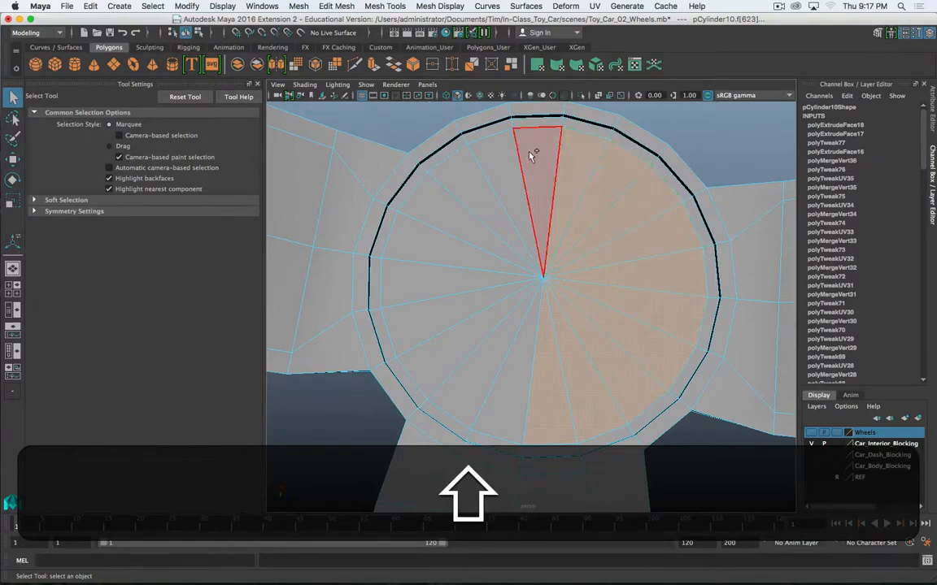
pyautogui.keyDown('shift'); pyautogui.click(535, 153); pyautogui.keyUp('shift')
pyautogui.keyDown('shift'); pyautogui.click(510, 173); pyautogui.keyUp('shift')
pyautogui.keyDown('shift'); pyautogui.click(482, 186); pyautogui.keyUp('shift')
pyautogui.keyDown('shift'); pyautogui.click(452, 213); pyautogui.keyUp('shift')
pyautogui.keyDown('shift'); pyautogui.click(440, 244); pyautogui.keyUp('shift')
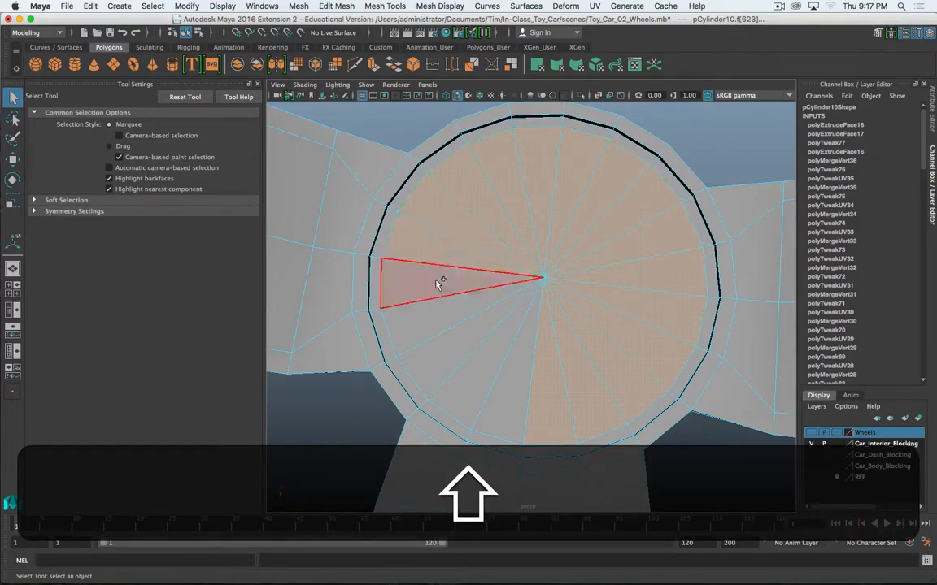
pyautogui.keyDown('shift'); pyautogui.click(439, 278); pyautogui.keyUp('shift')
pyautogui.keyDown('shift'); pyautogui.click(439, 314); pyautogui.keyUp('shift')
pyautogui.keyDown('shift'); pyautogui.click(460, 371); pyautogui.keyUp('shift')
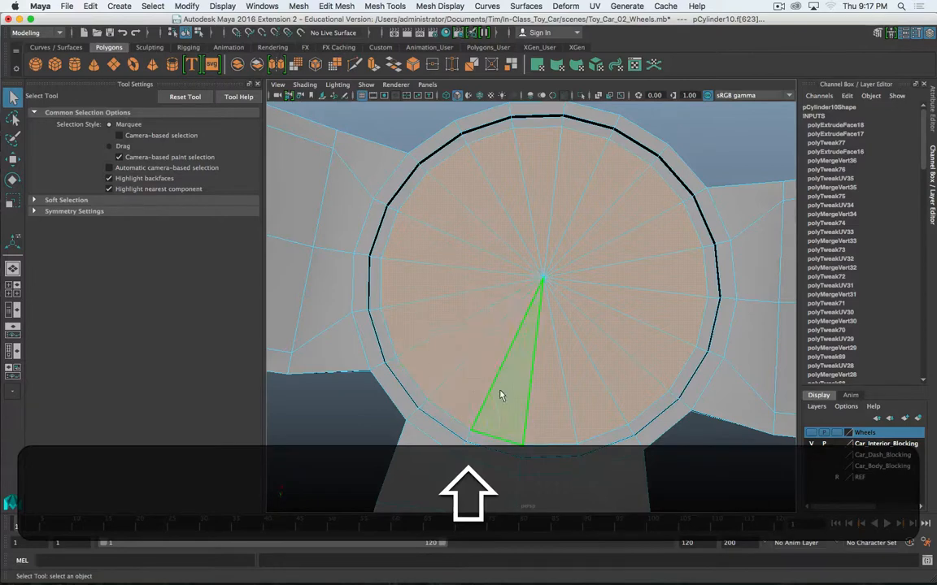
pyautogui.hotkey('shift', 'Delete')
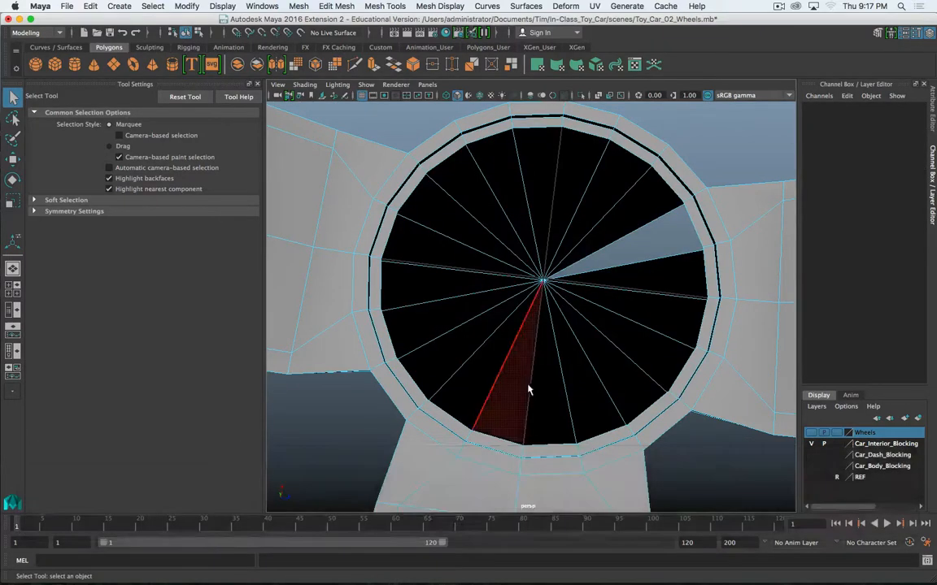
# Undo the deletion, remove the stray underside face from the selection, and delete the top cap faces again
pyautogui.hotkey('alt', 'z')
pyautogui.keyDown('alt'); pyautogui.moveTo(696, 326); pyautogui.dragTo(626, 200); pyautogui.keyUp('alt')
pyautogui.keyDown('shift'); pyautogui.click(711, 324); pyautogui.keyUp('shift')
pyautogui.hotkey('shift', 'Delete')
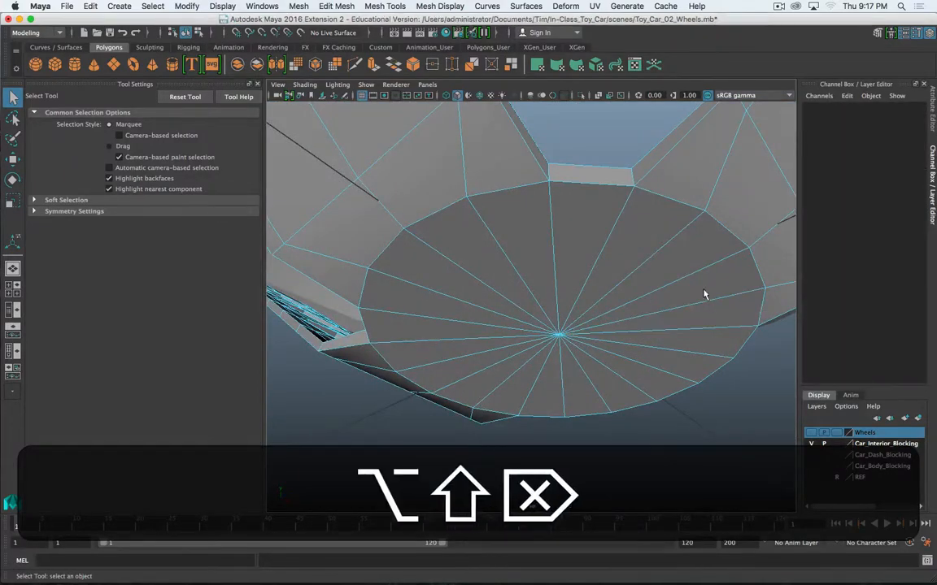
pyautogui.keyDown('alt'); pyautogui.moveTo(704, 293); pyautogui.dragTo(598, 266); pyautogui.keyUp('alt')
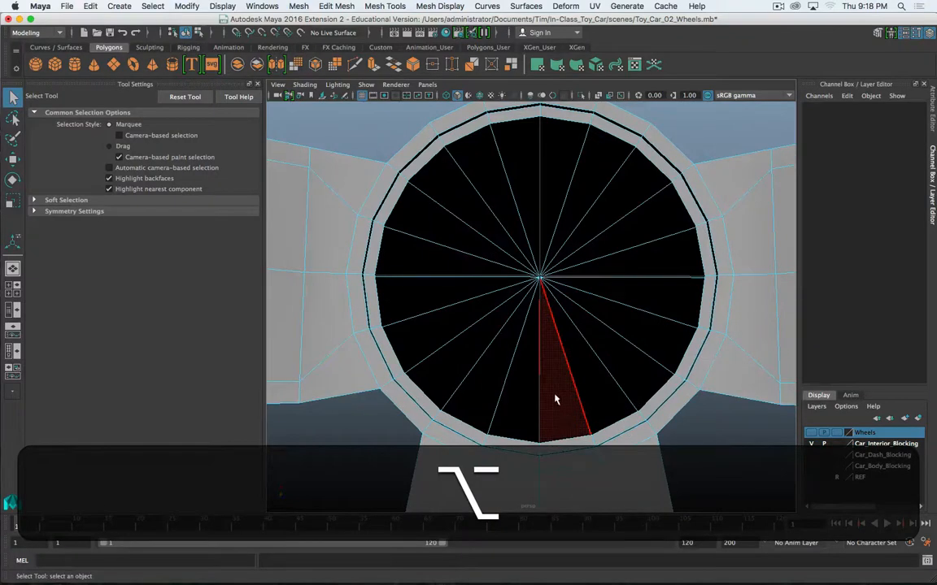
# Bridge four border edges on one side of the hub's opening to the four opposite edges, with 0 divisions
pyautogui.moveTo(543, 269); pyautogui.dragTo(543, 232, button='right')
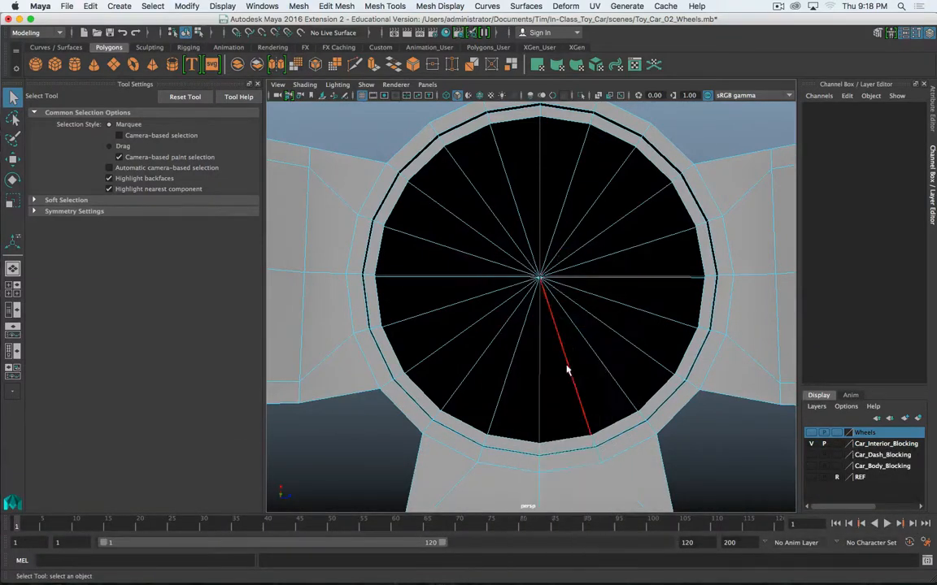
pyautogui.click(561, 440)
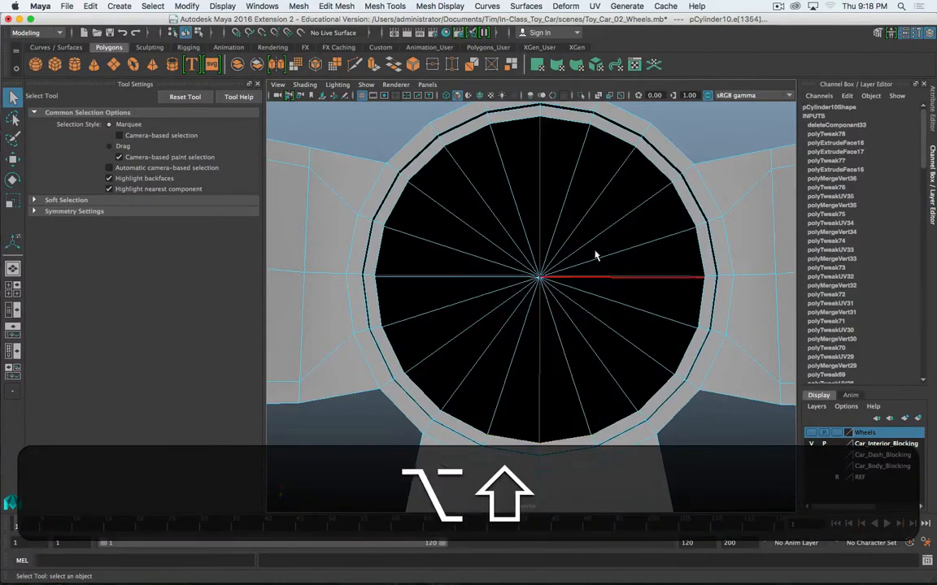
pyautogui.keyDown('alt'); pyautogui.keyDown('shift'); pyautogui.moveTo(596, 255); pyautogui.dragTo(596, 289); pyautogui.keyUp('shift'); pyautogui.keyUp('alt')
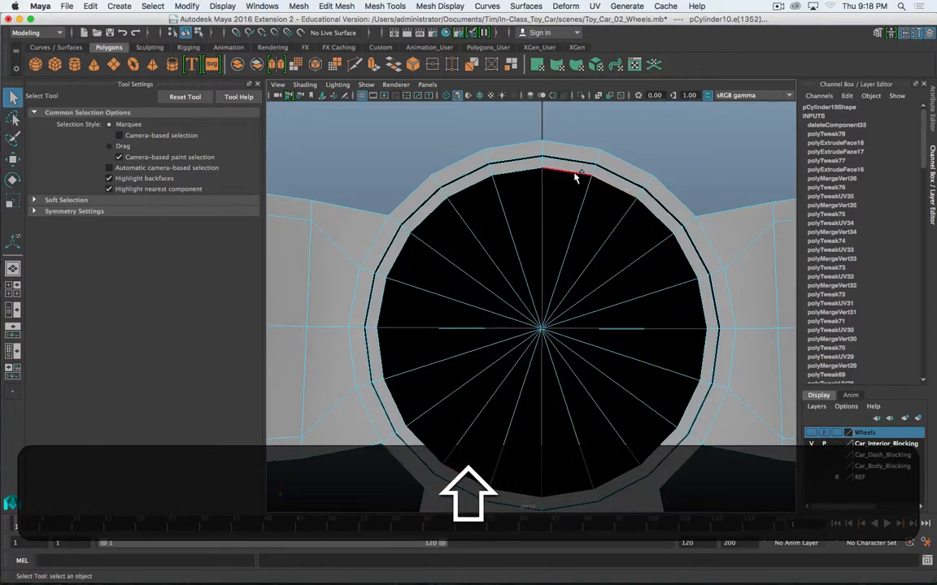
pyautogui.keyDown('shift'); pyautogui.rightClick(510, 172); pyautogui.keyUp('shift')
pyautogui.keyDown('shift'); pyautogui.moveTo(511, 201); pyautogui.dragTo(488, 295, button='right'); pyautogui.keyUp('shift')
pyautogui.keyDown('alt'); pyautogui.moveTo(541, 332); pyautogui.dragTo(544, 285); pyautogui.keyUp('alt')
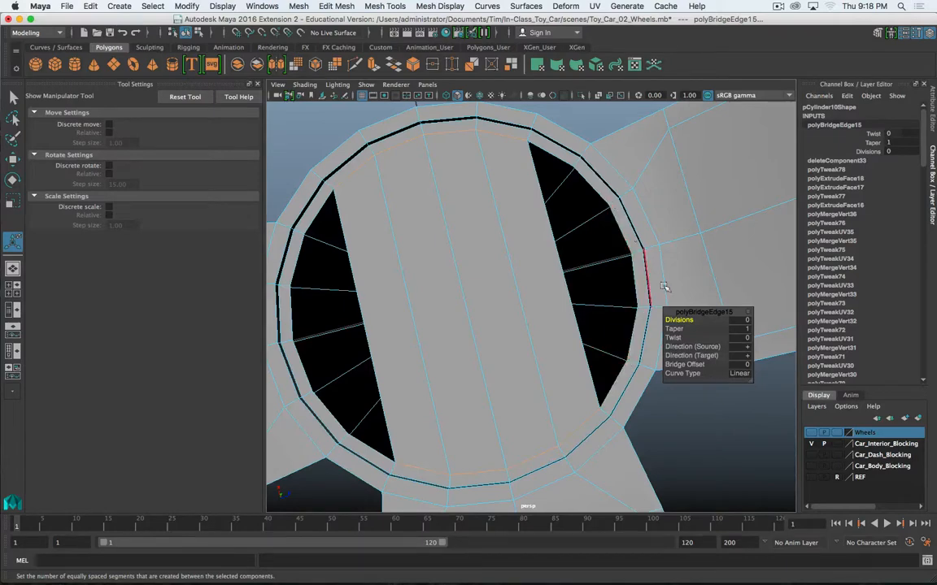
# Set the hub cap bridge's divisions to 3
pyautogui.click(734, 320)
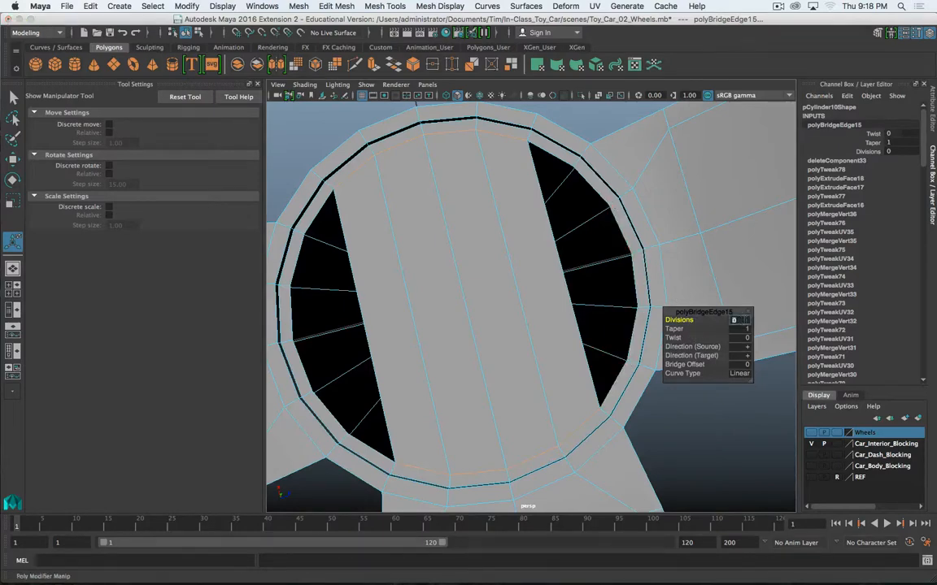
pyautogui.write('3')
pyautogui.press('Return')
# Bridge the two middle border edges of the bridged strip to the hub rim edges across one side gap
pyautogui.keyDown('alt'); pyautogui.moveTo(606, 225); pyautogui.dragTo(540, 245); pyautogui.keyUp('alt')
pyautogui.moveTo(538, 242); pyautogui.dragTo(539, 218, button='right')
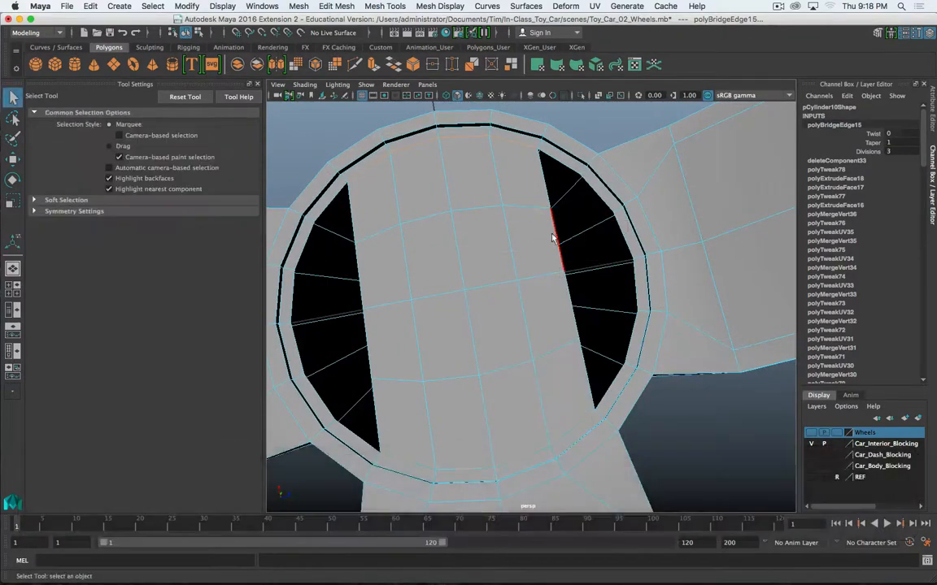
pyautogui.keyDown('shift'); pyautogui.click(603, 229); pyautogui.keyUp('shift')
pyautogui.keyDown('shift'); pyautogui.click(628, 241); pyautogui.keyUp('shift')
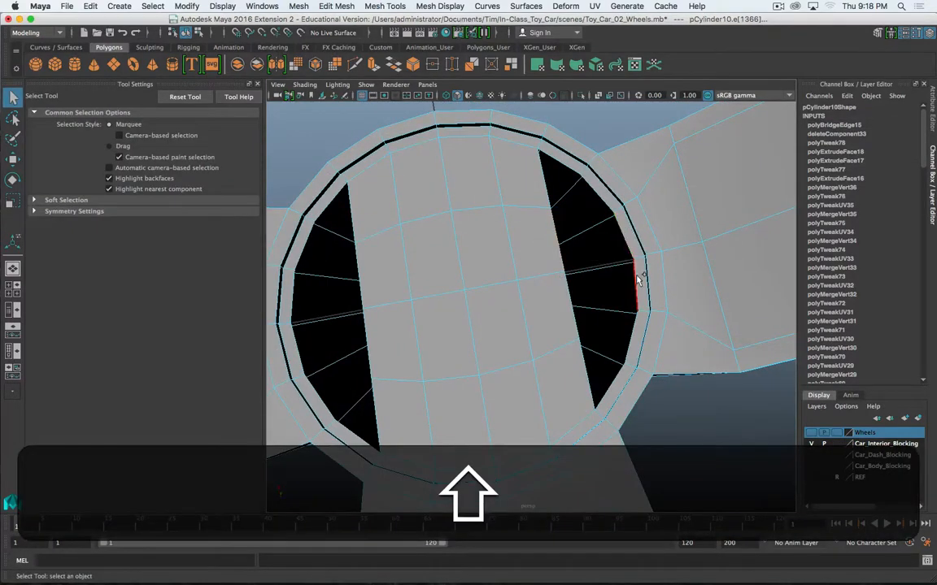
pyautogui.keyDown('shift'); pyautogui.moveTo(572, 305); pyautogui.dragTo(565, 424, button='right'); pyautogui.keyUp('shift')
pyautogui.press('t')
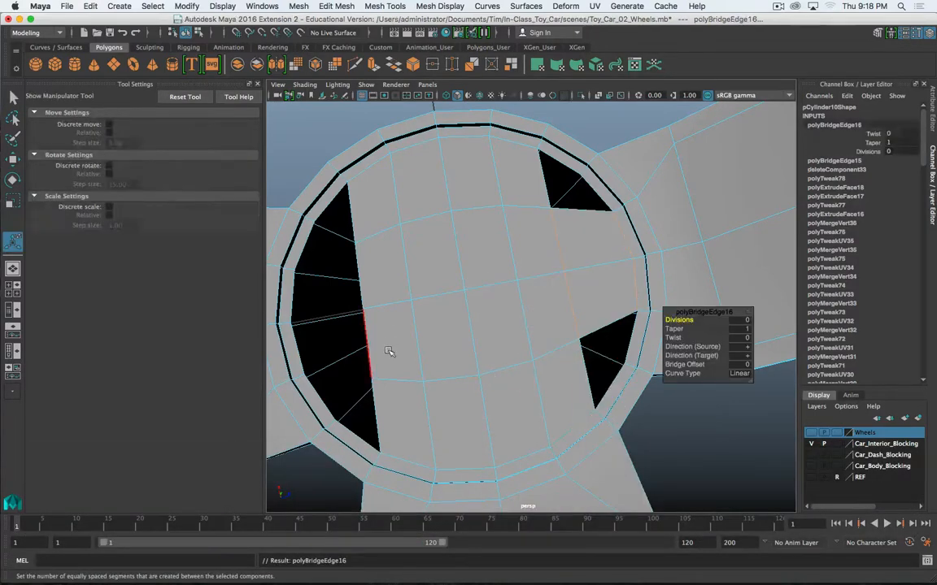
# Bridge the two middle border edges to the hub rim edges across the opposite side gap
pyautogui.keyDown('shift'); pyautogui.click(296, 320); pyautogui.keyUp('shift')
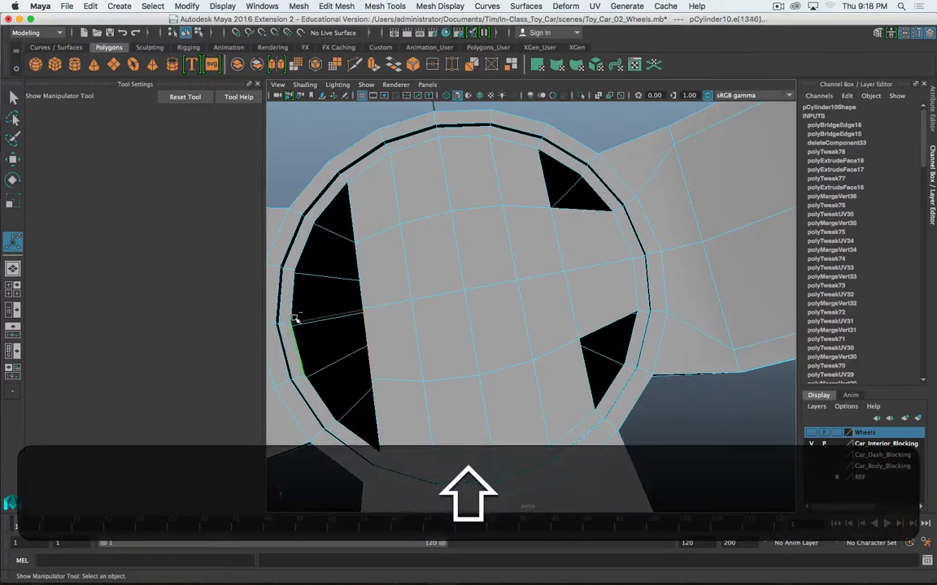
pyautogui.keyDown('shift'); pyautogui.rightClick(364, 280); pyautogui.keyUp('shift')
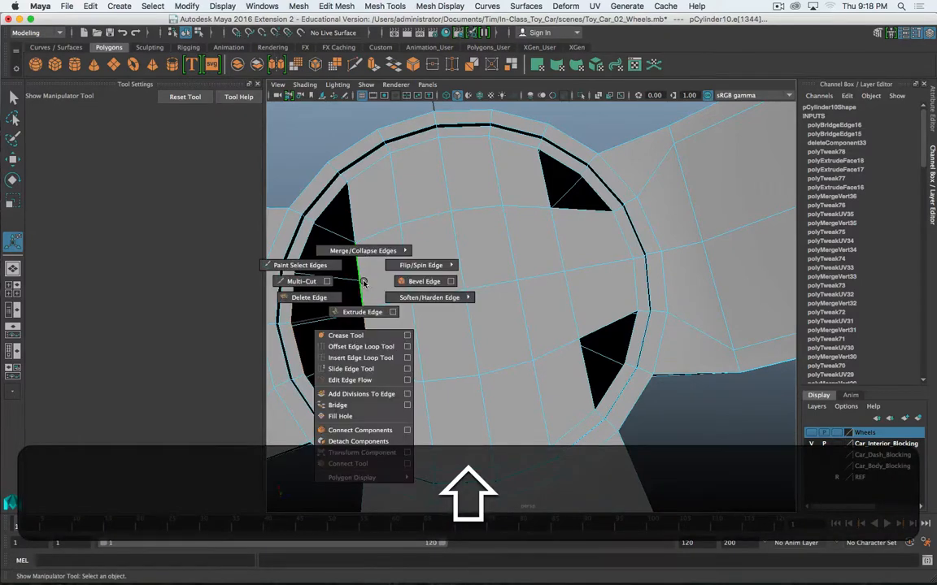
pyautogui.click(357, 405)
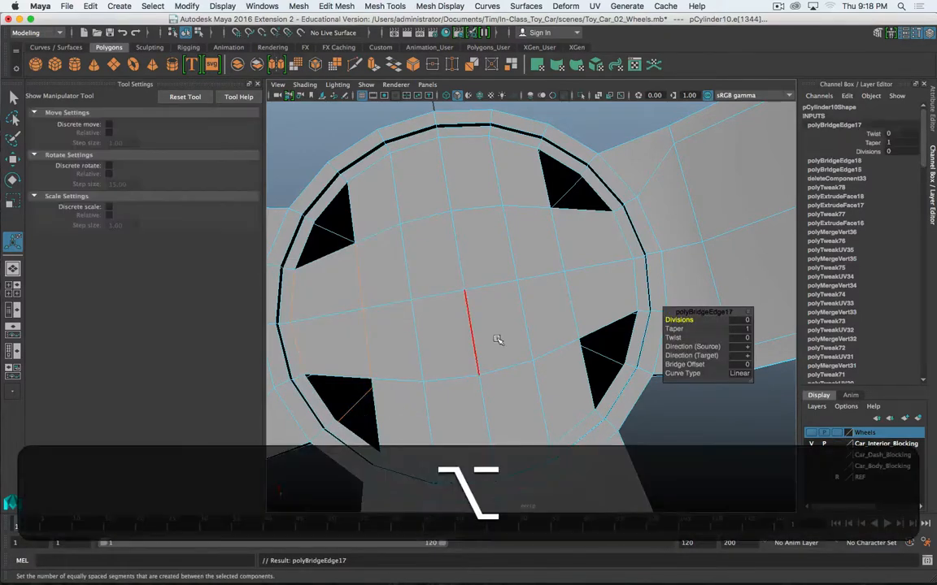
# Close the four remaining corner holes of the hub cap with Fill Hole
pyautogui.keyDown('alt'); pyautogui.moveTo(498, 341); pyautogui.dragTo(571, 398); pyautogui.keyUp('alt')
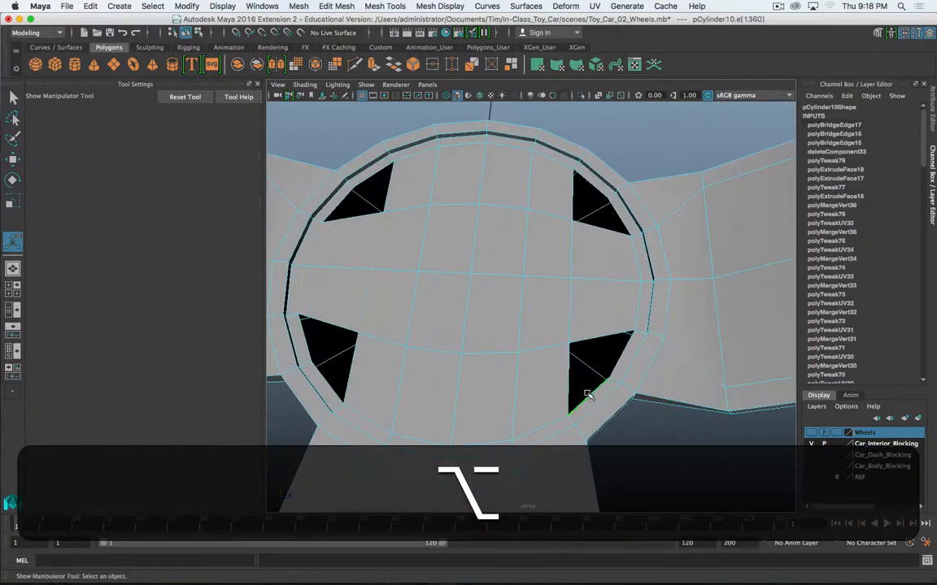
pyautogui.click(607, 429)
pyautogui.keyDown('shift'); pyautogui.moveTo(594, 392); pyautogui.dragTo(578, 512, button='right'); pyautogui.keyUp('shift')
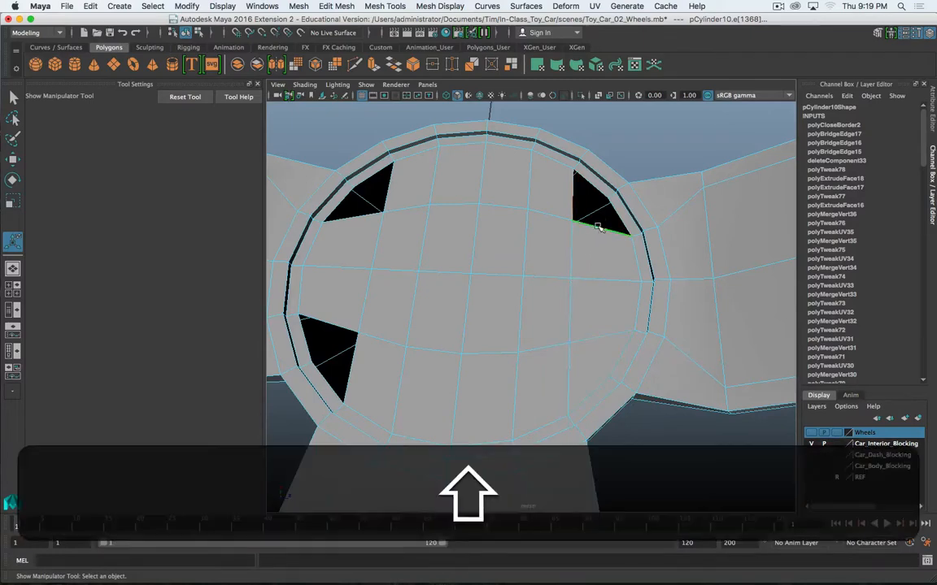
pyautogui.hotkey('shift', 'g')
pyautogui.click(345, 218)
pyautogui.press('g')
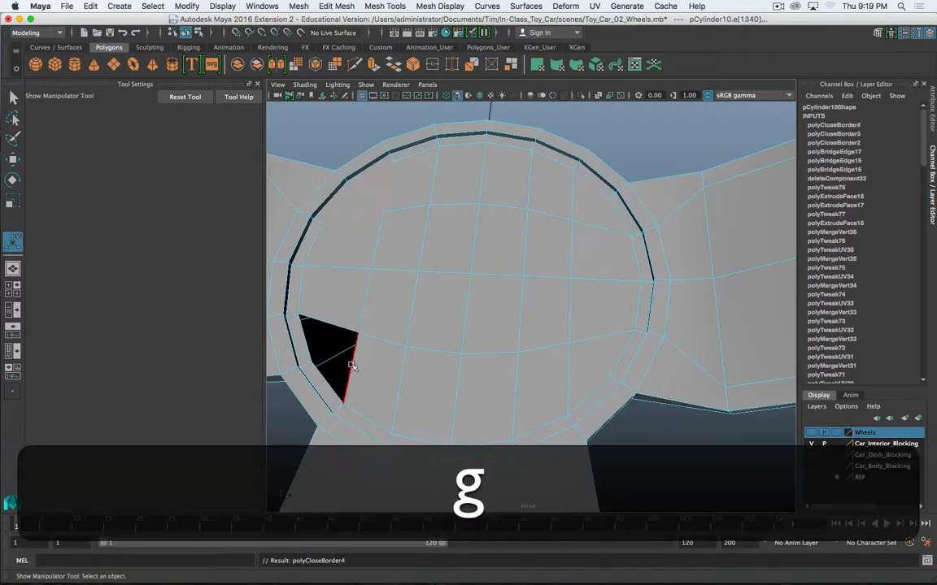
pyautogui.click(350, 370)
pyautogui.press('g')
# Return to object mode and select the combined hub and spokes mesh
pyautogui.scroll(-3, 419, 347)
pyautogui.keyDown('alt'); pyautogui.moveTo(419, 348); pyautogui.dragTo(462, 333); pyautogui.keyUp('alt')
pyautogui.press('alt+super+period')
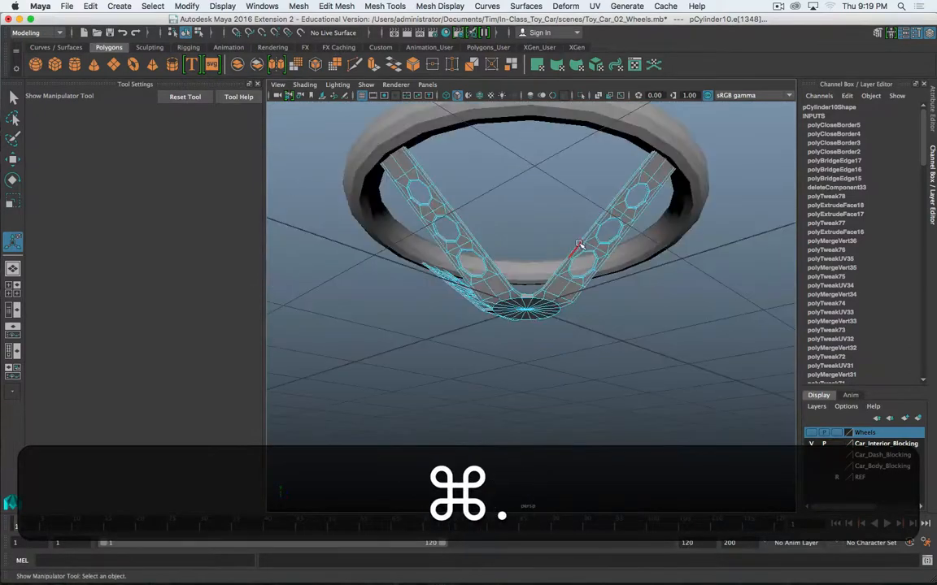
pyautogui.keyDown('alt'); pyautogui.moveTo(579, 244); pyautogui.dragTo(642, 273); pyautogui.keyUp('alt')
pyautogui.moveTo(643, 273); pyautogui.dragTo(694, 248, button='right')
pyautogui.click(641, 242)
pyautogui.keyDown('alt'); pyautogui.moveTo(651, 242); pyautogui.dragTo(564, 289); pyautogui.keyUp('alt')
pyautogui.click(567, 293)
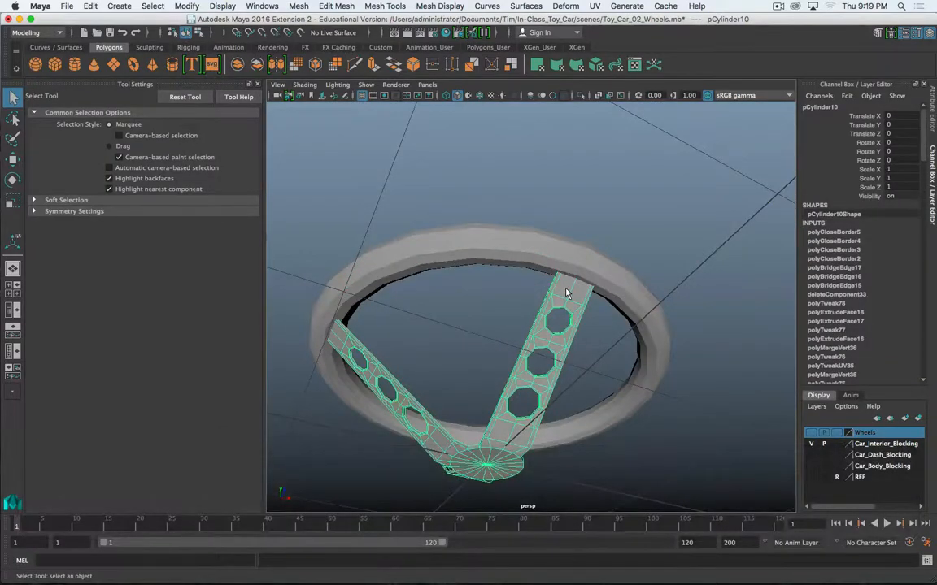
# Select the rim torus and examine how its segments line up with the spoke ends from several angles
pyautogui.scroll(-3, 566, 289)
pyautogui.scroll(5, 566, 288)
pyautogui.keyDown('alt'); pyautogui.moveTo(567, 289); pyautogui.dragTo(564, 253); pyautogui.keyUp('alt')
pyautogui.click(594, 230)
pyautogui.scroll(5, 595, 230)
pyautogui.keyDown('alt'); pyautogui.moveTo(614, 226); pyautogui.dragTo(587, 227, button='middle'); pyautogui.keyUp('alt')
pyautogui.scroll(-3, 578, 276)
pyautogui.moveTo(587, 227)
pyautogui.keyDown('alt'); pyautogui.mouseDown()
pyautogui.moveTo(594, 210)
pyautogui.moveTo(690, 217)
pyautogui.moveTo(665, 240)
pyautogui.moveTo(614, 230)
pyautogui.moveTo(612, 212)
pyautogui.moveTo(654, 168)
pyautogui.moveTo(634, 205)
pyautogui.moveTo(680, 230)
pyautogui.moveTo(466, 252)
pyautogui.moveTo(598, 307)
pyautogui.moveTo(621, 245)
pyautogui.moveTo(654, 237)
pyautogui.moveTo(592, 216)
pyautogui.mouseUp(); pyautogui.keyUp('alt')
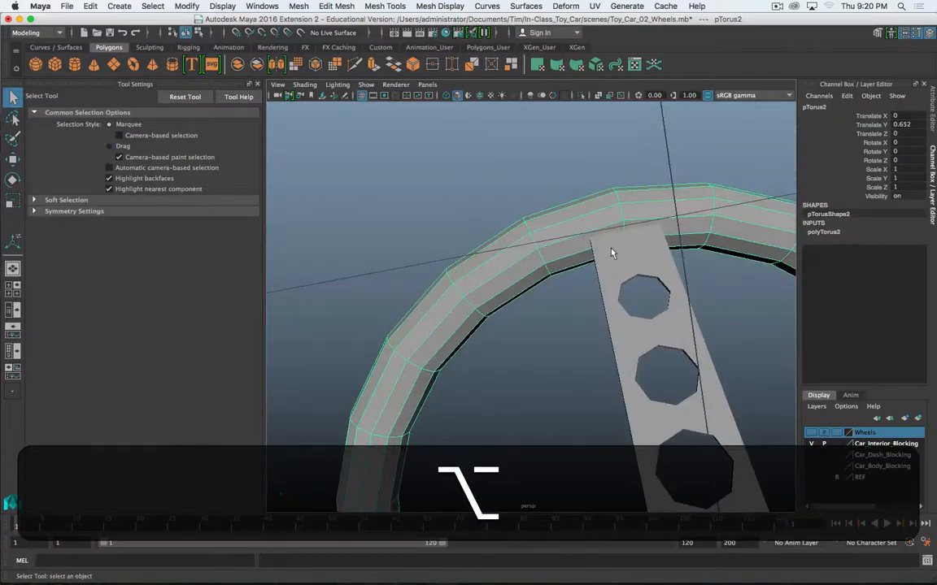
pyautogui.scroll(-7, 611, 252)
pyautogui.keyDown('alt'); pyautogui.moveTo(563, 277); pyautogui.dragTo(545, 313); pyautogui.keyUp('alt')
pyautogui.scroll(8, 545, 313)
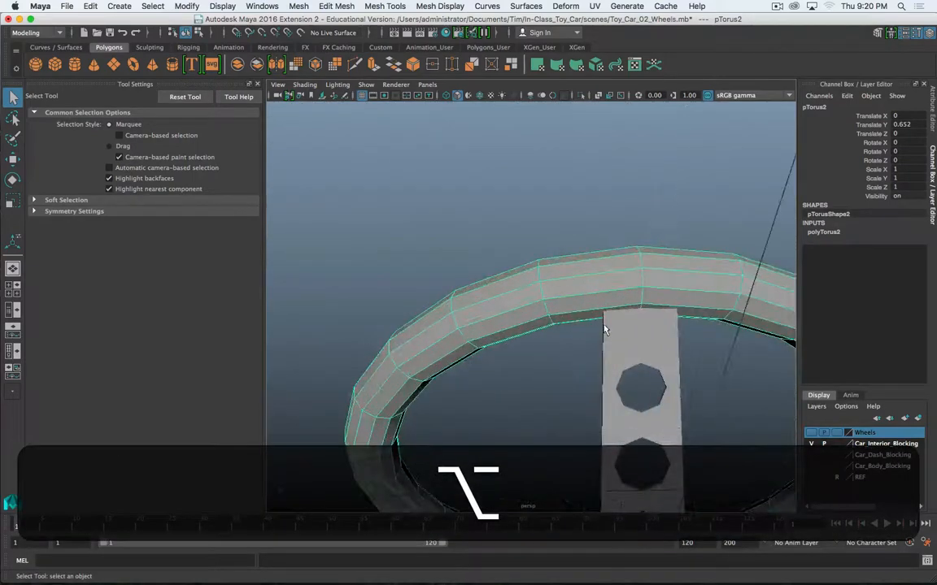
pyautogui.keyDown('alt'); pyautogui.moveTo(604, 329); pyautogui.dragTo(559, 236); pyautogui.keyUp('alt')
pyautogui.scroll(-6, 567, 288)
pyautogui.scroll(3, 568, 299)
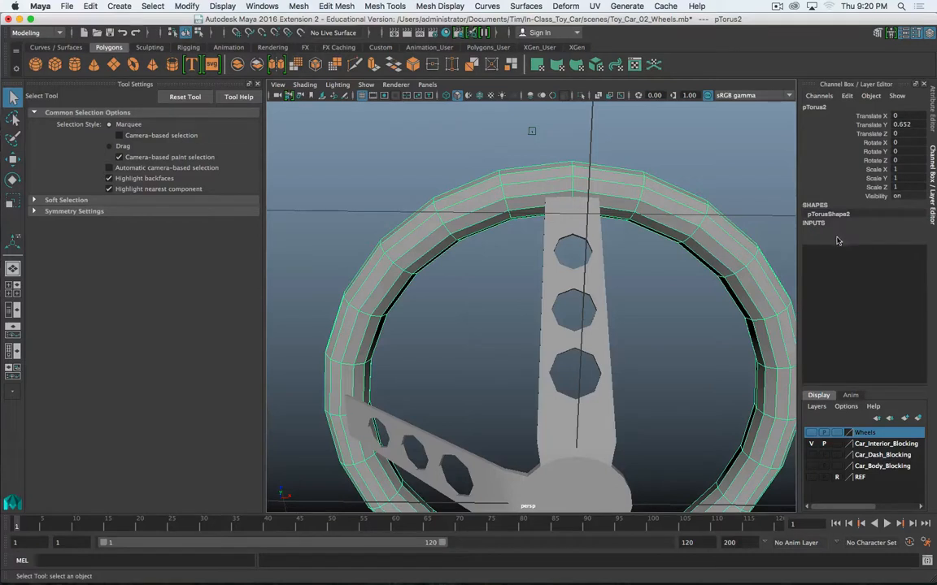
# Show the rim torus's creation settings and calculate 360/24 in Spotlight to find the angle per segment
pyautogui.click(834, 233)
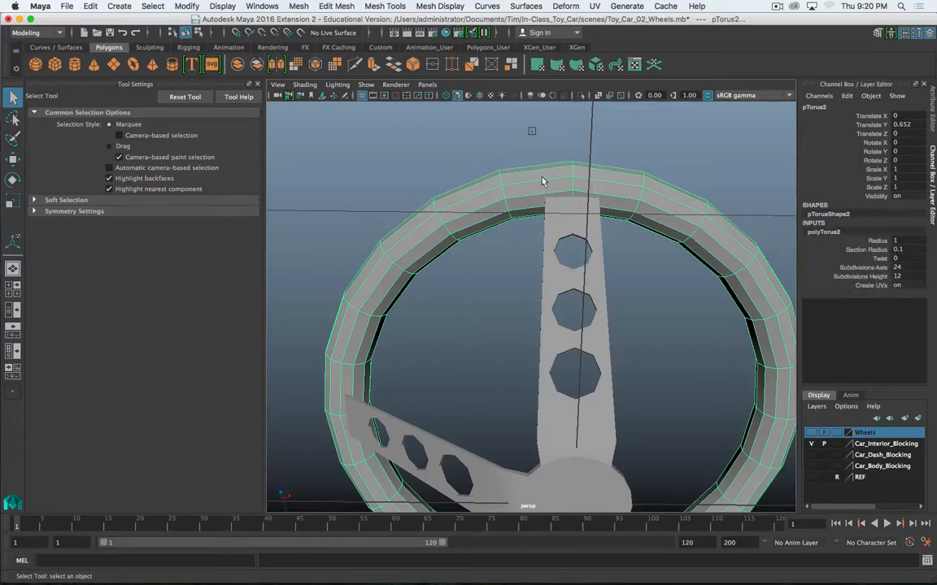
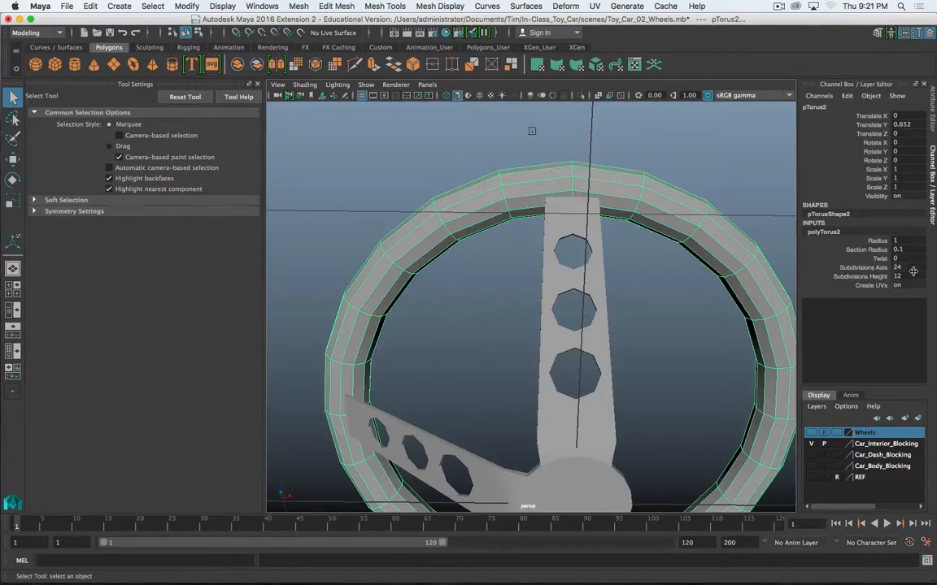
pyautogui.press('super+space')
pyautogui.write('36')
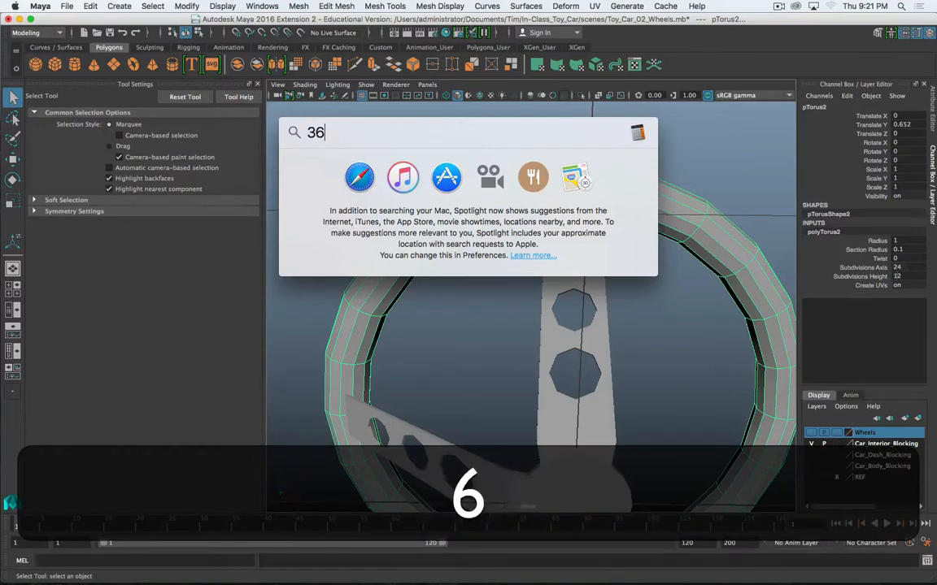
pyautogui.write('0/24')
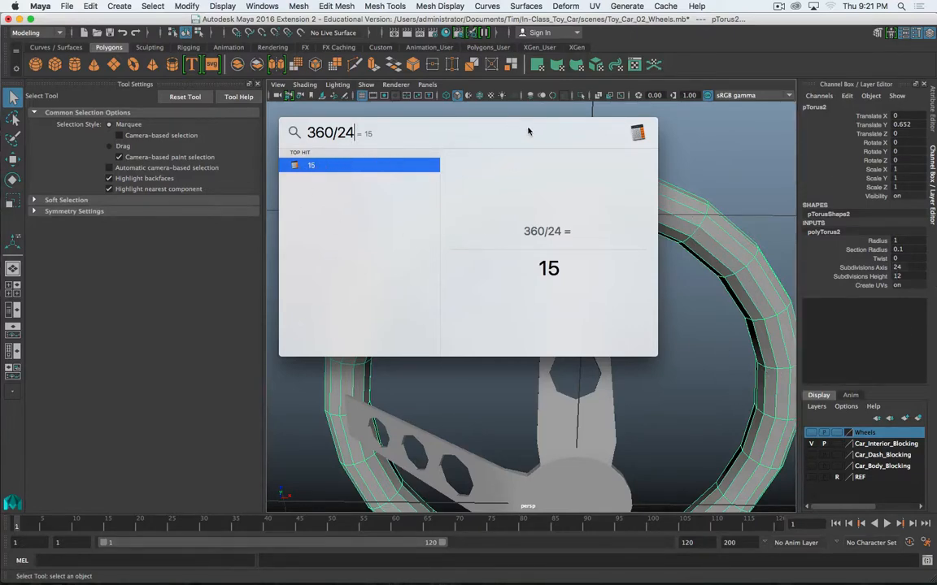
pyautogui.moveTo(527, 131); pyautogui.dragTo(317, 149)
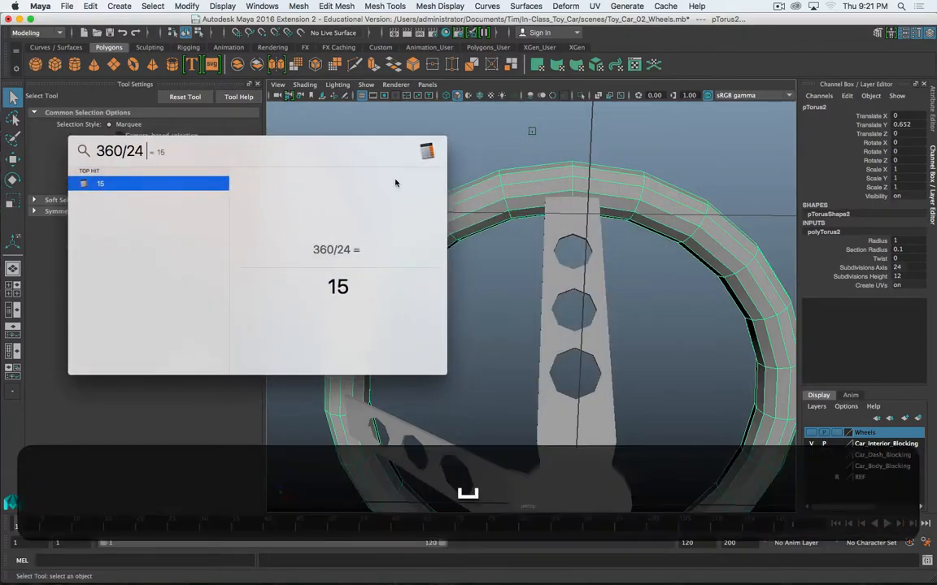
pyautogui.press('Escape')
pyautogui.press('Escape')
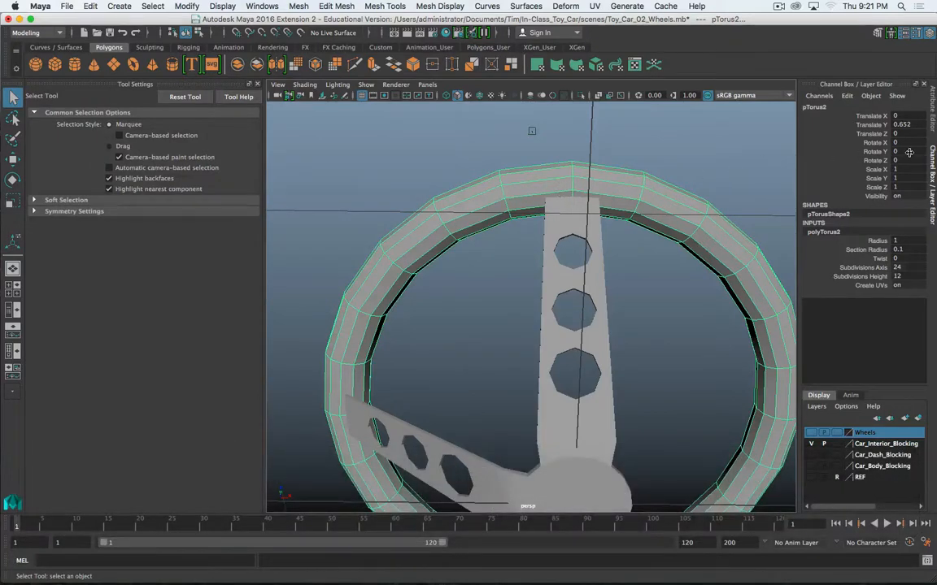
# Set the rim torus's Rotate Y to 7.5 to line up one segment with the spoke end
pyautogui.write('7.5')
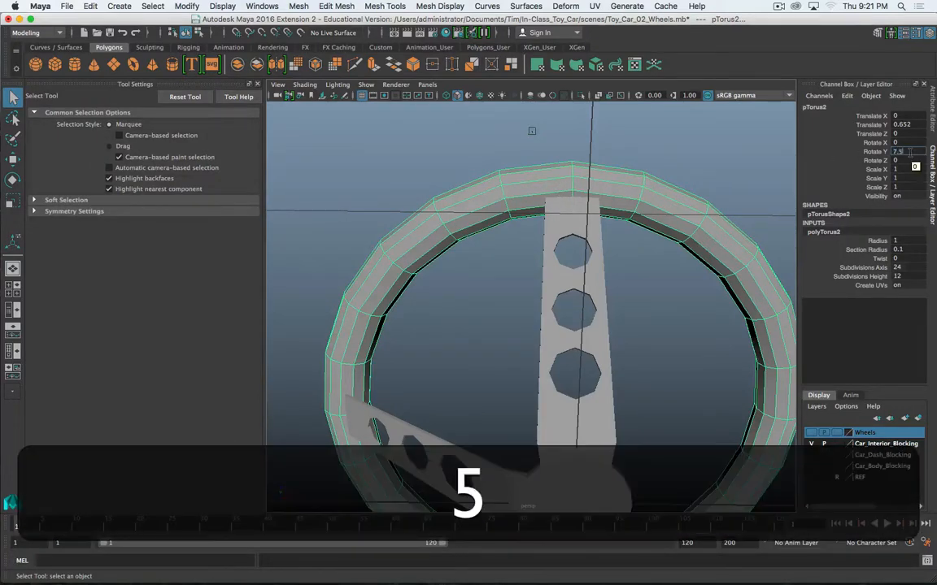
pyautogui.press('Return')
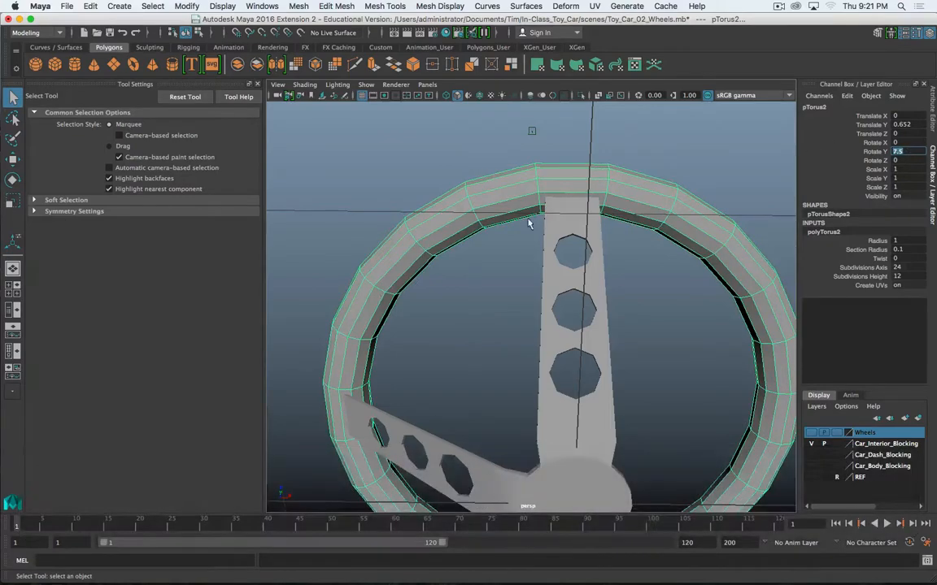
pyautogui.keyDown('alt'); pyautogui.moveTo(543, 209); pyautogui.dragTo(283, 215); pyautogui.keyUp('alt')
pyautogui.keyDown('alt'); pyautogui.moveTo(476, 252); pyautogui.dragTo(513, 231, button='right'); pyautogui.keyUp('alt')
pyautogui.keyDown('alt'); pyautogui.moveTo(551, 195); pyautogui.dragTo(548, 266, button='middle'); pyautogui.keyUp('alt')
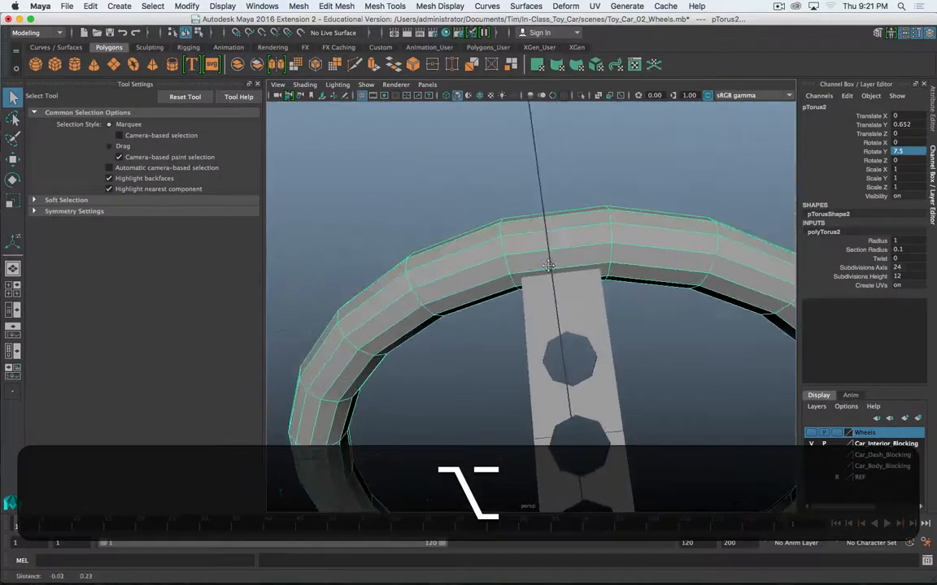
# Delete the rim face directly behind the spoke end
pyautogui.moveTo(593, 270); pyautogui.dragTo(596, 294, button='right')
pyautogui.click(604, 272)
pyautogui.keyDown('alt'); pyautogui.moveTo(584, 291); pyautogui.dragTo(533, 285); pyautogui.keyUp('alt')
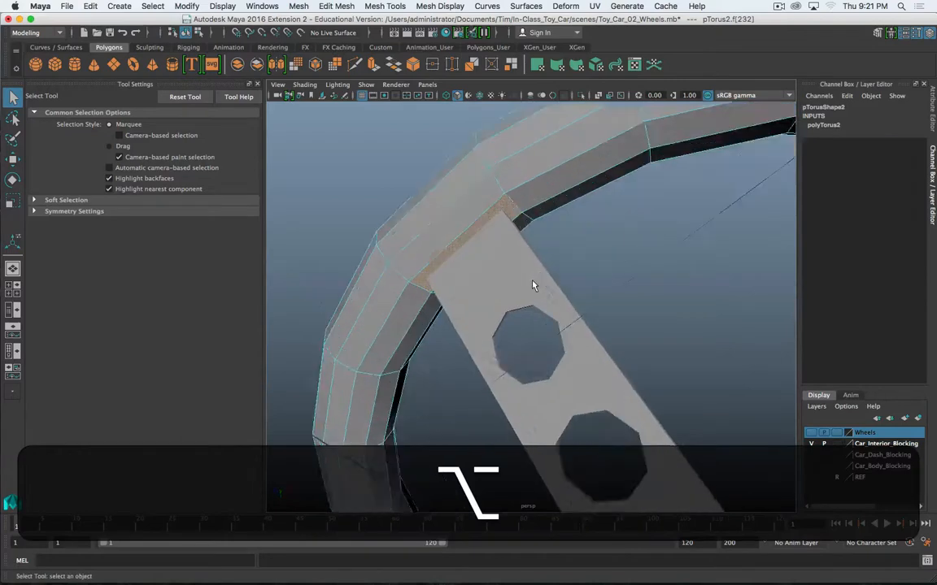
pyautogui.keyDown('alt'); pyautogui.moveTo(533, 284); pyautogui.dragTo(530, 251, button='right'); pyautogui.keyUp('alt')
pyautogui.keyDown('alt'); pyautogui.moveTo(530, 251); pyautogui.dragTo(508, 303); pyautogui.keyUp('alt')
pyautogui.hotkey('alt', 'BackSpace')
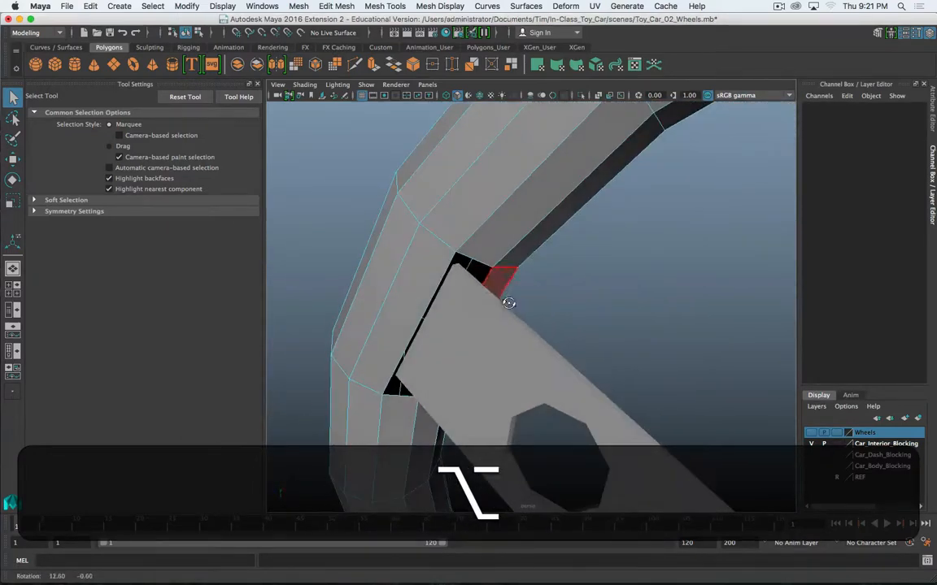
# Extrude the border edges of the rim hole and scale them inward to narrow the opening around the spoke end
pyautogui.moveTo(481, 278); pyautogui.dragTo(484, 234, button='right')
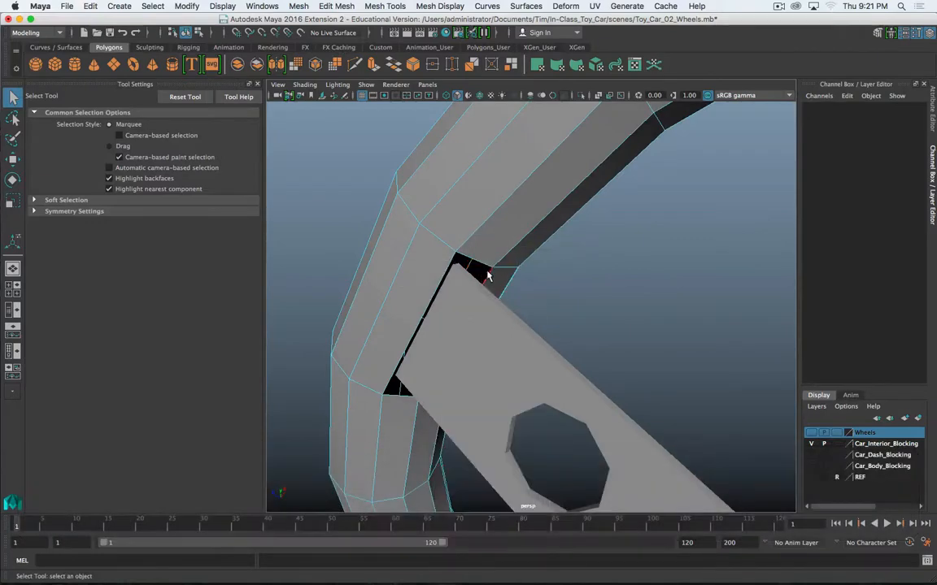
pyautogui.click(488, 278)
pyautogui.keyDown('shift'); pyautogui.moveTo(487, 277); pyautogui.dragTo(491, 307, button='right'); pyautogui.keyUp('shift')
pyautogui.press('r')
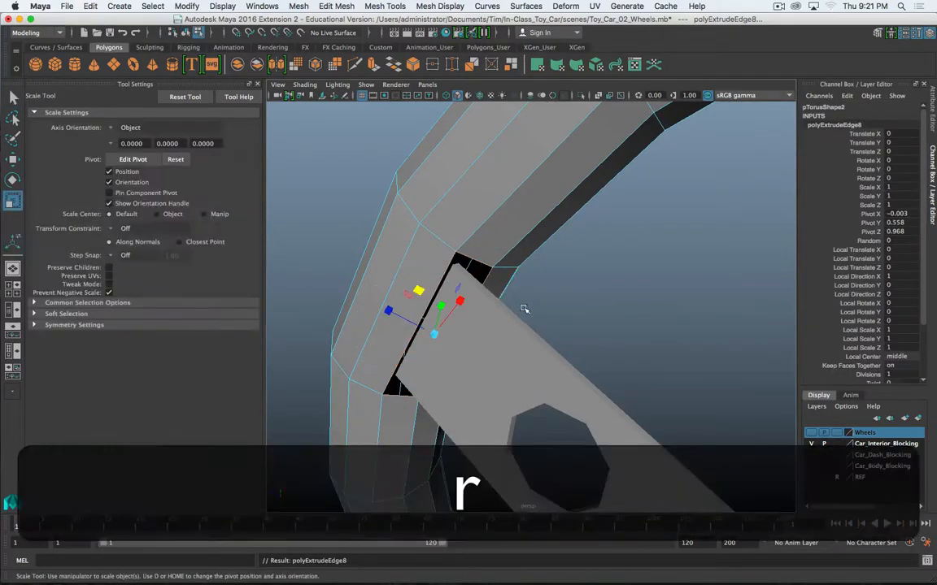
pyautogui.press('r')
pyautogui.moveTo(612, 313); pyautogui.dragTo(608, 311, button='middle')
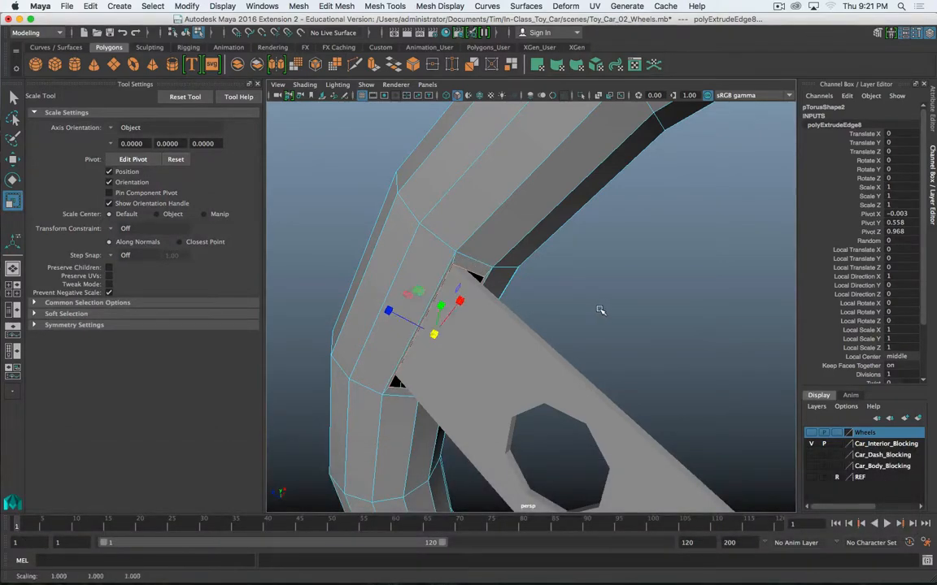
pyautogui.keyDown('alt'); pyautogui.moveTo(600, 310); pyautogui.dragTo(575, 278); pyautogui.keyUp('alt')
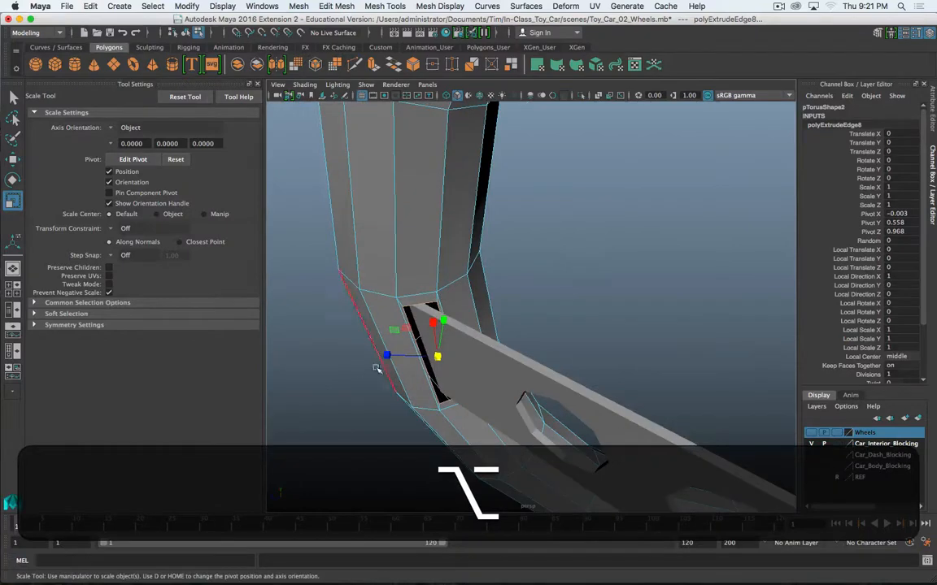
pyautogui.moveTo(387, 356); pyautogui.dragTo(573, 375)
# Extrude the narrowed hole's border edges again with a thickness of -0.3 and preview the rim smoothed
pyautogui.press('g')
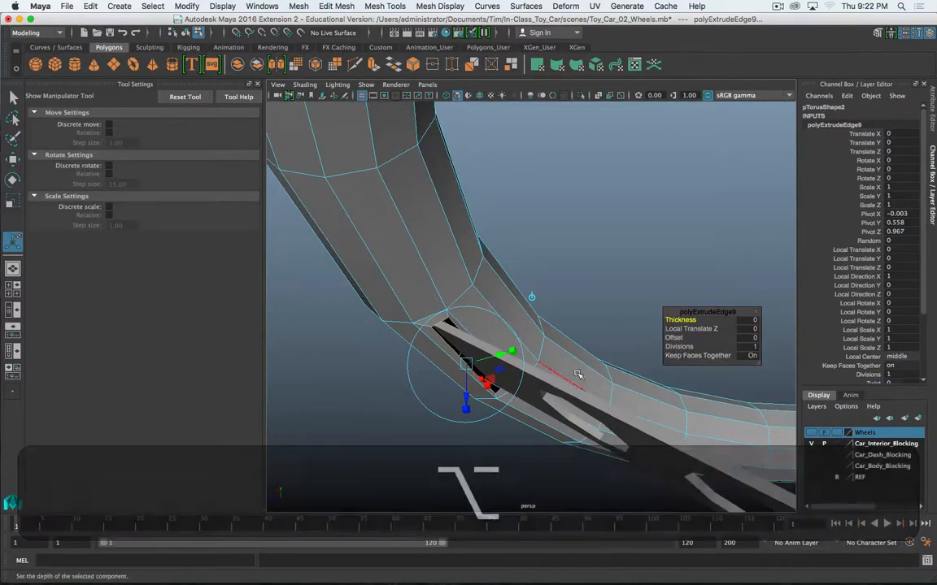
pyautogui.moveTo(579, 375); pyautogui.dragTo(574, 372, button='middle')
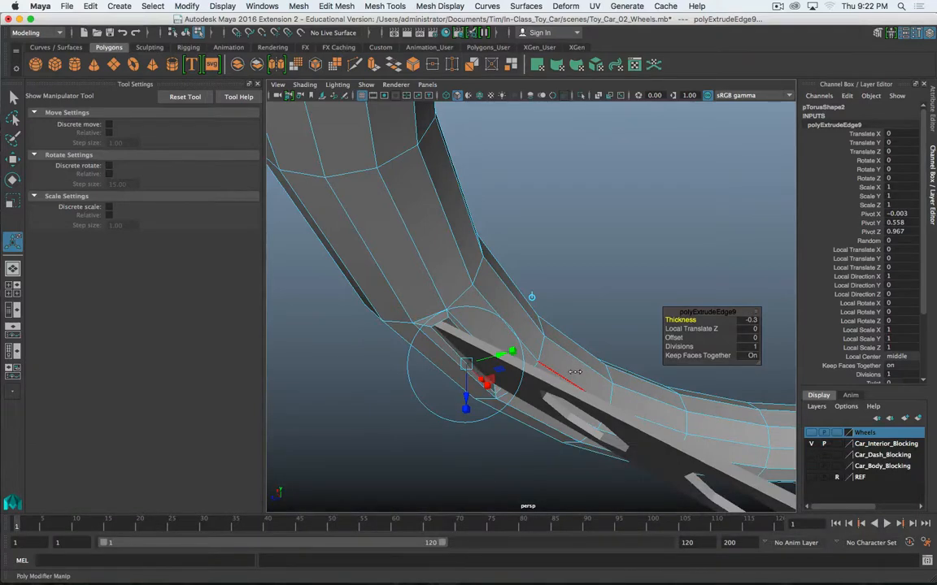
pyautogui.hotkey('alt', '3')
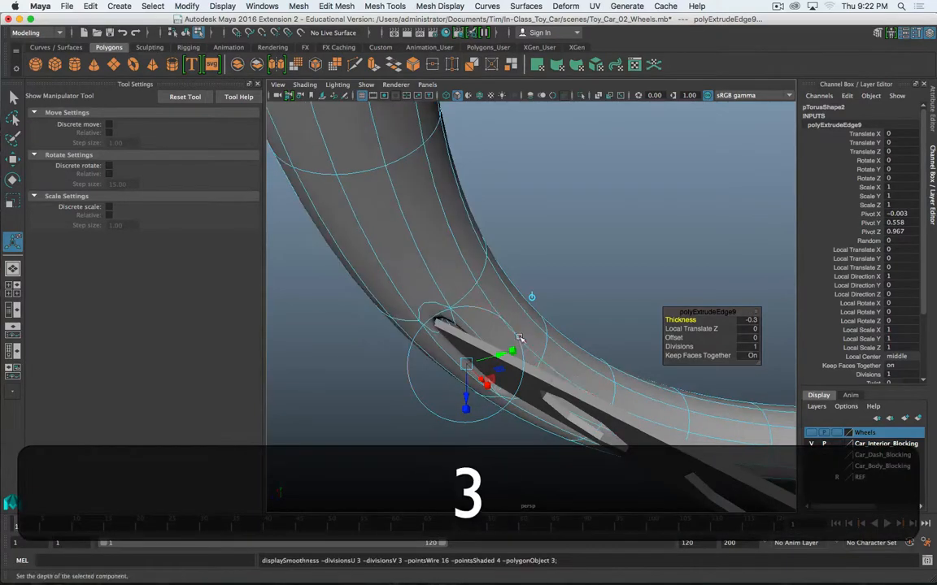
# Return to object mode, reselect the rim, and examine the extruded slot from different angles
pyautogui.moveTo(444, 265); pyautogui.dragTo(479, 249, button='right')
pyautogui.click(487, 286)
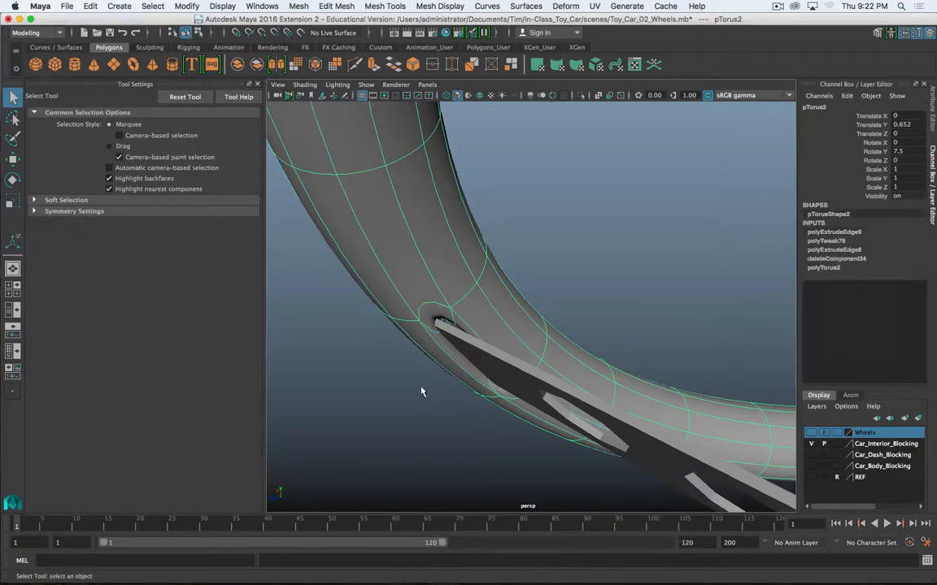
pyautogui.click(421, 391)
pyautogui.click(497, 366)
pyautogui.keyDown('alt'); pyautogui.moveTo(407, 413); pyautogui.dragTo(713, 352); pyautogui.keyUp('alt')
pyautogui.scroll(-5, 423, 437)
pyautogui.click(576, 345)
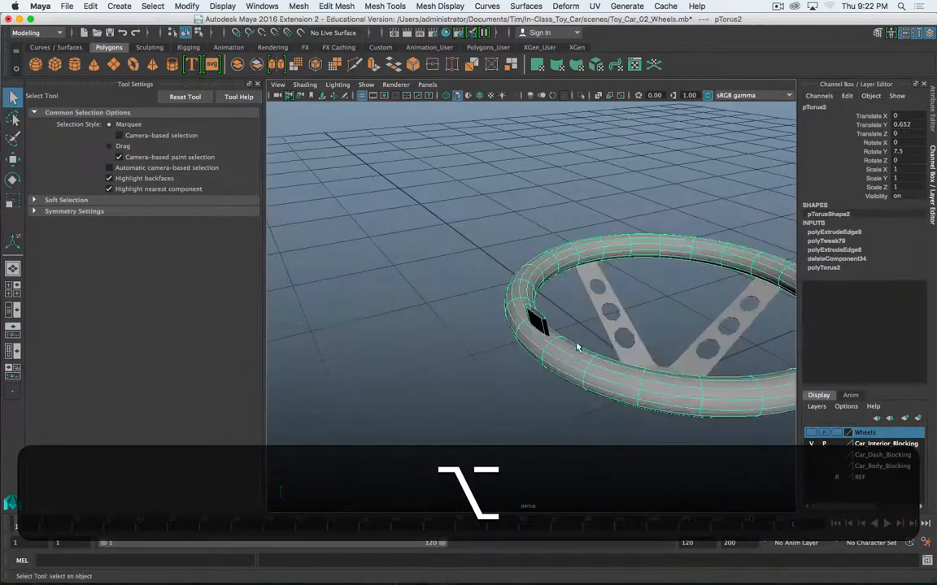
# Move the protruding border edges of the extruded slot down inside the rim, check them in wireframe, and preview the rim smoothed and shaded
pyautogui.moveTo(576, 345)
pyautogui.keyDown('alt'); pyautogui.mouseDown()
pyautogui.moveTo(520, 321)
pyautogui.moveTo(540, 287)
pyautogui.moveTo(566, 348)
pyautogui.mouseUp(); pyautogui.keyUp('alt')
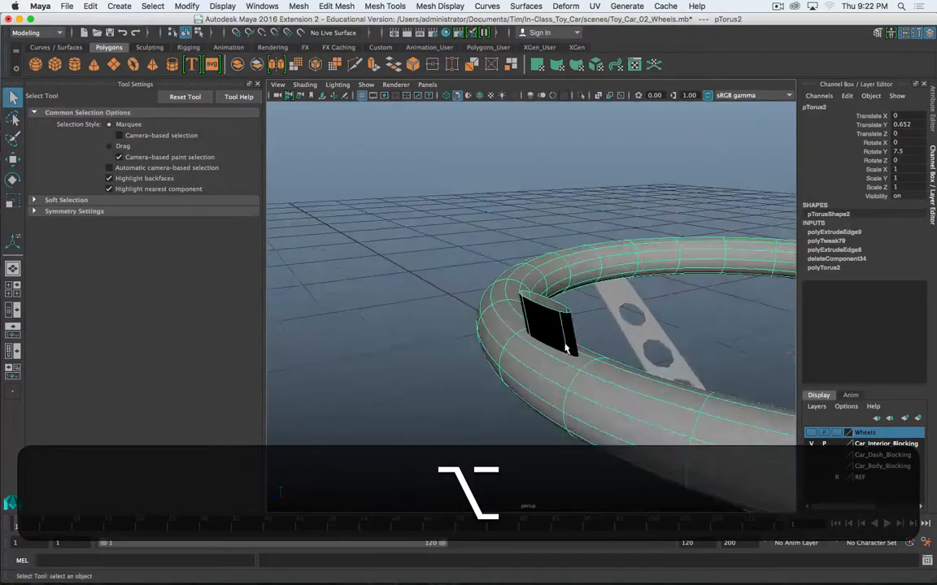
pyautogui.moveTo(564, 264); pyautogui.dragTo(562, 233, button='right')
pyautogui.click(550, 308)
pyautogui.press('1')
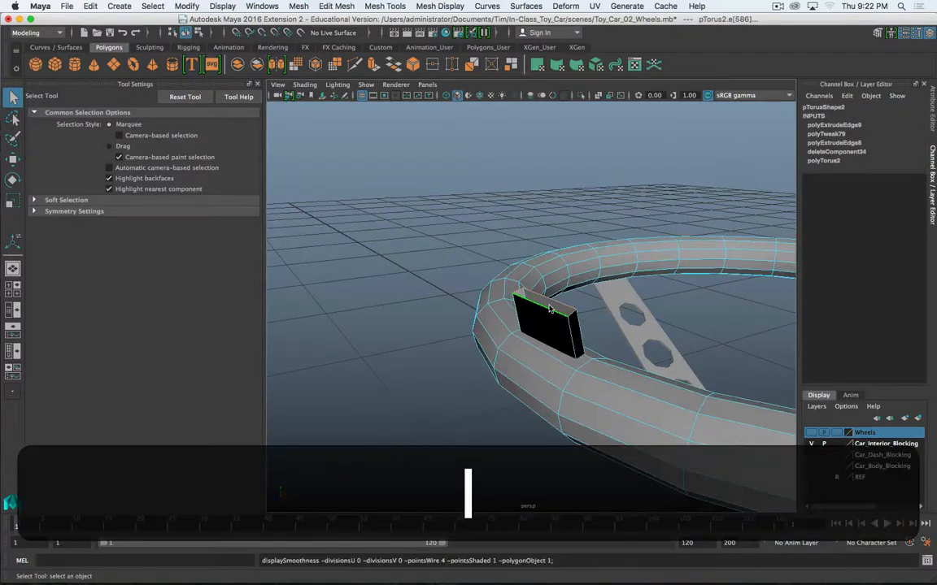
pyautogui.keyDown('alt'); pyautogui.moveTo(550, 308); pyautogui.dragTo(522, 325); pyautogui.keyUp('alt')
pyautogui.hotkey('alt', 'w')
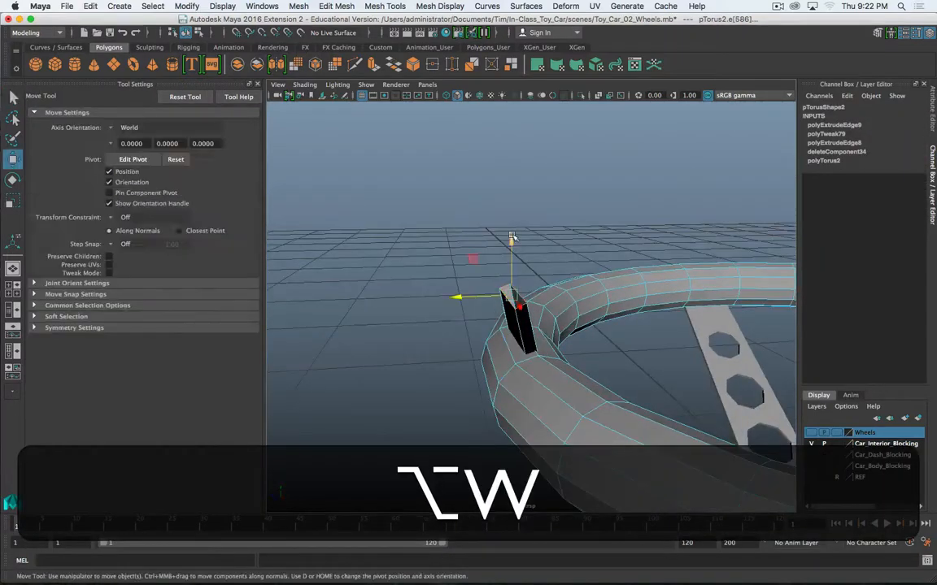
pyautogui.moveTo(511, 237); pyautogui.dragTo(529, 300)
pyautogui.keyDown('alt'); pyautogui.moveTo(560, 463); pyautogui.dragTo(537, 427); pyautogui.keyUp('alt')
pyautogui.hotkey('alt', '4')
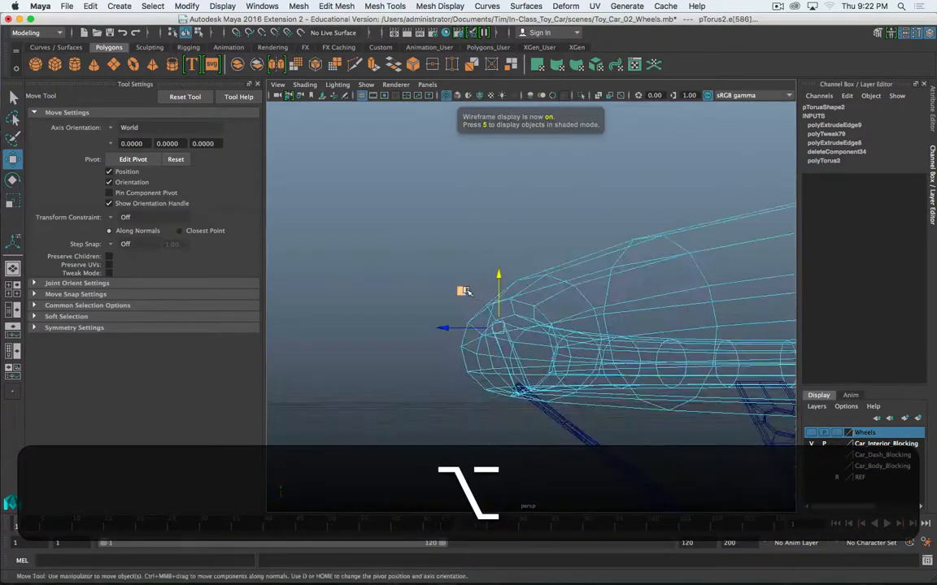
pyautogui.keyDown('alt'); pyautogui.moveTo(477, 340); pyautogui.dragTo(488, 350); pyautogui.keyUp('alt')
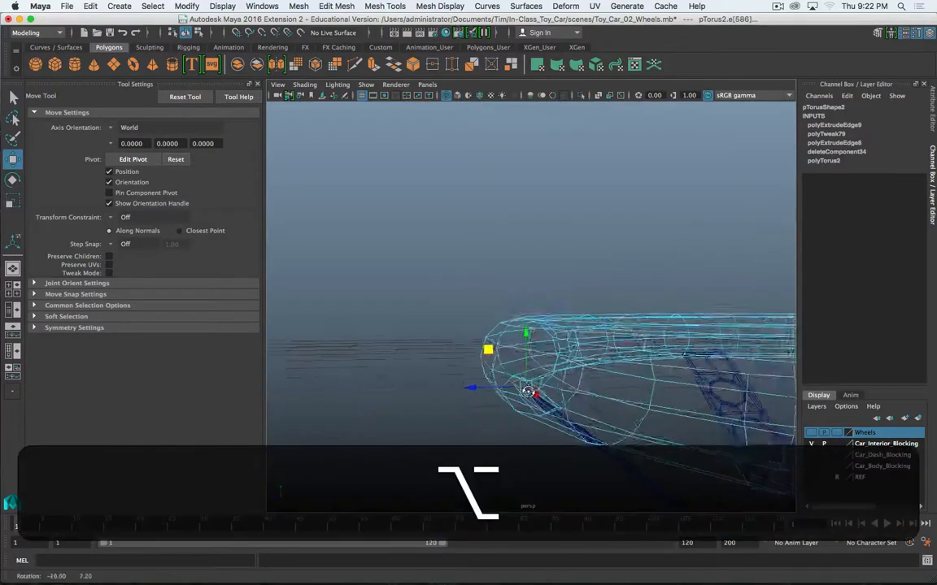
pyautogui.moveTo(528, 391)
pyautogui.keyDown('alt'); pyautogui.mouseDown()
pyautogui.moveTo(568, 410)
pyautogui.moveTo(540, 351)
pyautogui.moveTo(498, 335)
pyautogui.moveTo(501, 370)
pyautogui.moveTo(528, 349)
pyautogui.moveTo(680, 428)
pyautogui.moveTo(565, 410)
pyautogui.moveTo(648, 417)
pyautogui.moveTo(616, 431)
pyautogui.moveTo(640, 403)
pyautogui.moveTo(661, 341)
pyautogui.moveTo(633, 410)
pyautogui.moveTo(548, 293)
pyautogui.mouseUp(); pyautogui.keyUp('alt')
pyautogui.press('3')
pyautogui.press('5')
# Group the rim with the hub-and-spokes mesh and name the group Steering_Wheel_Group
pyautogui.moveTo(548, 293); pyautogui.dragTo(661, 249, button='right')
pyautogui.keyDown('shift'); pyautogui.click(626, 366); pyautogui.keyUp('shift')
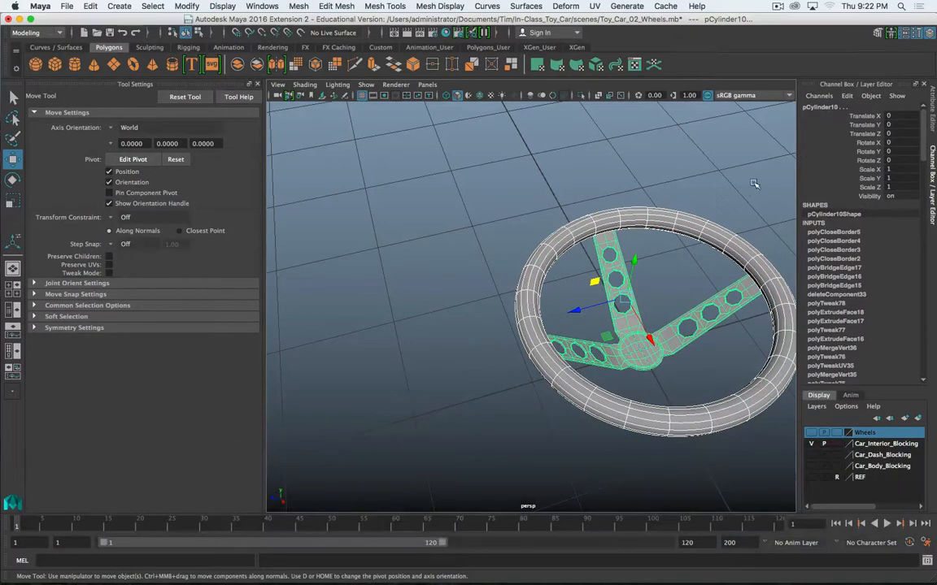
pyautogui.press('super+g')
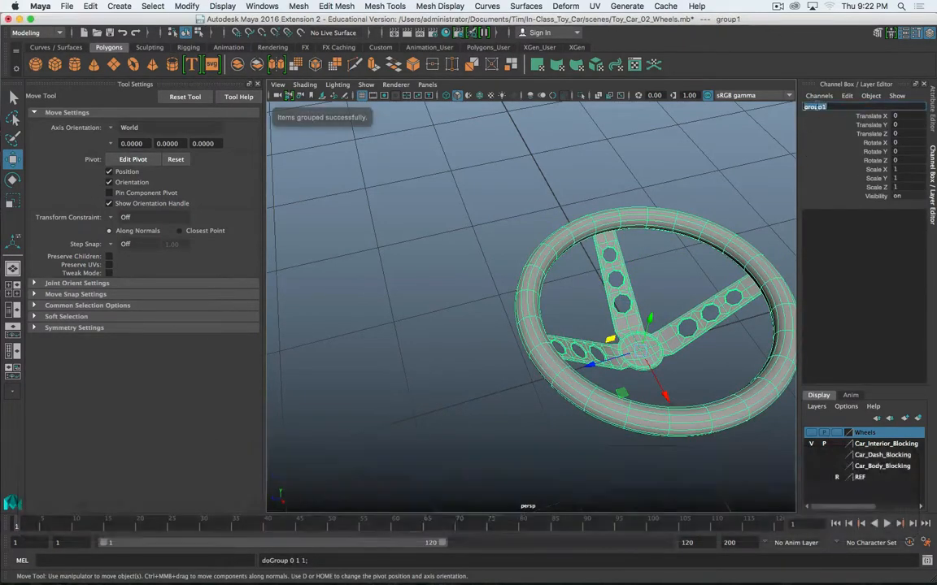
pyautogui.write('Steering')
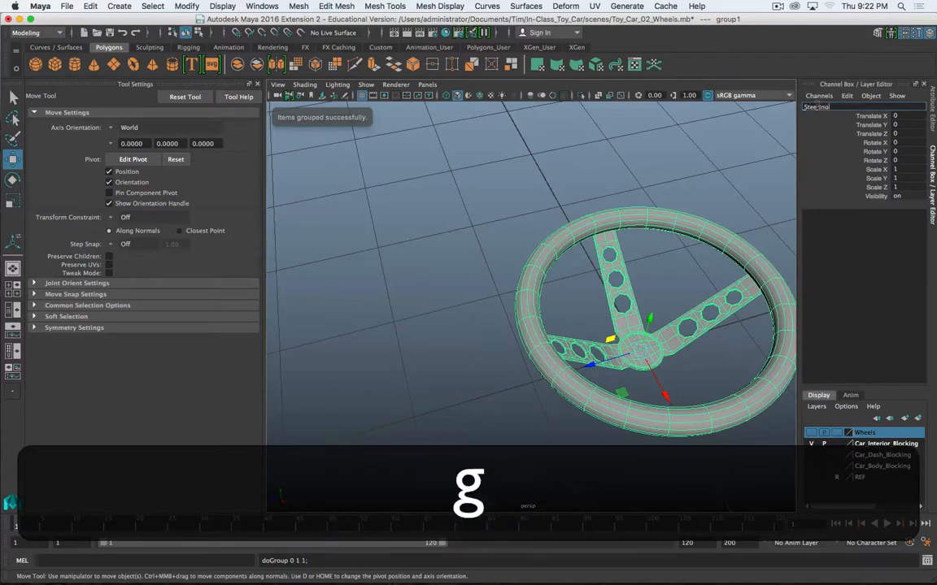
pyautogui.write(' WHeel_')
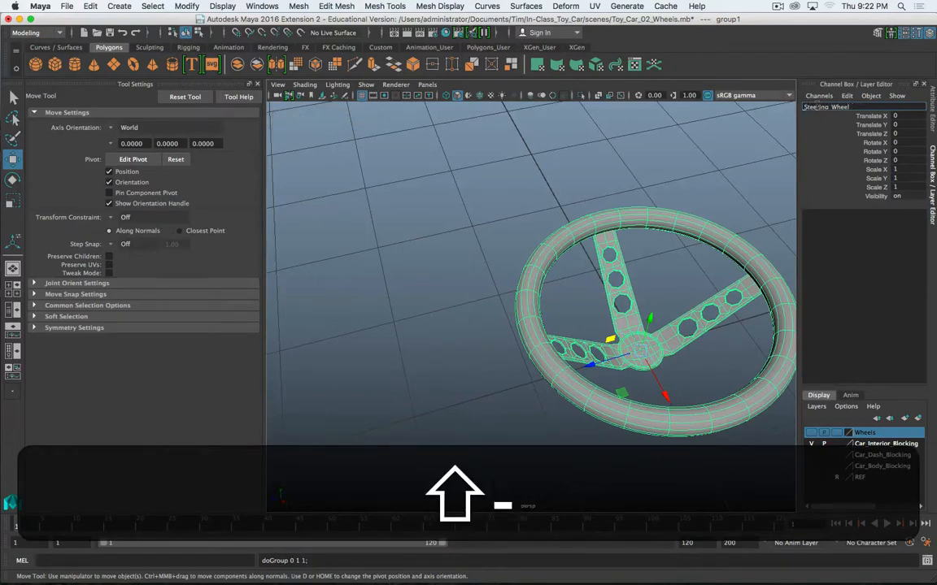
pyautogui.write('Group')
pyautogui.press('Return')
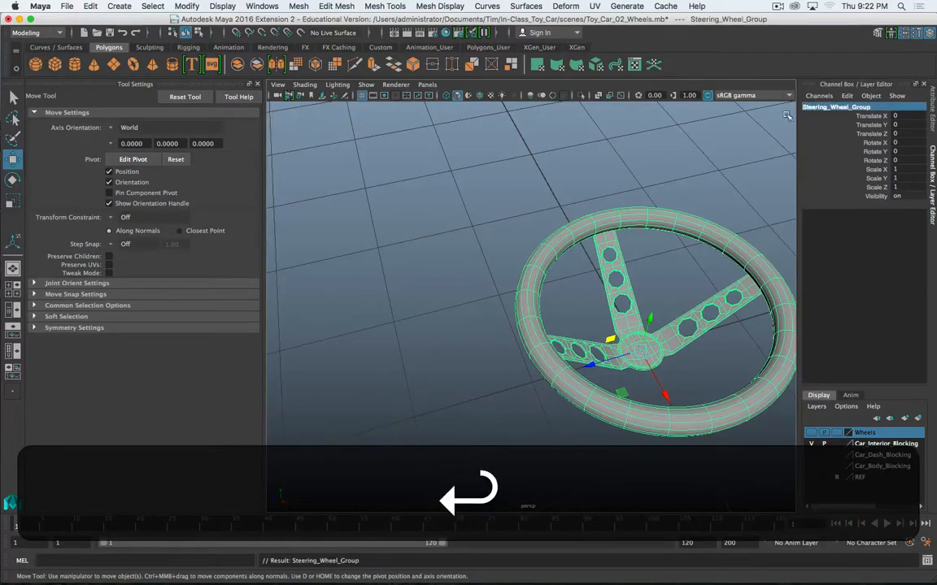
# Rename the hub-and-spokes mesh as Steering_Wheel_Center
pyautogui.click(623, 277)
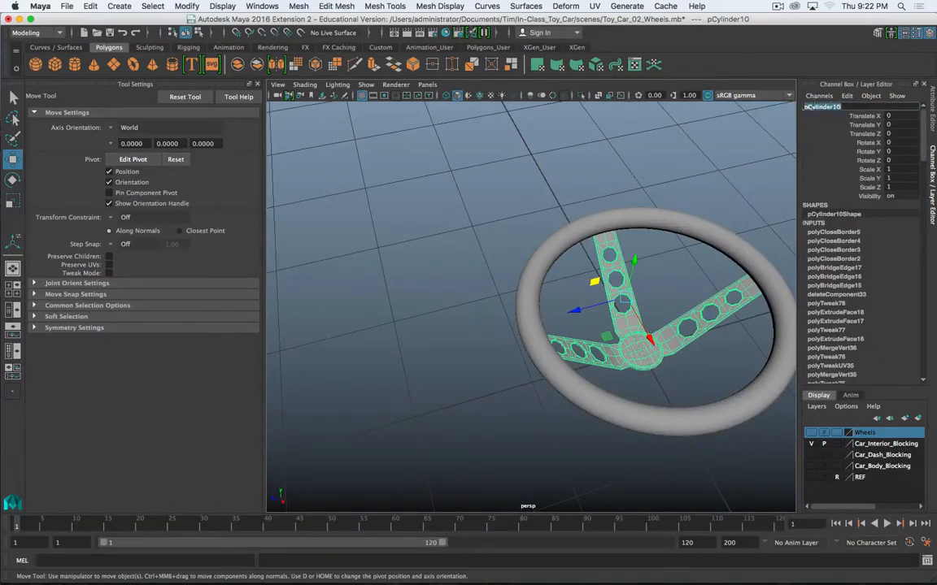
pyautogui.press('shift')
pyautogui.write('Ste')
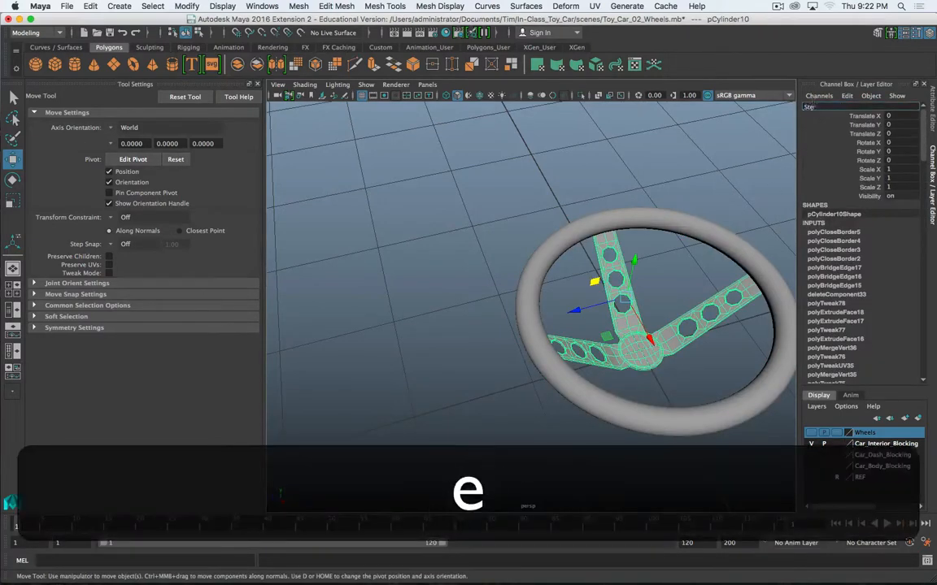
pyautogui.write('ering_Whe')
pyautogui.write('el Center')
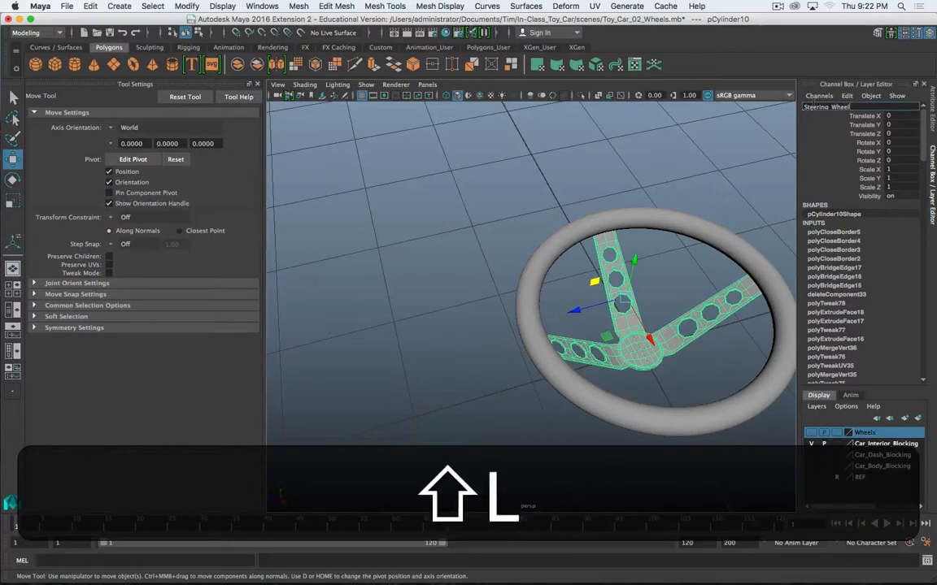
pyautogui.press('Return')
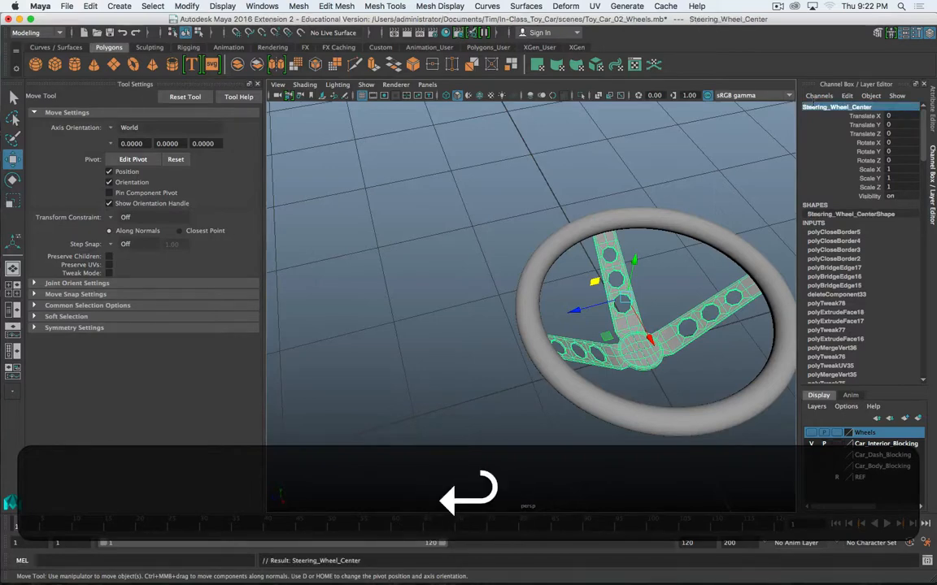
# Rename the rim mesh as Steering_Wheel_Ring
pyautogui.click(649, 213)
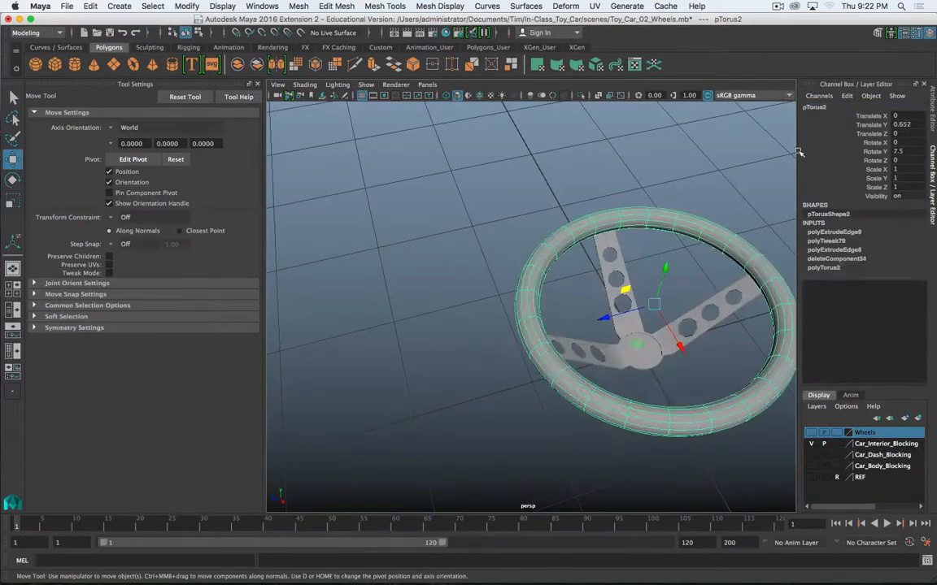
pyautogui.doubleClick(813, 106)
pyautogui.write('Steerin')
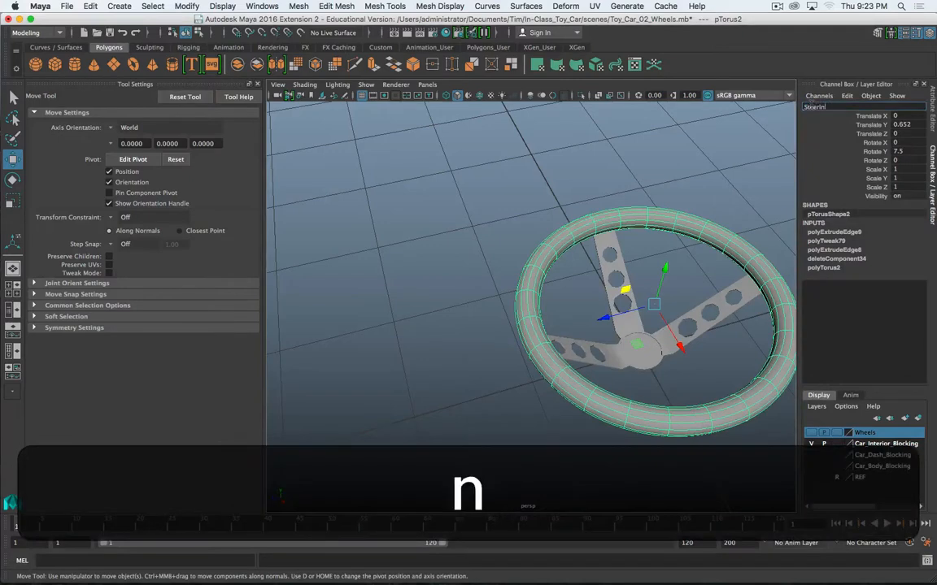
pyautogui.write('g_Wheel_')
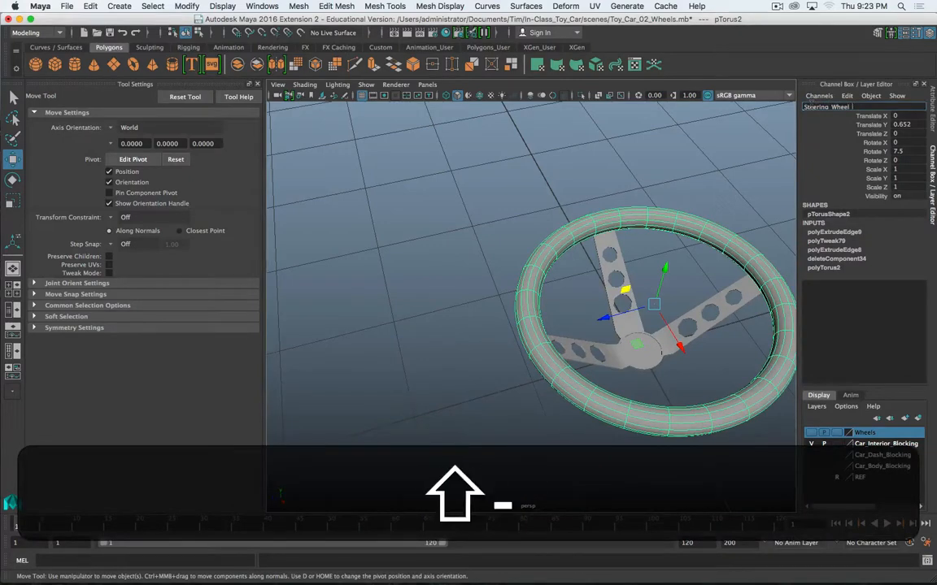
pyautogui.write('Ring')
pyautogui.press('Return')
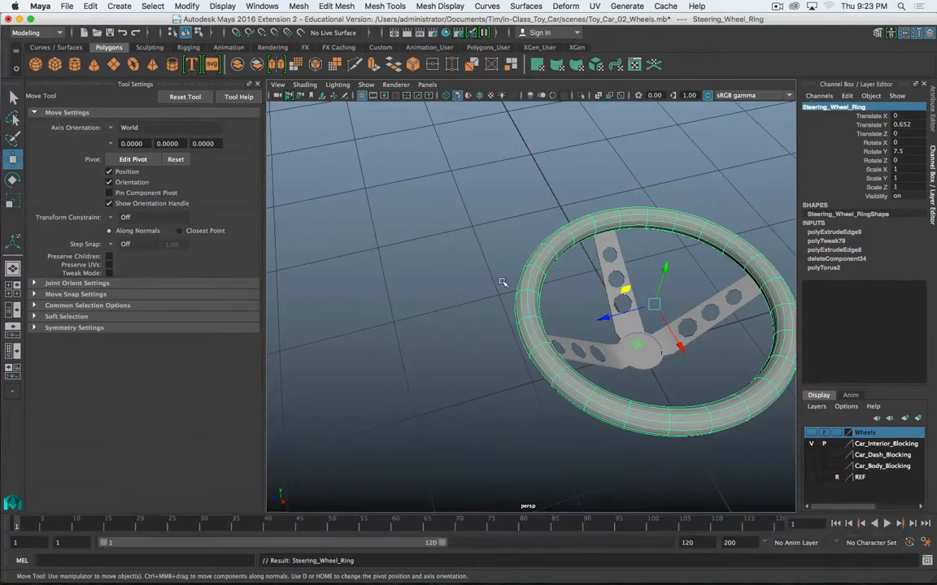
# Show the Car_Dash_Blocking and Car_Body_Blocking layers and raise the whole steering wheel group to a Translate Y of 1.598
pyautogui.press('Up')
pyautogui.press('f')
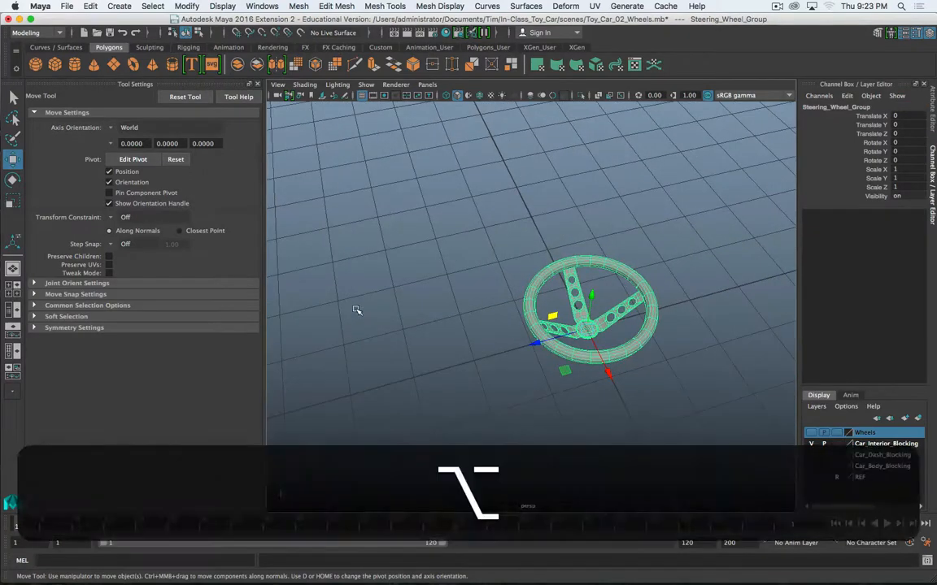
pyautogui.keyDown('alt'); pyautogui.moveTo(378, 291); pyautogui.dragTo(550, 246); pyautogui.keyUp('alt')
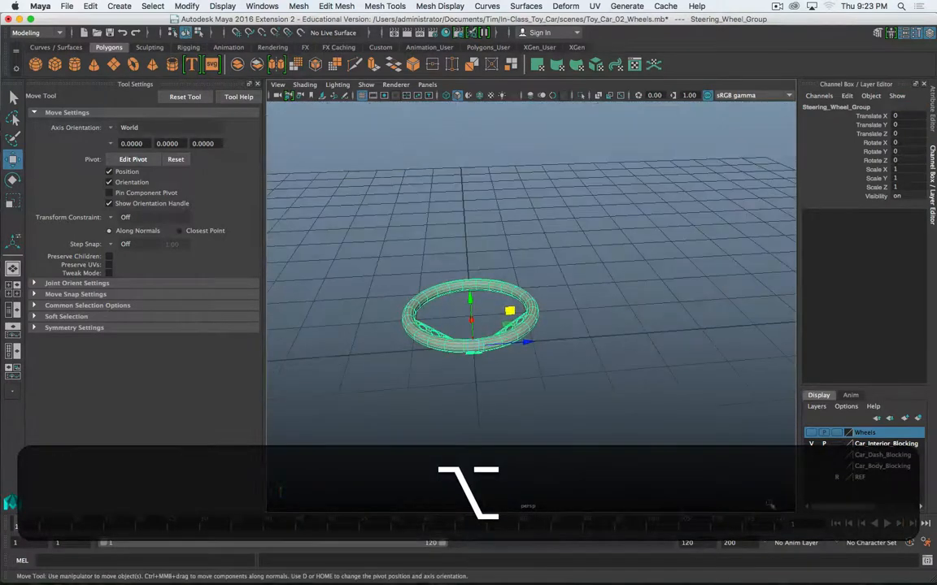
pyautogui.click(811, 455)
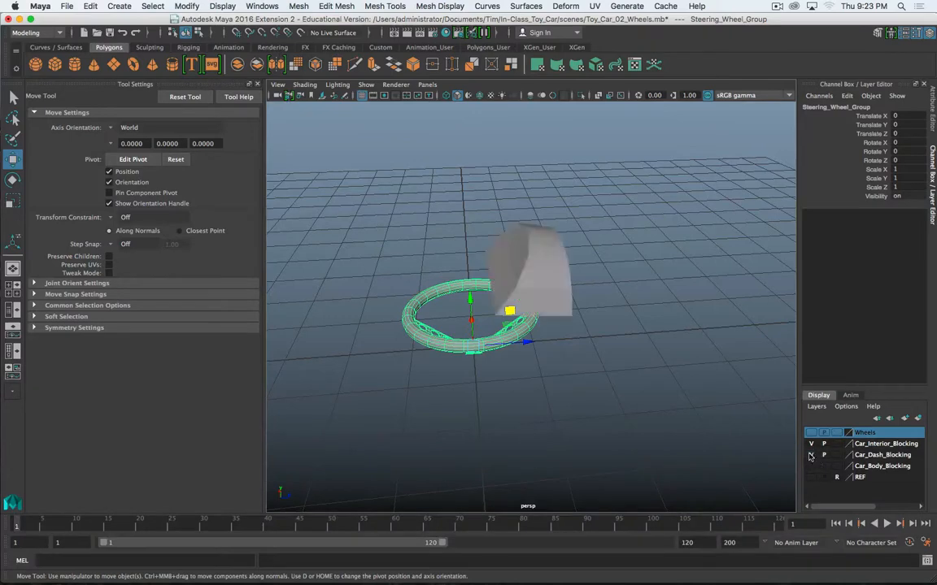
pyautogui.click(810, 467)
pyautogui.keyDown('alt'); pyautogui.moveTo(545, 446); pyautogui.dragTo(502, 355); pyautogui.keyUp('alt')
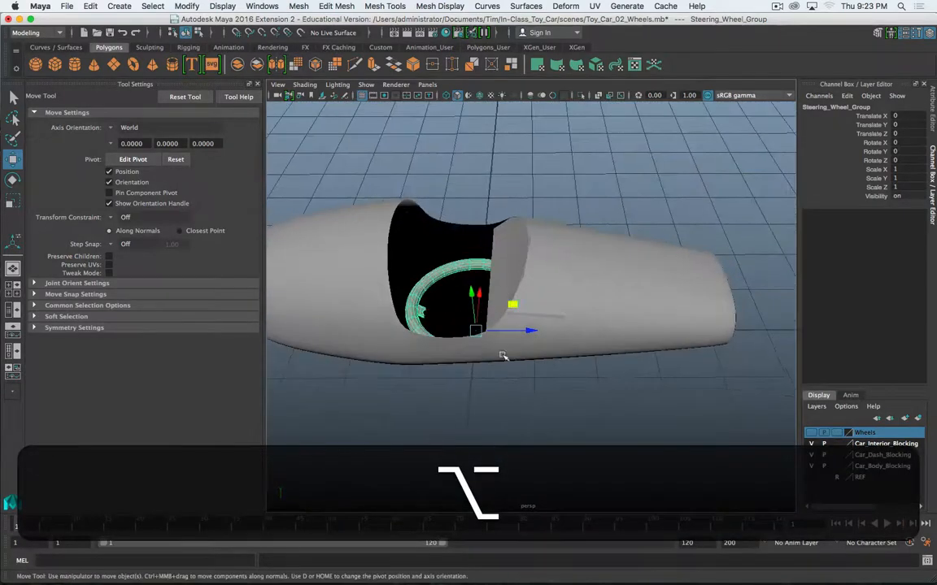
pyautogui.moveTo(476, 294); pyautogui.dragTo(575, 206)
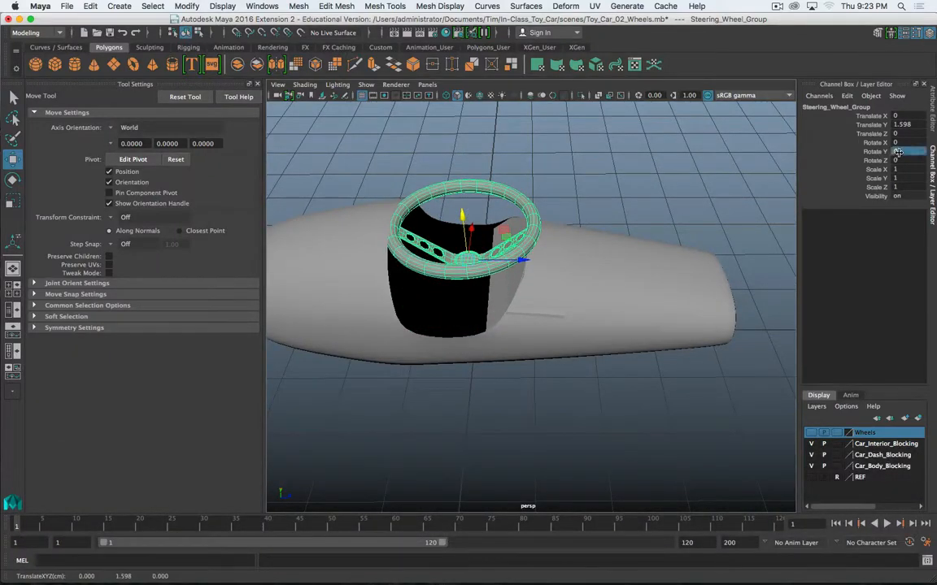
# Turn the steering wheel group to -90 degrees about Y, and tilt it in the cockpit to a Rotate Y of about -29
pyautogui.write('90')
pyautogui.press('Return')
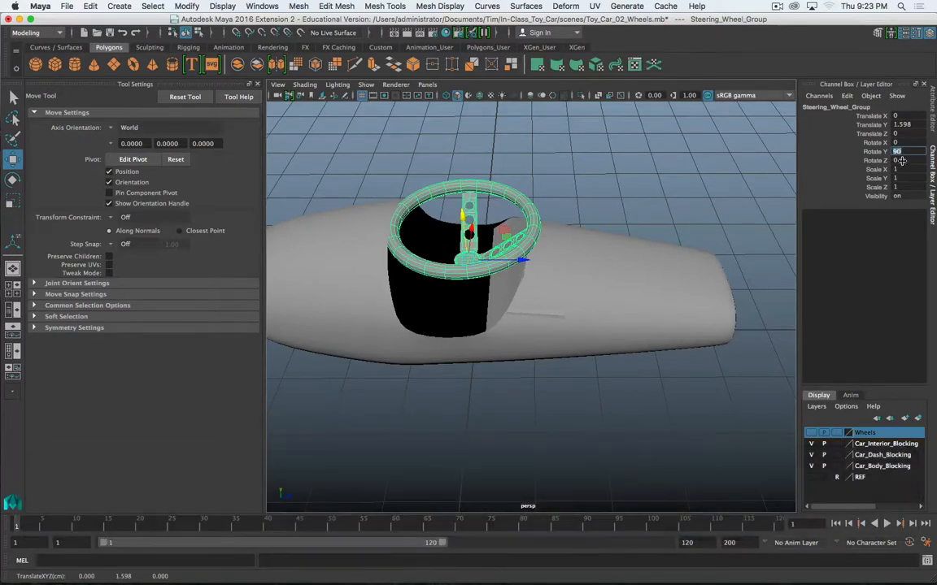
pyautogui.write('-90')
pyautogui.press('Return')
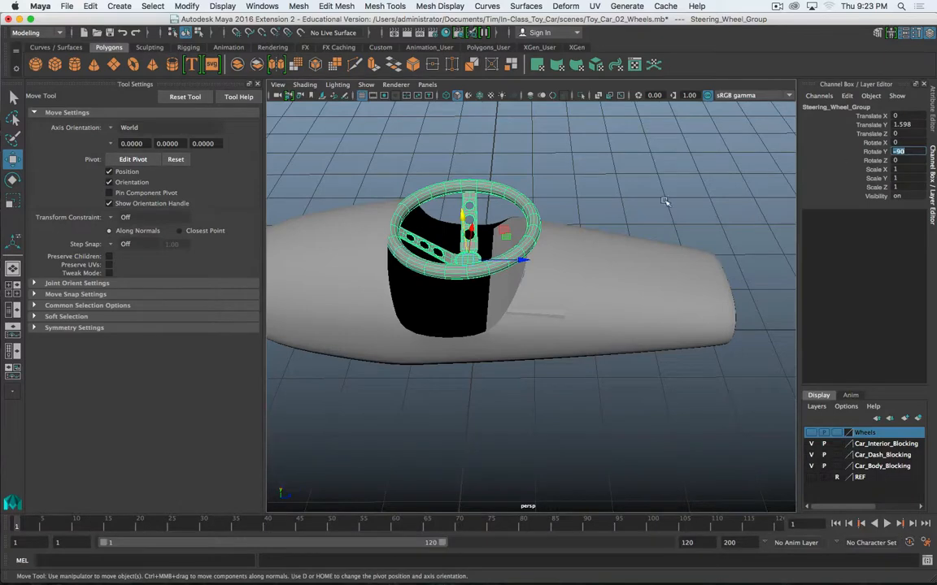
pyautogui.press('Return')
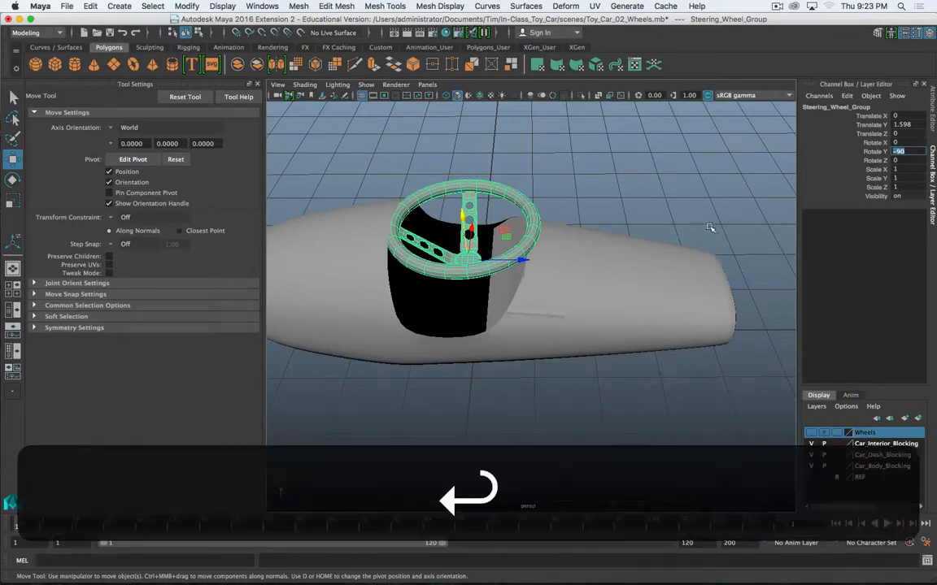
pyautogui.press('e')
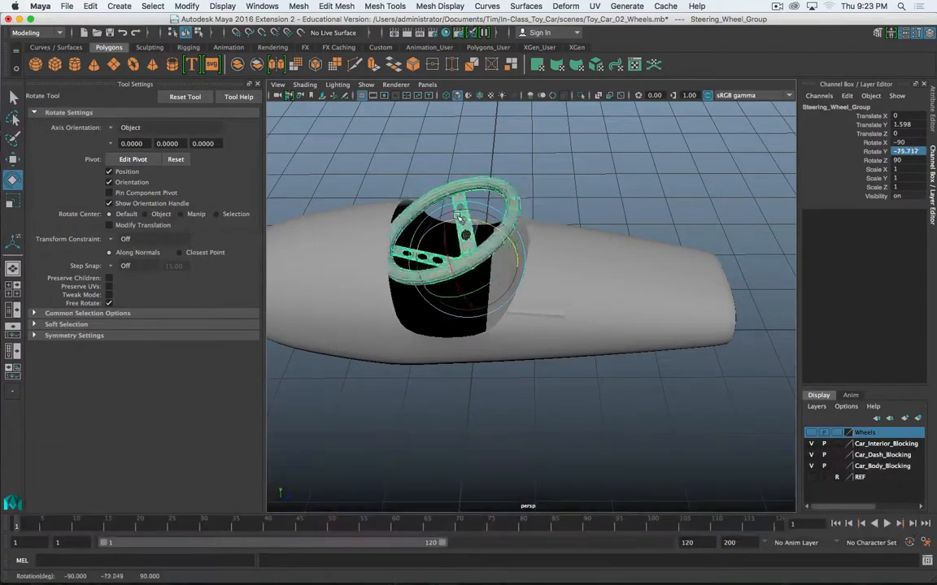
pyautogui.moveTo(431, 203); pyautogui.dragTo(596, 224)
pyautogui.hotkey('alt', 'r')
pyautogui.press('r')
pyautogui.press('z')
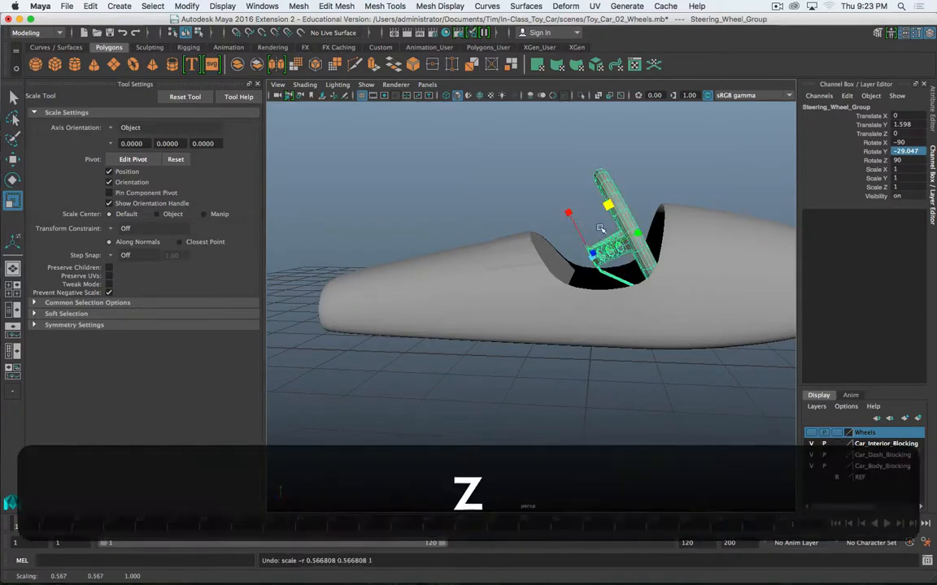
# Move the steering wheel group toward the dashboard, to about 1.514 in Y and 0.332 in Z
pyautogui.press('w')
pyautogui.moveTo(565, 217); pyautogui.dragTo(558, 258)
pyautogui.scroll(5, 565, 248)
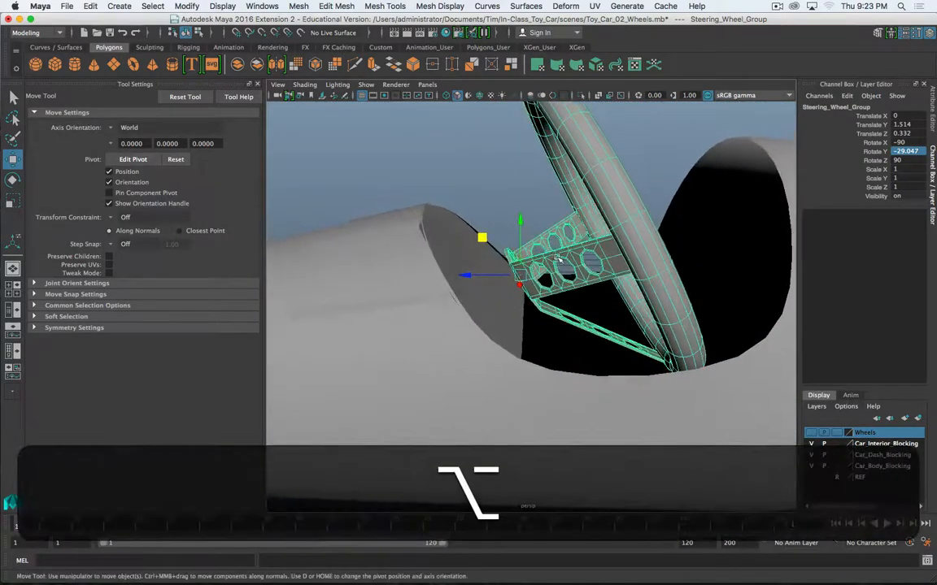
# Scale the steering wheel group uniformly to about 0.608 and tilt it further to a Rotate Y of about -37.3
pyautogui.press('r')
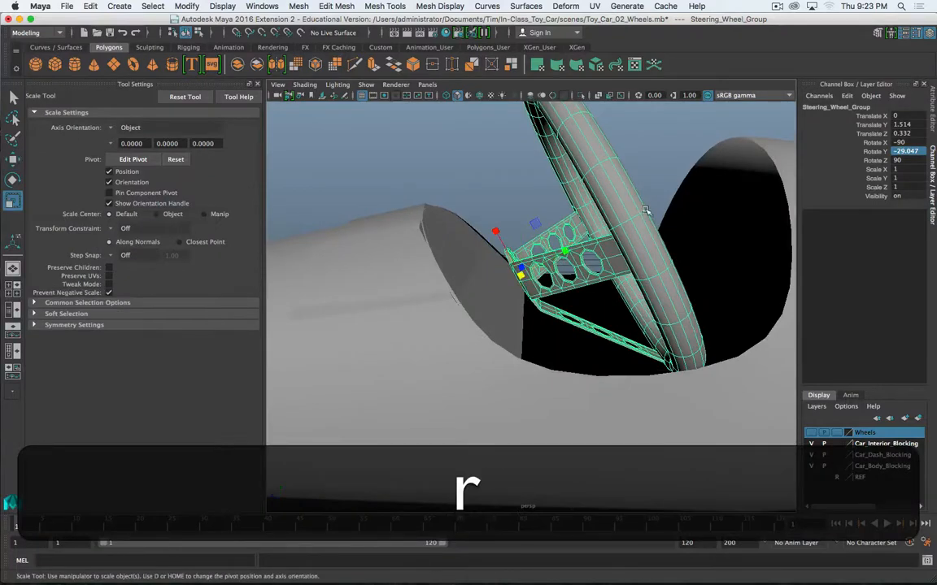
pyautogui.moveTo(658, 207); pyautogui.dragTo(529, 234, button='middle')
pyautogui.press('e')
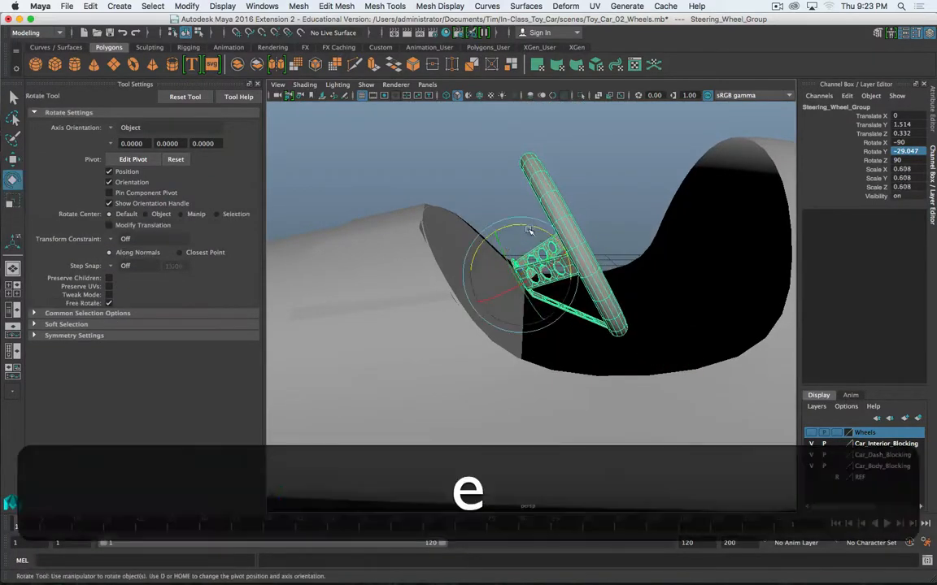
pyautogui.moveTo(519, 228); pyautogui.dragTo(505, 231)
pyautogui.keyDown('alt'); pyautogui.moveTo(517, 312); pyautogui.dragTo(508, 290); pyautogui.keyUp('alt')
# Switch to a shaded side view framed on the steering wheel and hide the green wireframe outlines overlapping it
pyautogui.press('space')
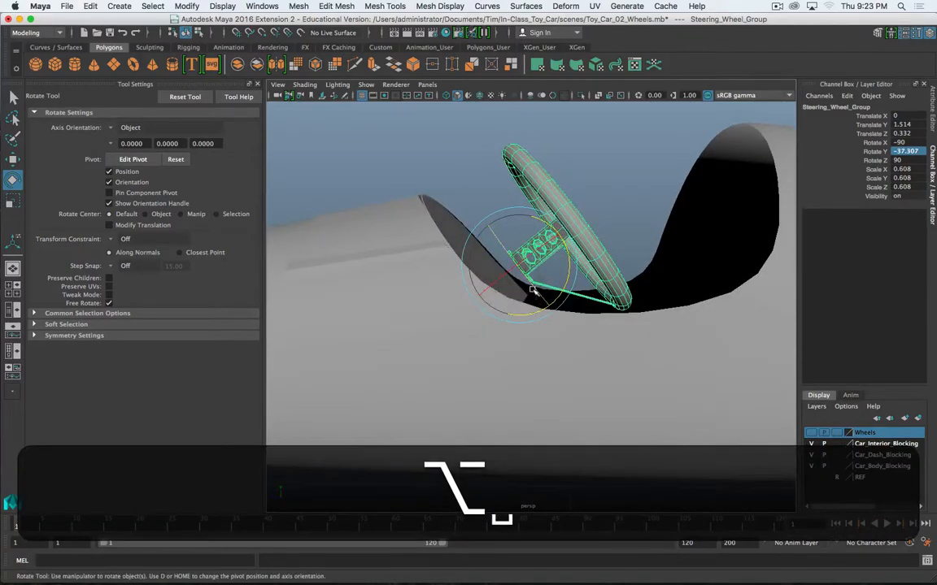
pyautogui.press('space')
pyautogui.press('5')
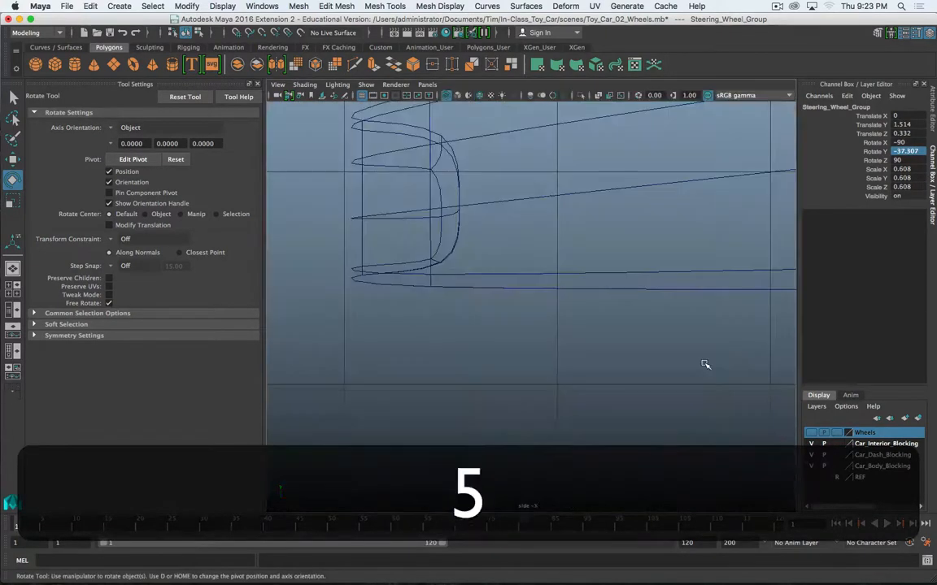
pyautogui.press('f')
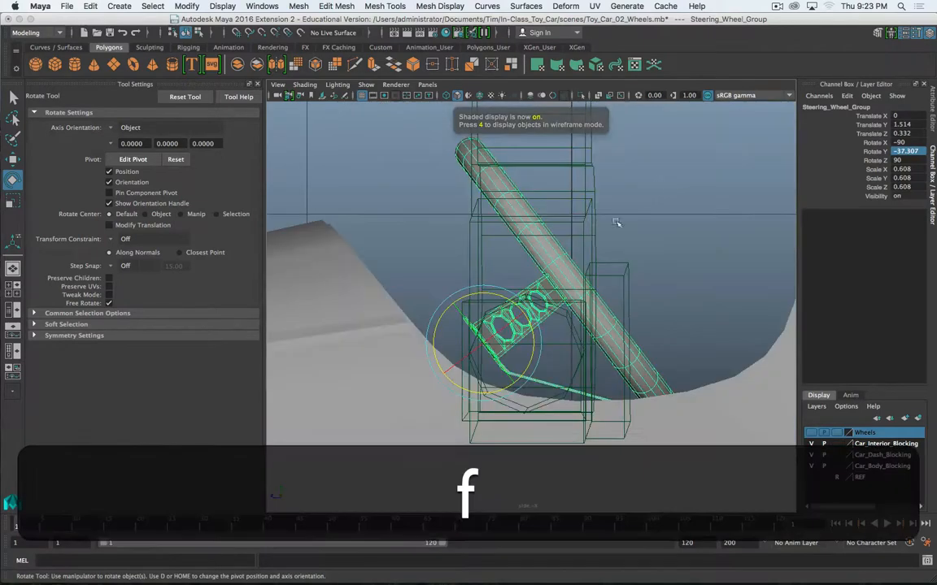
pyautogui.click(366, 84)
pyautogui.click(381, 221)
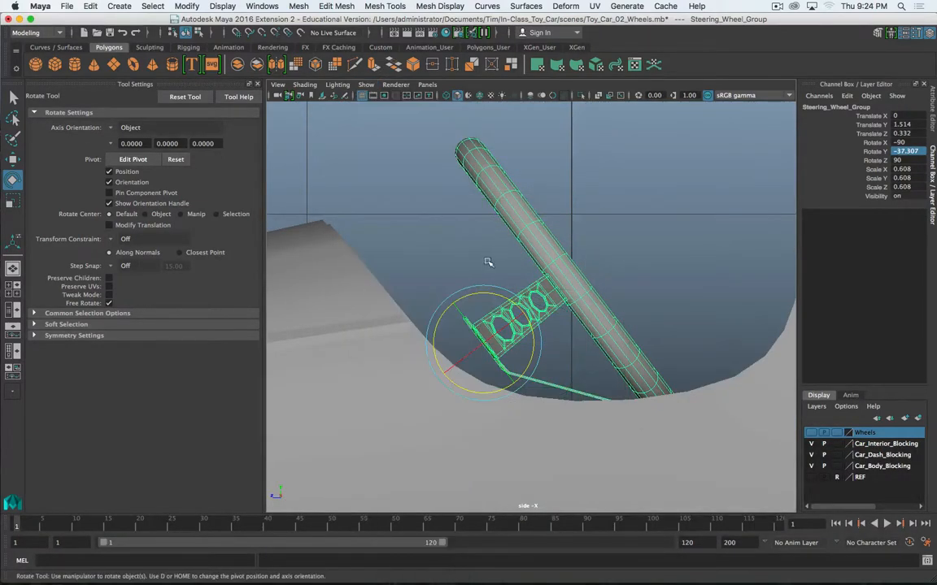
# Scale the steering wheel group uniformly to about 0.368 and reposition it at about 1.548 in Y and 0.42 in Z
pyautogui.press('w')
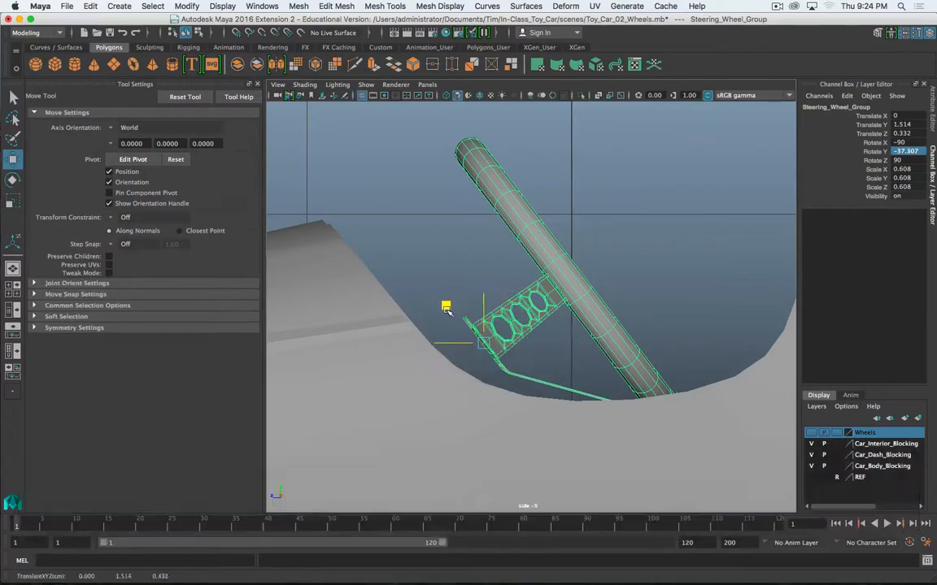
pyautogui.moveTo(453, 330); pyautogui.dragTo(416, 305, button='middle')
pyautogui.press('4')
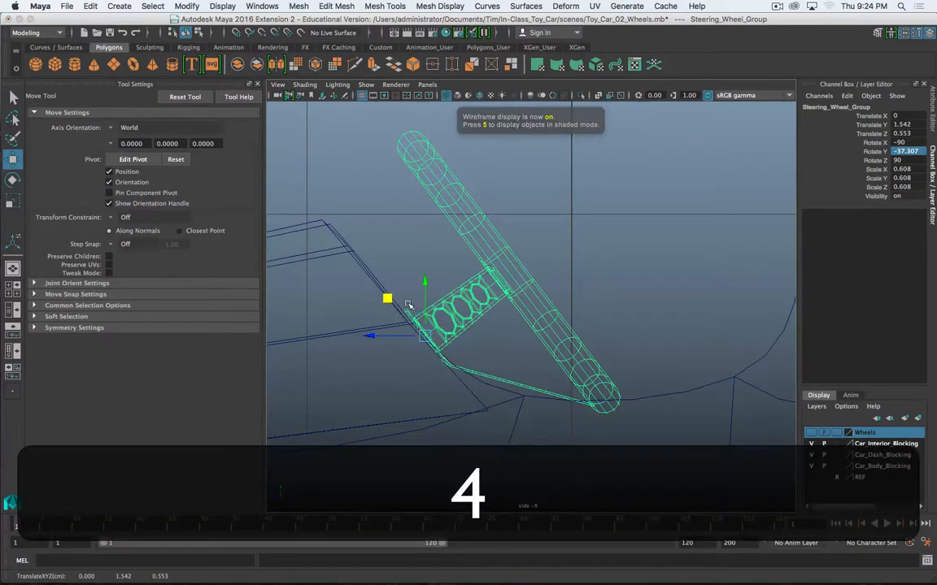
pyautogui.press('r')
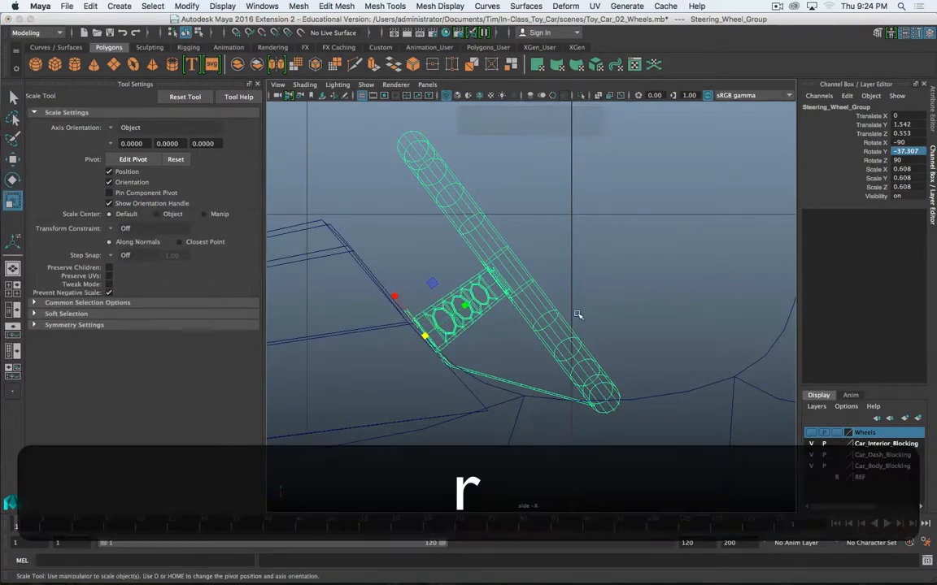
pyautogui.moveTo(680, 299); pyautogui.dragTo(582, 291, button='middle')
pyautogui.press('w')
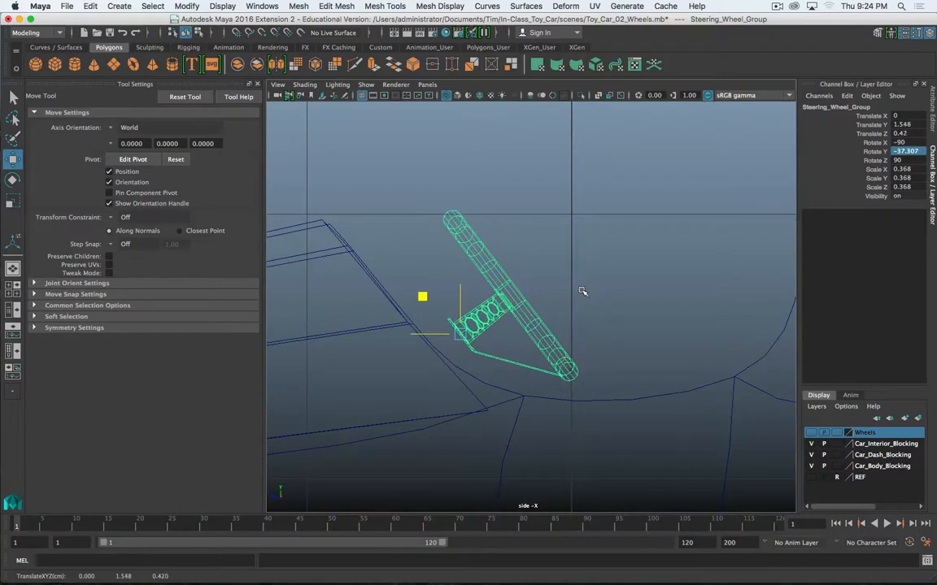
# Tilt the steering wheel group to a Rotate Y of about -31.5 and return the side view to shaded display
pyautogui.press('e')
pyautogui.moveTo(464, 291); pyautogui.dragTo(467, 285, button='middle')
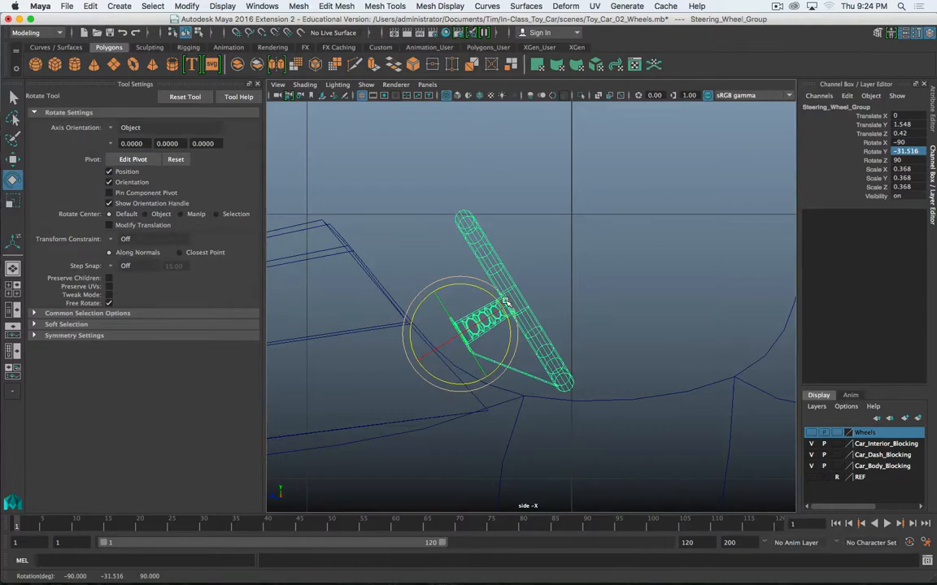
pyautogui.press('5')
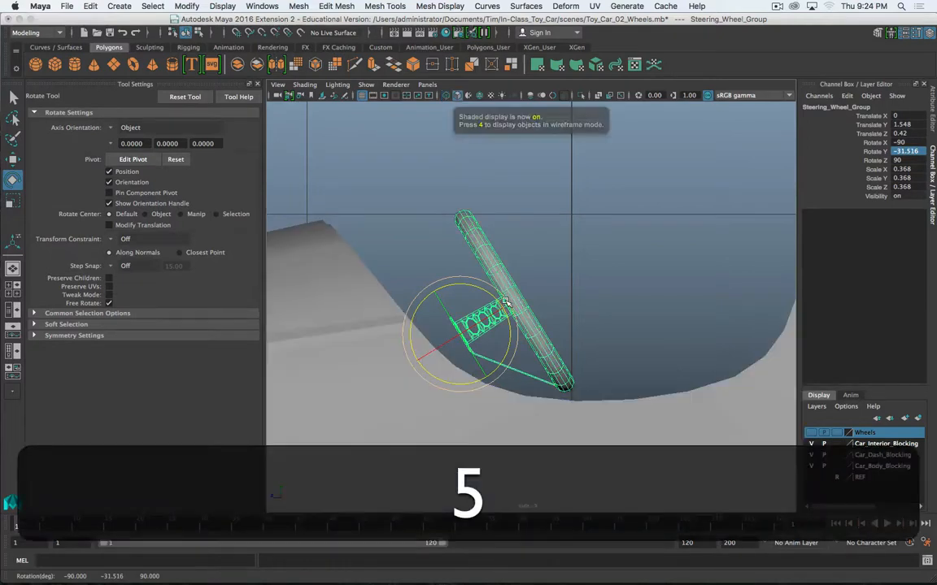
# Hide the Car_Body_Blocking and Car_Dash_Blocking layers and bring the back of the steering wheel hub into close perspective view
pyautogui.keyDown('alt'); pyautogui.moveTo(455, 271); pyautogui.dragTo(479, 286); pyautogui.keyUp('alt')
pyautogui.click(813, 466)
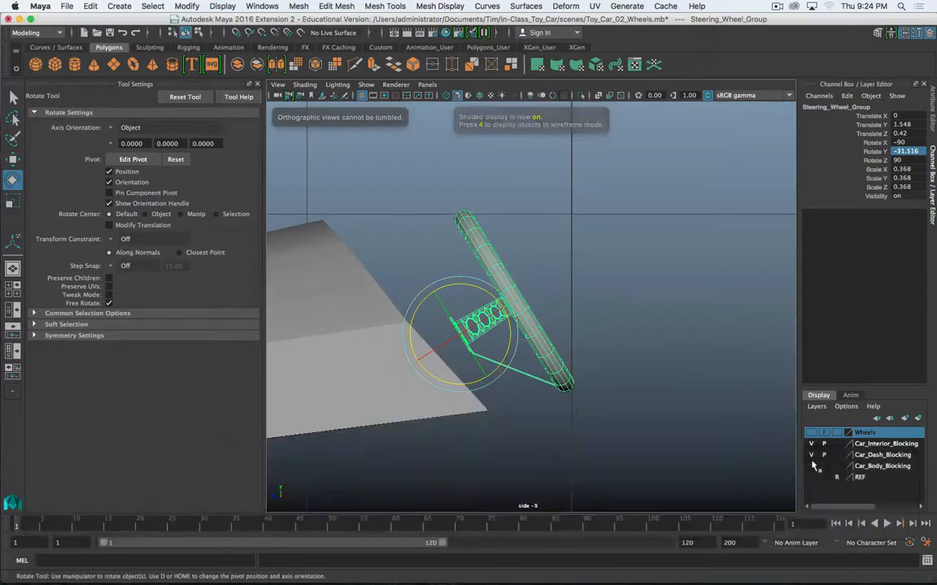
pyautogui.click(811, 454)
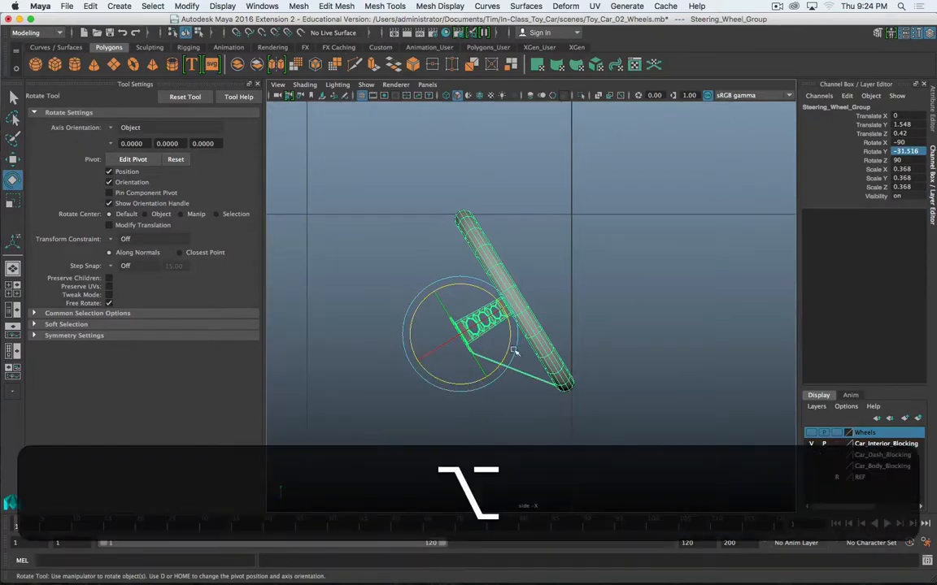
pyautogui.press('space')
pyautogui.press('space')
pyautogui.keyDown('alt'); pyautogui.moveTo(574, 204); pyautogui.dragTo(654, 216); pyautogui.keyUp('alt')
pyautogui.keyDown('alt'); pyautogui.moveTo(592, 282); pyautogui.dragTo(632, 219, button='right'); pyautogui.keyUp('alt')
pyautogui.keyDown('alt'); pyautogui.moveTo(632, 219); pyautogui.dragTo(560, 317, button='middle'); pyautogui.keyUp('alt')
pyautogui.rightClick(554, 257)
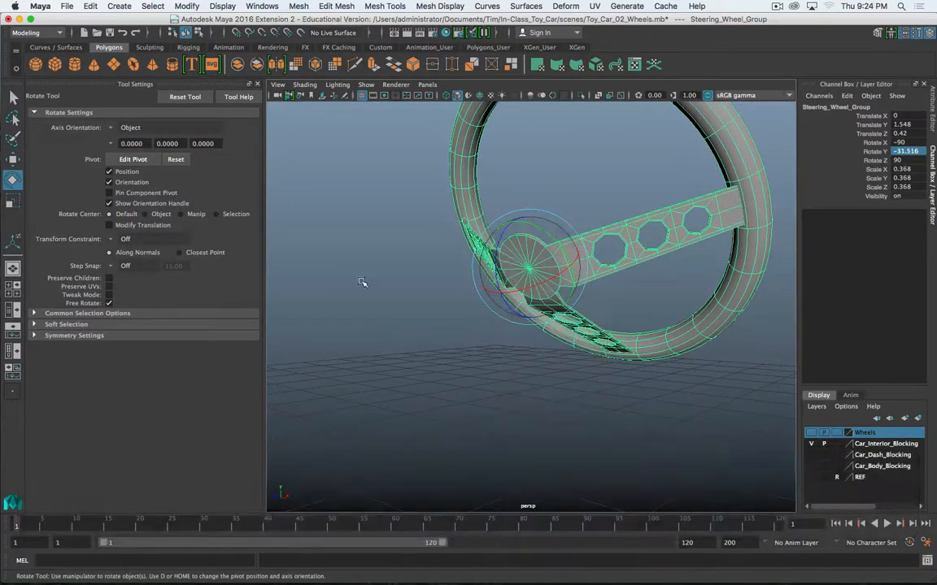
# Select all the triangular faces of the round disc on the back of the steering wheel's center piece
pyautogui.click(363, 282)
pyautogui.click(583, 258)
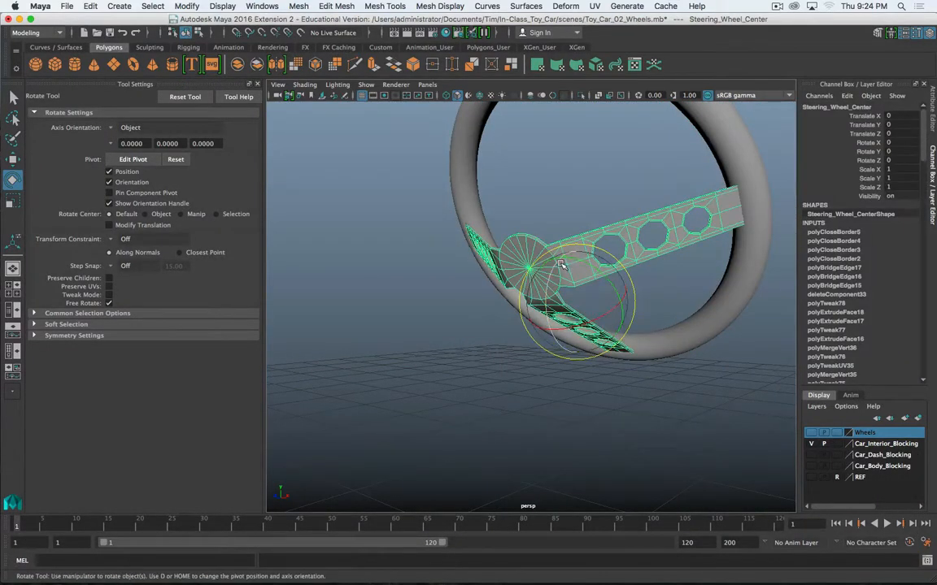
pyautogui.press('q')
pyautogui.moveTo(543, 261); pyautogui.dragTo(544, 288, button='right')
pyautogui.scroll(5, 545, 281)
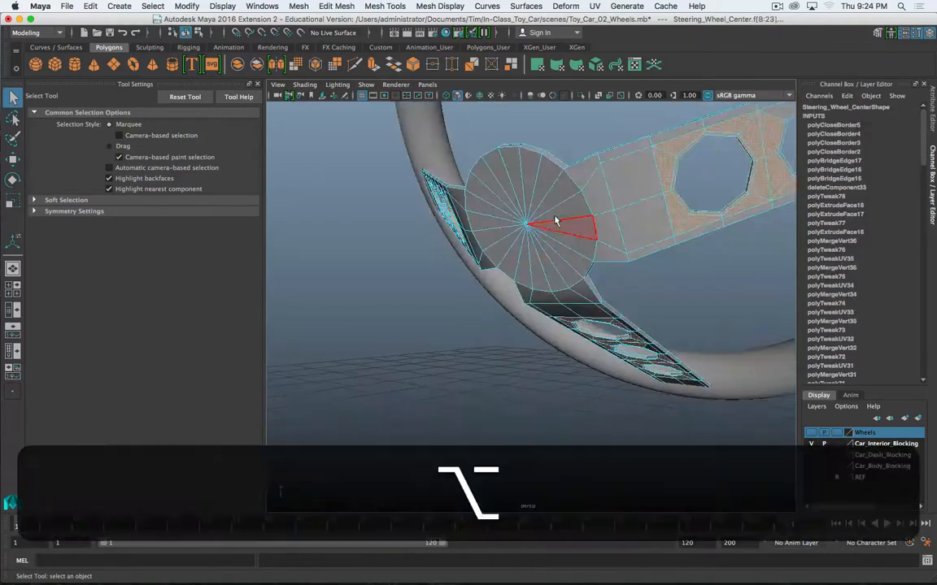
pyautogui.keyDown('alt'); pyautogui.moveTo(554, 217); pyautogui.dragTo(542, 262); pyautogui.keyUp('alt')
pyautogui.moveTo(539, 265); pyautogui.dragTo(479, 268, button='right')
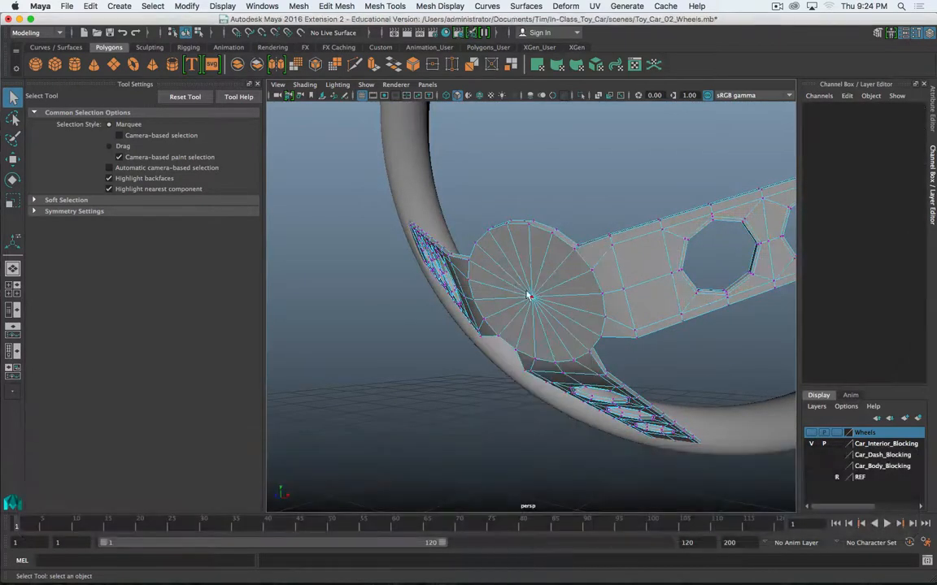
pyautogui.click(532, 298)
pyautogui.keyDown('super'); pyautogui.moveTo(529, 300); pyautogui.dragTo(534, 361, button='right'); pyautogui.keyUp('super')
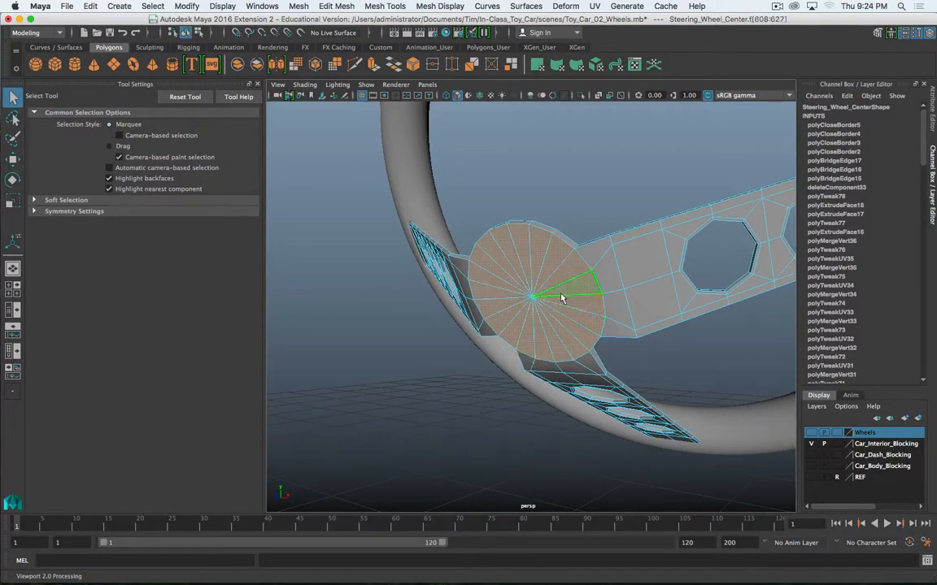
# Extrude the hub disc faces twice, insetting them slightly for a thin outer ring and then to about half the disc's width
pyautogui.keyDown('shift'); pyautogui.moveTo(561, 299); pyautogui.dragTo(556, 326, button='right'); pyautogui.keyUp('shift')
pyautogui.press('r')
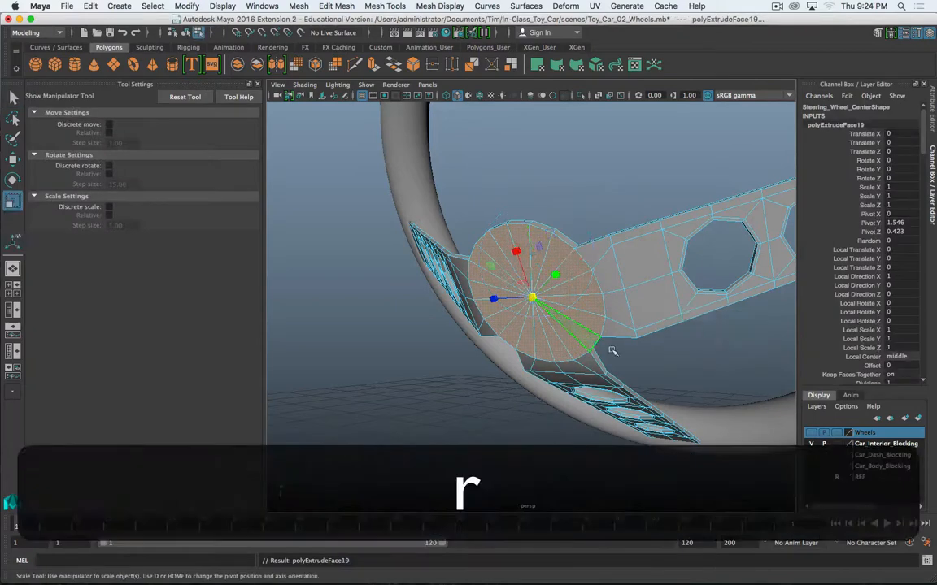
pyautogui.moveTo(649, 354); pyautogui.dragTo(643, 353, button='middle')
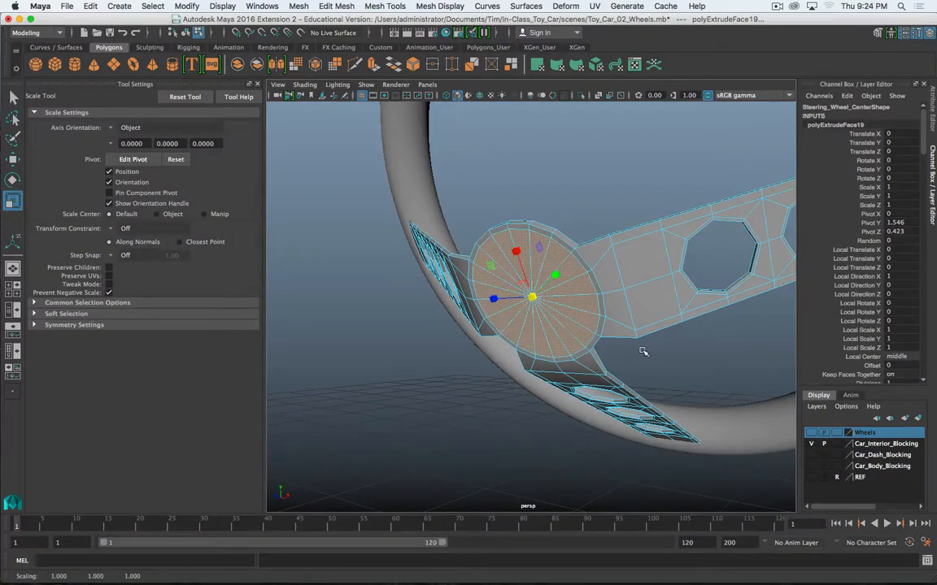
pyautogui.press('g')
pyautogui.press('r')
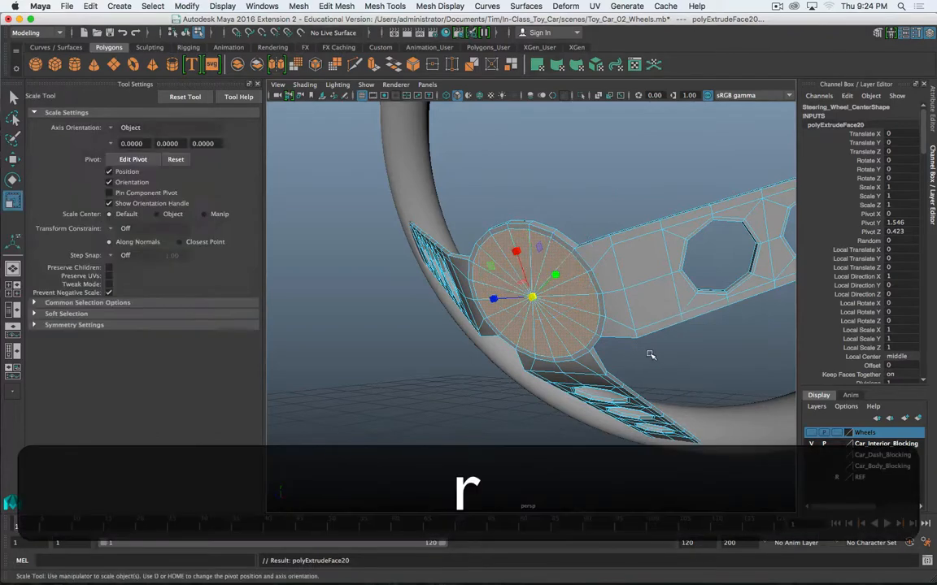
pyautogui.moveTo(680, 353); pyautogui.dragTo(600, 336, button='middle')
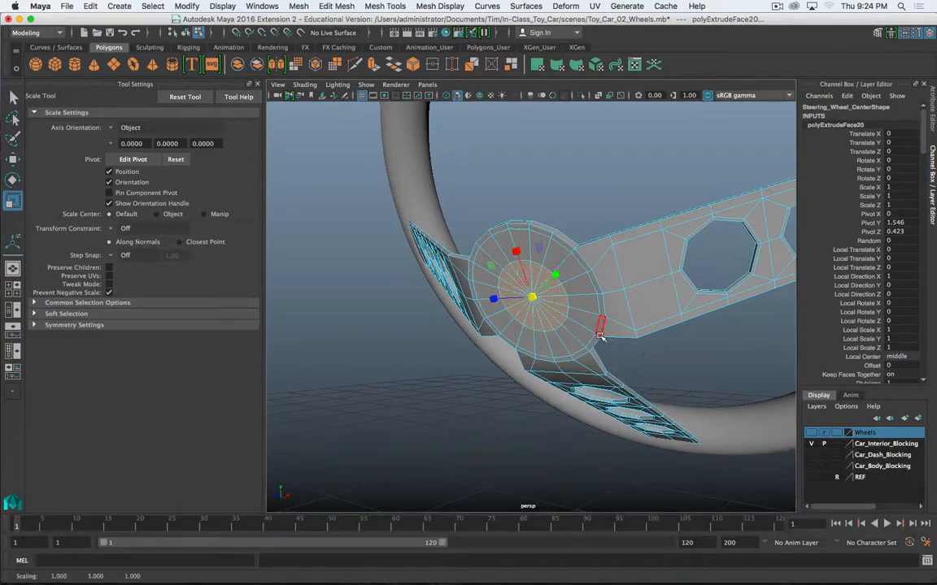
# Extrude the inner disc faces outward by a Local Translate Z of about 0.003, and again by about 0.146 to form the steering column
pyautogui.press('g')
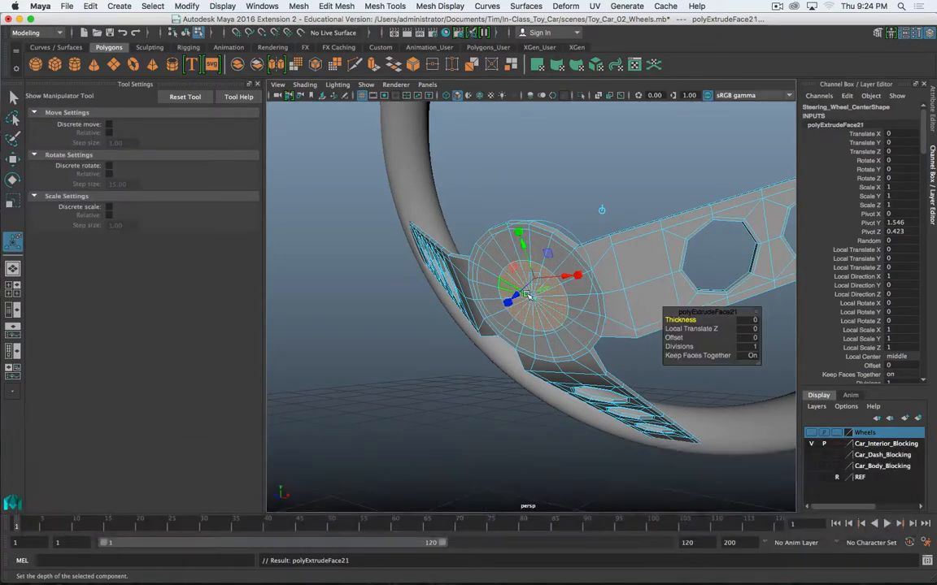
pyautogui.moveTo(517, 294); pyautogui.dragTo(516, 298)
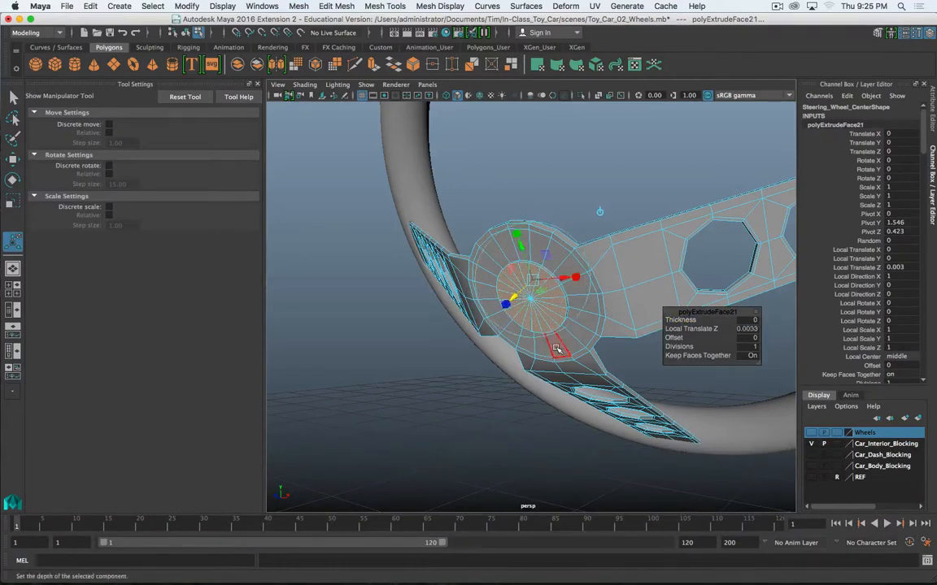
pyautogui.click(576, 351)
pyautogui.press('g')
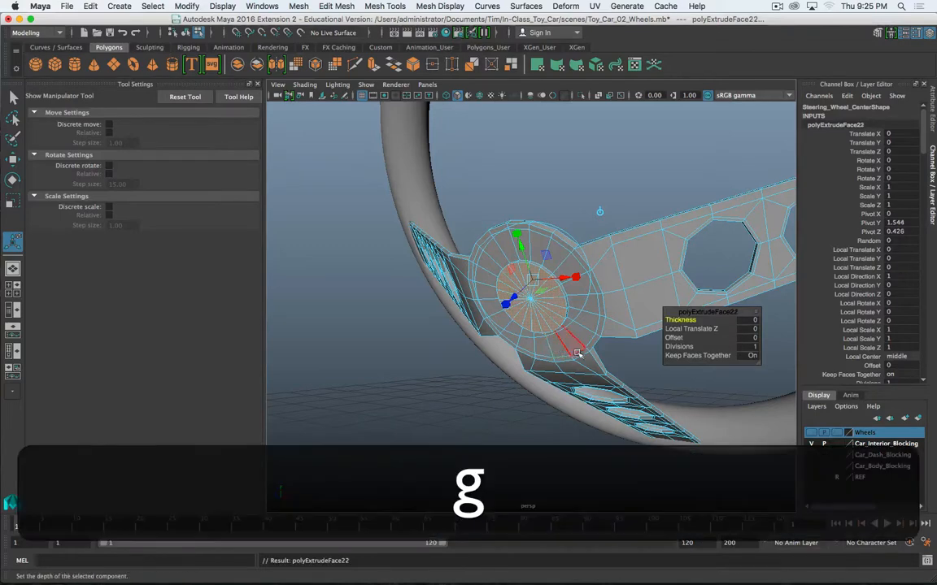
pyautogui.moveTo(506, 302); pyautogui.dragTo(381, 405)
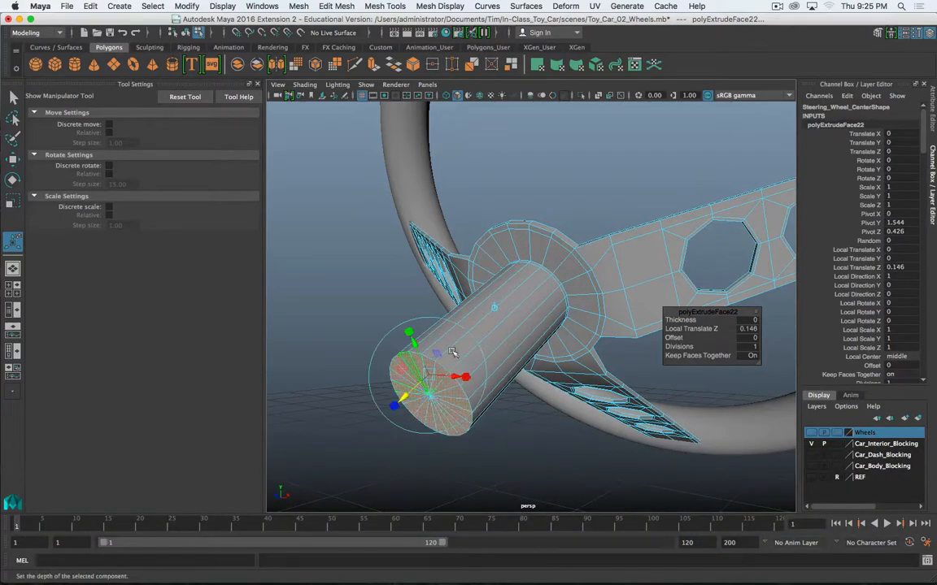
# Insert a single edge loop at a relative distance on the hub disc around the column's base, and check it in smooth preview
pyautogui.keyDown('alt'); pyautogui.moveTo(455, 355); pyautogui.dragTo(557, 311); pyautogui.keyUp('alt')
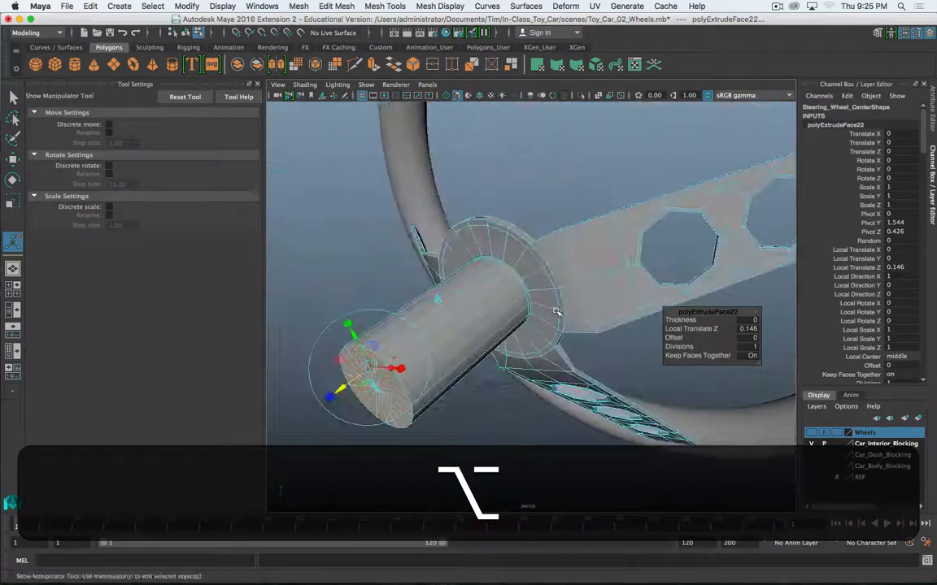
pyautogui.keyDown('shift'); pyautogui.rightClick(528, 276); pyautogui.keyUp('shift')
pyautogui.moveTo(528, 263); pyautogui.dragTo(527, 350, button='right')
pyautogui.keyDown('shift'); pyautogui.rightClick(533, 279); pyautogui.keyUp('shift')
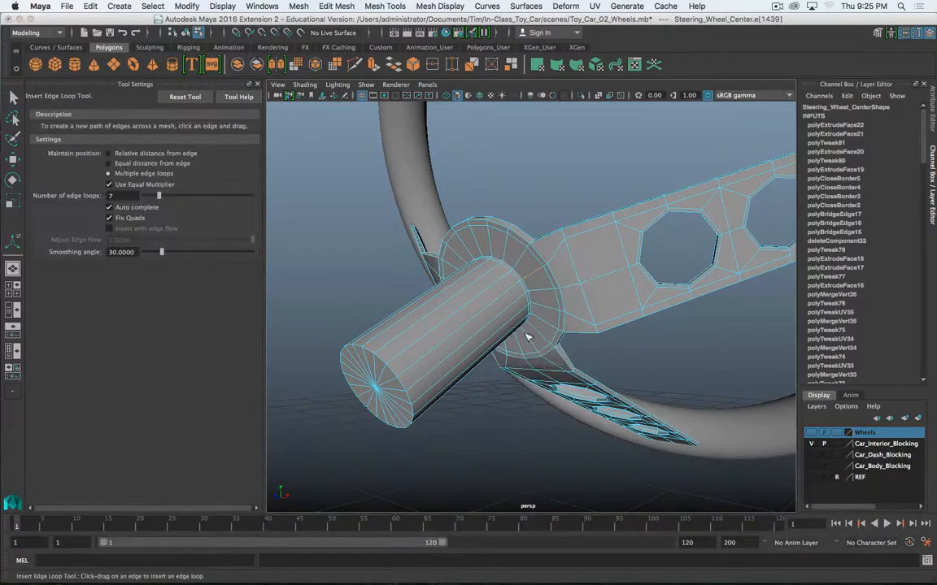
pyautogui.click(159, 155)
pyautogui.click(528, 281)
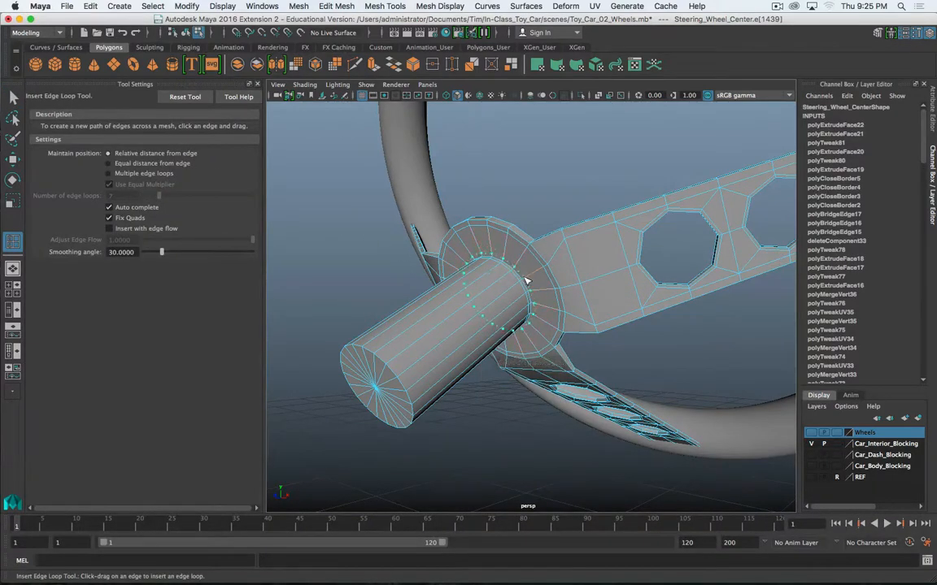
pyautogui.press('3')
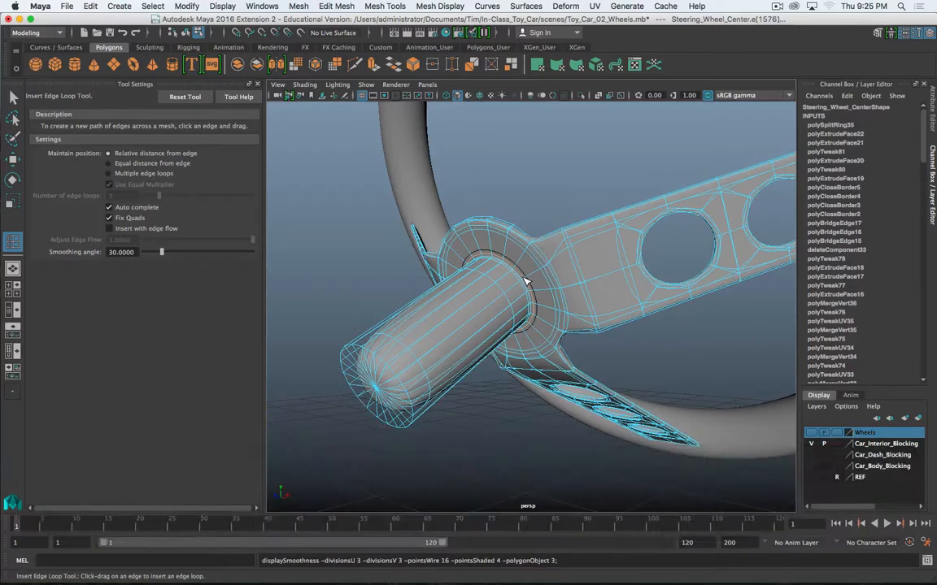
pyautogui.press('1')
# Return to object mode with nothing selected, and show the car body, dash and Wheels layers again
pyautogui.press('q')
pyautogui.moveTo(503, 250); pyautogui.dragTo(511, 238, button='right')
pyautogui.click(570, 187)
pyautogui.keyDown('alt'); pyautogui.moveTo(570, 187); pyautogui.dragTo(563, 249); pyautogui.keyUp('alt')
pyautogui.keyDown('alt'); pyautogui.moveTo(563, 249); pyautogui.dragTo(508, 280, button='right'); pyautogui.keyUp('alt')
pyautogui.click(811, 465)
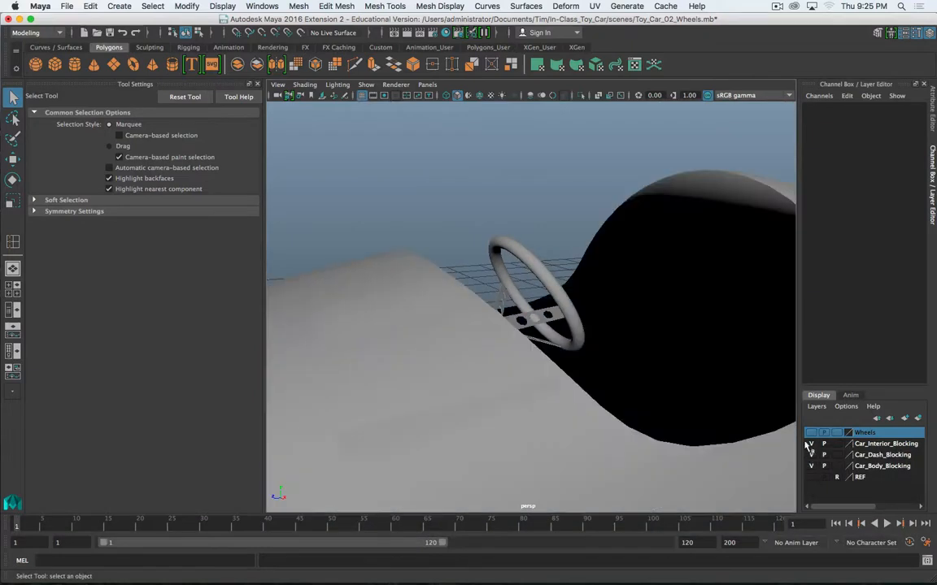
pyautogui.click(811, 433)
pyautogui.keyDown('alt'); pyautogui.moveTo(729, 440); pyautogui.dragTo(568, 375); pyautogui.keyUp('alt')
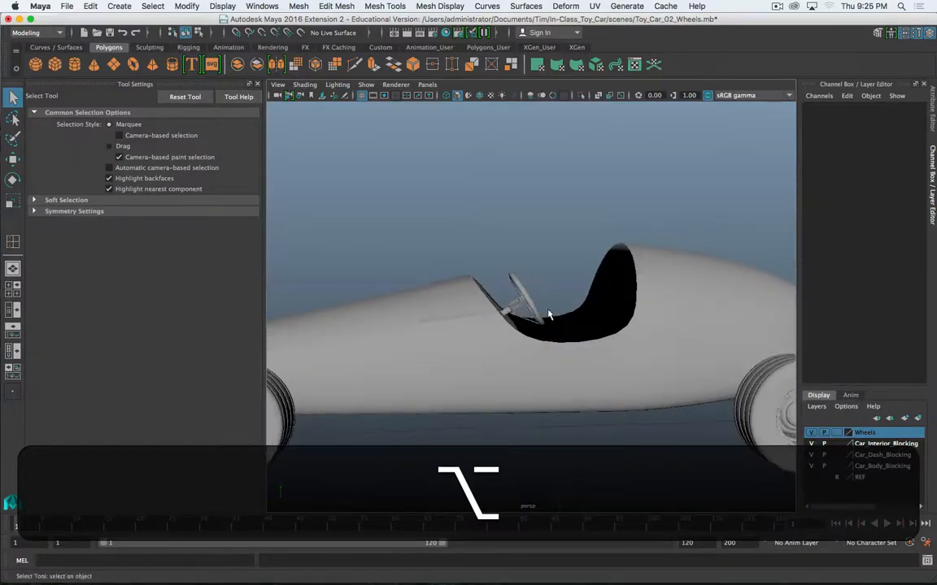
# Select the whole steering wheel group and move it to about 1.52 in Y and 0.462 in Z so the column meets the dashboard
pyautogui.click(527, 300)
pyautogui.press('Up')
pyautogui.press('q')
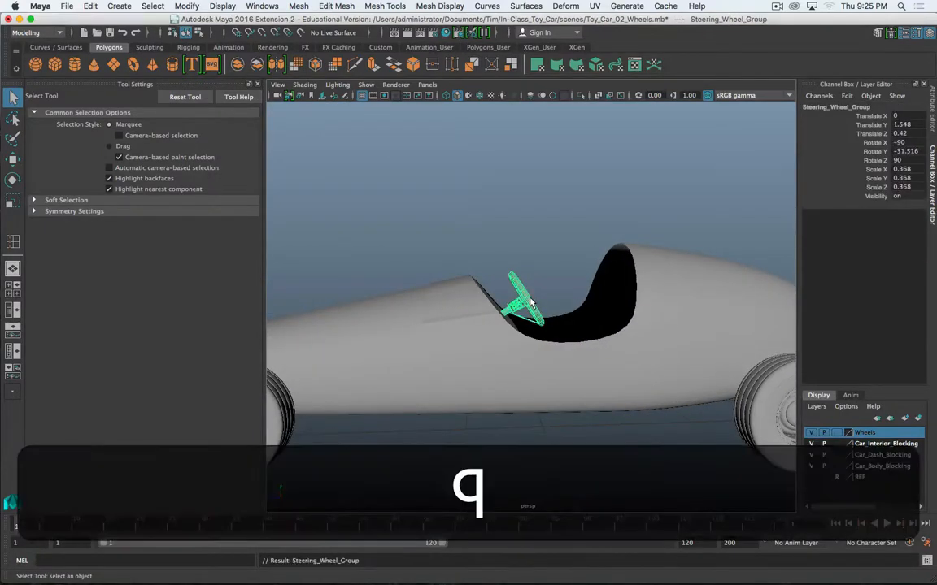
pyautogui.press('w')
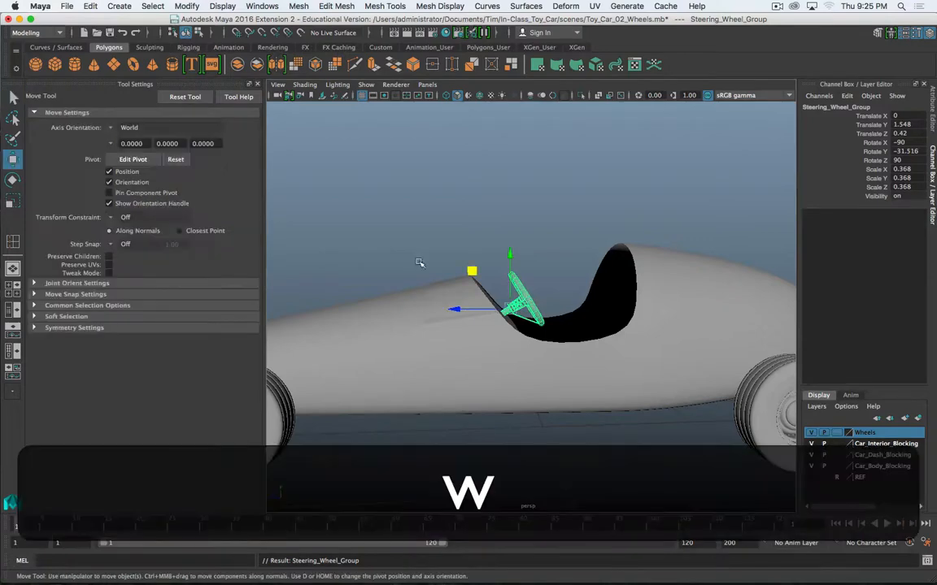
pyautogui.moveTo(465, 272)
pyautogui.mouseDown()
pyautogui.moveTo(475, 270)
pyautogui.moveTo(468, 274)
pyautogui.mouseUp()
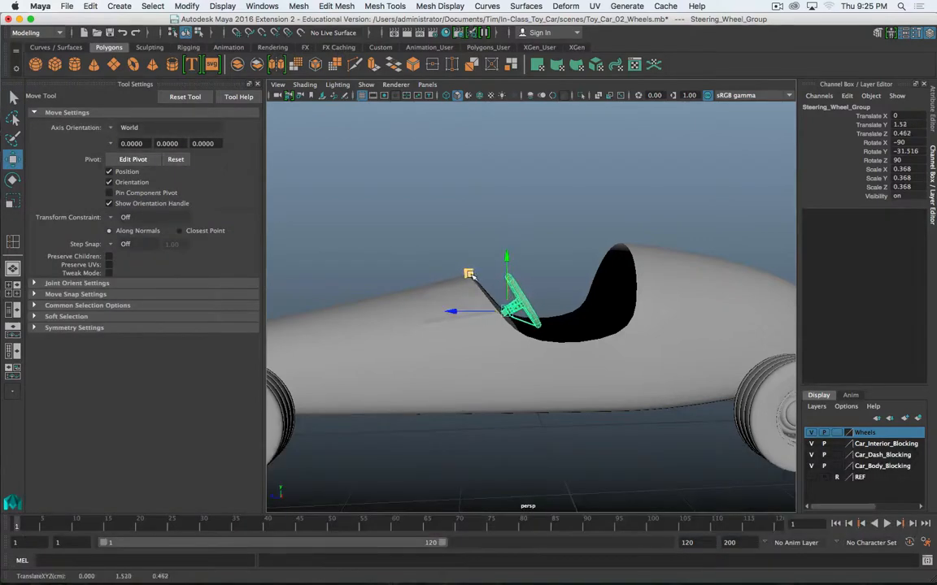
# Examine the steering wheel's size and placement in the cockpit from several angles around the whole car
pyautogui.keyDown('alt'); pyautogui.moveTo(559, 290); pyautogui.dragTo(508, 299); pyautogui.keyUp('alt')
pyautogui.keyDown('alt'); pyautogui.moveTo(558, 292); pyautogui.dragTo(513, 285, button='right'); pyautogui.keyUp('alt')
pyautogui.keyDown('alt'); pyautogui.moveTo(550, 285); pyautogui.dragTo(567, 263, button='middle'); pyautogui.keyUp('alt')
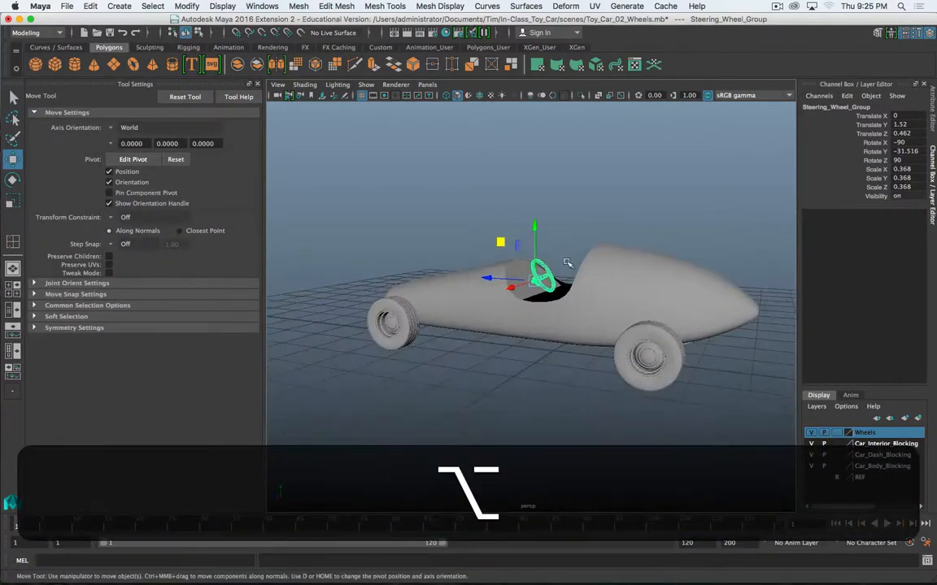
pyautogui.moveTo(567, 262)
pyautogui.keyDown('alt'); pyautogui.mouseDown()
pyautogui.moveTo(567, 325)
pyautogui.moveTo(529, 317)
pyautogui.moveTo(566, 271)
pyautogui.mouseUp(); pyautogui.keyUp('alt')
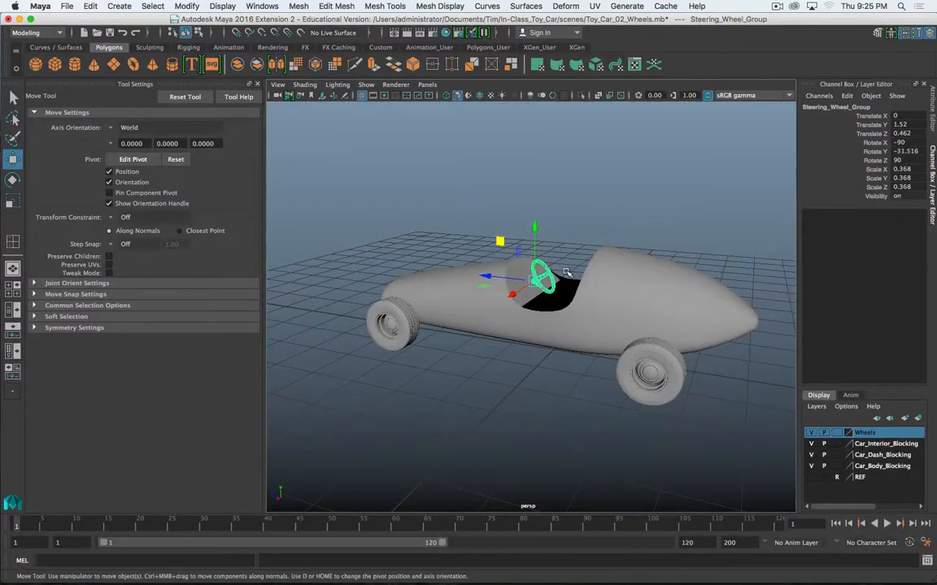
pyautogui.scroll(3, 518, 320)
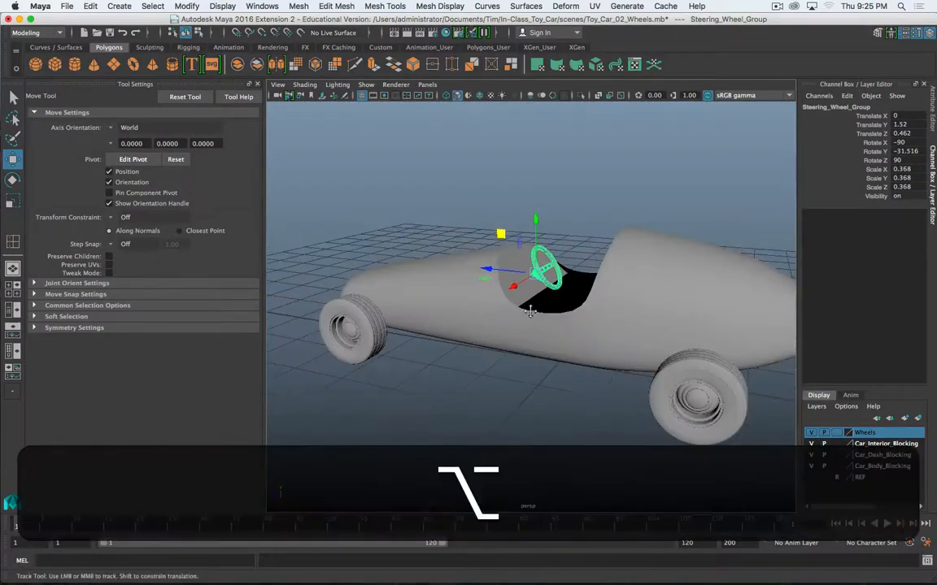
pyautogui.keyDown('alt'); pyautogui.moveTo(572, 320); pyautogui.dragTo(548, 319); pyautogui.keyUp('alt')
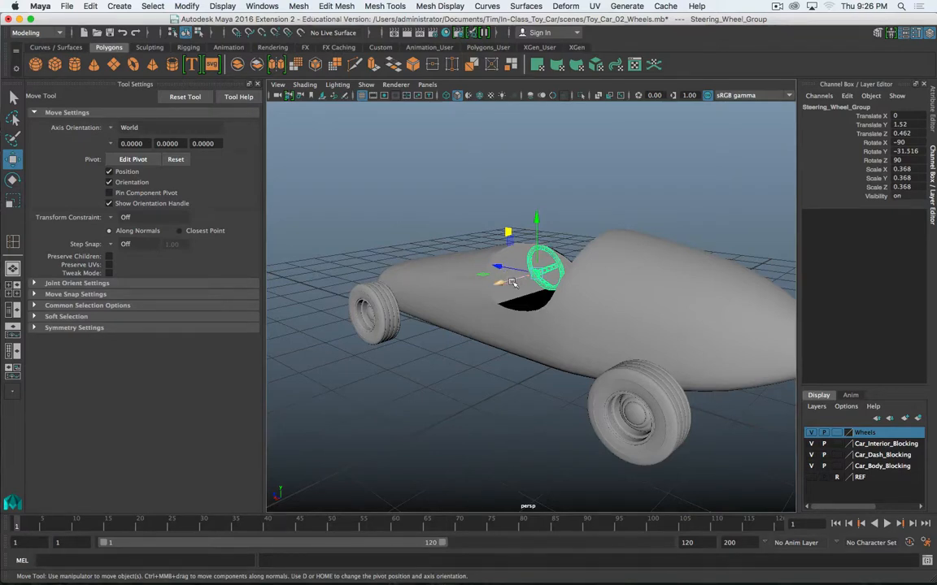
pyautogui.keyDown('alt'); pyautogui.moveTo(455, 283); pyautogui.dragTo(549, 302); pyautogui.keyUp('alt')
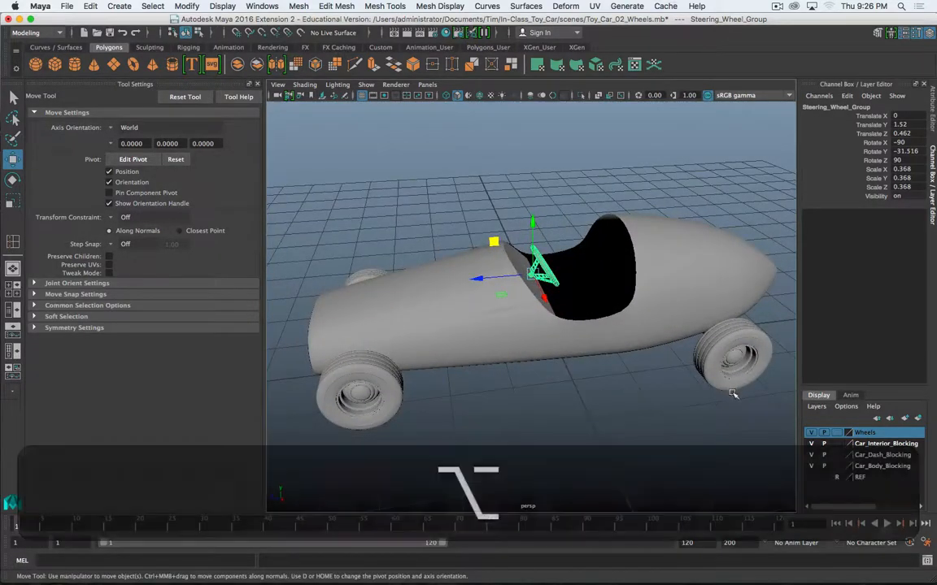
pyautogui.keyDown('alt'); pyautogui.moveTo(606, 338); pyautogui.dragTo(658, 343); pyautogui.keyUp('alt')
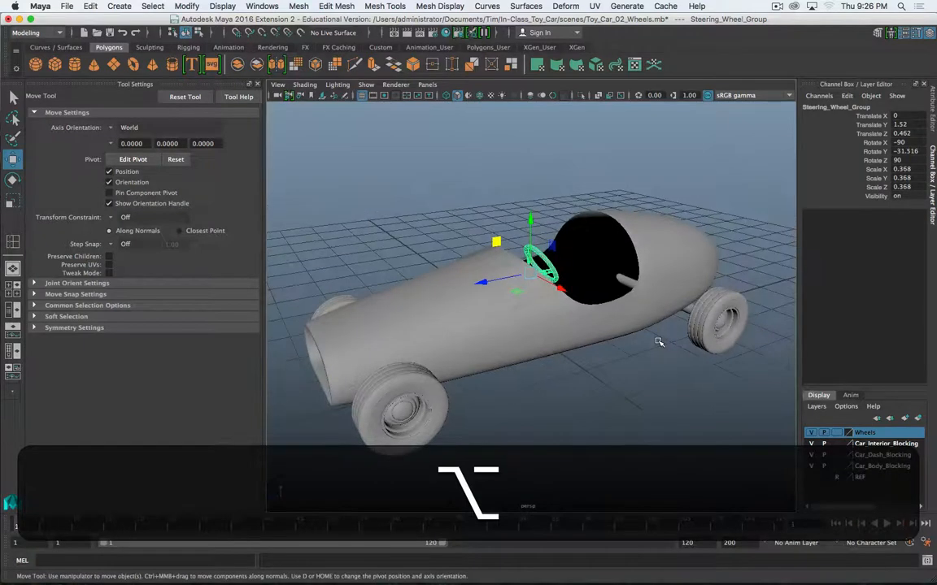